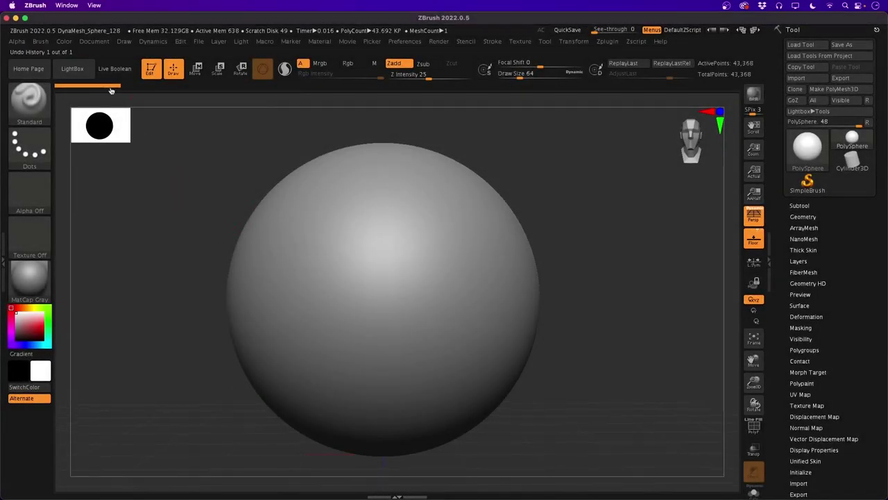
{"action": "left_click", "coordinate": [72, 69]}
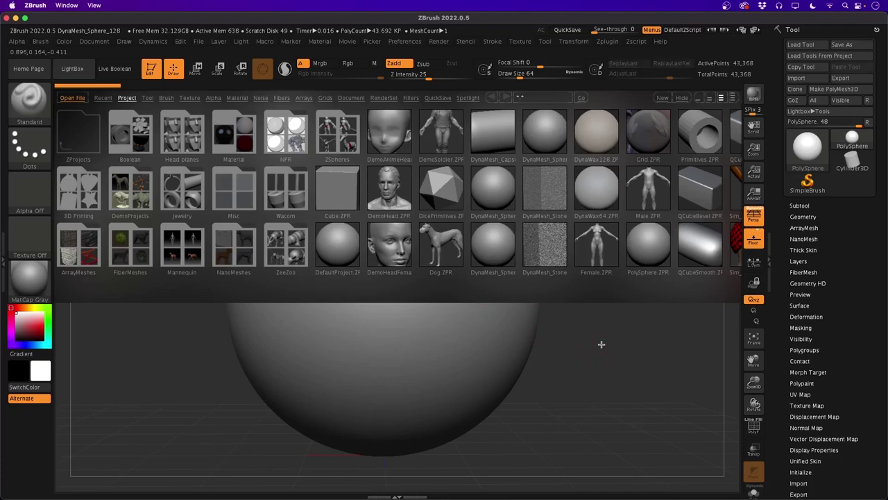
{"action": "left_click", "coordinate": [72, 68]}
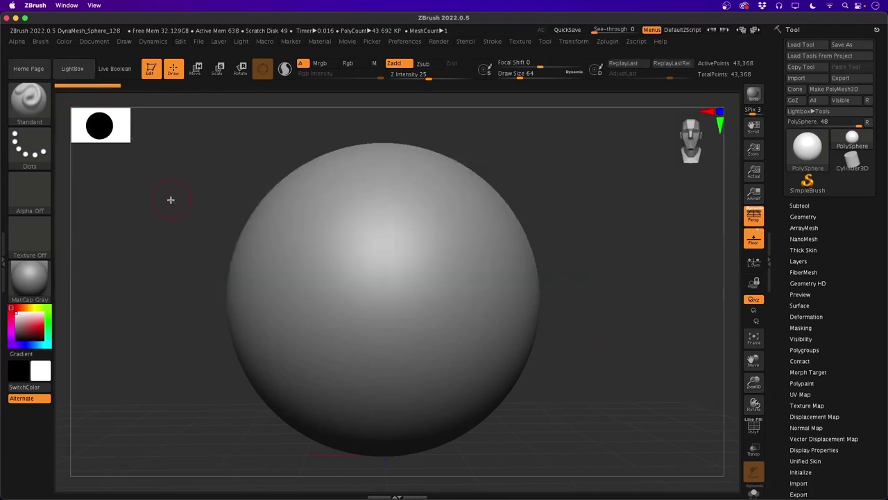
{"action": "key", "text": "shift+f"}
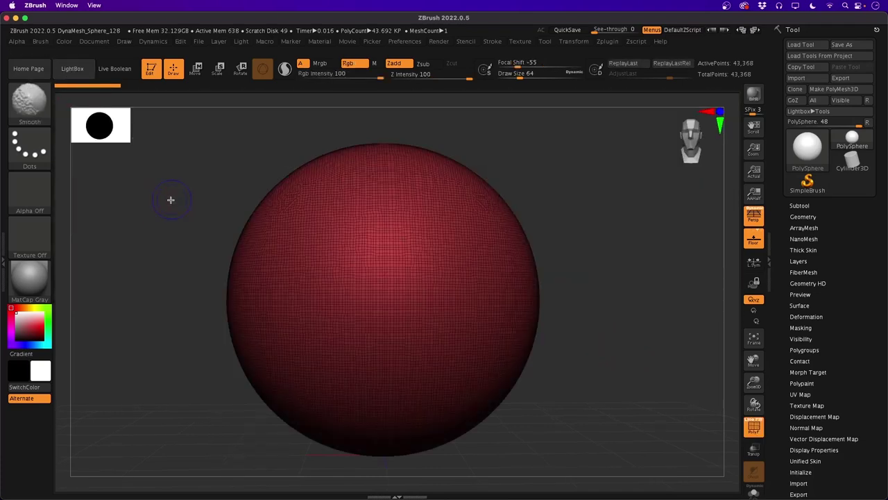
{"action": "key", "text": "shift+f"}
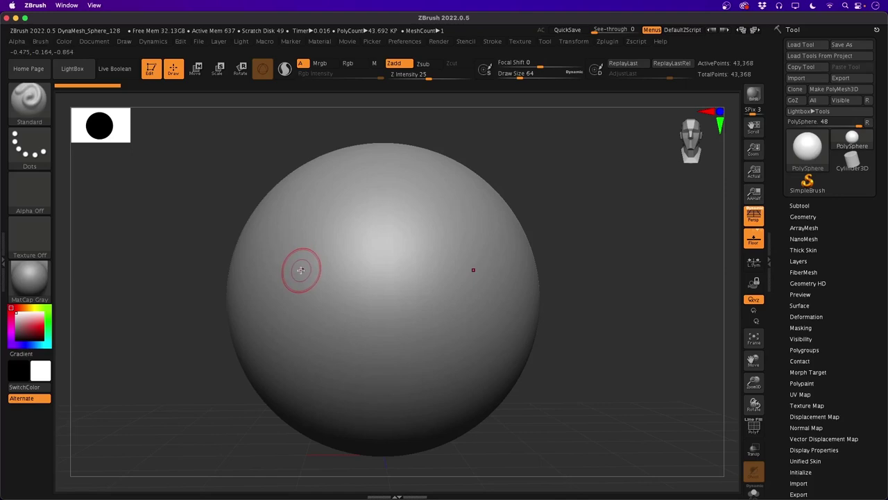
Block in the brow, eye sockets and muzzle on the front of the sphere with the ClayBuildup brush at a draw size of about 167
{"action": "key", "text": "b"}
{"action": "key", "text": "c"}
{"action": "key", "text": "b"}
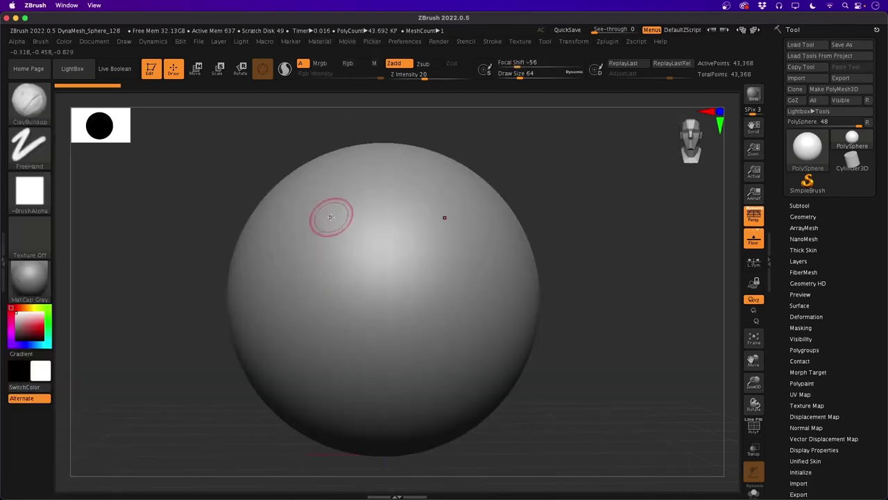
{"action": "key", "text": "space"}
{"action": "mouse_move", "coordinate": [324, 226]}
{"action": "left_mouse_down"}
{"action": "mouse_move", "coordinate": [341, 229]}
{"action": "mouse_move", "coordinate": [296, 213]}
{"action": "left_mouse_up"}
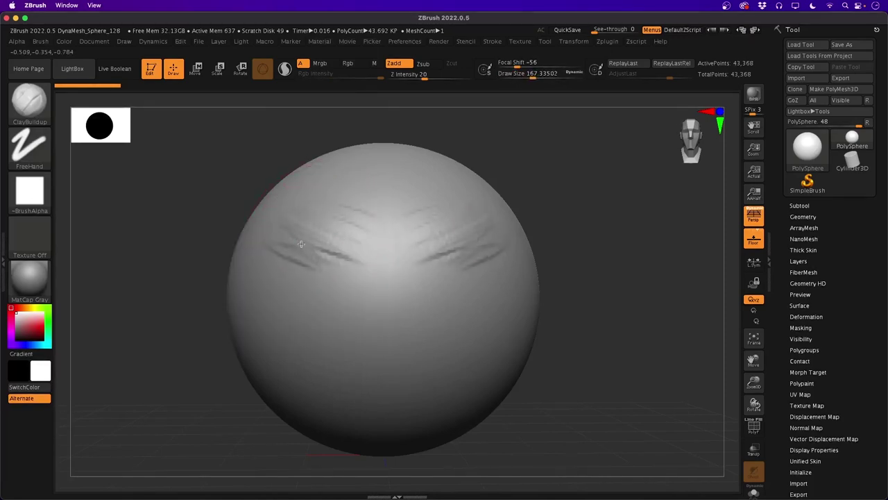
{"action": "mouse_move", "coordinate": [300, 244]}
{"action": "left_mouse_down"}
{"action": "mouse_move", "coordinate": [278, 179]}
{"action": "mouse_move", "coordinate": [292, 278]}
{"action": "mouse_move", "coordinate": [283, 296]}
{"action": "mouse_move", "coordinate": [306, 267]}
{"action": "mouse_move", "coordinate": [291, 298]}
{"action": "mouse_move", "coordinate": [317, 287]}
{"action": "mouse_move", "coordinate": [320, 269]}
{"action": "mouse_move", "coordinate": [331, 300]}
{"action": "mouse_move", "coordinate": [306, 305]}
{"action": "left_mouse_up"}
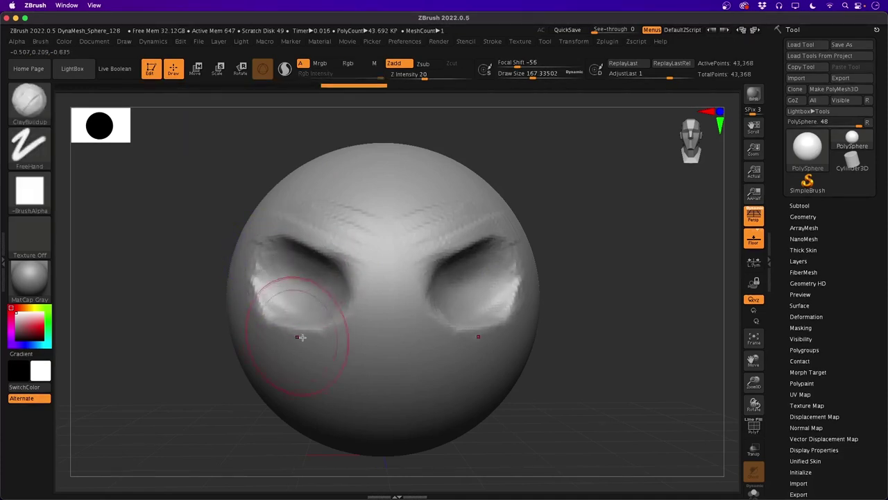
{"action": "mouse_move", "coordinate": [383, 375]}
{"action": "left_mouse_down"}
{"action": "mouse_move", "coordinate": [356, 377]}
{"action": "mouse_move", "coordinate": [347, 392]}
{"action": "mouse_move", "coordinate": [317, 370]}
{"action": "mouse_move", "coordinate": [347, 372]}
{"action": "mouse_move", "coordinate": [312, 396]}
{"action": "left_mouse_up"}
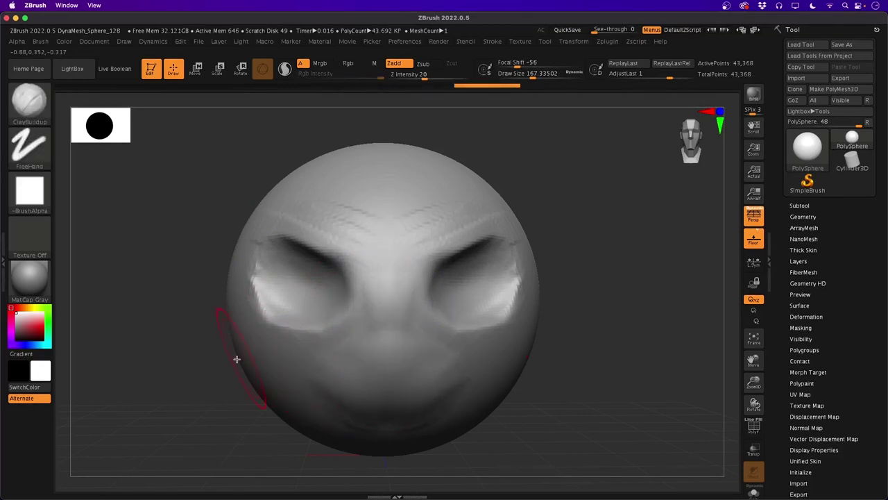
Pull the muzzle forward and down and reshape the forehead and eye area with the Move brush at a draw size of about 400
{"action": "mouse_move", "coordinate": [233, 358]}
{"action": "left_mouse_down"}
{"action": "mouse_move", "coordinate": [170, 400]}
{"action": "mouse_move", "coordinate": [159, 396]}
{"action": "mouse_move", "coordinate": [206, 389]}
{"action": "mouse_move", "coordinate": [199, 349]}
{"action": "mouse_move", "coordinate": [189, 387]}
{"action": "left_mouse_up"}
{"action": "left_click_drag", "start_coordinate": [279, 387], "coordinate": [238, 390]}
{"action": "key", "text": "b"}
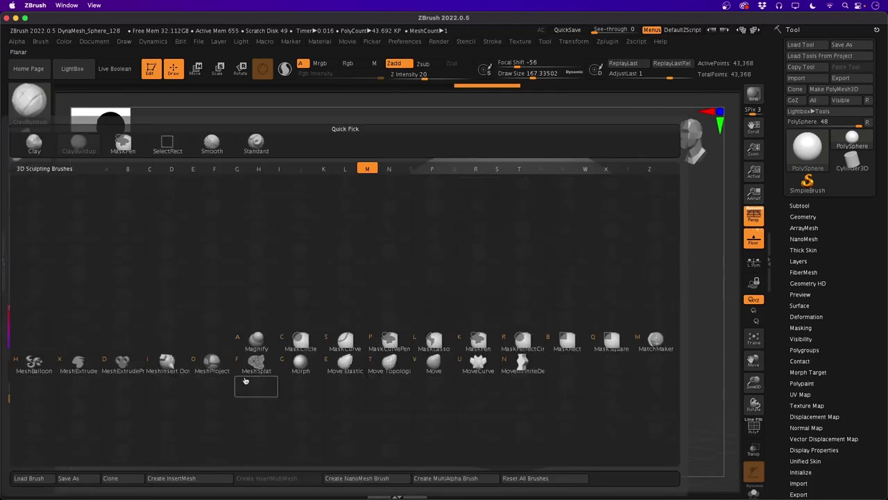
{"action": "key", "text": "m"}
{"action": "key", "text": "v"}
{"action": "key", "text": "space"}
{"action": "left_click_drag", "start_coordinate": [304, 338], "coordinate": [324, 340]}
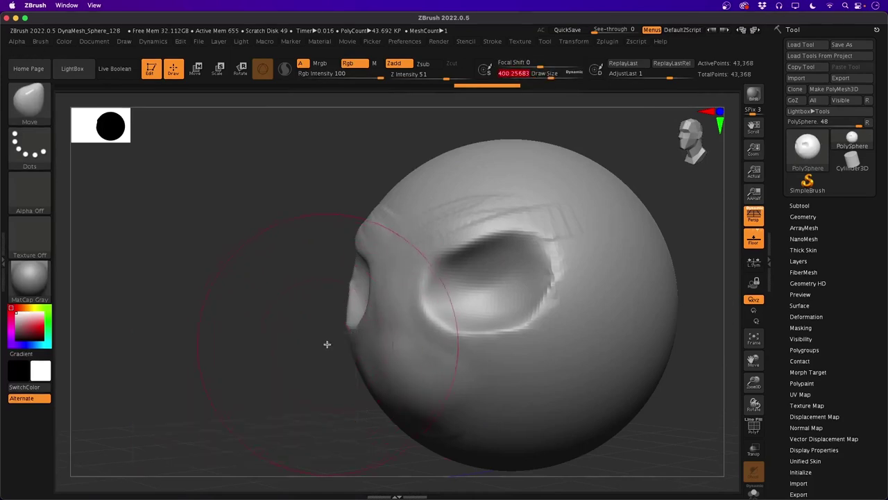
{"action": "mouse_move", "coordinate": [381, 365]}
{"action": "left_mouse_down"}
{"action": "mouse_move", "coordinate": [367, 377]}
{"action": "mouse_move", "coordinate": [367, 395]}
{"action": "left_mouse_up"}
{"action": "left_click_drag", "start_coordinate": [391, 211], "coordinate": [415, 186]}
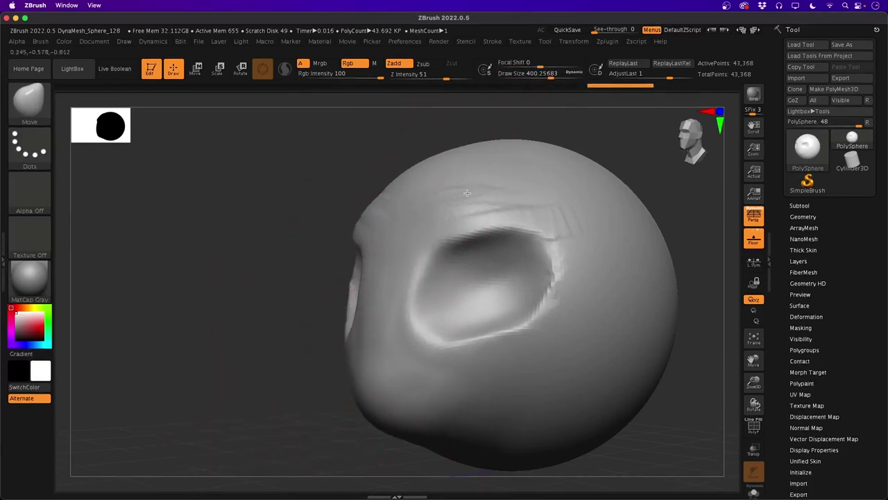
{"action": "left_click_drag", "start_coordinate": [467, 168], "coordinate": [438, 206]}
{"action": "mouse_move", "coordinate": [276, 292]}
{"action": "left_mouse_down"}
{"action": "mouse_move", "coordinate": [245, 298]}
{"action": "mouse_move", "coordinate": [268, 302]}
{"action": "left_mouse_up"}
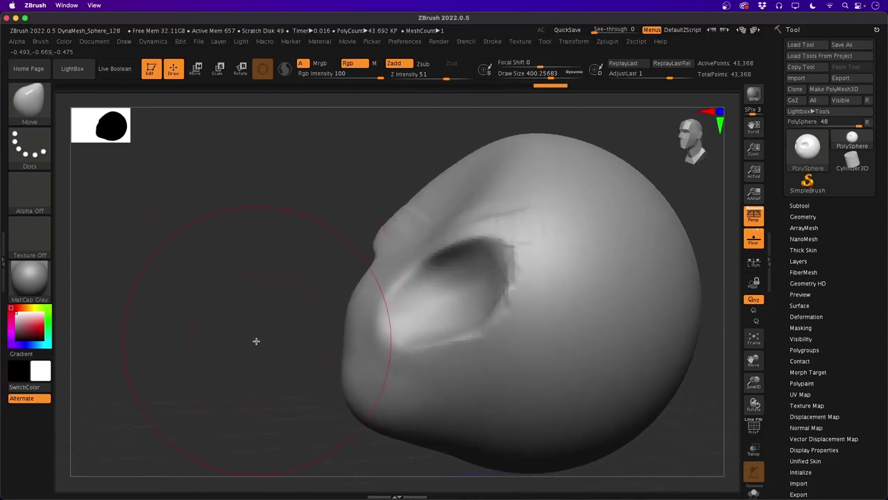
Stretch the back of the form into a long taper with the Move brush at a draw size of about 734, and remesh with DynaMesh
{"action": "mouse_move", "coordinate": [256, 341]}
{"action": "left_mouse_down"}
{"action": "mouse_move", "coordinate": [252, 365]}
{"action": "mouse_move", "coordinate": [240, 311]}
{"action": "mouse_move", "coordinate": [225, 371]}
{"action": "left_mouse_up"}
{"action": "key", "text": "space"}
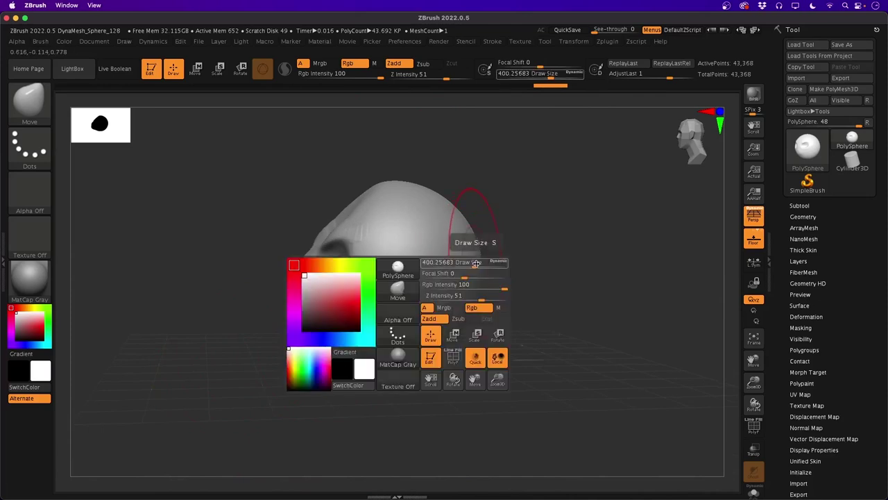
{"action": "left_click_drag", "start_coordinate": [474, 263], "coordinate": [579, 264]}
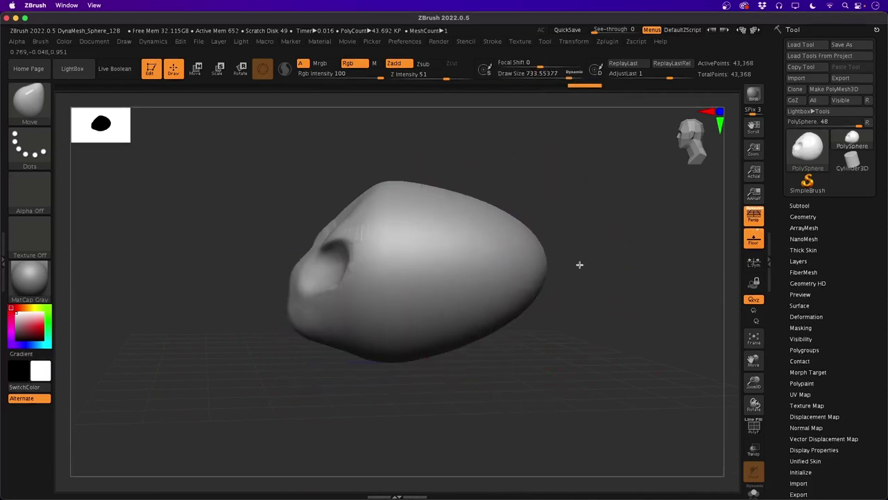
{"action": "left_click_drag", "start_coordinate": [467, 202], "coordinate": [475, 186]}
{"action": "left_click_drag", "start_coordinate": [531, 275], "coordinate": [602, 292]}
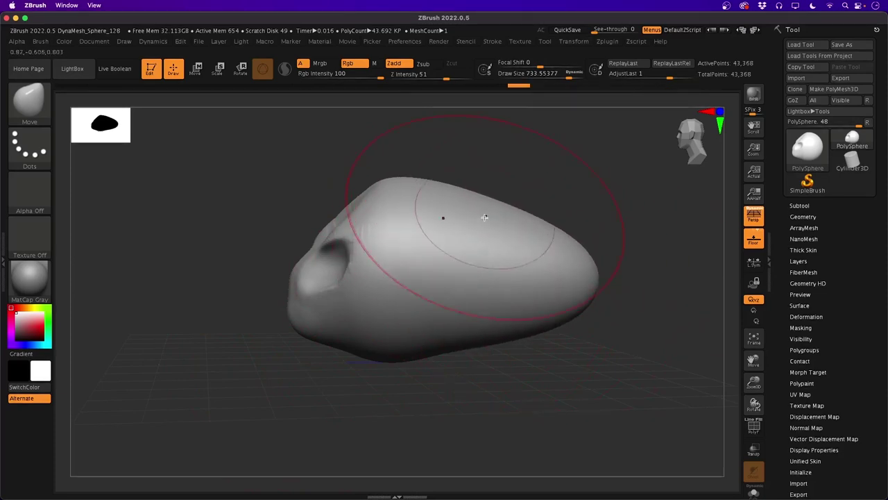
{"action": "left_click_drag", "start_coordinate": [483, 218], "coordinate": [480, 230]}
{"action": "left_click_drag", "start_coordinate": [390, 207], "coordinate": [399, 214]}
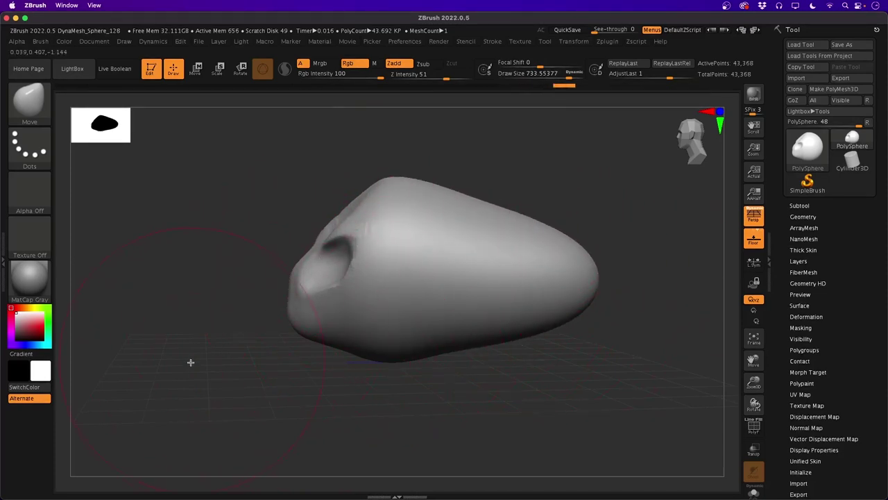
{"action": "left_click_drag", "start_coordinate": [227, 378], "coordinate": [198, 368]}
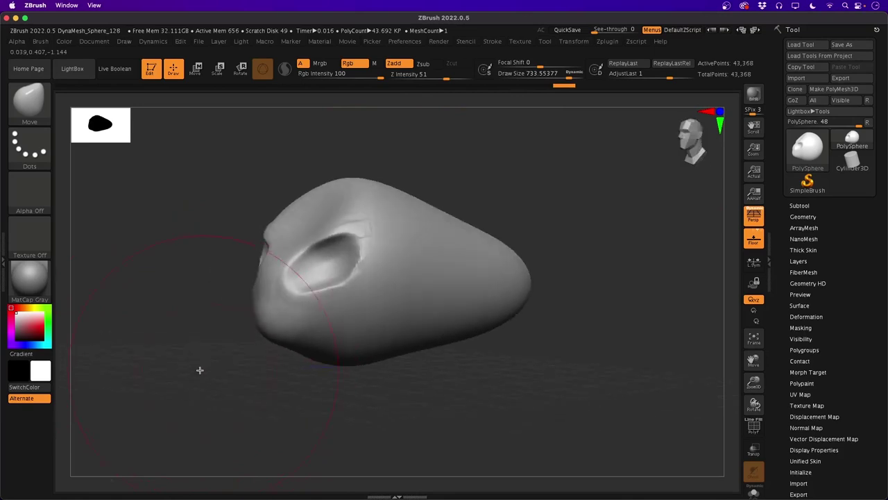
{"action": "left_click_drag", "start_coordinate": [124, 344], "coordinate": [216, 401], "text": "ctrl"}
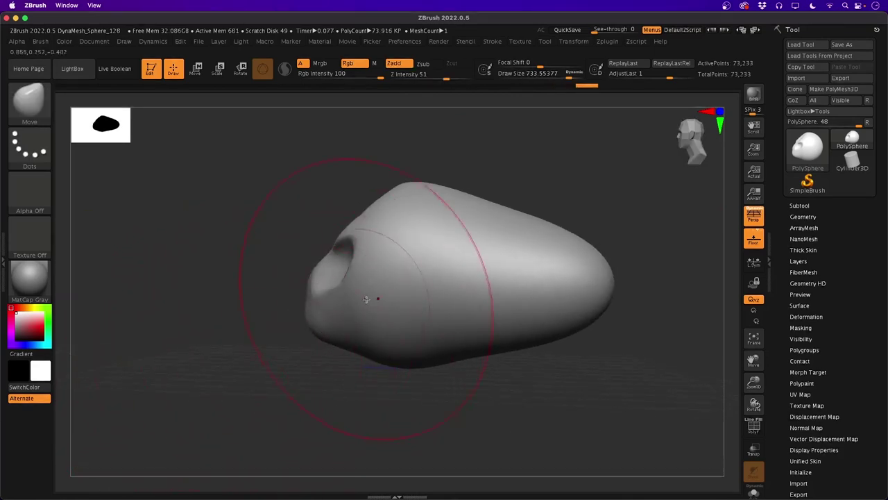
Build up a round bump low on the side, behind the muzzle, with ClayBuildup at a draw size of about 223, and smooth it
{"action": "key", "text": "space"}
{"action": "left_click_drag", "start_coordinate": [380, 322], "coordinate": [349, 322]}
{"action": "key", "text": "b"}
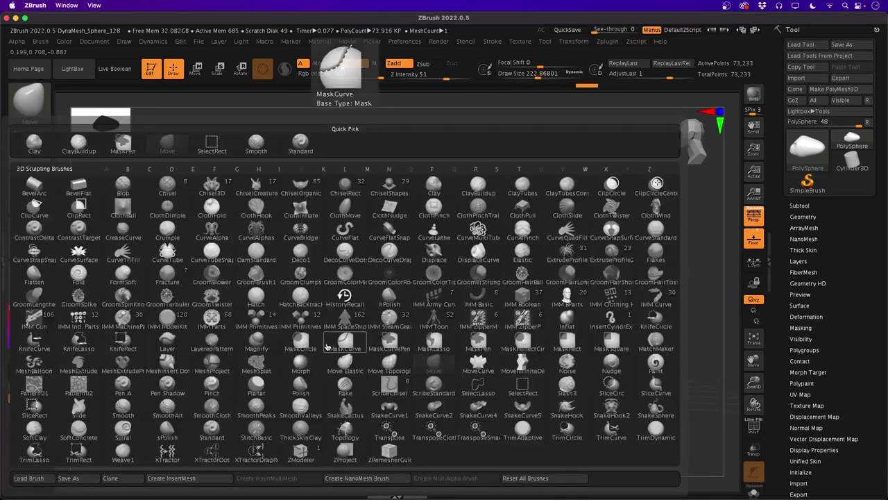
{"action": "key", "text": "c"}
{"action": "key", "text": "b"}
{"action": "mouse_move", "coordinate": [407, 327]}
{"action": "left_mouse_down"}
{"action": "mouse_move", "coordinate": [424, 334]}
{"action": "mouse_move", "coordinate": [413, 319]}
{"action": "mouse_move", "coordinate": [416, 327]}
{"action": "mouse_move", "coordinate": [406, 329]}
{"action": "left_mouse_up"}
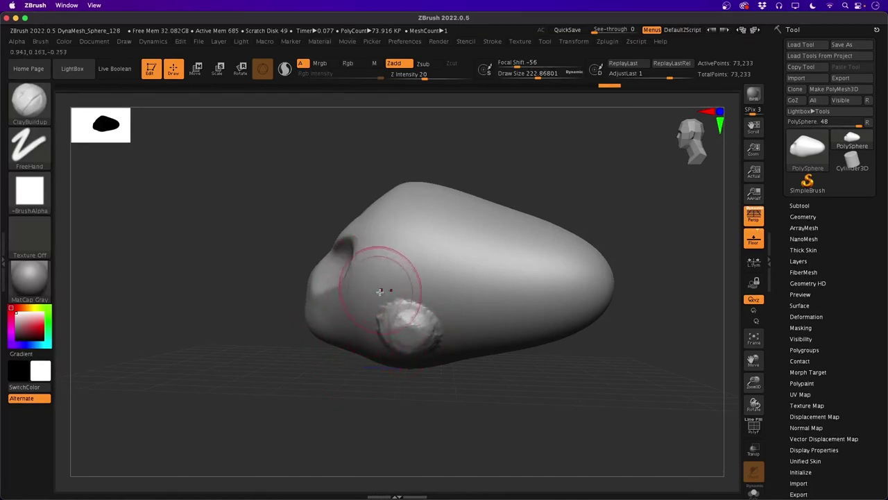
{"action": "key", "text": "shift"}
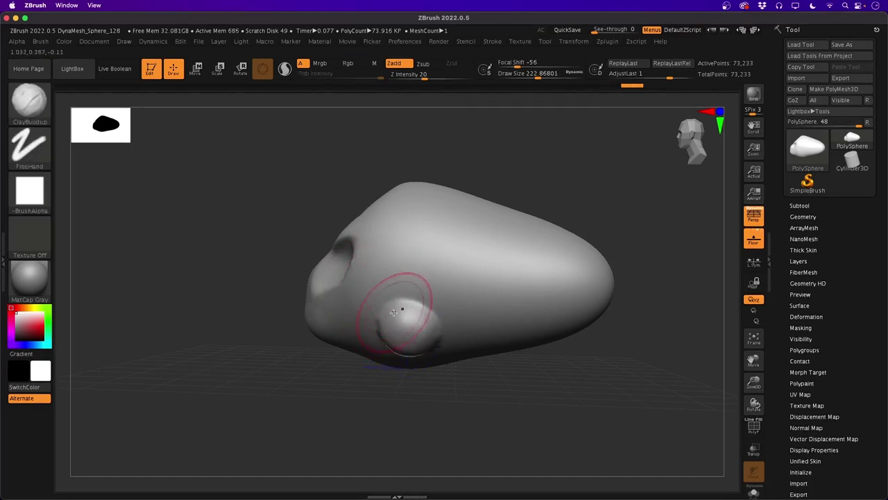
Paint a mask over the round side bump and invert it so that only the bump stays editable
{"action": "key", "text": "ctrl"}
{"action": "left_click_drag", "start_coordinate": [401, 336], "coordinate": [395, 323], "text": "ctrl"}
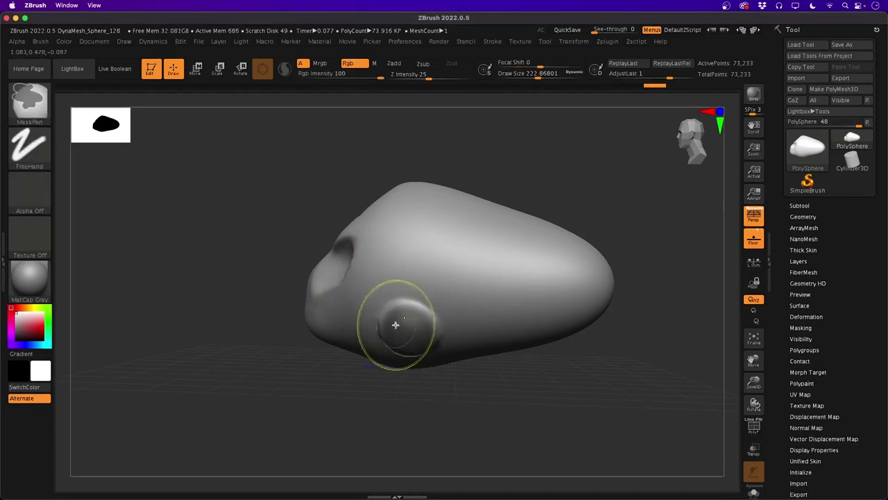
{"action": "left_click", "coordinate": [243, 367], "text": "ctrl"}
Pull the unmasked side bumps outward and down into two long limbs with the Move transform, and reposition them slightly inward
{"action": "mouse_move", "coordinate": [297, 397]}
{"action": "left_mouse_down"}
{"action": "mouse_move", "coordinate": [258, 399]}
{"action": "mouse_move", "coordinate": [262, 368]}
{"action": "left_mouse_up"}
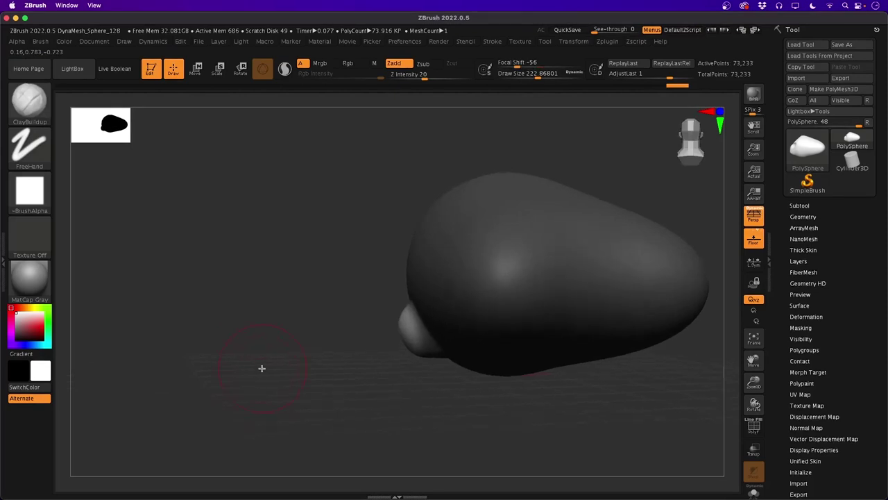
{"action": "left_click", "coordinate": [202, 71]}
{"action": "left_click_drag", "start_coordinate": [460, 242], "coordinate": [372, 277]}
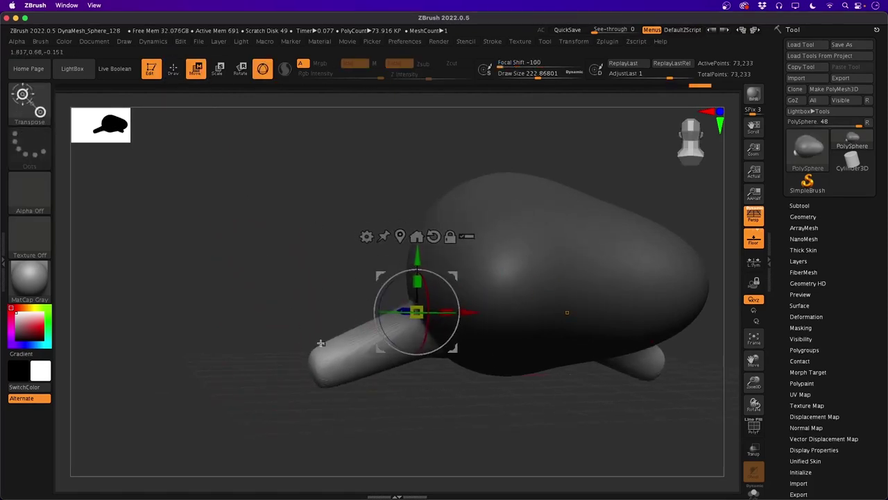
{"action": "left_click_drag", "start_coordinate": [210, 386], "coordinate": [208, 409]}
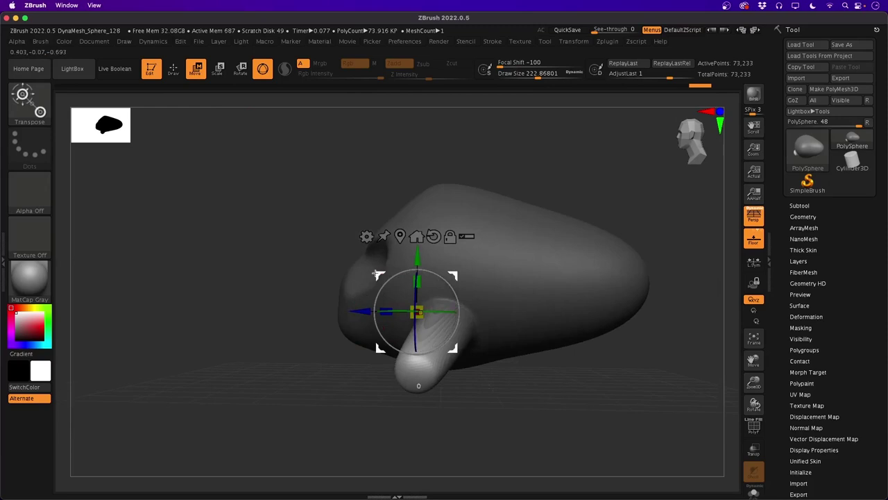
{"action": "left_click_drag", "start_coordinate": [236, 347], "coordinate": [332, 357]}
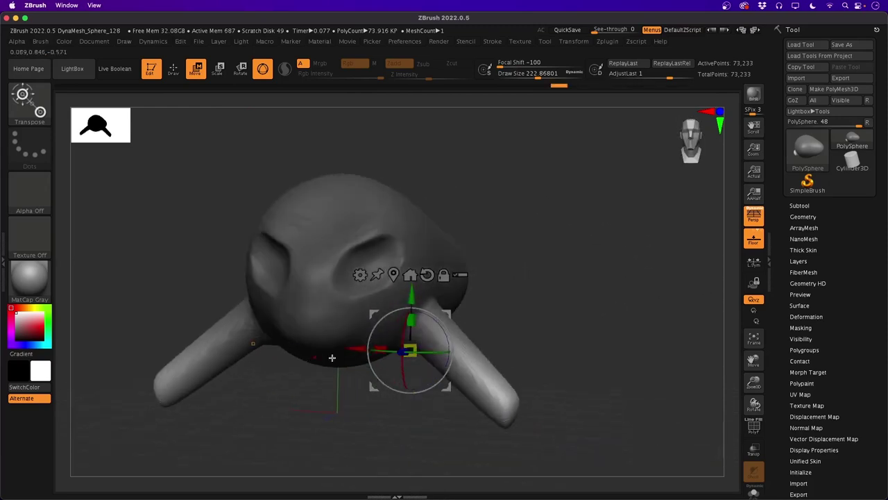
{"action": "left_click_drag", "start_coordinate": [373, 381], "coordinate": [275, 310]}
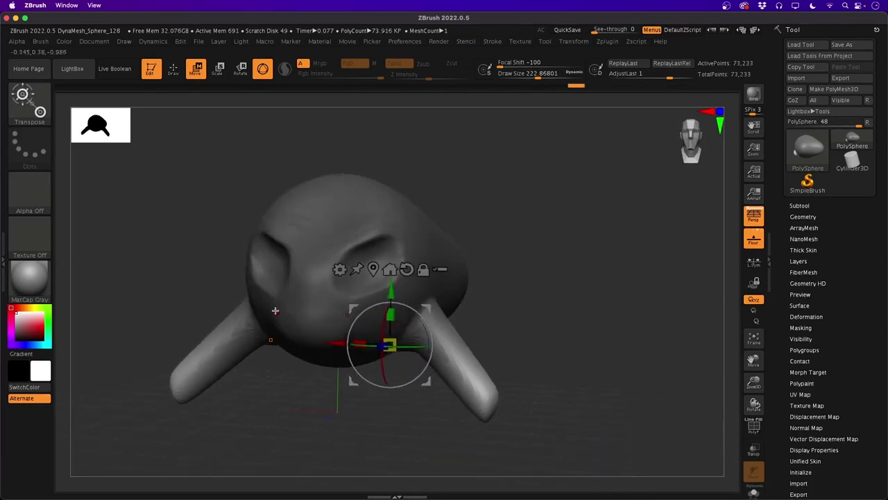
Clear the mask and remesh the body and the stretched limbs with DynaMesh
{"action": "left_click_drag", "start_coordinate": [176, 301], "coordinate": [202, 313]}
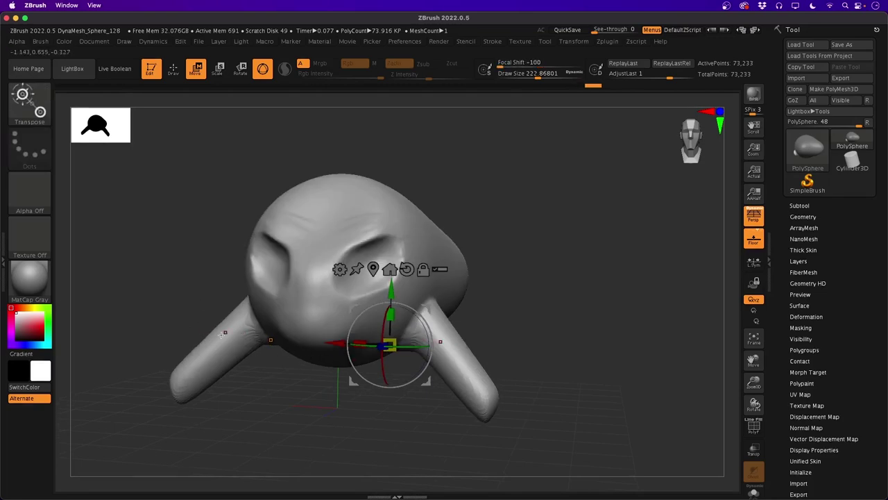
{"action": "left_click", "coordinate": [174, 71]}
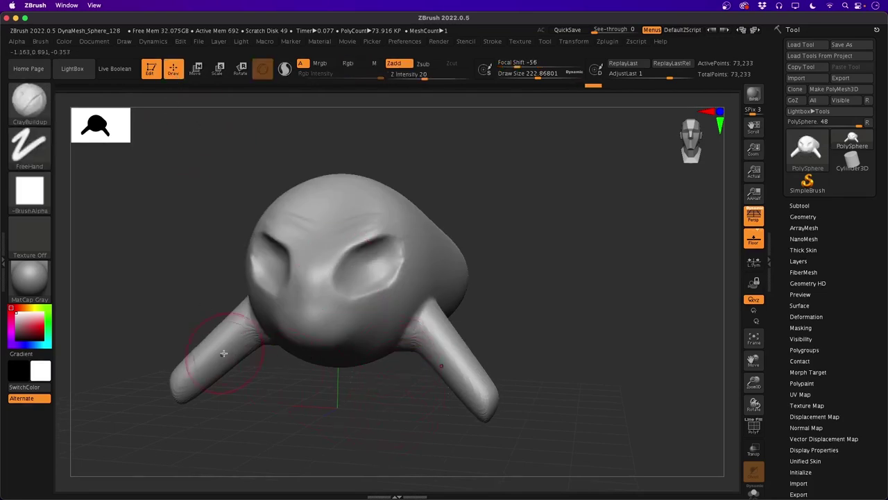
{"action": "left_click_drag", "start_coordinate": [154, 273], "coordinate": [196, 306], "text": "ctrl"}
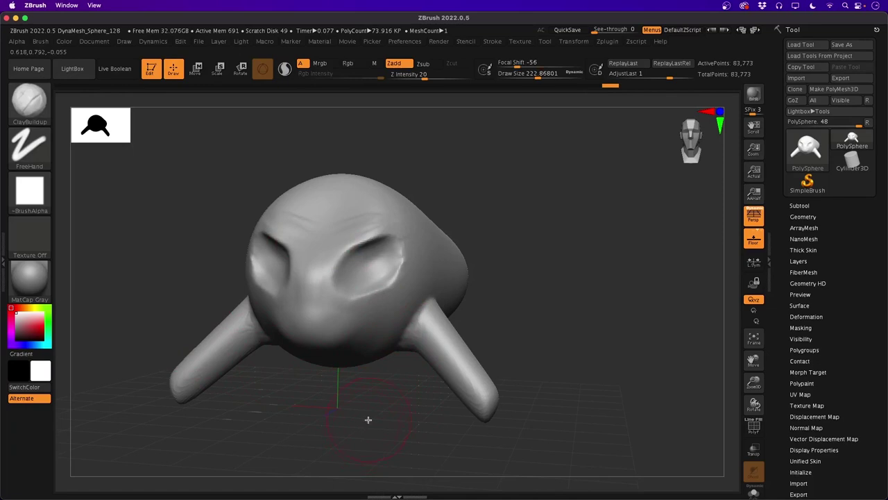
Add clay strokes around the nose and mouth with the ClayBuildup brush at a draw size of about 158
{"action": "mouse_move", "coordinate": [368, 420]}
{"action": "left_mouse_down"}
{"action": "mouse_move", "coordinate": [330, 418]}
{"action": "mouse_move", "coordinate": [354, 412]}
{"action": "mouse_move", "coordinate": [338, 414]}
{"action": "mouse_move", "coordinate": [370, 414]}
{"action": "mouse_move", "coordinate": [301, 421]}
{"action": "mouse_move", "coordinate": [312, 451]}
{"action": "mouse_move", "coordinate": [365, 423]}
{"action": "left_mouse_up"}
{"action": "left_click_drag", "start_coordinate": [159, 313], "coordinate": [143, 277]}
{"action": "key", "text": "b"}
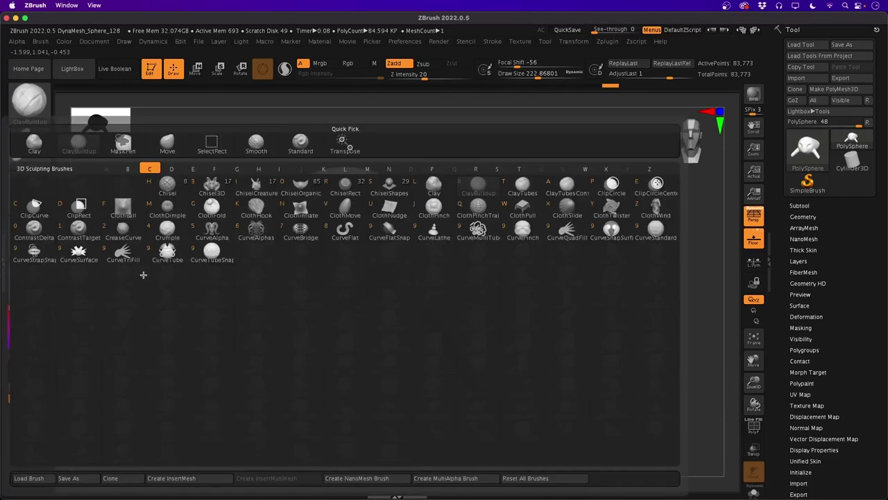
{"action": "key", "text": "Escape"}
{"action": "key", "text": "space"}
{"action": "left_click_drag", "start_coordinate": [242, 238], "coordinate": [289, 225]}
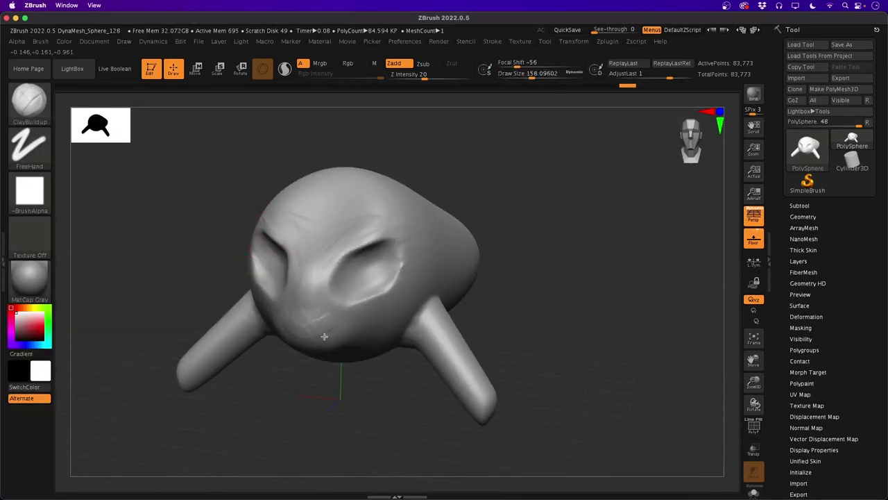
{"action": "left_click_drag", "start_coordinate": [264, 412], "coordinate": [309, 354]}
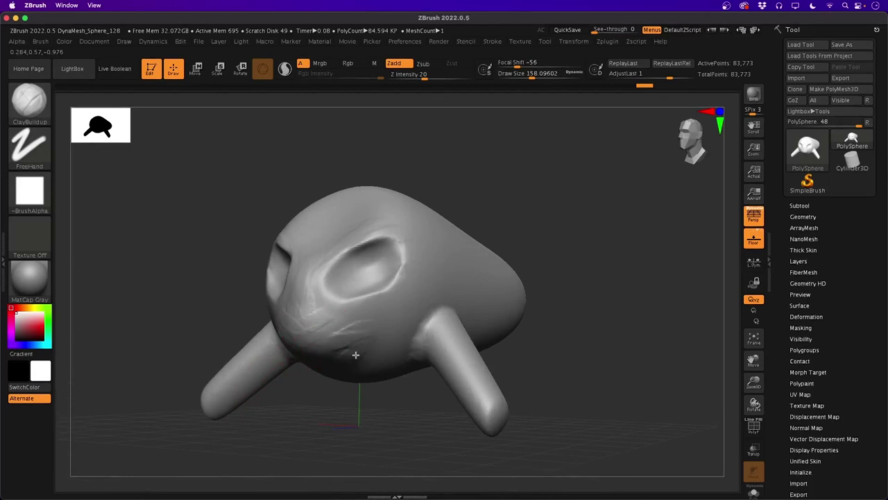
Add muscle-like ClayBuildup strokes along the upper limb, its shoulder and the adjoining side of the body
{"action": "left_click_drag", "start_coordinate": [525, 396], "coordinate": [396, 396]}
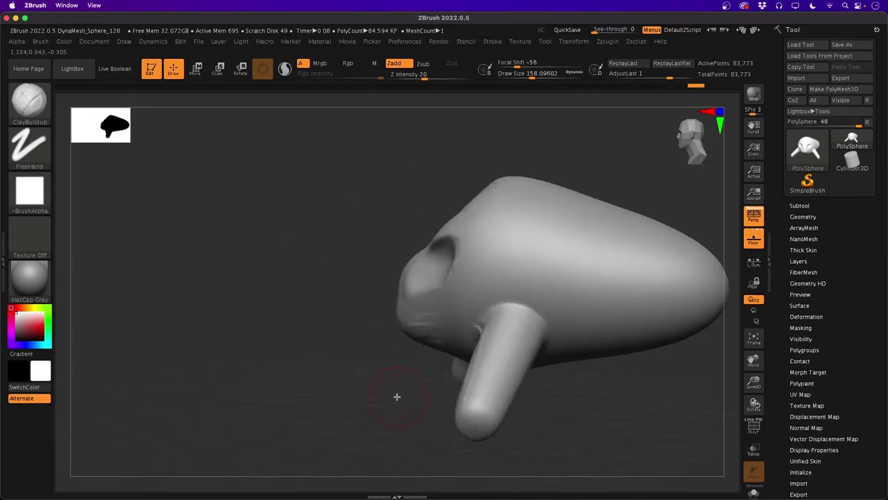
{"action": "mouse_move", "coordinate": [510, 309]}
{"action": "left_mouse_down"}
{"action": "mouse_move", "coordinate": [499, 382]}
{"action": "mouse_move", "coordinate": [523, 313]}
{"action": "mouse_move", "coordinate": [494, 309]}
{"action": "mouse_move", "coordinate": [514, 300]}
{"action": "mouse_move", "coordinate": [557, 316]}
{"action": "mouse_move", "coordinate": [523, 281]}
{"action": "mouse_move", "coordinate": [587, 316]}
{"action": "left_mouse_up"}
{"action": "left_click_drag", "start_coordinate": [589, 267], "coordinate": [647, 325]}
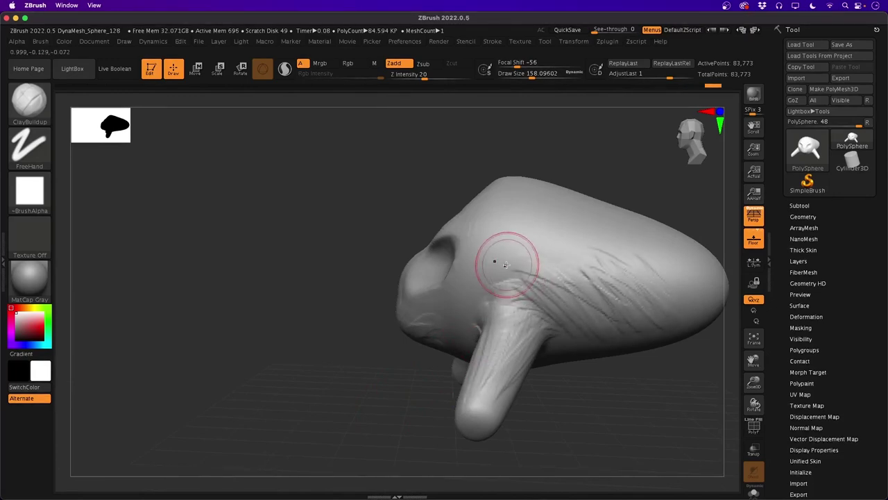
Build up folds around the eye sockets, brow and cheeks with ClayBuildup strokes at a draw size of about 158
{"action": "mouse_move", "coordinate": [279, 353]}
{"action": "left_mouse_down"}
{"action": "mouse_move", "coordinate": [224, 284]}
{"action": "mouse_move", "coordinate": [401, 255]}
{"action": "mouse_move", "coordinate": [395, 268]}
{"action": "left_mouse_up"}
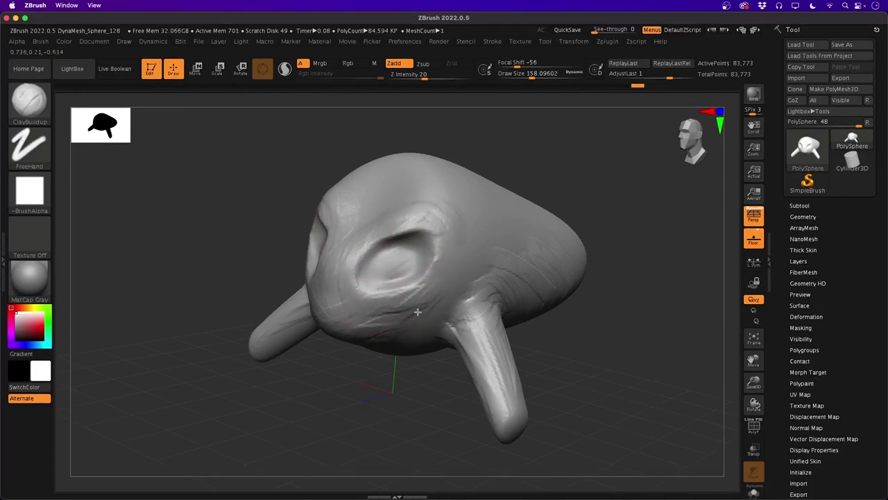
{"action": "mouse_move", "coordinate": [202, 298]}
{"action": "left_mouse_down"}
{"action": "mouse_move", "coordinate": [220, 268]}
{"action": "mouse_move", "coordinate": [347, 222]}
{"action": "left_mouse_up"}
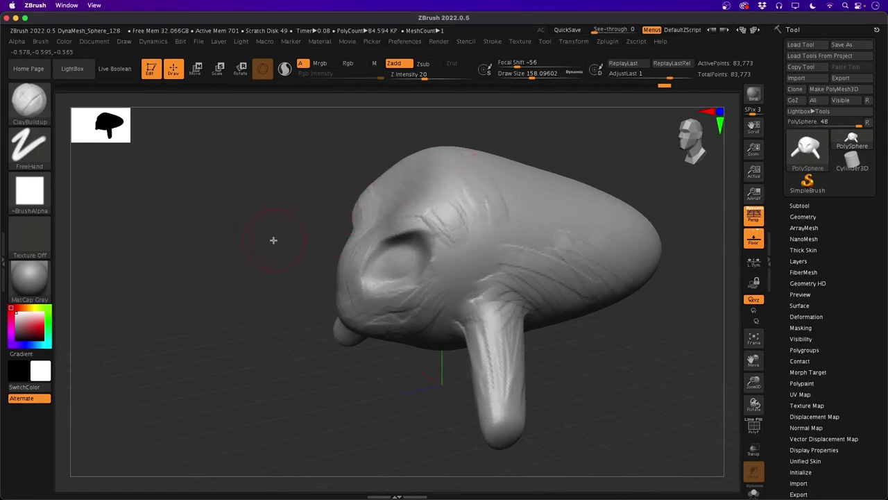
{"action": "left_click_drag", "start_coordinate": [273, 240], "coordinate": [262, 255]}
{"action": "mouse_move", "coordinate": [264, 336]}
{"action": "left_mouse_down"}
{"action": "mouse_move", "coordinate": [262, 299]}
{"action": "mouse_move", "coordinate": [238, 412]}
{"action": "mouse_move", "coordinate": [188, 357]}
{"action": "mouse_move", "coordinate": [238, 308]}
{"action": "mouse_move", "coordinate": [206, 334]}
{"action": "left_mouse_up"}
{"action": "mouse_move", "coordinate": [326, 285]}
{"action": "left_mouse_down"}
{"action": "mouse_move", "coordinate": [369, 283]}
{"action": "mouse_move", "coordinate": [365, 304]}
{"action": "mouse_move", "coordinate": [401, 313]}
{"action": "left_mouse_up"}
{"action": "mouse_move", "coordinate": [428, 299]}
{"action": "left_mouse_down"}
{"action": "mouse_move", "coordinate": [433, 319]}
{"action": "mouse_move", "coordinate": [454, 326]}
{"action": "left_mouse_up"}
{"action": "left_click_drag", "start_coordinate": [305, 268], "coordinate": [300, 277]}
{"action": "mouse_move", "coordinate": [179, 407]}
{"action": "left_mouse_down"}
{"action": "mouse_move", "coordinate": [165, 385]}
{"action": "mouse_move", "coordinate": [149, 397]}
{"action": "mouse_move", "coordinate": [149, 347]}
{"action": "left_mouse_up"}
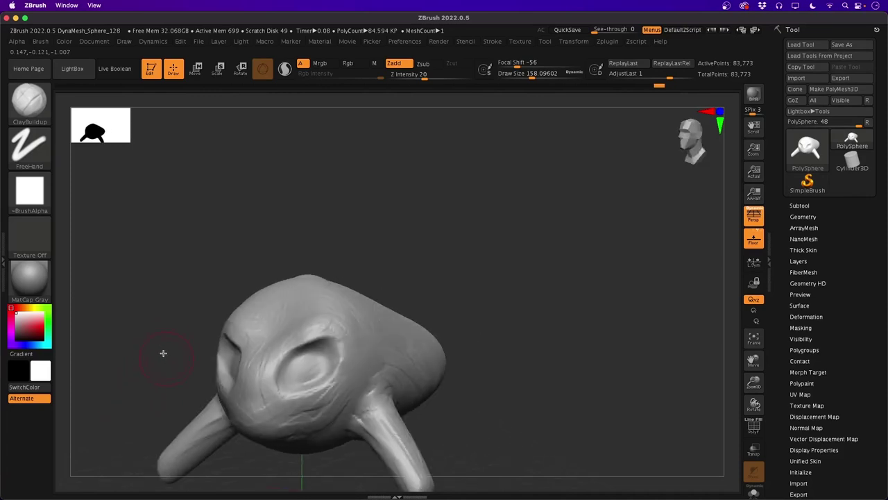
Carve creases around the mouth and nose with the DamStandard brush at a draw size of about 90
{"action": "key", "text": "b"}
{"action": "key", "text": "d"}
{"action": "key", "text": "s"}
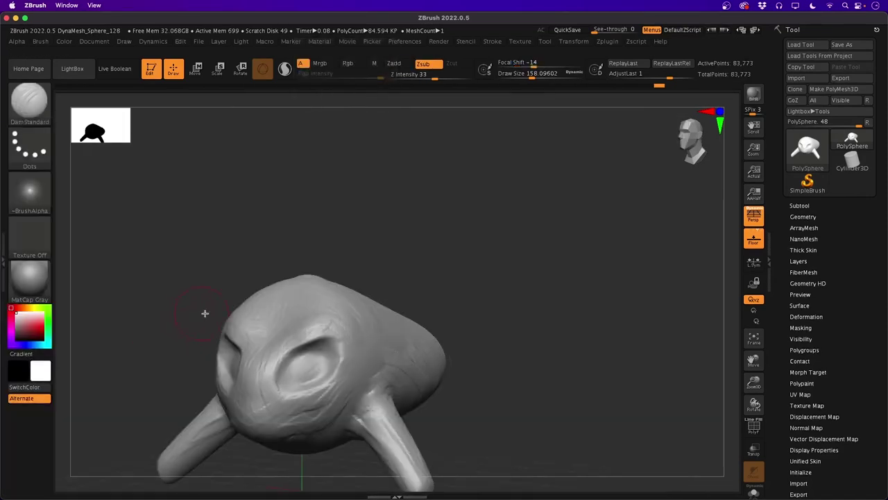
{"action": "left_click_drag", "start_coordinate": [159, 343], "coordinate": [166, 341], "text": "shift"}
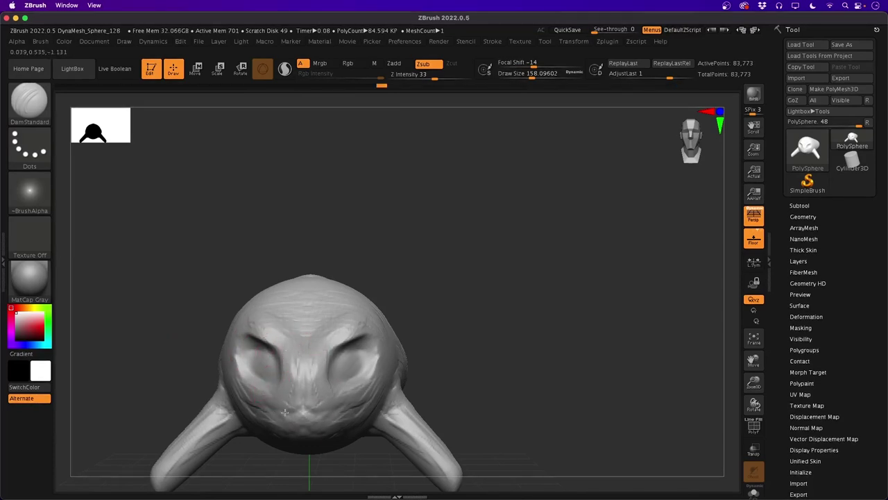
{"action": "key", "text": "space"}
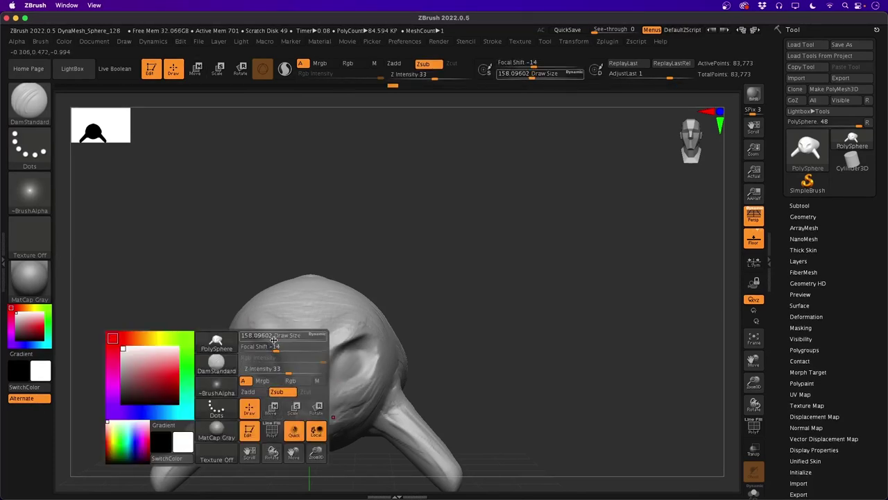
{"action": "left_click_drag", "start_coordinate": [273, 339], "coordinate": [266, 340]}
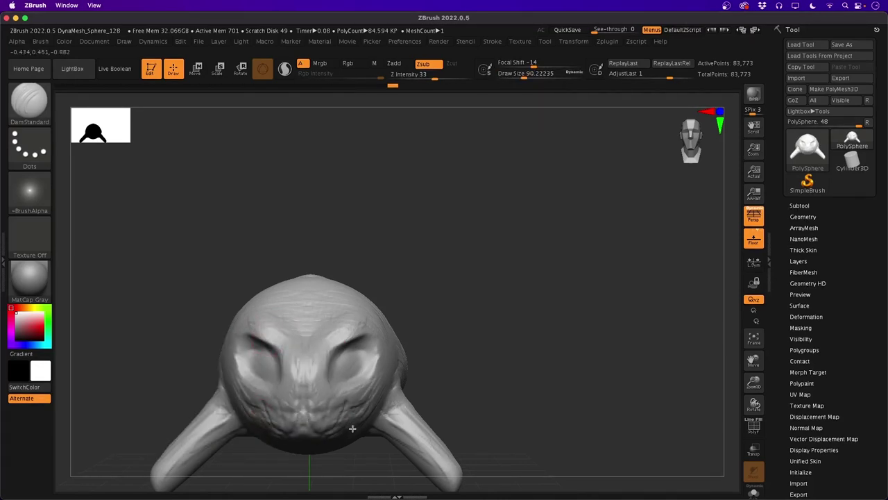
{"action": "left_click_drag", "start_coordinate": [326, 436], "coordinate": [305, 437]}
{"action": "left_click_drag", "start_coordinate": [298, 385], "coordinate": [303, 374]}
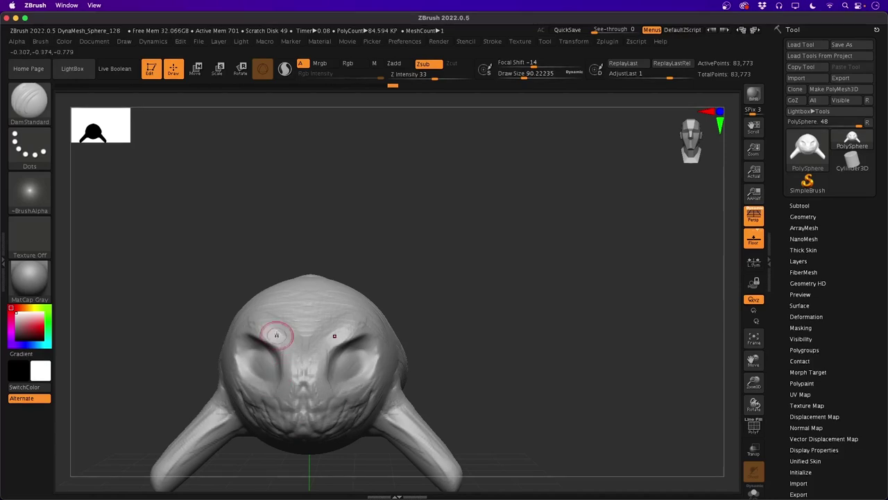
Carve a small second pair of eyes above the sockets, deepen the main eyes, and cut notches along the back
{"action": "left_click_drag", "start_coordinate": [279, 335], "coordinate": [272, 320]}
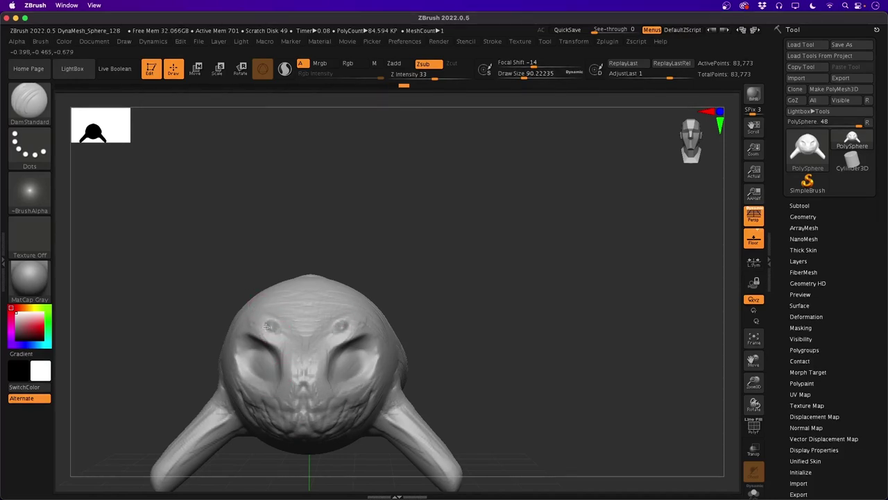
{"action": "mouse_move", "coordinate": [195, 310]}
{"action": "left_mouse_down"}
{"action": "mouse_move", "coordinate": [187, 318]}
{"action": "mouse_move", "coordinate": [264, 324]}
{"action": "mouse_move", "coordinate": [197, 314]}
{"action": "mouse_move", "coordinate": [294, 361]}
{"action": "mouse_move", "coordinate": [316, 349]}
{"action": "left_mouse_up"}
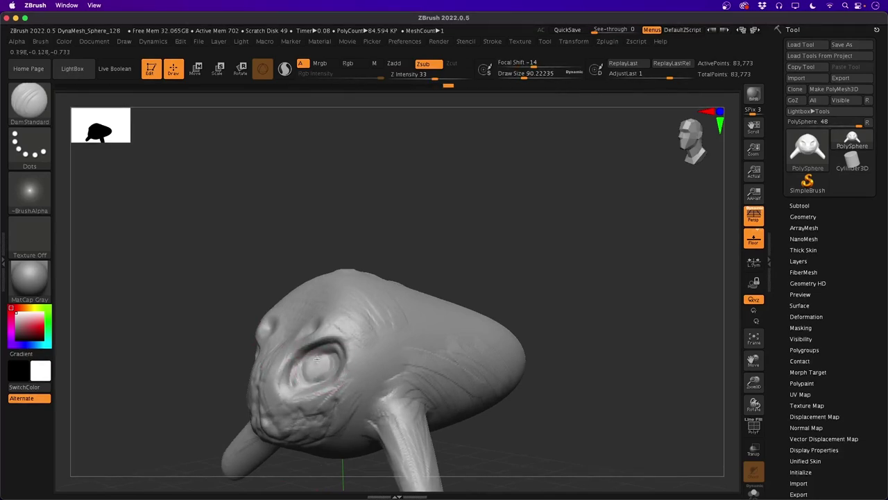
{"action": "mouse_move", "coordinate": [190, 353]}
{"action": "left_mouse_down"}
{"action": "mouse_move", "coordinate": [174, 364]}
{"action": "mouse_move", "coordinate": [196, 363]}
{"action": "mouse_move", "coordinate": [169, 354]}
{"action": "left_mouse_up"}
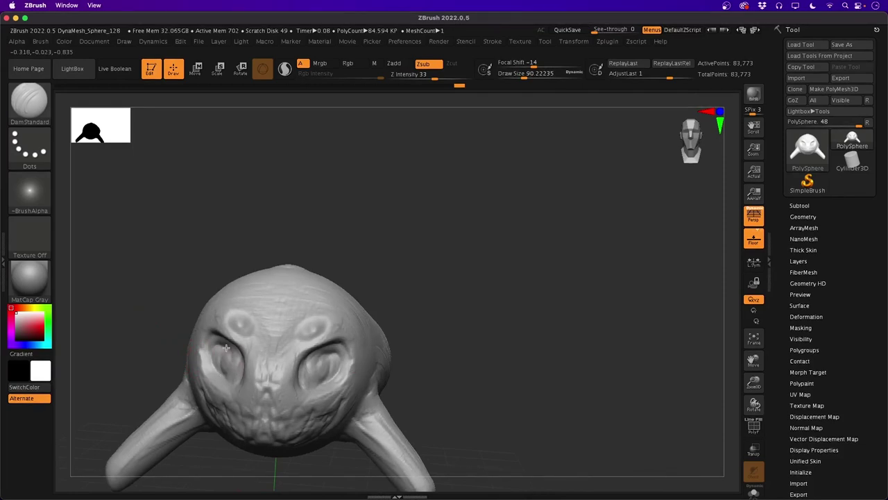
{"action": "left_click_drag", "start_coordinate": [159, 323], "coordinate": [254, 326]}
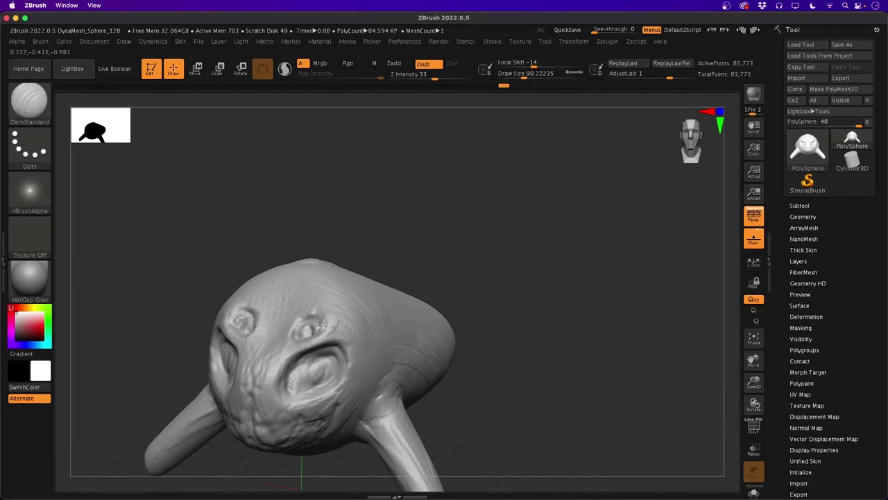
{"action": "mouse_move", "coordinate": [174, 297]}
{"action": "left_mouse_down"}
{"action": "mouse_move", "coordinate": [157, 294]}
{"action": "mouse_move", "coordinate": [176, 366]}
{"action": "left_mouse_up"}
Reshape the top of the head and back with the Move brush, enlarging the draw size to about 753
{"action": "key", "text": "b"}
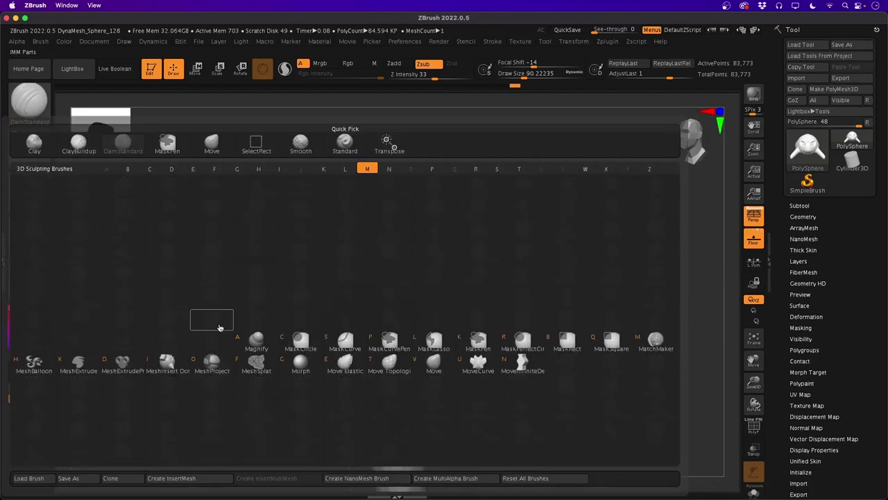
{"action": "key", "text": "m"}
{"action": "key", "text": "v"}
{"action": "key", "text": "space"}
{"action": "left_click_drag", "start_coordinate": [237, 330], "coordinate": [263, 333]}
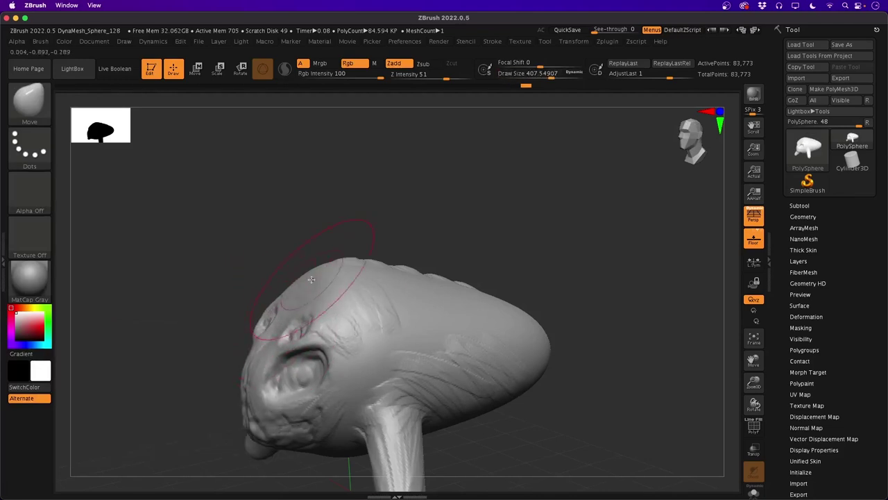
{"action": "key", "text": "space"}
{"action": "left_click_drag", "start_coordinate": [320, 265], "coordinate": [340, 265]}
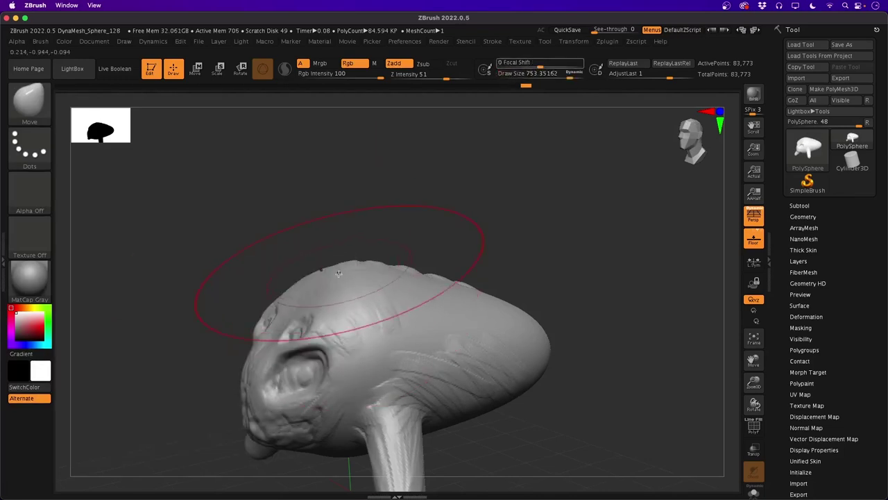
{"action": "left_click_drag", "start_coordinate": [192, 273], "coordinate": [196, 297]}
Pull the rear of the body into a tail from the side at a draw size of about 500, and remesh it with DynaMesh
{"action": "mouse_move", "coordinate": [182, 393]}
{"action": "left_mouse_down"}
{"action": "mouse_move", "coordinate": [174, 402]}
{"action": "mouse_move", "coordinate": [190, 347]}
{"action": "mouse_move", "coordinate": [184, 323]}
{"action": "mouse_move", "coordinate": [194, 370]}
{"action": "mouse_move", "coordinate": [203, 358]}
{"action": "left_mouse_up"}
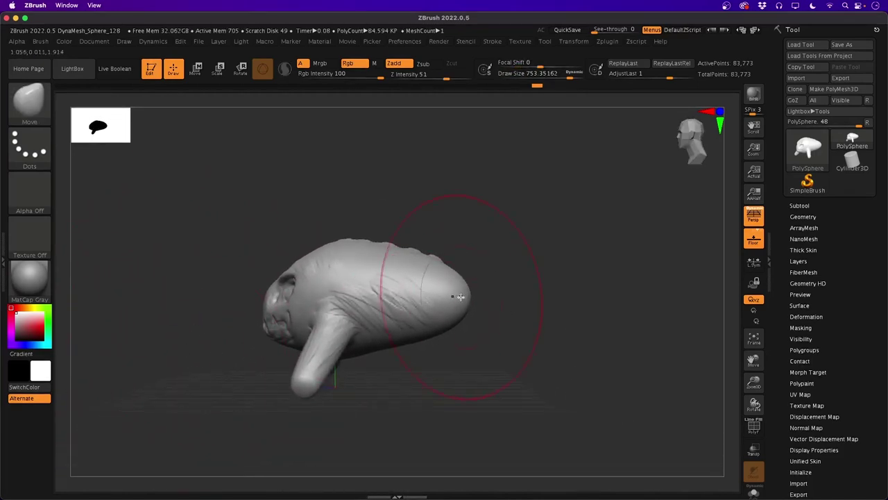
{"action": "key", "text": "space"}
{"action": "mouse_move", "coordinate": [456, 300]}
{"action": "left_mouse_down"}
{"action": "mouse_move", "coordinate": [442, 300]}
{"action": "mouse_move", "coordinate": [544, 323]}
{"action": "mouse_move", "coordinate": [629, 327]}
{"action": "left_mouse_up"}
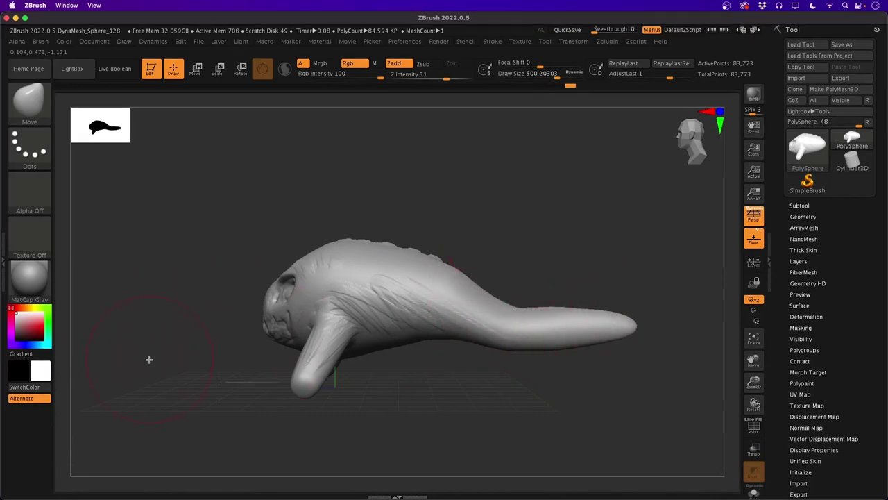
{"action": "left_click_drag", "start_coordinate": [140, 355], "coordinate": [260, 372], "text": "ctrl"}
{"action": "left_click_drag", "start_coordinate": [386, 309], "coordinate": [252, 354]}
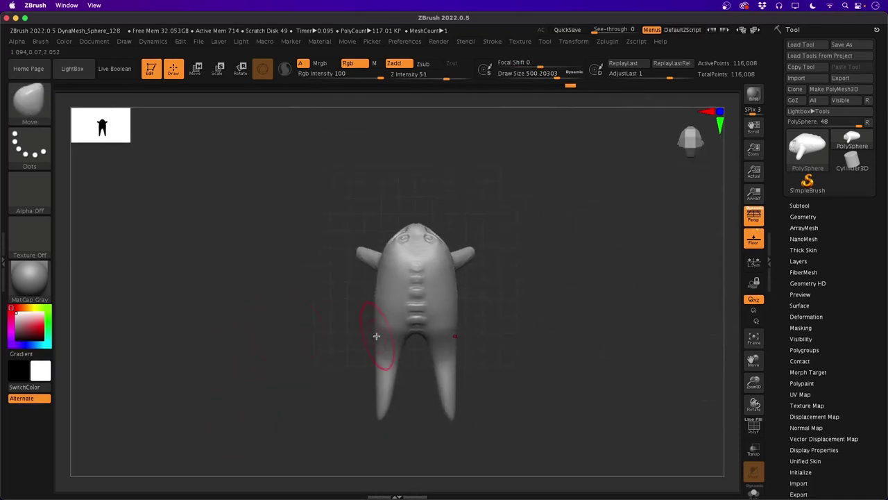
Try to fill the gap between the two rear prongs, and undo back to the body before the tail was pulled out
{"action": "mouse_move", "coordinate": [419, 334]}
{"action": "left_mouse_down"}
{"action": "mouse_move", "coordinate": [417, 428]}
{"action": "mouse_move", "coordinate": [416, 406]}
{"action": "left_mouse_up"}
{"action": "key", "text": "ctrl+z"}
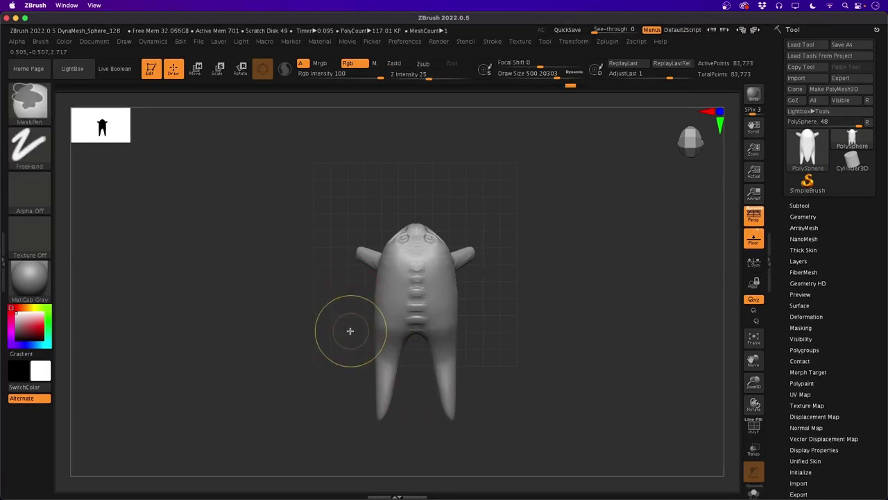
{"action": "key", "text": "ctrl+z"}
{"action": "key", "text": "ctrl+z"}
{"action": "key", "text": "ctrl+z"}
{"action": "key", "text": "ctrl+z"}
{"action": "key", "text": "ctrl+z"}
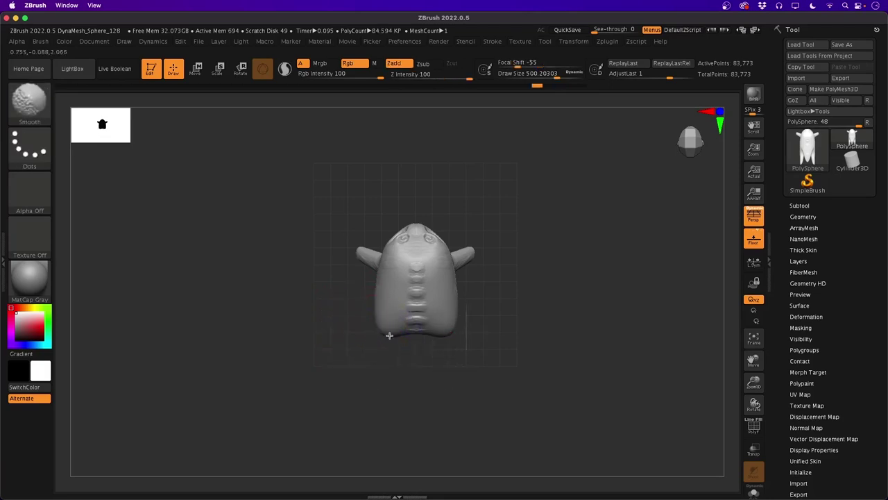
Pull the rear centre of the body into one long tail from above, and shape the hips and tail at a draw size of about 559
{"action": "left_click_drag", "start_coordinate": [416, 332], "coordinate": [417, 458]}
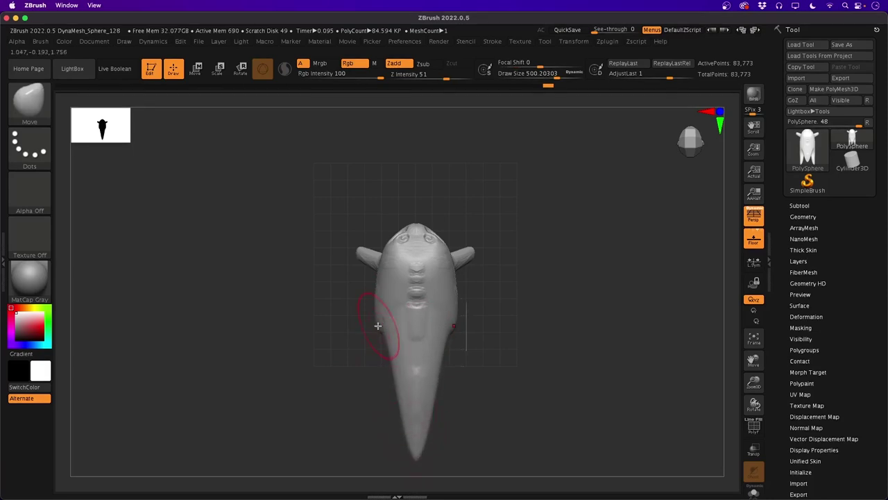
{"action": "key", "text": "space"}
{"action": "left_click_drag", "start_coordinate": [379, 329], "coordinate": [381, 326]}
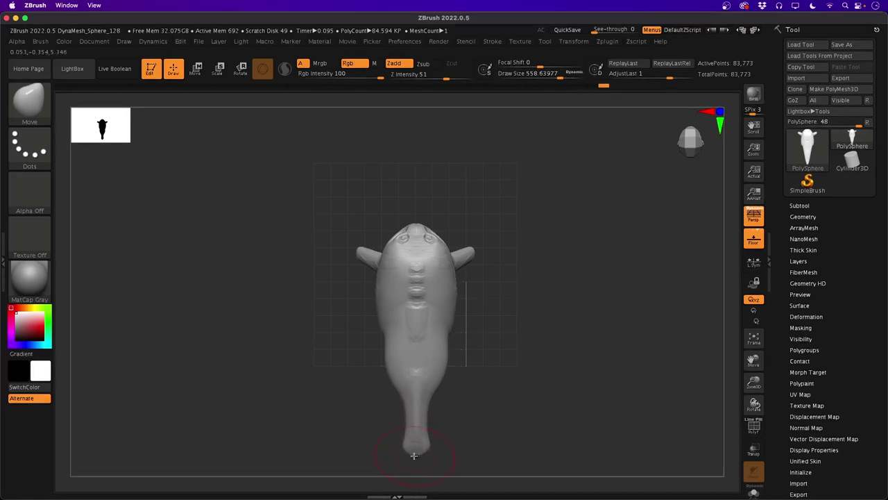
Refine the tail's narrow end with the Move brush at draw size about 331, and adjust the brush to size 550 with Focal Shift -18
{"action": "key", "text": "space"}
{"action": "left_click", "coordinate": [359, 340]}
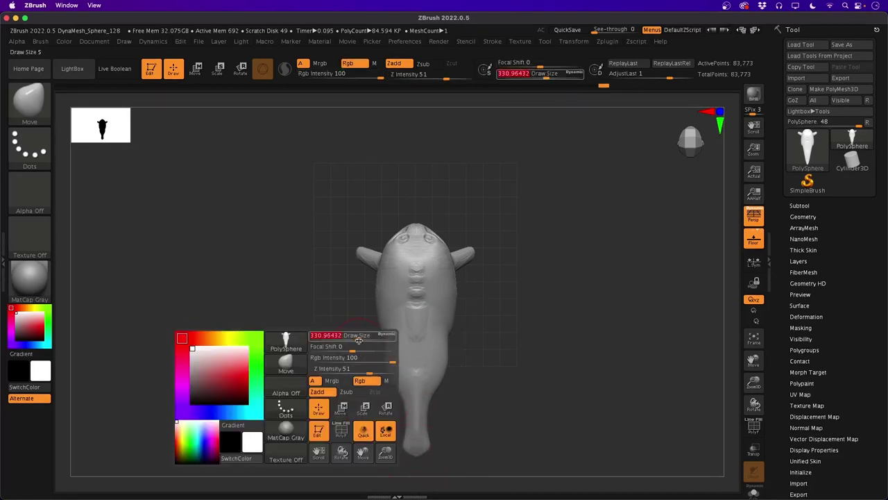
{"action": "mouse_move", "coordinate": [360, 326]}
{"action": "left_mouse_down"}
{"action": "mouse_move", "coordinate": [329, 405]}
{"action": "mouse_move", "coordinate": [396, 372]}
{"action": "mouse_move", "coordinate": [392, 379]}
{"action": "mouse_move", "coordinate": [385, 352]}
{"action": "left_mouse_up"}
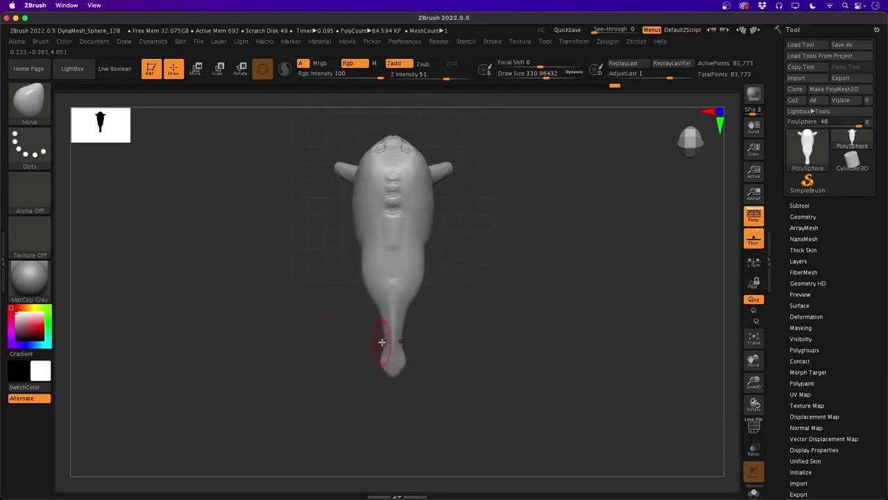
{"action": "key", "text": "space"}
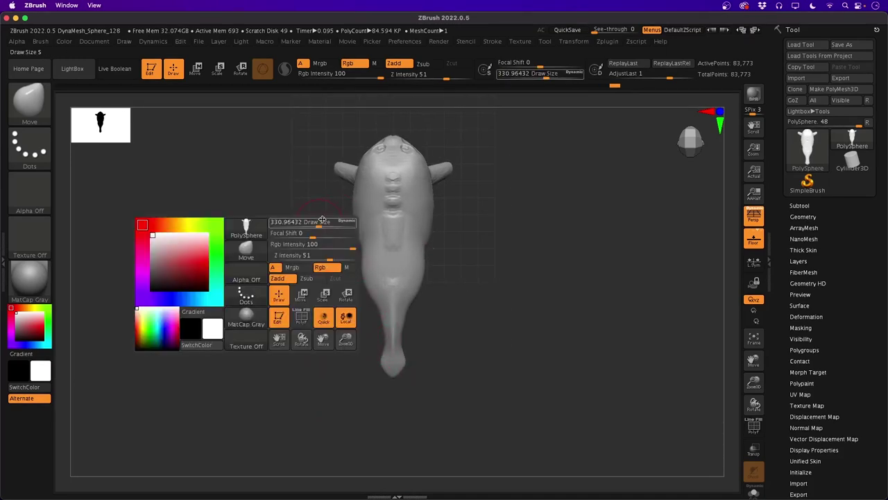
{"action": "mouse_move", "coordinate": [316, 229]}
{"action": "left_mouse_down"}
{"action": "mouse_move", "coordinate": [332, 224]}
{"action": "mouse_move", "coordinate": [321, 237]}
{"action": "mouse_move", "coordinate": [307, 236]}
{"action": "left_mouse_up"}
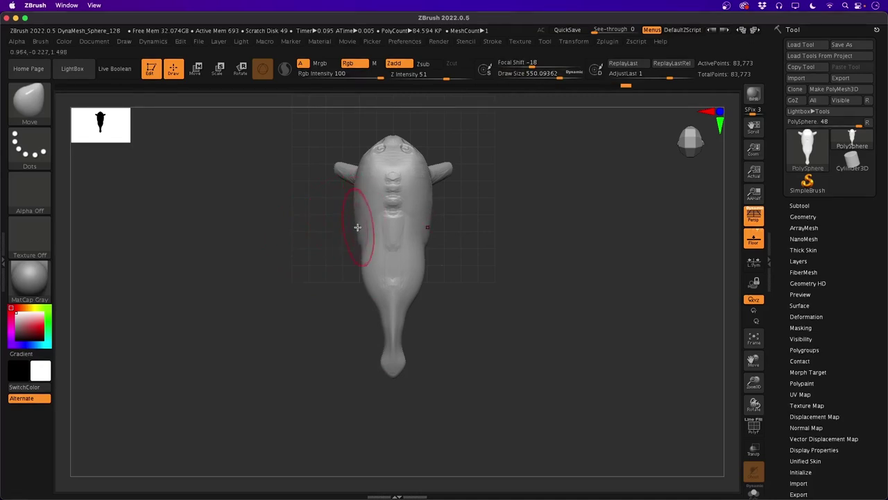
Bend the tail into a downward curve from the side with the Move brush at draw size about 794, and remesh with DynaMesh
{"action": "mouse_move", "coordinate": [313, 254]}
{"action": "left_mouse_down"}
{"action": "mouse_move", "coordinate": [263, 351]}
{"action": "mouse_move", "coordinate": [434, 396]}
{"action": "mouse_move", "coordinate": [476, 274]}
{"action": "mouse_move", "coordinate": [471, 287]}
{"action": "mouse_move", "coordinate": [238, 259]}
{"action": "mouse_move", "coordinate": [169, 232]}
{"action": "left_mouse_up"}
{"action": "left_click_drag", "start_coordinate": [373, 387], "coordinate": [313, 365], "text": "shift"}
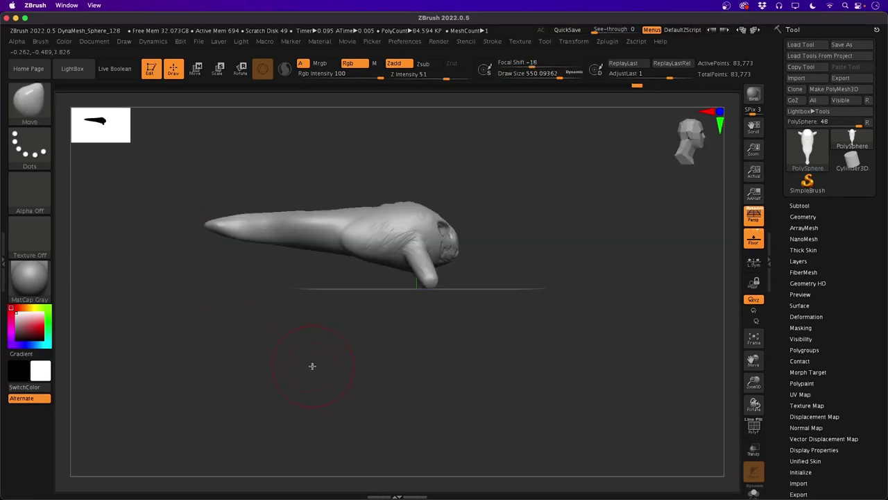
{"action": "key", "text": "space"}
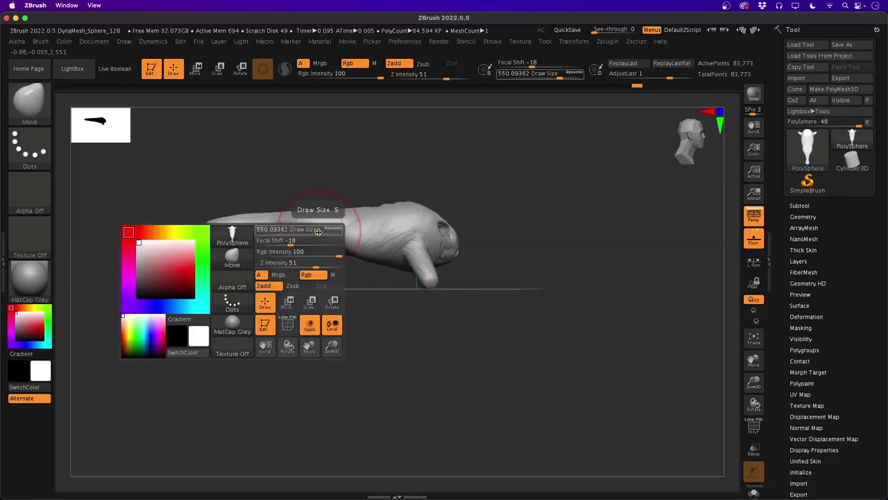
{"action": "left_click_drag", "start_coordinate": [319, 230], "coordinate": [329, 227]}
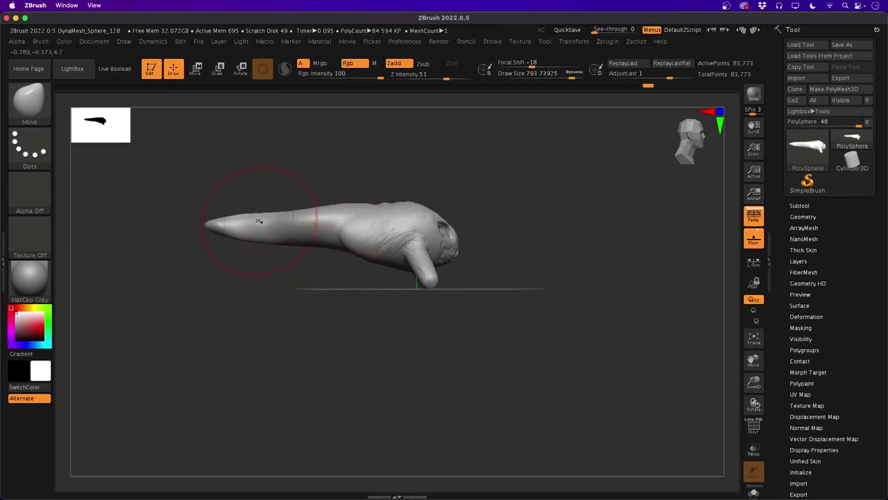
{"action": "left_click_drag", "start_coordinate": [258, 220], "coordinate": [281, 242]}
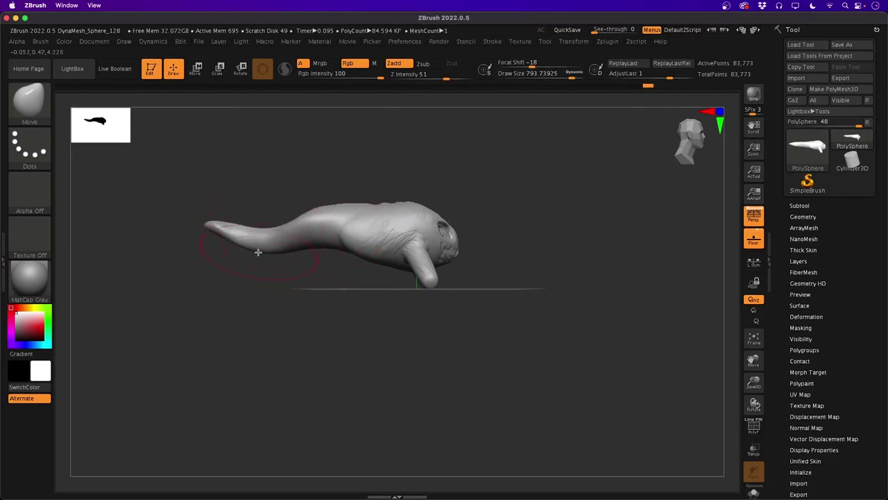
{"action": "left_click_drag", "start_coordinate": [173, 301], "coordinate": [237, 350], "text": "ctrl"}
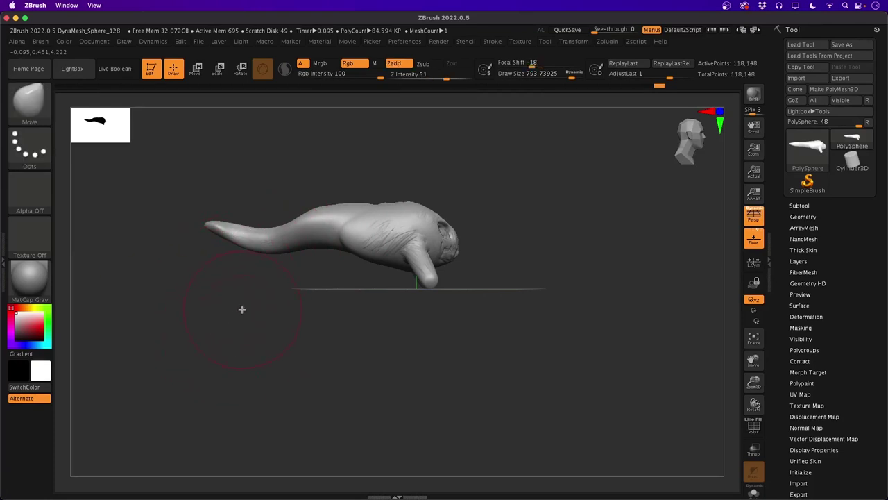
Bend the front limbs and shape their tips with the Move brush at a draw size of about 280
{"action": "mouse_move", "coordinate": [242, 309]}
{"action": "left_mouse_down"}
{"action": "mouse_move", "coordinate": [294, 369]}
{"action": "mouse_move", "coordinate": [244, 345]}
{"action": "mouse_move", "coordinate": [263, 377]}
{"action": "mouse_move", "coordinate": [254, 361]}
{"action": "mouse_move", "coordinate": [263, 403]}
{"action": "left_mouse_up"}
{"action": "mouse_move", "coordinate": [323, 360]}
{"action": "left_mouse_down", "text": "alt"}
{"action": "mouse_move", "coordinate": [284, 378]}
{"action": "mouse_move", "coordinate": [304, 323]}
{"action": "left_mouse_up", "text": "alt"}
{"action": "key", "text": "space"}
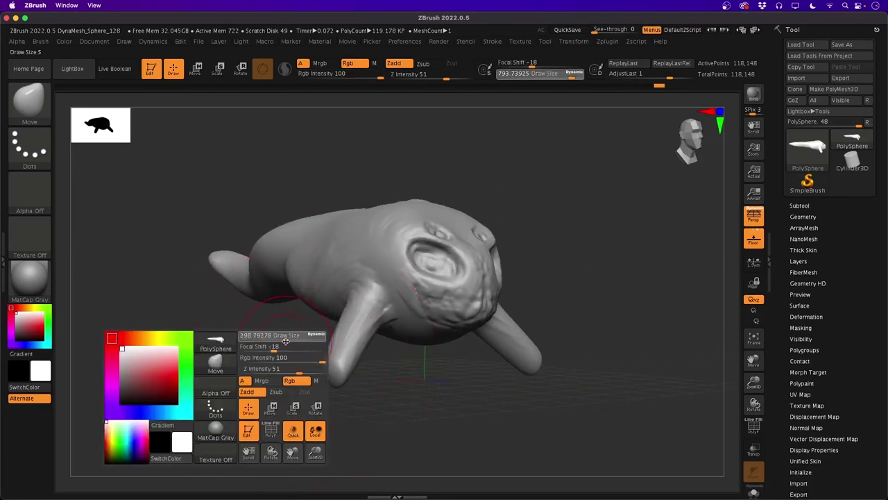
{"action": "mouse_move", "coordinate": [240, 342]}
{"action": "left_mouse_down"}
{"action": "mouse_move", "coordinate": [218, 367]}
{"action": "mouse_move", "coordinate": [257, 368]}
{"action": "mouse_move", "coordinate": [270, 337]}
{"action": "mouse_move", "coordinate": [319, 398]}
{"action": "mouse_move", "coordinate": [443, 398]}
{"action": "left_mouse_up"}
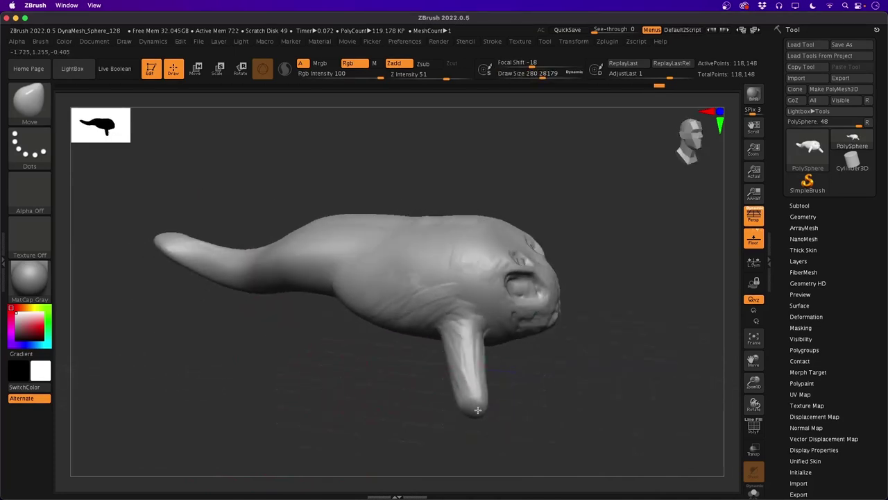
{"action": "left_click_drag", "start_coordinate": [470, 354], "coordinate": [468, 376]}
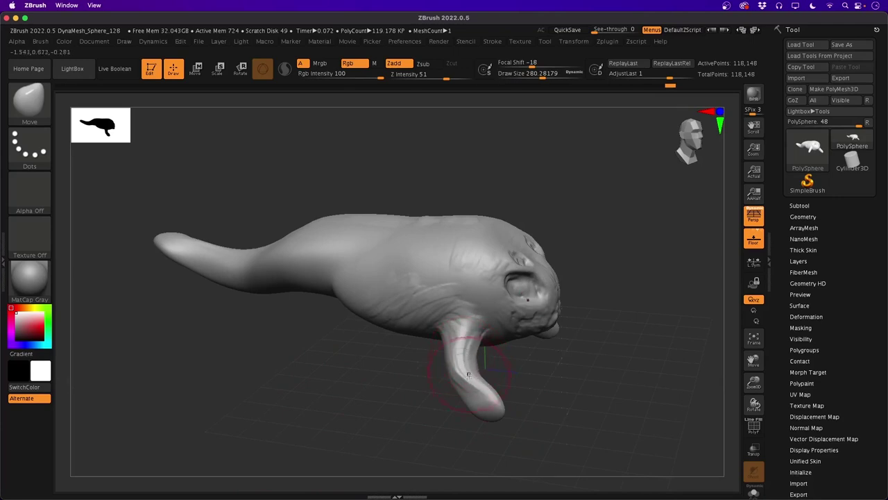
{"action": "left_click_drag", "start_coordinate": [488, 417], "coordinate": [488, 411]}
{"action": "mouse_move", "coordinate": [446, 434]}
{"action": "left_mouse_down"}
{"action": "mouse_move", "coordinate": [492, 410]}
{"action": "mouse_move", "coordinate": [402, 422]}
{"action": "mouse_move", "coordinate": [319, 417]}
{"action": "left_mouse_up"}
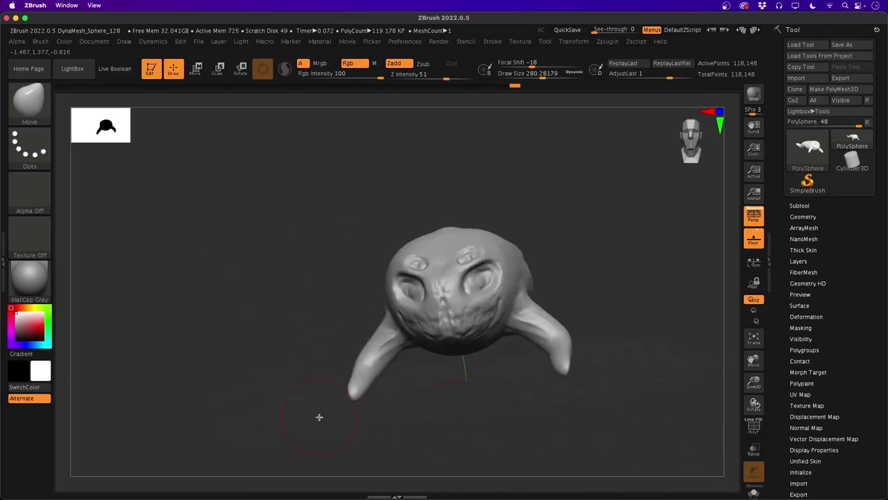
Bend the tips of the front limbs inward and forward with the Move brush at draw size about 280, and remesh the body
{"action": "left_click_drag", "start_coordinate": [565, 371], "coordinate": [547, 376]}
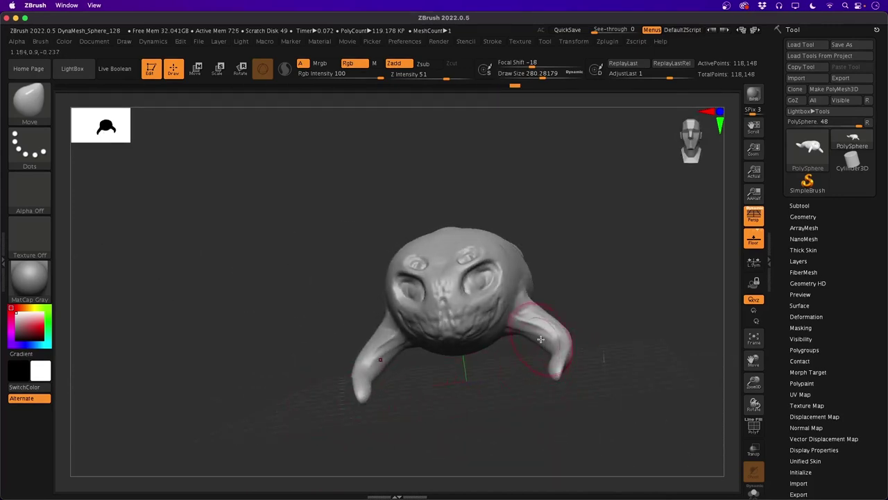
{"action": "mouse_move", "coordinate": [236, 326]}
{"action": "left_mouse_down"}
{"action": "mouse_move", "coordinate": [252, 323]}
{"action": "mouse_move", "coordinate": [254, 343]}
{"action": "mouse_move", "coordinate": [231, 342]}
{"action": "mouse_move", "coordinate": [240, 363]}
{"action": "mouse_move", "coordinate": [310, 308]}
{"action": "mouse_move", "coordinate": [289, 395]}
{"action": "mouse_move", "coordinate": [307, 388]}
{"action": "mouse_move", "coordinate": [290, 382]}
{"action": "mouse_move", "coordinate": [308, 412]}
{"action": "mouse_move", "coordinate": [297, 407]}
{"action": "mouse_move", "coordinate": [317, 388]}
{"action": "mouse_move", "coordinate": [309, 370]}
{"action": "mouse_move", "coordinate": [303, 414]}
{"action": "mouse_move", "coordinate": [288, 410]}
{"action": "mouse_move", "coordinate": [301, 359]}
{"action": "mouse_move", "coordinate": [261, 377]}
{"action": "mouse_move", "coordinate": [227, 377]}
{"action": "mouse_move", "coordinate": [238, 387]}
{"action": "mouse_move", "coordinate": [206, 370]}
{"action": "mouse_move", "coordinate": [199, 384]}
{"action": "mouse_move", "coordinate": [213, 367]}
{"action": "mouse_move", "coordinate": [213, 387]}
{"action": "mouse_move", "coordinate": [232, 368]}
{"action": "mouse_move", "coordinate": [150, 361]}
{"action": "left_mouse_up"}
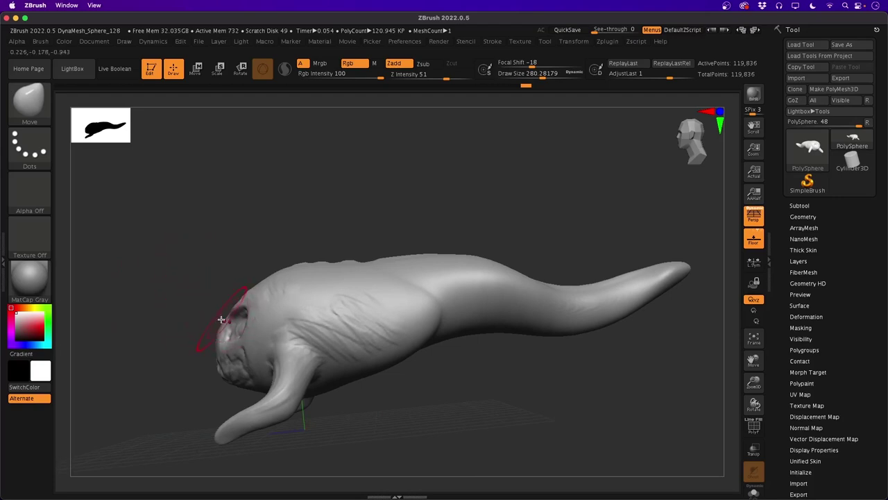
{"action": "mouse_move", "coordinate": [174, 341]}
{"action": "left_mouse_down"}
{"action": "mouse_move", "coordinate": [131, 312]}
{"action": "mouse_move", "coordinate": [129, 325]}
{"action": "mouse_move", "coordinate": [163, 323]}
{"action": "mouse_move", "coordinate": [159, 349]}
{"action": "mouse_move", "coordinate": [317, 322]}
{"action": "left_mouse_up"}
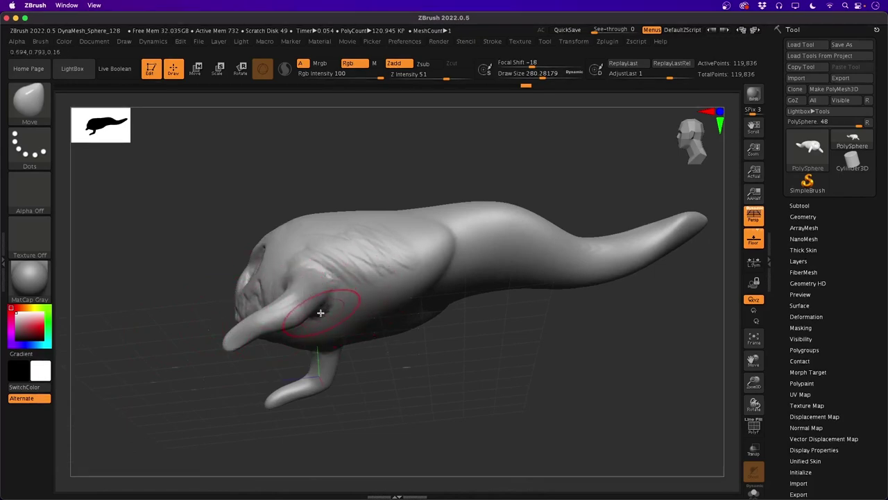
Mask three round spots in a row along each lower flank at draw size about 80, and invert the mask
{"action": "key", "text": "space"}
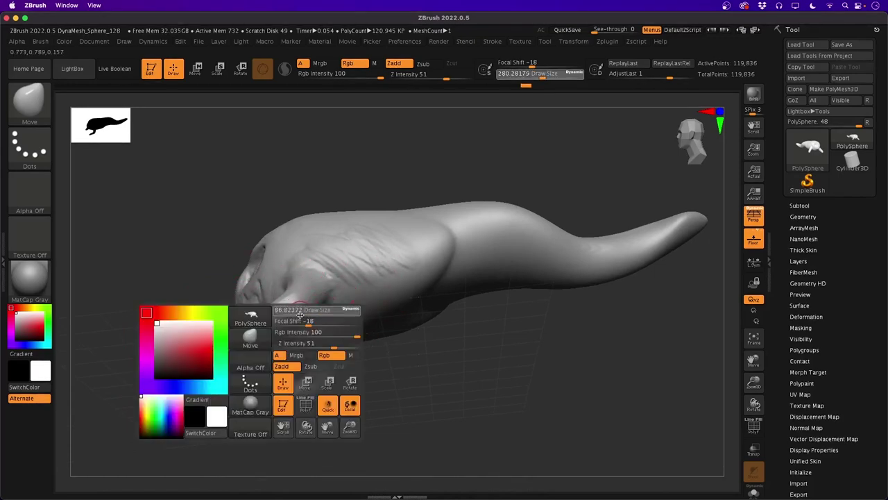
{"action": "left_click_drag", "start_coordinate": [300, 315], "coordinate": [298, 314]}
{"action": "left_click_drag", "start_coordinate": [174, 276], "coordinate": [176, 234]}
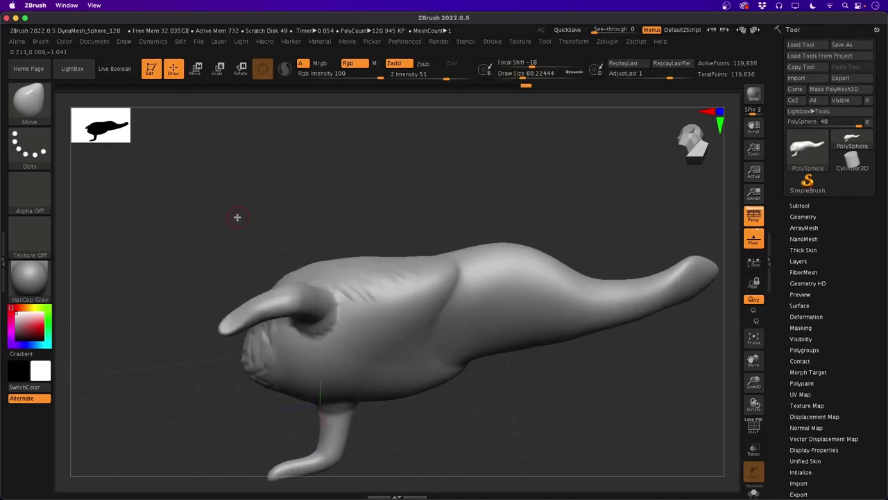
{"action": "key", "text": "ctrl"}
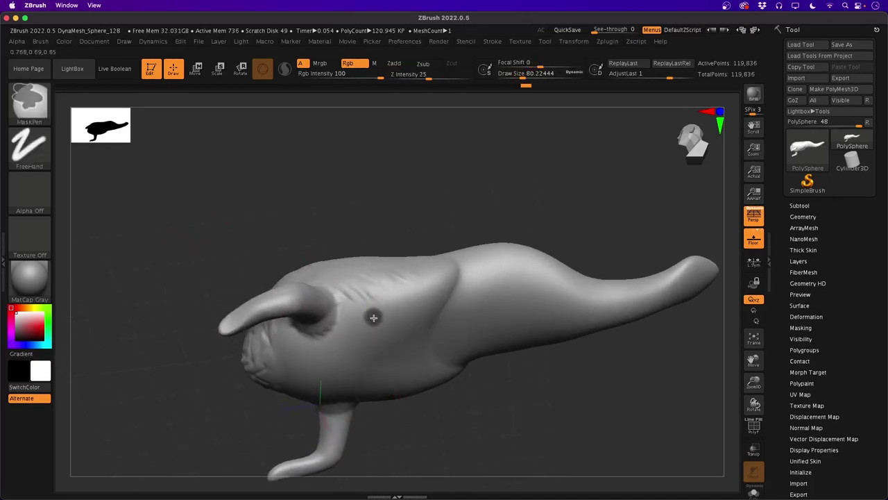
{"action": "left_click", "coordinate": [236, 234], "text": "ctrl"}
{"action": "mouse_move", "coordinate": [177, 305]}
{"action": "left_mouse_down"}
{"action": "mouse_move", "coordinate": [168, 384]}
{"action": "mouse_move", "coordinate": [155, 324]}
{"action": "left_mouse_up"}
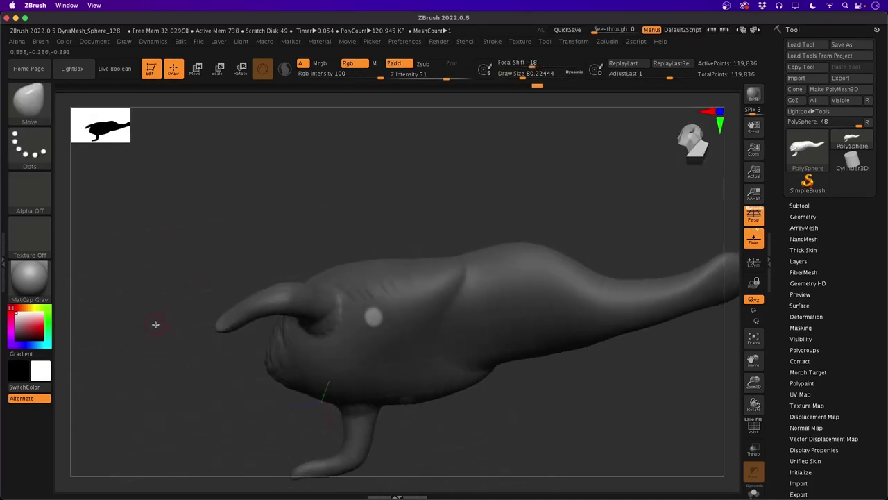
{"action": "left_click", "coordinate": [243, 305], "text": "ctrl"}
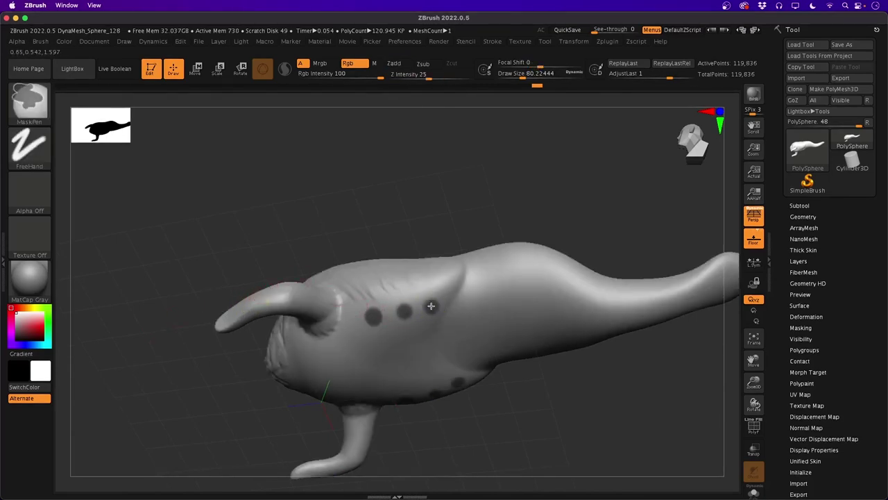
{"action": "left_click_drag", "start_coordinate": [139, 346], "coordinate": [148, 398]}
{"action": "left_click", "coordinate": [155, 355], "text": "ctrl"}
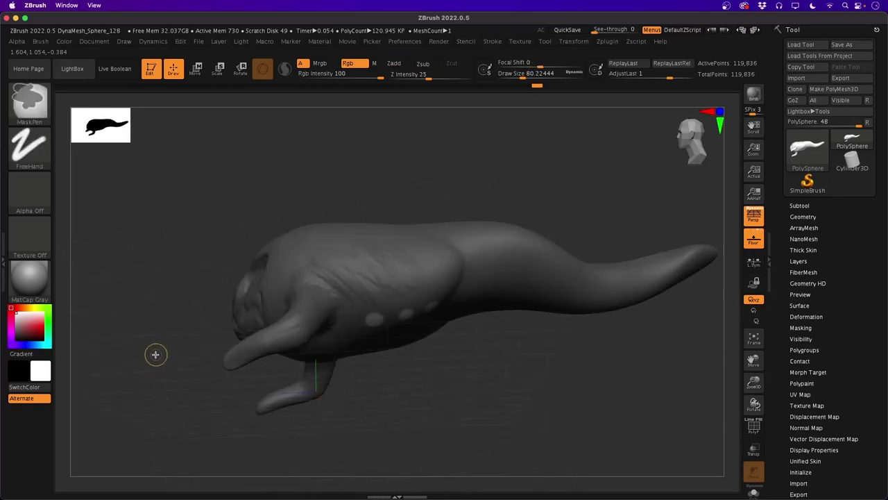
{"action": "mouse_move", "coordinate": [169, 354]}
{"action": "left_mouse_down"}
{"action": "mouse_move", "coordinate": [212, 361]}
{"action": "mouse_move", "coordinate": [179, 324]}
{"action": "mouse_move", "coordinate": [163, 321]}
{"action": "mouse_move", "coordinate": [133, 340]}
{"action": "mouse_move", "coordinate": [204, 366]}
{"action": "mouse_move", "coordinate": [190, 331]}
{"action": "mouse_move", "coordinate": [176, 347]}
{"action": "mouse_move", "coordinate": [165, 323]}
{"action": "mouse_move", "coordinate": [151, 321]}
{"action": "mouse_move", "coordinate": [146, 297]}
{"action": "left_mouse_up"}
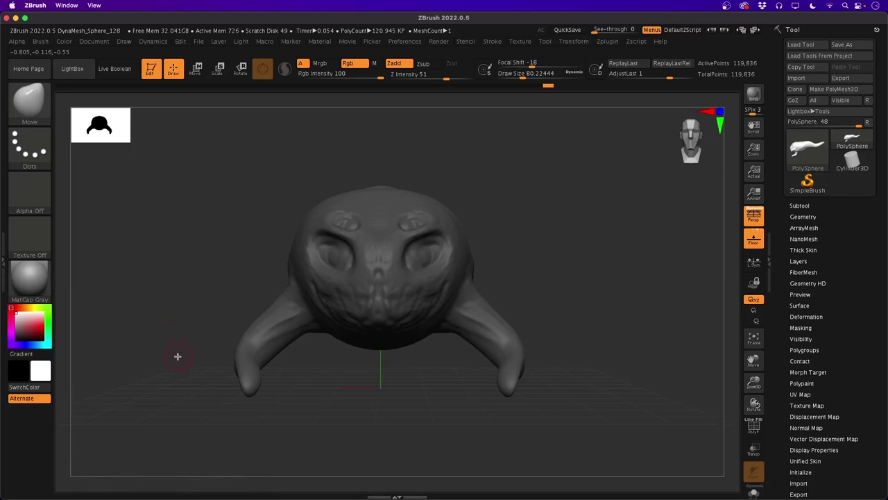
Move the unmasked spots downward with the Transpose gizmo to extrude small legs, and shift them slightly sideways
{"action": "left_click_drag", "start_coordinate": [178, 356], "coordinate": [199, 261]}
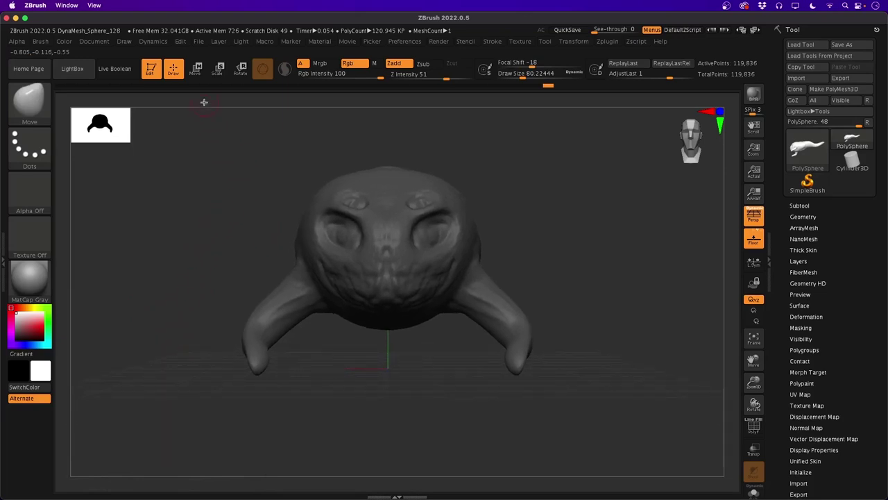
{"action": "left_click", "coordinate": [197, 72]}
{"action": "left_click_drag", "start_coordinate": [403, 267], "coordinate": [403, 303]}
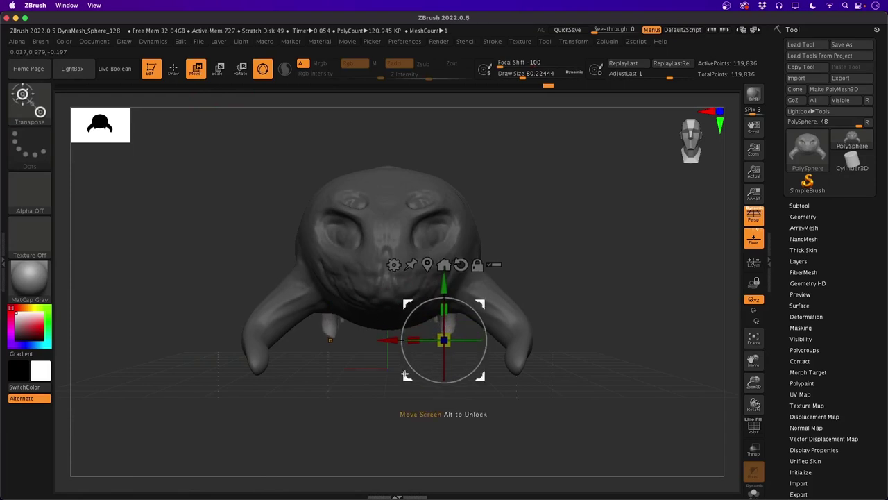
{"action": "left_click_drag", "start_coordinate": [416, 338], "coordinate": [414, 338]}
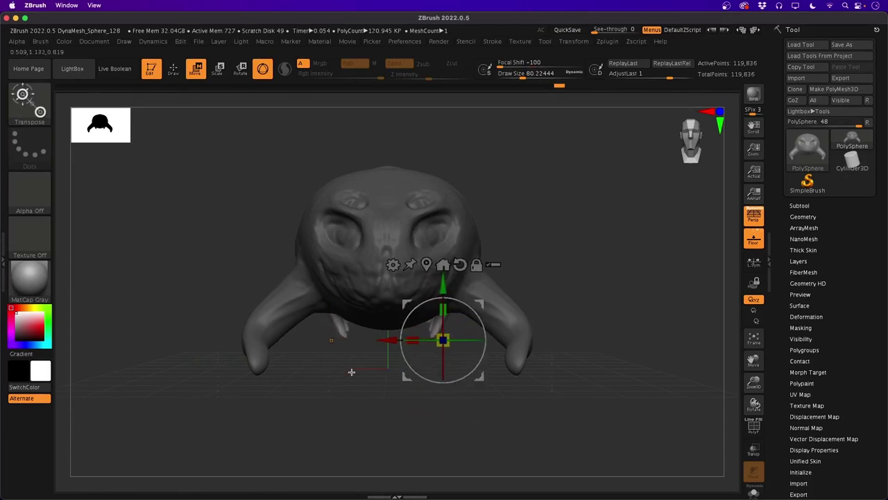
{"action": "mouse_move", "coordinate": [351, 372]}
{"action": "left_mouse_down"}
{"action": "mouse_move", "coordinate": [274, 396]}
{"action": "mouse_move", "coordinate": [254, 378]}
{"action": "mouse_move", "coordinate": [304, 388]}
{"action": "mouse_move", "coordinate": [302, 399]}
{"action": "mouse_move", "coordinate": [332, 386]}
{"action": "mouse_move", "coordinate": [313, 405]}
{"action": "mouse_move", "coordinate": [280, 403]}
{"action": "mouse_move", "coordinate": [312, 403]}
{"action": "left_mouse_up"}
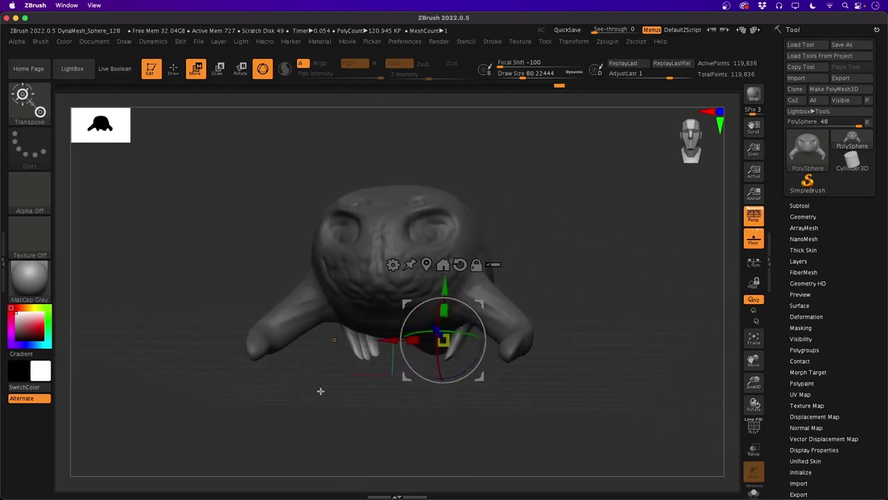
{"action": "mouse_move", "coordinate": [320, 409]}
{"action": "left_mouse_down"}
{"action": "mouse_move", "coordinate": [278, 410]}
{"action": "mouse_move", "coordinate": [333, 409]}
{"action": "left_mouse_up"}
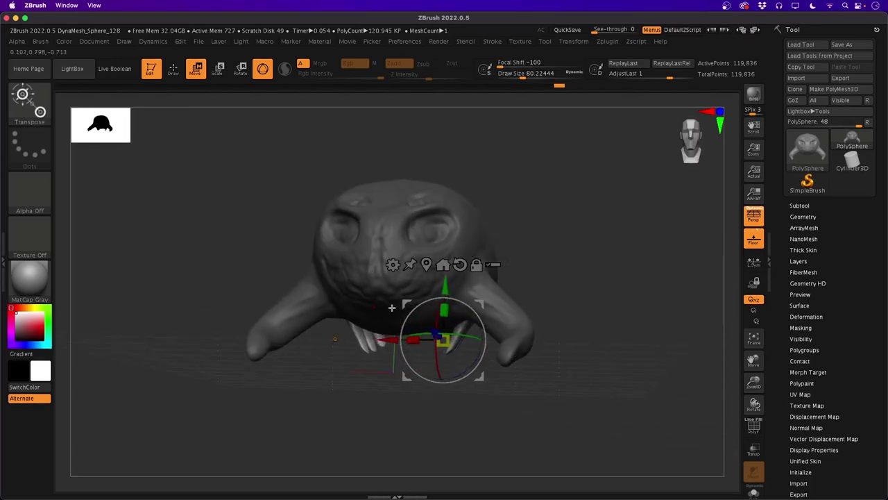
Return to Draw mode, clear the mask and remesh the body with its new small legs using DynaMesh
{"action": "left_click", "coordinate": [173, 70]}
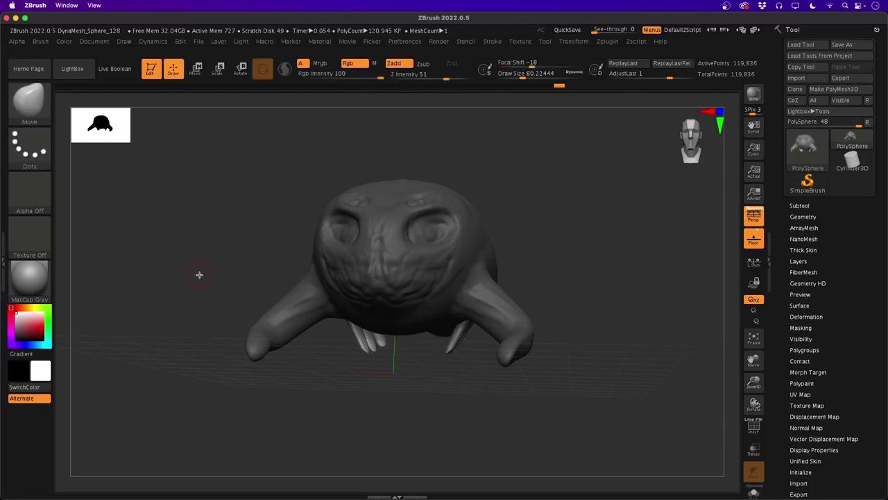
{"action": "left_click", "coordinate": [163, 296], "text": "ctrl"}
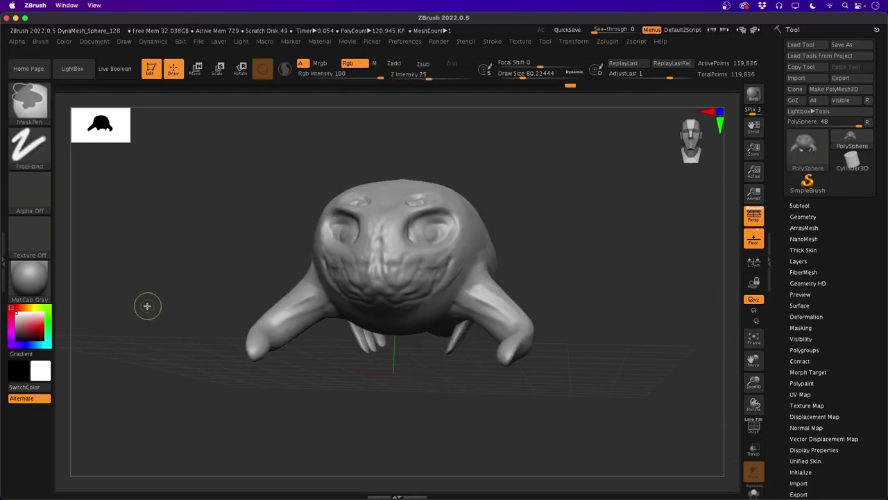
{"action": "mouse_move", "coordinate": [301, 411]}
{"action": "left_mouse_down"}
{"action": "mouse_move", "coordinate": [259, 405]}
{"action": "mouse_move", "coordinate": [229, 379]}
{"action": "mouse_move", "coordinate": [229, 392]}
{"action": "mouse_move", "coordinate": [204, 379]}
{"action": "mouse_move", "coordinate": [228, 391]}
{"action": "mouse_move", "coordinate": [246, 359]}
{"action": "left_mouse_up"}
{"action": "left_click_drag", "start_coordinate": [402, 392], "coordinate": [383, 383]}
Shape and spread the small belly legs with the Move brush at draw size about 120, working from the side and underneath
{"action": "key", "text": "b"}
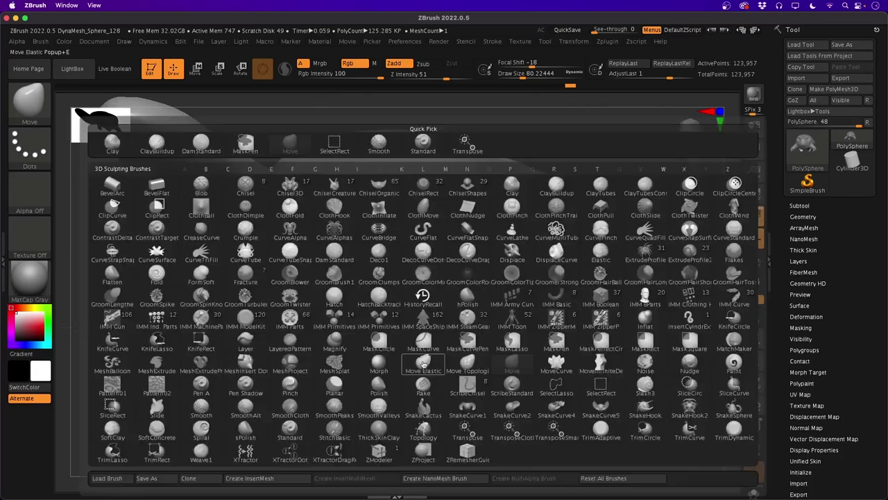
{"action": "key", "text": "Escape"}
{"action": "key", "text": "space"}
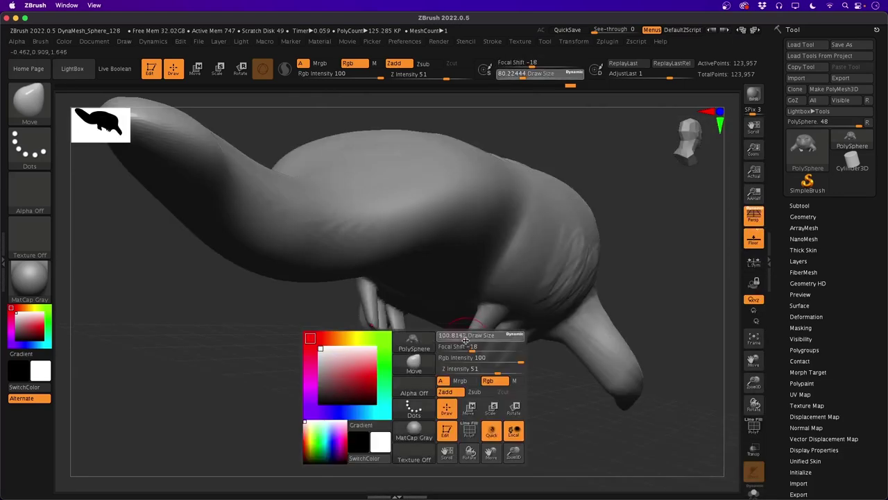
{"action": "mouse_move", "coordinate": [462, 336]}
{"action": "left_mouse_down"}
{"action": "mouse_move", "coordinate": [459, 353]}
{"action": "mouse_move", "coordinate": [455, 341]}
{"action": "left_mouse_up"}
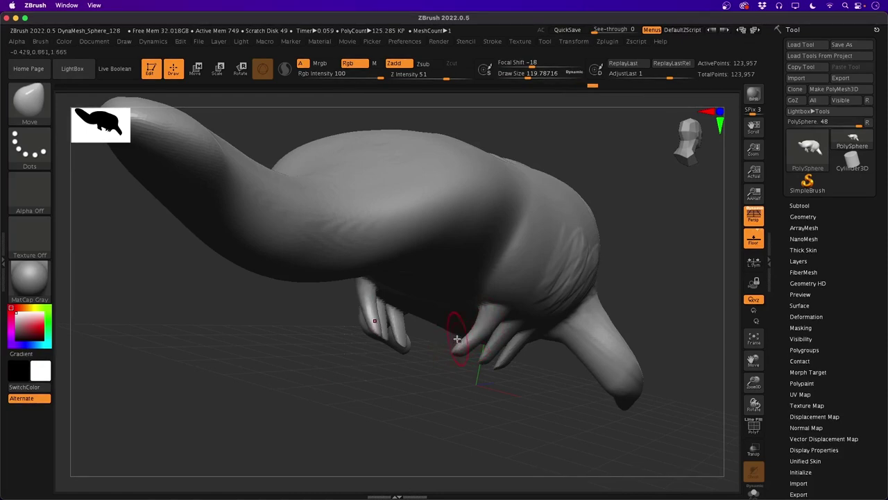
{"action": "left_click_drag", "start_coordinate": [425, 363], "coordinate": [457, 351]}
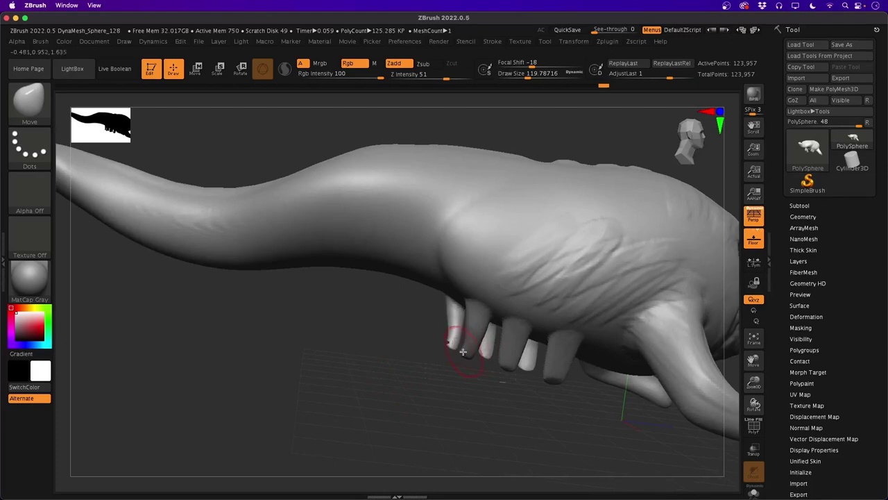
{"action": "left_click_drag", "start_coordinate": [470, 359], "coordinate": [264, 418]}
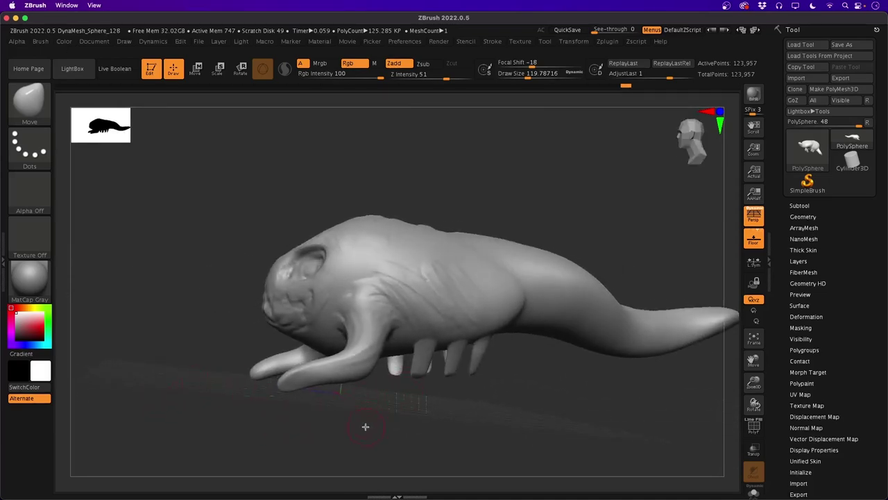
{"action": "left_click_drag", "start_coordinate": [365, 426], "coordinate": [360, 406]}
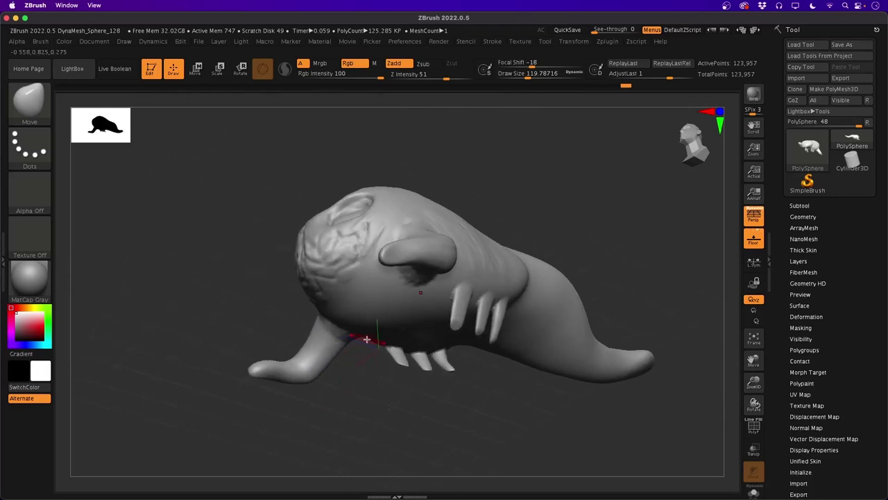
{"action": "left_click_drag", "start_coordinate": [223, 299], "coordinate": [215, 254]}
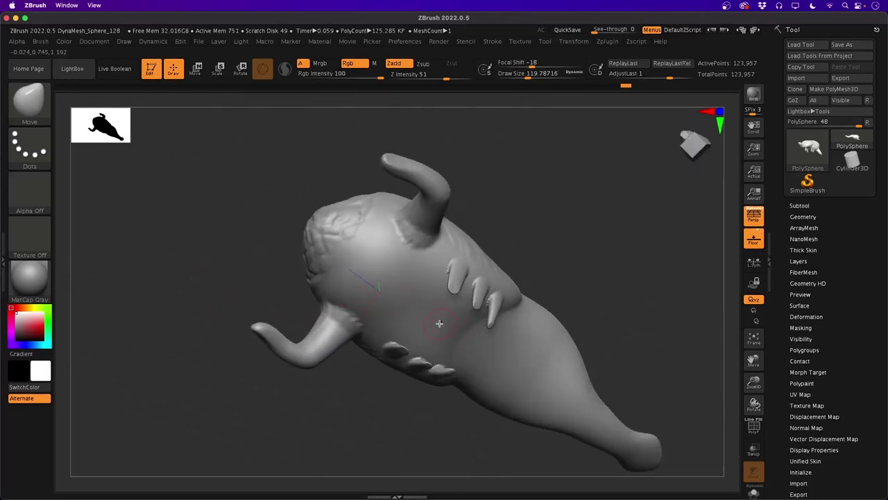
{"action": "left_click_drag", "start_coordinate": [225, 293], "coordinate": [218, 314]}
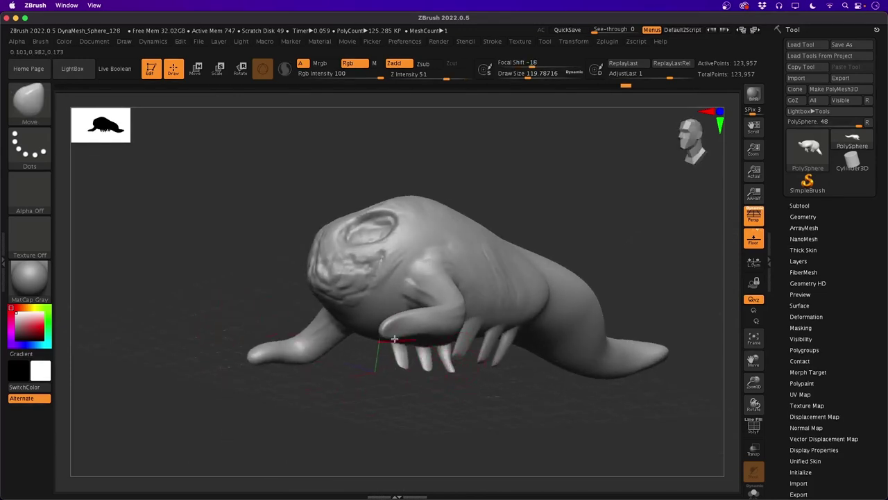
Pull the ends of the front limbs into narrower, pointed tips with the Move brush at draw size about 120
{"action": "mouse_move", "coordinate": [381, 333]}
{"action": "left_mouse_down"}
{"action": "mouse_move", "coordinate": [234, 312]}
{"action": "mouse_move", "coordinate": [505, 390]}
{"action": "mouse_move", "coordinate": [505, 418]}
{"action": "left_mouse_up"}
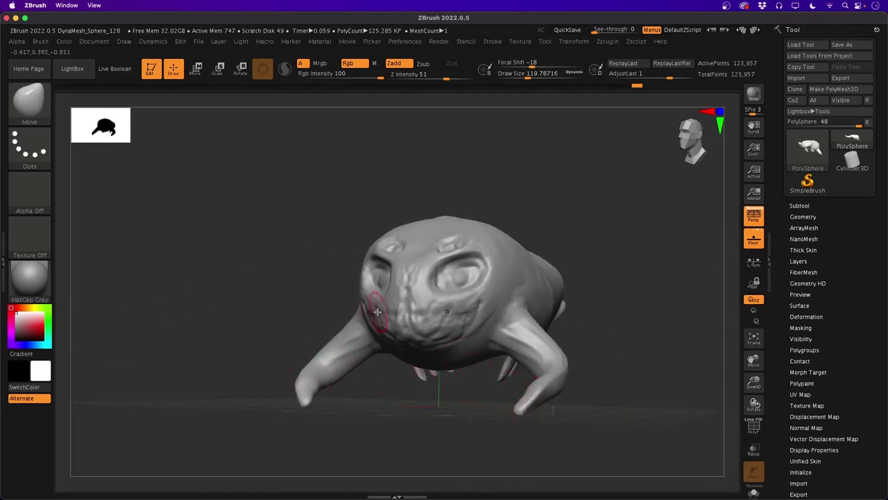
{"action": "left_click_drag", "start_coordinate": [250, 348], "coordinate": [128, 342]}
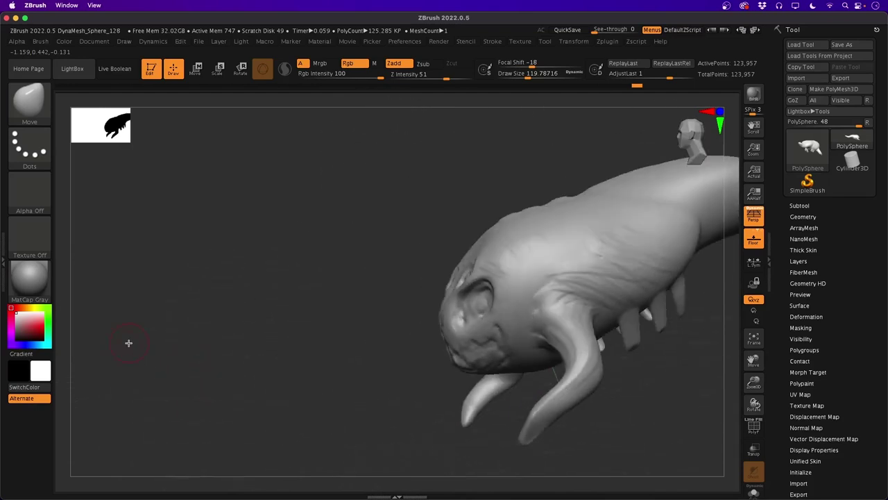
{"action": "left_click_drag", "start_coordinate": [313, 392], "coordinate": [241, 321]}
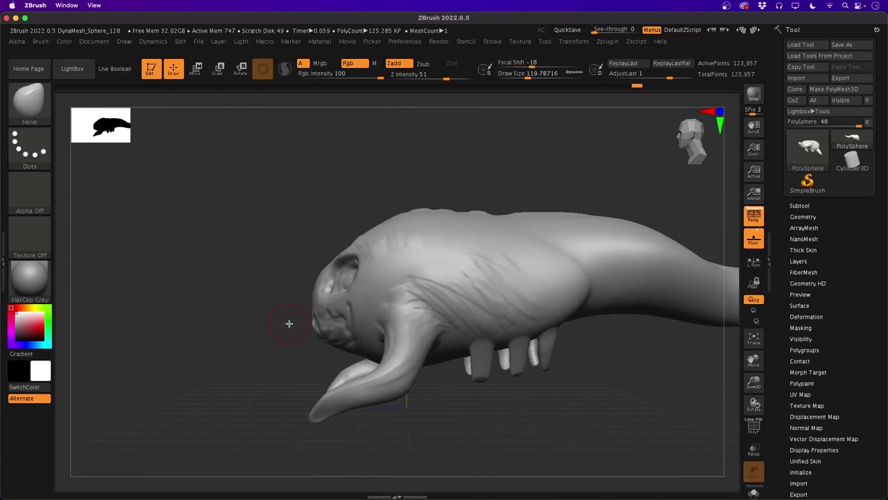
Carve skin wrinkles across the flank and the base of the tail with the DamStandard brush at draw size about 120
{"action": "key", "text": "b"}
{"action": "key", "text": "d"}
{"action": "key", "text": "s"}
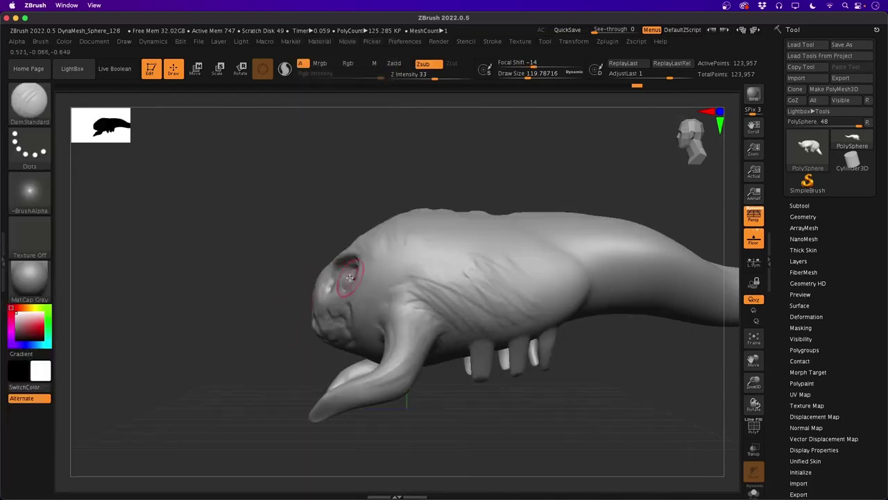
{"action": "left_click_drag", "start_coordinate": [414, 279], "coordinate": [487, 330]}
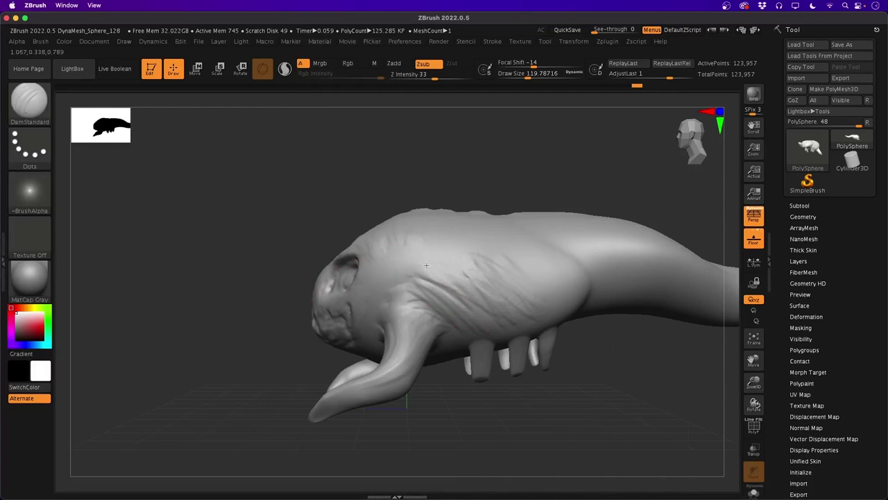
{"action": "mouse_move", "coordinate": [455, 265]}
{"action": "left_mouse_down"}
{"action": "mouse_move", "coordinate": [514, 307]}
{"action": "mouse_move", "coordinate": [548, 292]}
{"action": "left_mouse_up"}
{"action": "mouse_move", "coordinate": [566, 316]}
{"action": "left_mouse_down"}
{"action": "mouse_move", "coordinate": [524, 304]}
{"action": "mouse_move", "coordinate": [541, 294]}
{"action": "left_mouse_up"}
{"action": "mouse_move", "coordinate": [553, 327]}
{"action": "left_mouse_down"}
{"action": "mouse_move", "coordinate": [517, 323]}
{"action": "mouse_move", "coordinate": [501, 337]}
{"action": "left_mouse_up"}
{"action": "left_click_drag", "start_coordinate": [421, 268], "coordinate": [469, 311]}
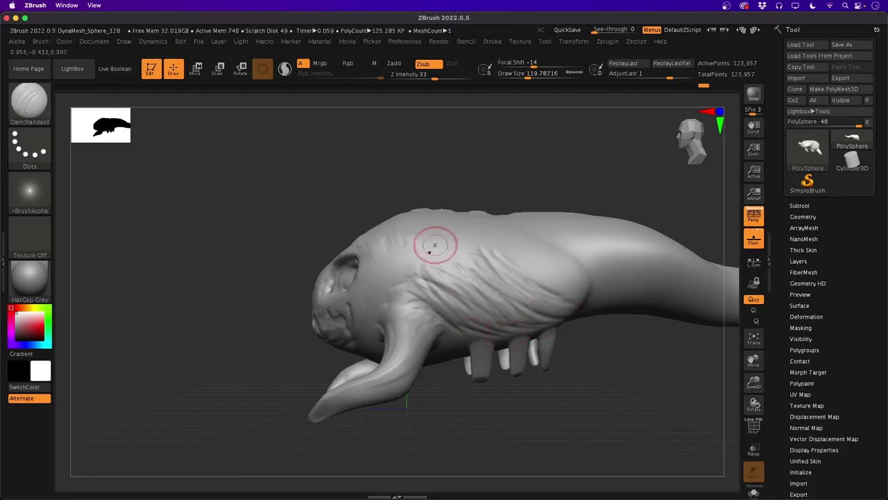
{"action": "mouse_move", "coordinate": [450, 244]}
{"action": "left_mouse_down"}
{"action": "mouse_move", "coordinate": [456, 257]}
{"action": "mouse_move", "coordinate": [502, 252]}
{"action": "left_mouse_up"}
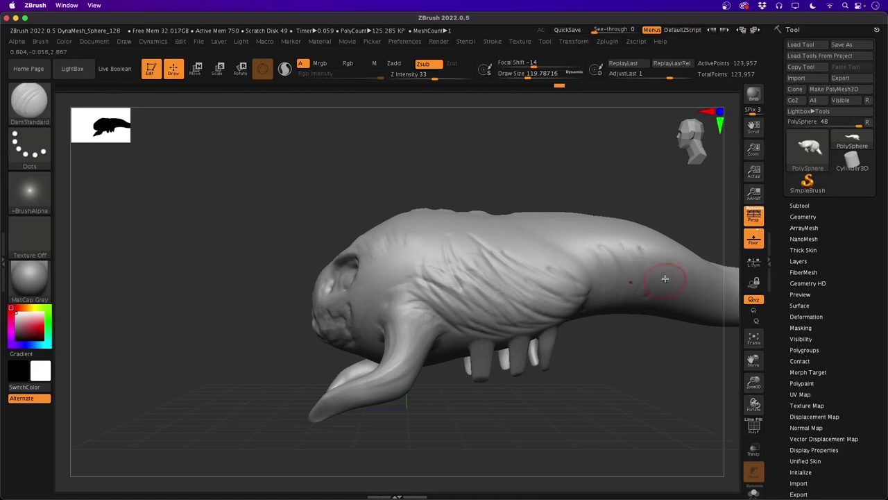
Carve grooves from the shoulder down the front limb toward its tip with the DamStandard brush at Z Intensity 33
{"action": "mouse_move", "coordinate": [248, 281]}
{"action": "left_mouse_down"}
{"action": "mouse_move", "coordinate": [176, 296]}
{"action": "mouse_move", "coordinate": [202, 303]}
{"action": "mouse_move", "coordinate": [248, 287]}
{"action": "left_mouse_up"}
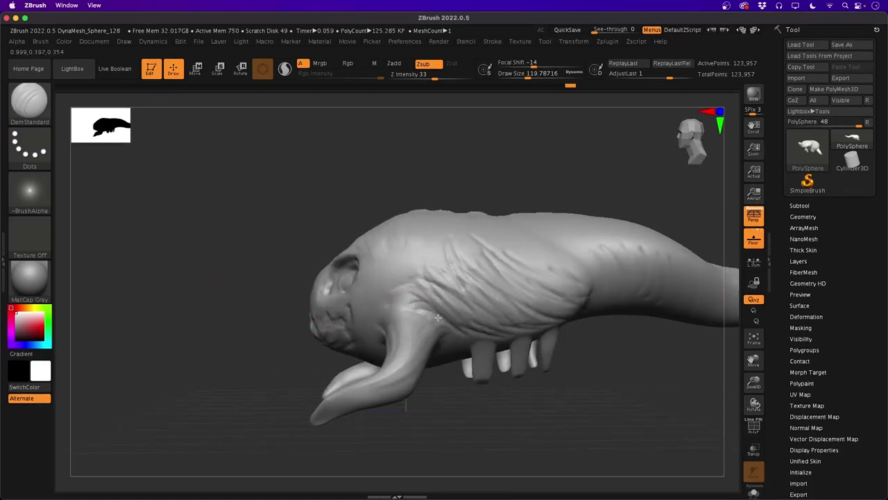
{"action": "left_click_drag", "start_coordinate": [438, 317], "coordinate": [397, 303]}
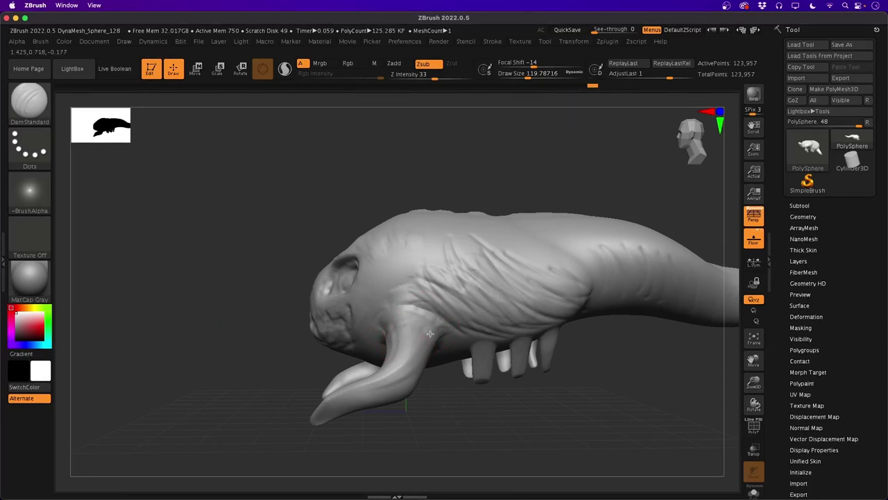
{"action": "left_click_drag", "start_coordinate": [397, 397], "coordinate": [336, 410]}
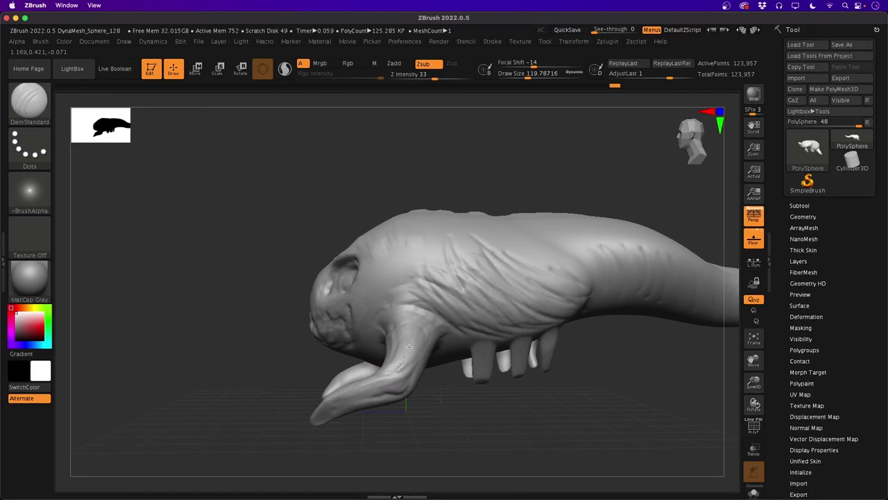
Carve more grooves into the shoulder, the nose and the cheek with the DamStandard brush at Z Intensity 33
{"action": "right_click_drag", "start_coordinate": [393, 318], "coordinate": [376, 368]}
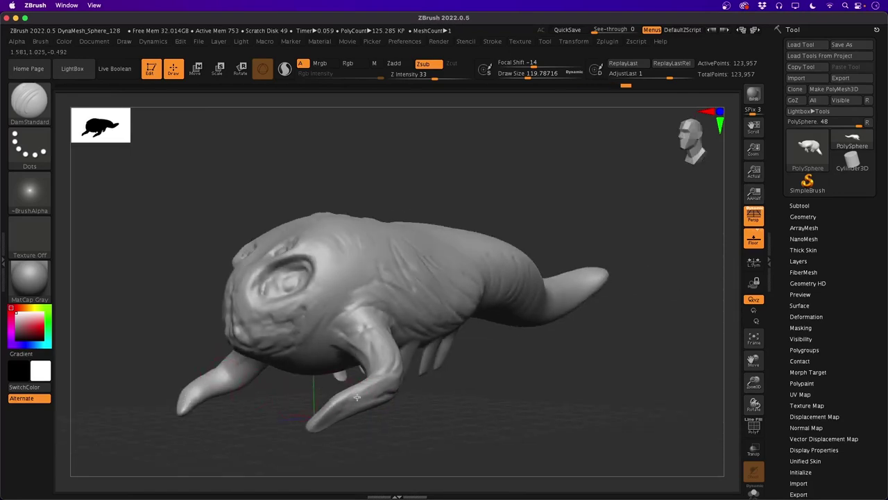
{"action": "left_click_drag", "start_coordinate": [360, 307], "coordinate": [328, 333]}
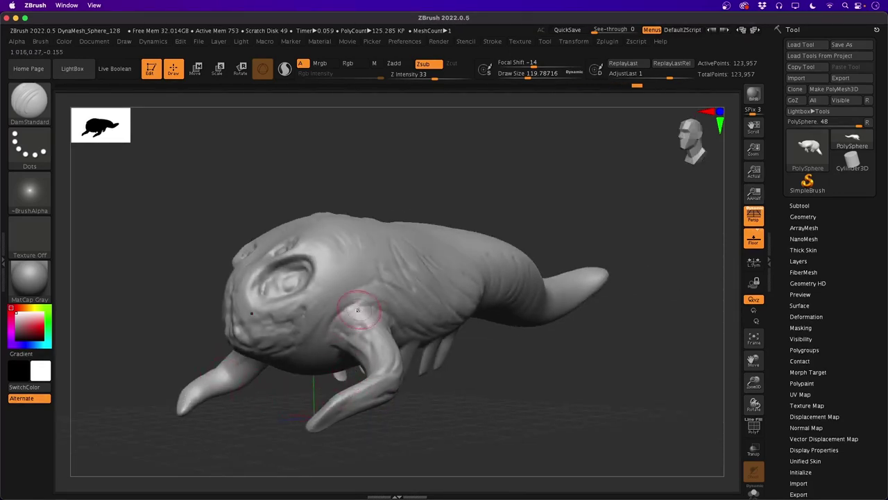
{"action": "right_click_drag", "start_coordinate": [326, 345], "coordinate": [154, 321]}
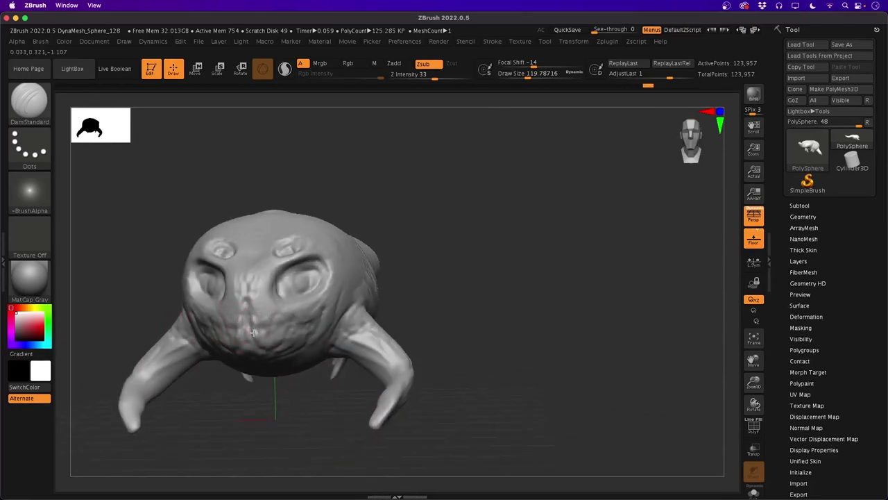
{"action": "left_click_drag", "start_coordinate": [245, 299], "coordinate": [258, 324]}
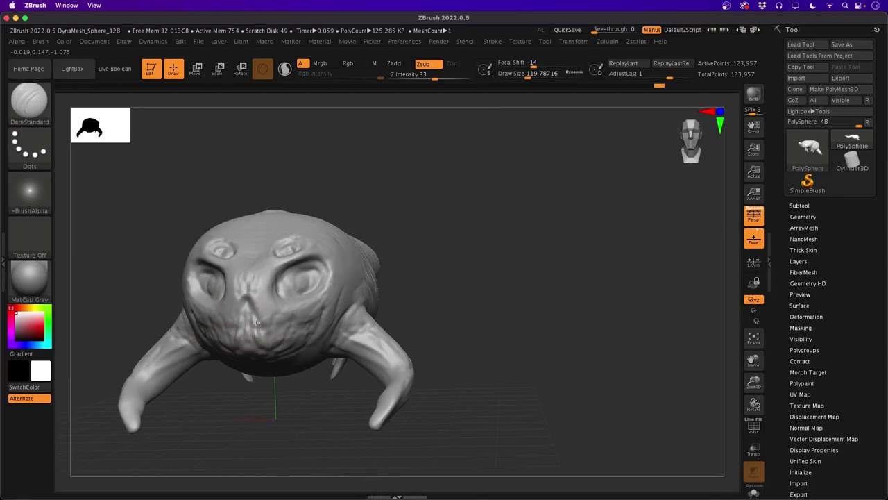
{"action": "right_click_drag", "start_coordinate": [142, 300], "coordinate": [236, 309]}
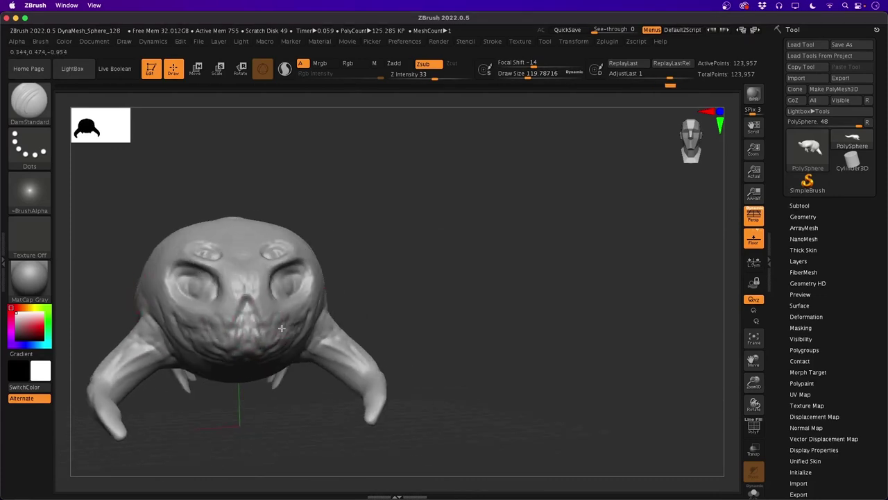
{"action": "right_click_drag", "start_coordinate": [283, 327], "coordinate": [305, 331]}
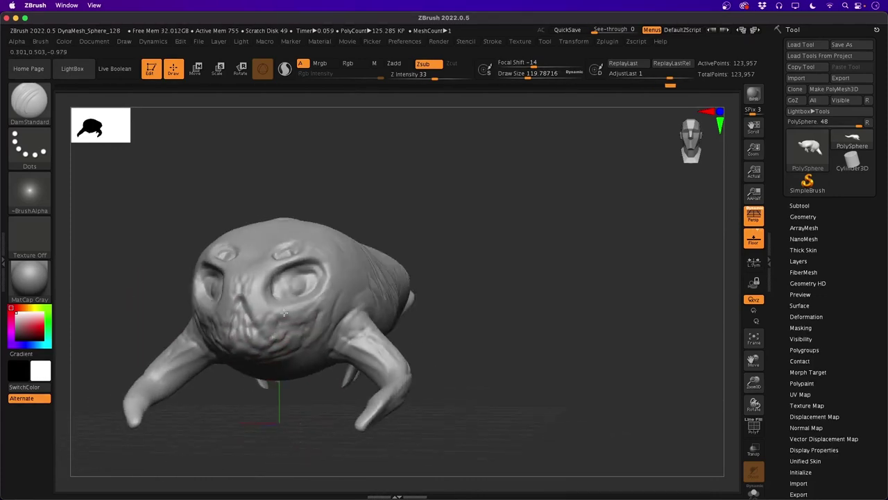
{"action": "left_click_drag", "start_coordinate": [316, 324], "coordinate": [319, 308]}
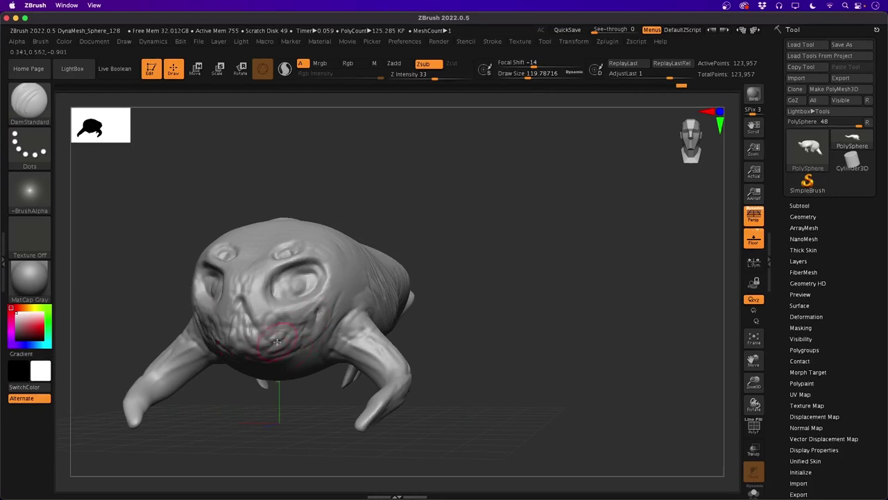
Puff up the nose, mouth and lower jaw wrinkles with the Inflat brush at Z Intensity 10 and draw size about 120
{"action": "right_click_drag", "start_coordinate": [136, 298], "coordinate": [217, 347]}
{"action": "right_click_drag", "start_coordinate": [164, 317], "coordinate": [213, 255], "text": "alt"}
{"action": "key", "text": "b"}
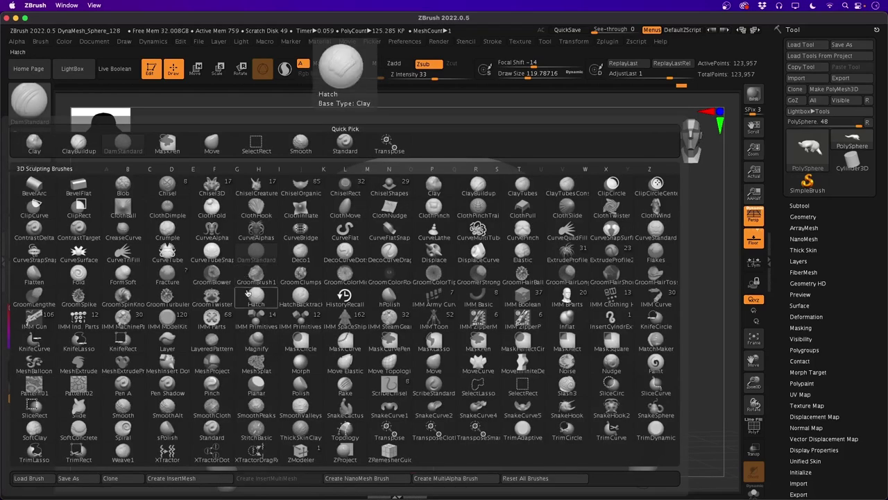
{"action": "key", "text": "i"}
{"action": "key", "text": "n"}
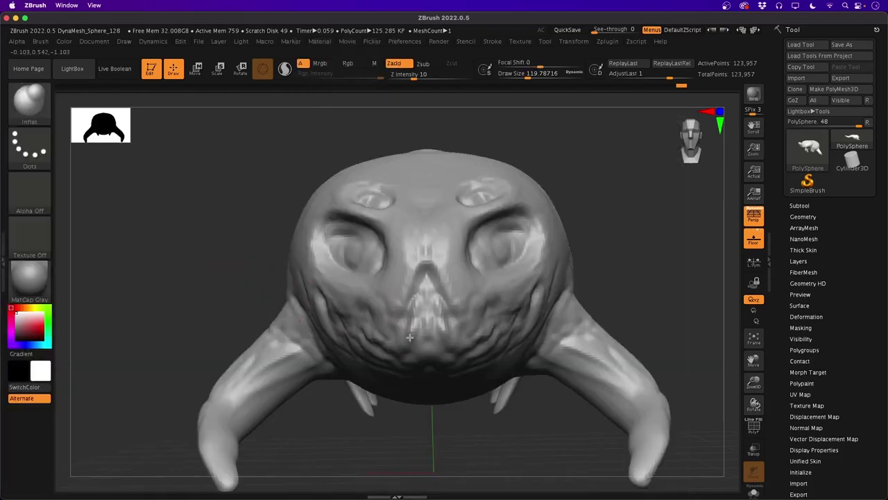
{"action": "mouse_move", "coordinate": [421, 305]}
{"action": "left_mouse_down"}
{"action": "mouse_move", "coordinate": [408, 323]}
{"action": "mouse_move", "coordinate": [430, 290]}
{"action": "left_mouse_up"}
{"action": "mouse_move", "coordinate": [367, 340]}
{"action": "left_mouse_down"}
{"action": "mouse_move", "coordinate": [343, 335]}
{"action": "mouse_move", "coordinate": [322, 301]}
{"action": "left_mouse_up"}
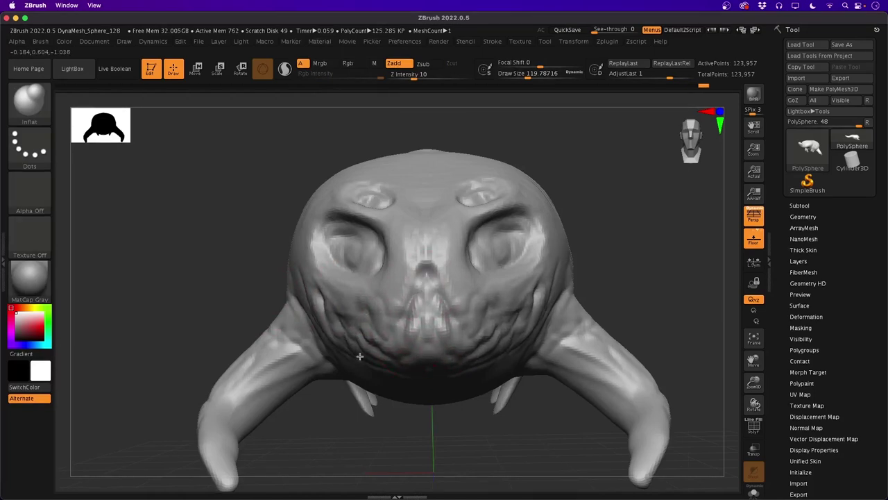
{"action": "left_click_drag", "start_coordinate": [359, 357], "coordinate": [360, 343]}
{"action": "left_click_drag", "start_coordinate": [429, 351], "coordinate": [302, 284]}
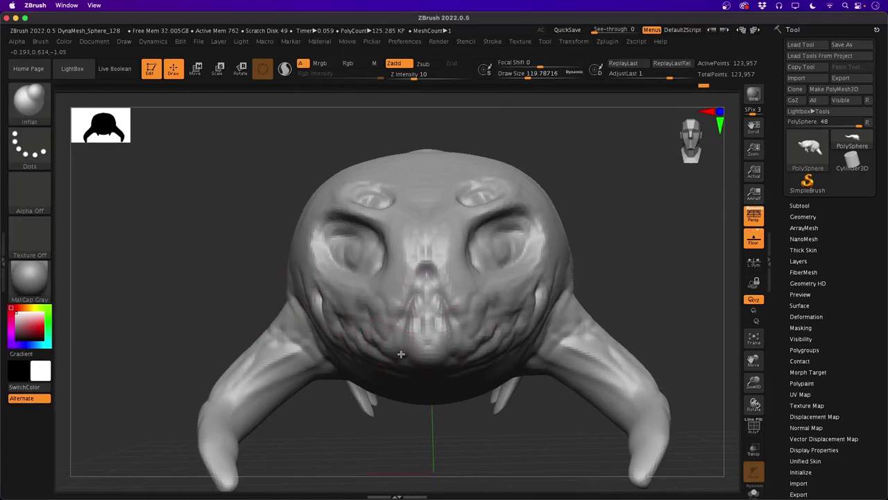
Swell the large and small eyeballs and the bridge of the nose with the Inflat brush at Z Intensity 10
{"action": "mouse_move", "coordinate": [355, 253]}
{"action": "left_mouse_down"}
{"action": "mouse_move", "coordinate": [346, 257]}
{"action": "mouse_move", "coordinate": [353, 252]}
{"action": "left_mouse_up"}
{"action": "mouse_move", "coordinate": [478, 247]}
{"action": "left_mouse_down"}
{"action": "mouse_move", "coordinate": [510, 244]}
{"action": "mouse_move", "coordinate": [483, 249]}
{"action": "left_mouse_up"}
{"action": "left_click_drag", "start_coordinate": [474, 206], "coordinate": [485, 199]}
{"action": "mouse_move", "coordinate": [381, 205]}
{"action": "left_mouse_down"}
{"action": "mouse_move", "coordinate": [370, 200]}
{"action": "mouse_move", "coordinate": [409, 210]}
{"action": "mouse_move", "coordinate": [418, 241]}
{"action": "left_mouse_up"}
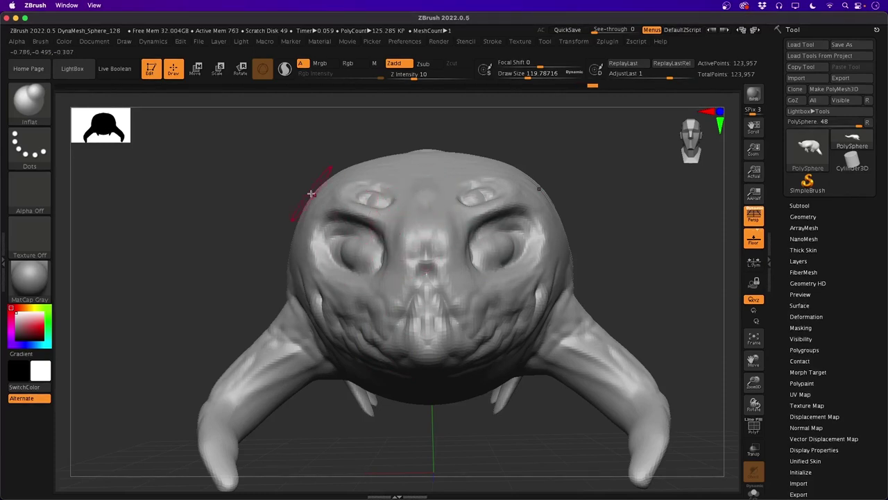
{"action": "mouse_move", "coordinate": [189, 293]}
{"action": "left_mouse_down"}
{"action": "mouse_move", "coordinate": [164, 300]}
{"action": "mouse_move", "coordinate": [202, 263]}
{"action": "left_mouse_up"}
{"action": "left_click_drag", "start_coordinate": [389, 235], "coordinate": [406, 221]}
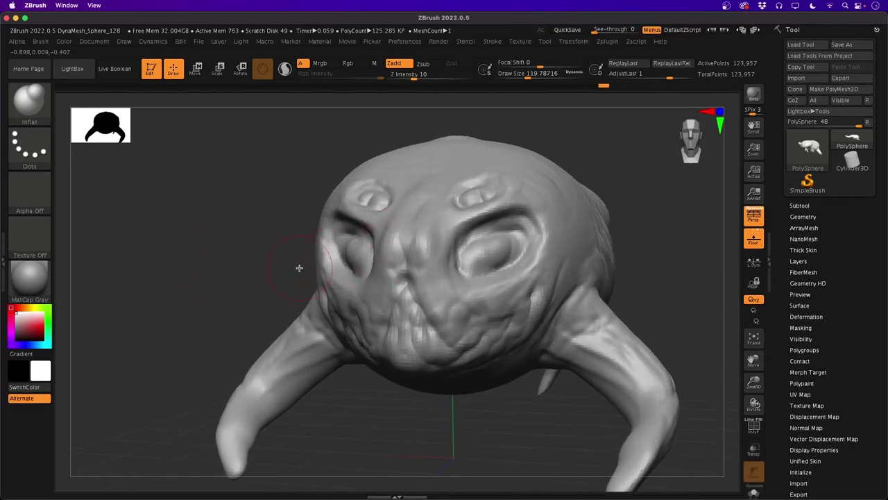
Build up a soft ridge on the side of the head behind the eye with the Inflat brush, smoothing it between strokes
{"action": "left_click_drag", "start_coordinate": [225, 305], "coordinate": [179, 313]}
{"action": "mouse_move", "coordinate": [212, 349]}
{"action": "left_mouse_down"}
{"action": "mouse_move", "coordinate": [162, 356]}
{"action": "mouse_move", "coordinate": [170, 358]}
{"action": "left_mouse_up"}
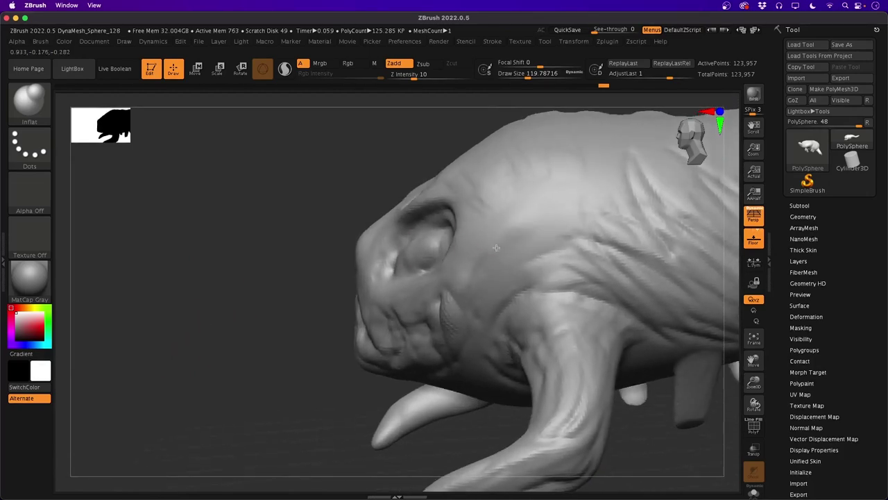
{"action": "left_click_drag", "start_coordinate": [504, 238], "coordinate": [474, 297]}
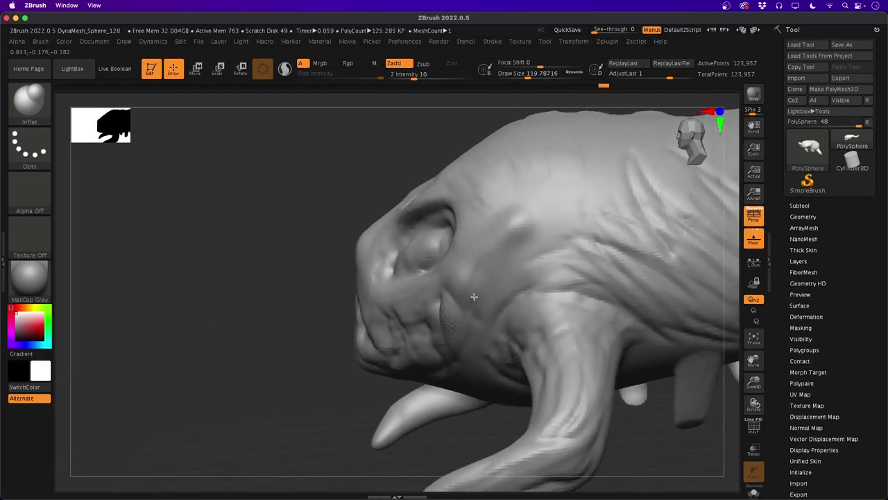
{"action": "left_click_drag", "start_coordinate": [505, 233], "coordinate": [468, 291], "text": "shift"}
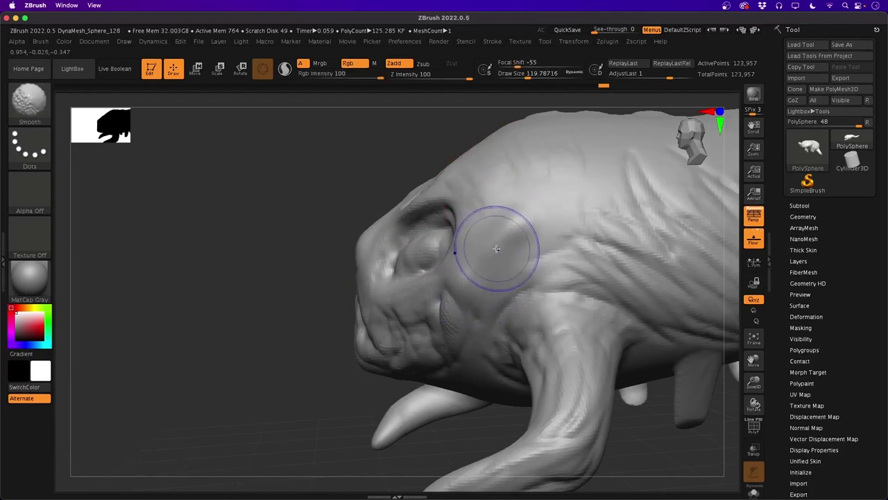
{"action": "left_click_drag", "start_coordinate": [506, 231], "coordinate": [475, 284]}
{"action": "left_click_drag", "start_coordinate": [503, 235], "coordinate": [454, 279]}
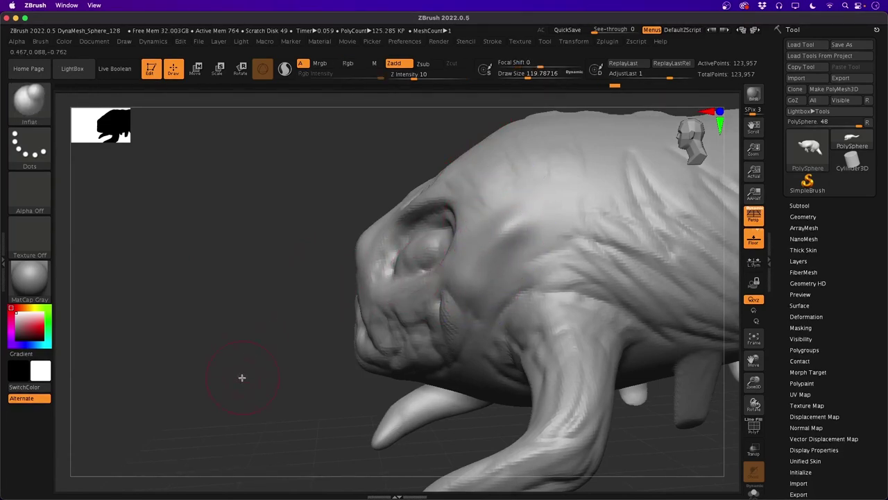
{"action": "left_click_drag", "start_coordinate": [210, 399], "coordinate": [241, 399]}
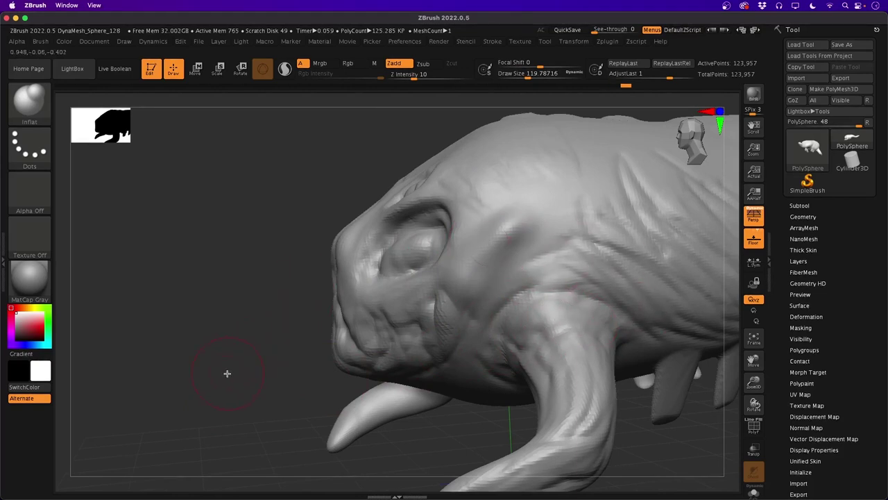
Switch to the SnakeHook2 brush, dismissing its note about Sculptris Pro mode
{"action": "left_click_drag", "start_coordinate": [227, 373], "coordinate": [145, 387], "text": "alt"}
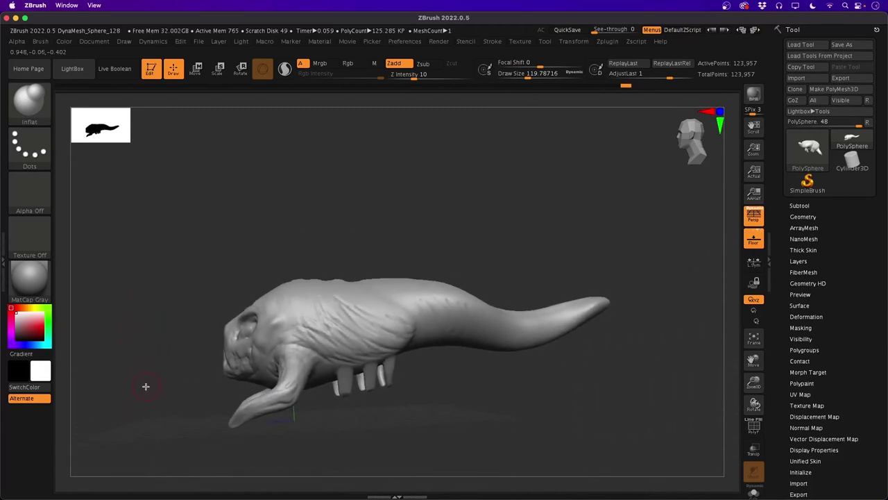
{"action": "left_click_drag", "start_coordinate": [571, 307], "coordinate": [623, 241]}
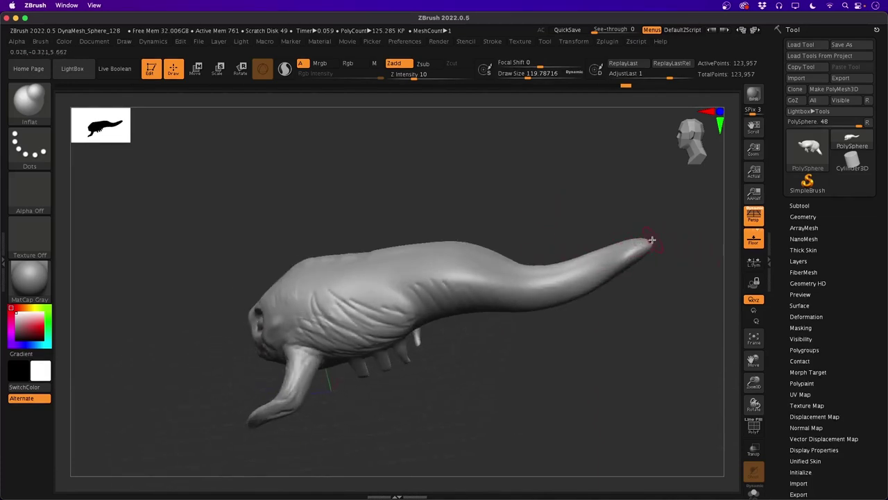
{"action": "left_click_drag", "start_coordinate": [650, 312], "coordinate": [641, 272]}
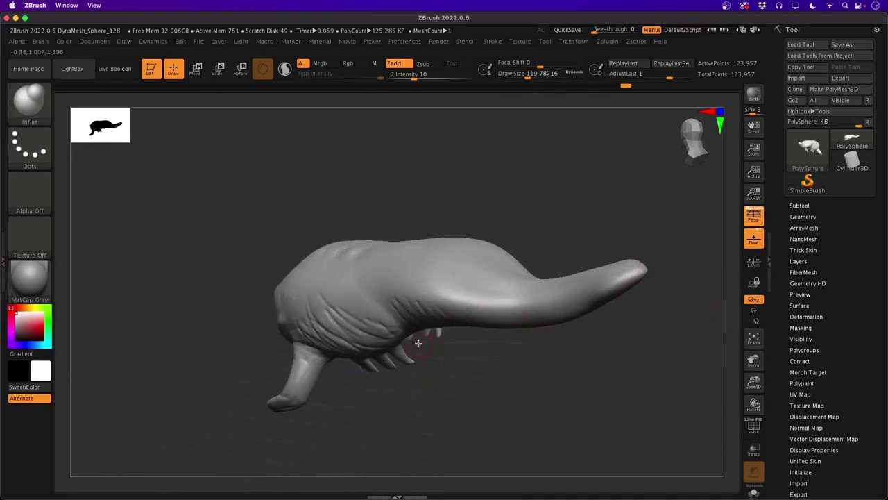
{"action": "key", "text": "b"}
{"action": "key", "text": "m"}
{"action": "key", "text": "v"}
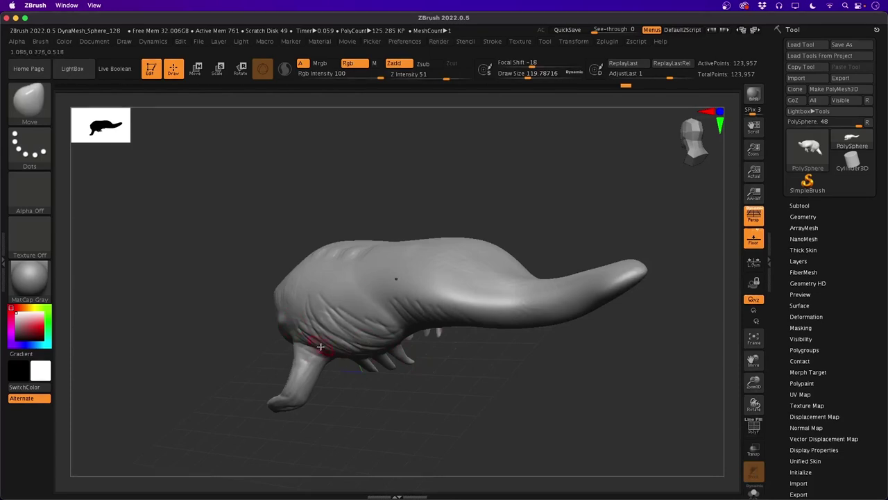
{"action": "key", "text": "b"}
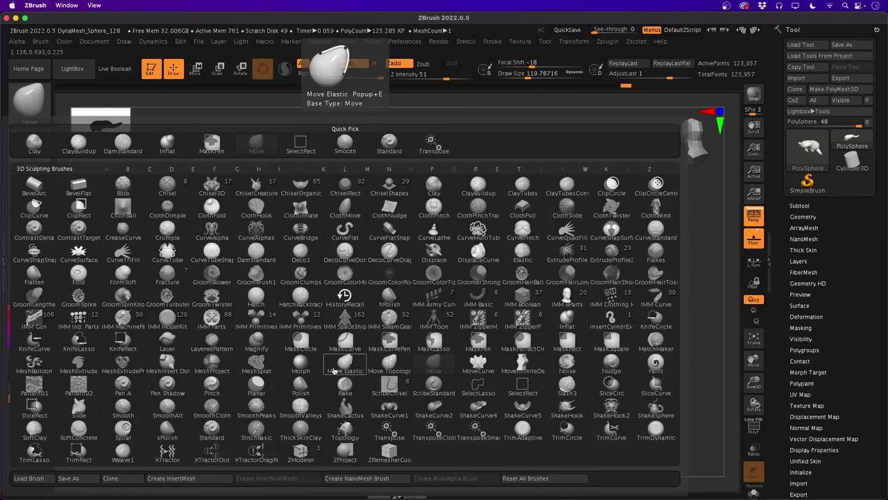
{"action": "key", "text": "s"}
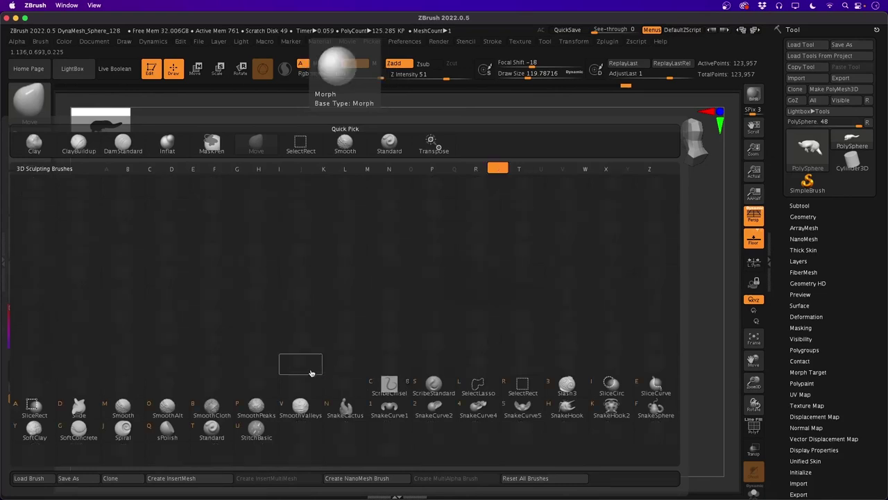
{"action": "left_click", "coordinate": [611, 410]}
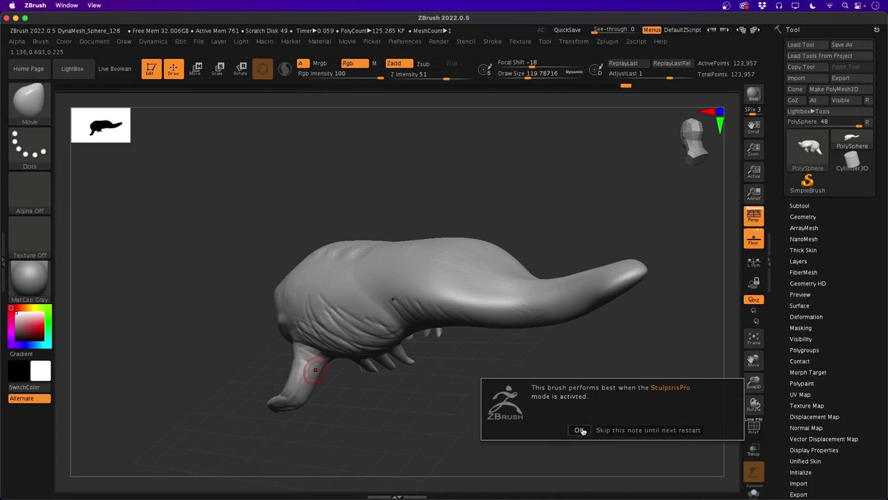
{"action": "left_click", "coordinate": [580, 430]}
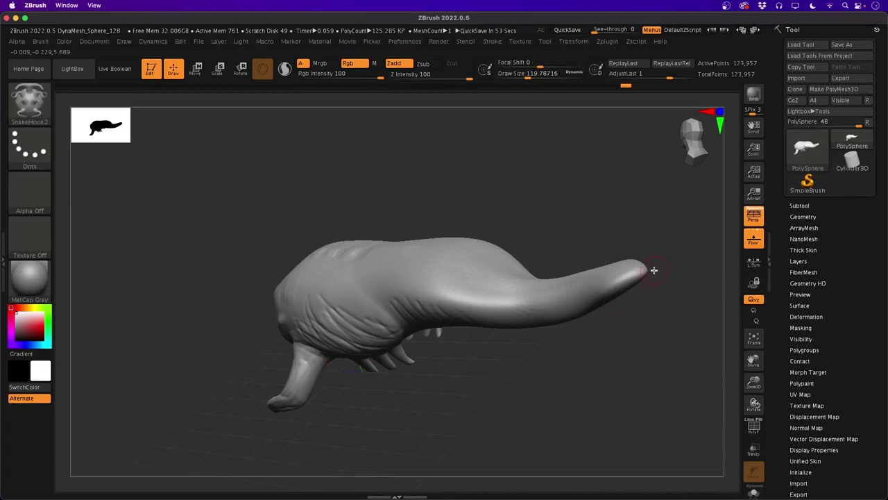
Try to stretch the end of the tail outward with the SnakeHook2 brush at draw size about 120, and undo it
{"action": "left_click_drag", "start_coordinate": [652, 271], "coordinate": [738, 338]}
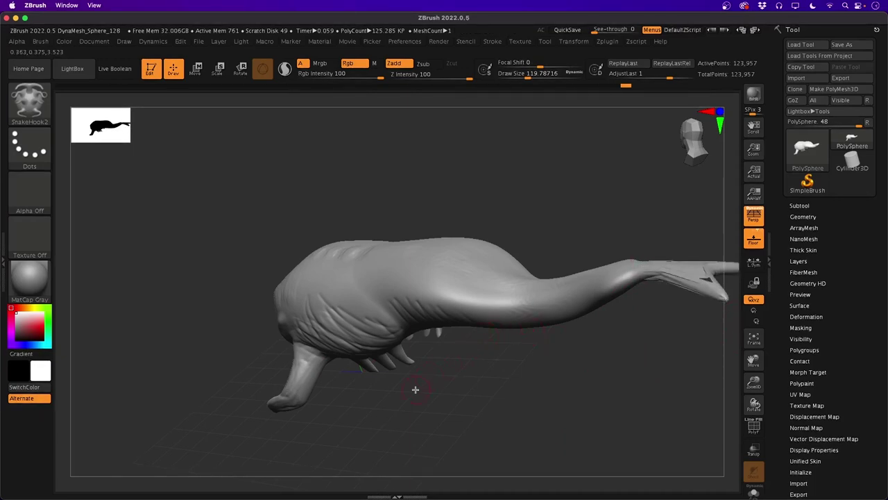
{"action": "key", "text": "ctrl+z"}
Open the DynaMesh settings in the tool's geometry options
{"action": "left_click_drag", "start_coordinate": [464, 398], "coordinate": [381, 358]}
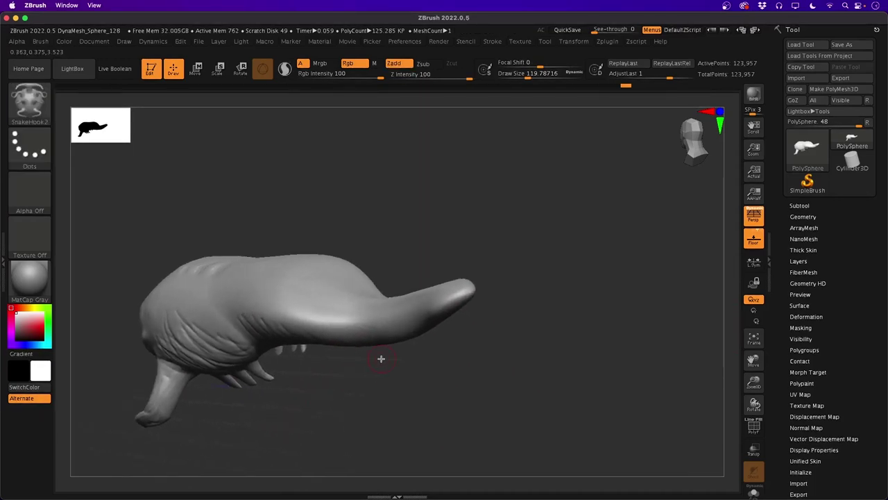
{"action": "left_click", "coordinate": [802, 217]}
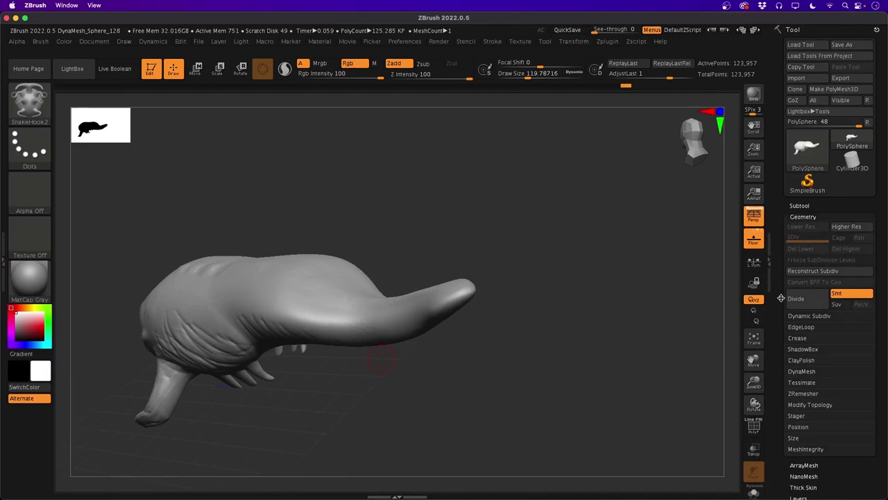
{"action": "left_click", "coordinate": [802, 371]}
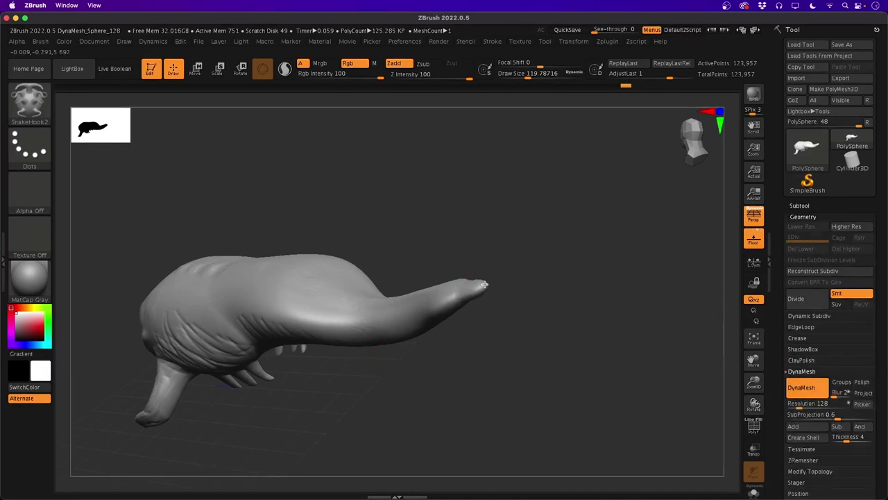
Try to draw thin extensions out of the tail tip with the SnakeHook2 brush, viewing from above, and undo the strokes
{"action": "left_click_drag", "start_coordinate": [471, 289], "coordinate": [533, 285]}
{"action": "mouse_move", "coordinate": [479, 354]}
{"action": "left_mouse_down"}
{"action": "mouse_move", "coordinate": [449, 370]}
{"action": "mouse_move", "coordinate": [439, 404]}
{"action": "left_mouse_up"}
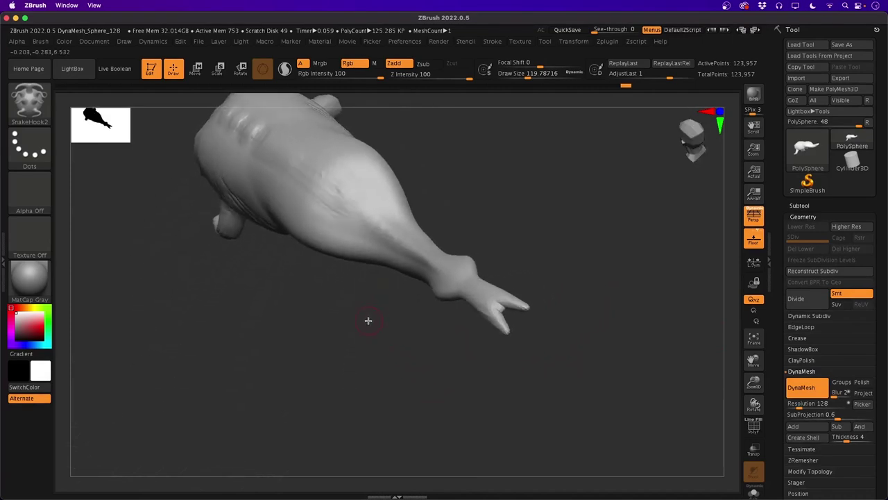
{"action": "key", "text": "ctrl+z"}
{"action": "left_click_drag", "start_coordinate": [473, 288], "coordinate": [497, 304]}
{"action": "key", "text": "ctrl+z"}
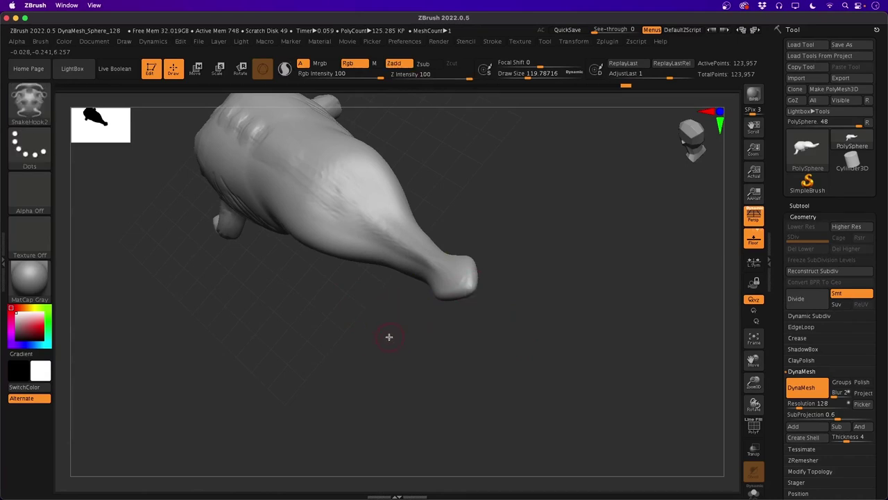
Set the SnakeHook2 draw size to about 74 and review the symmetry options
{"action": "left_click_drag", "start_coordinate": [351, 351], "coordinate": [365, 405]}
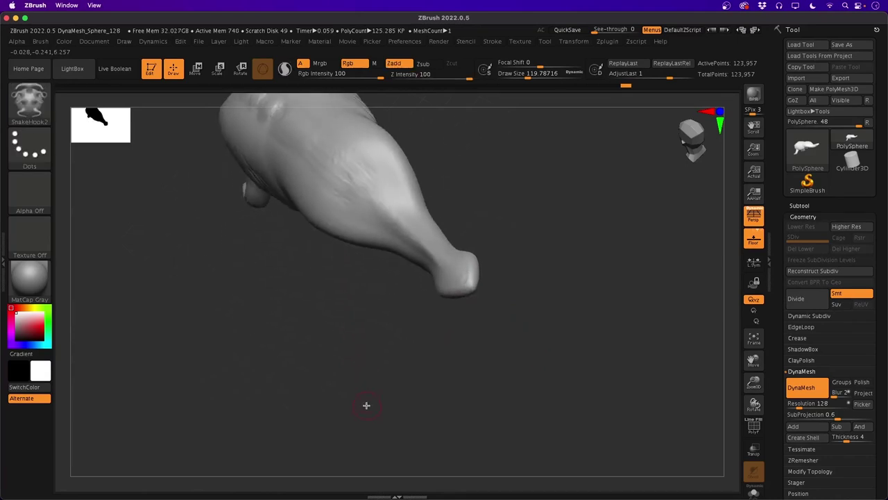
{"action": "key", "text": "space"}
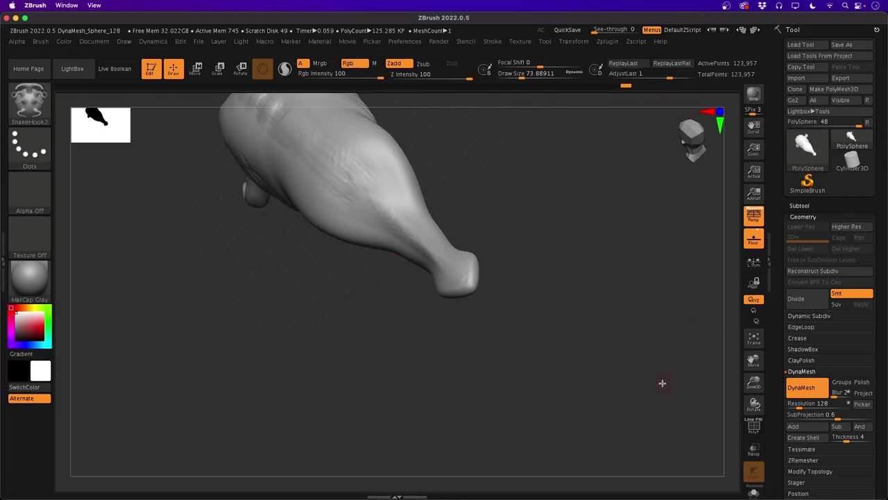
{"action": "left_click", "coordinate": [603, 42]}
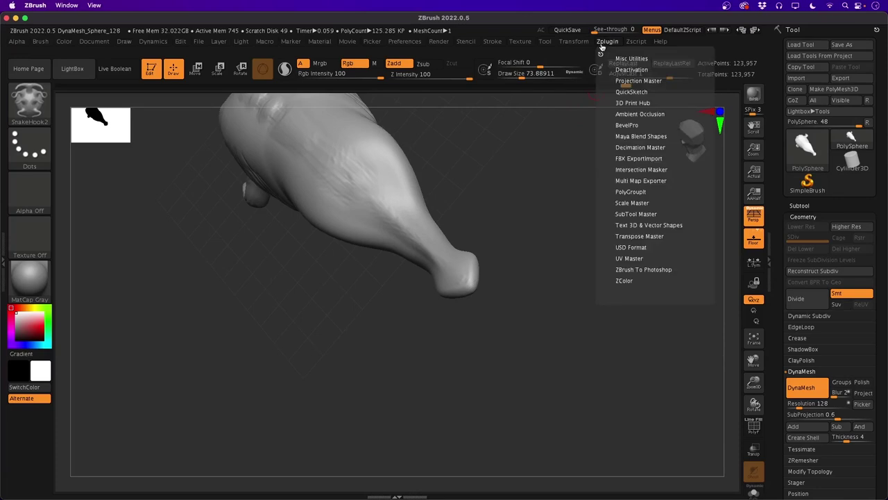
{"action": "left_click", "coordinate": [619, 214]}
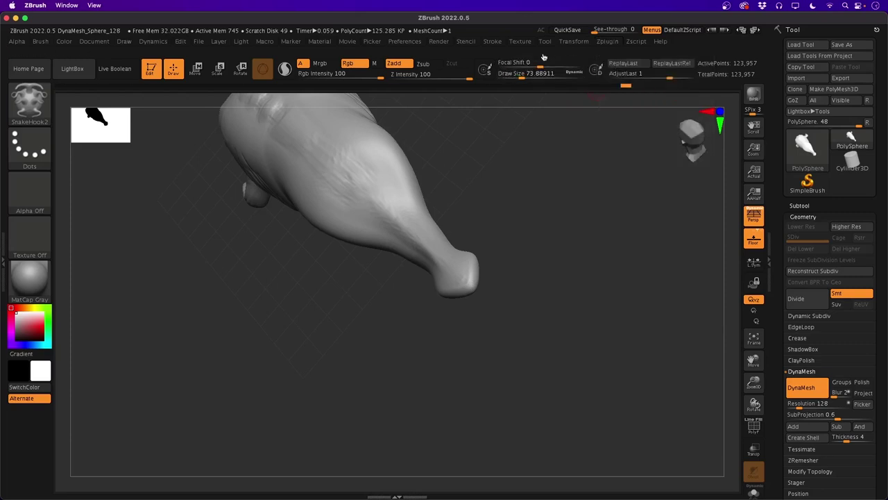
{"action": "left_click", "coordinate": [568, 41]}
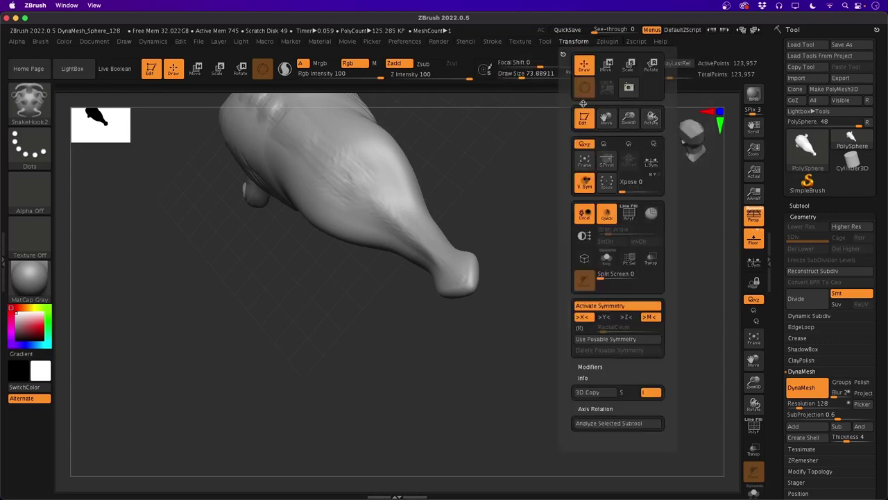
{"action": "left_click", "coordinate": [604, 310]}
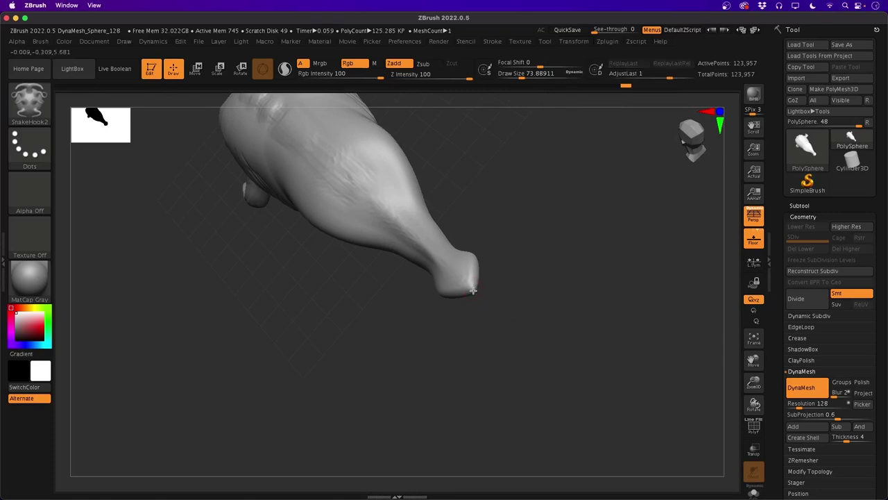
Try to pull a thin, bent extension out of the tail tip with SnakeHook2, and undo it
{"action": "left_click_drag", "start_coordinate": [473, 293], "coordinate": [494, 309]}
{"action": "left_click_drag", "start_coordinate": [518, 352], "coordinate": [521, 373]}
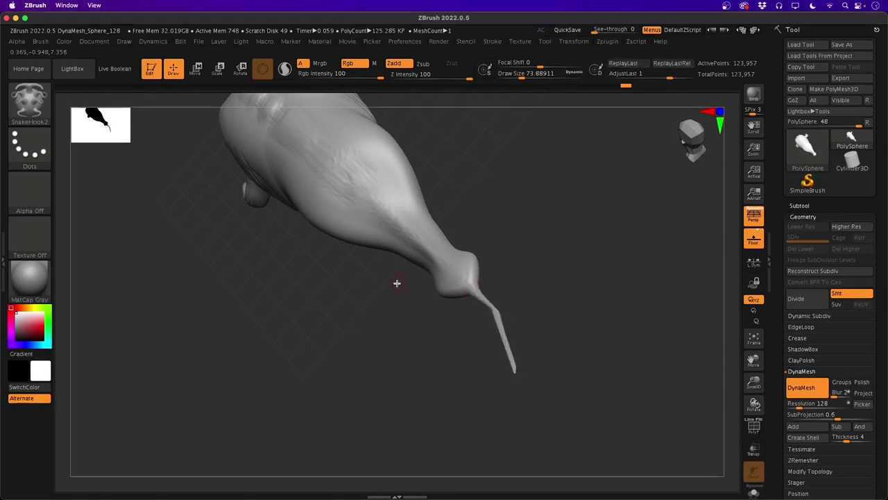
{"action": "key", "text": "ctrl+z"}
Pull a straight thin spike out of the tail tip with SnakeHook2, rebuild the DynaMesh and smooth the spike's base
{"action": "mouse_move", "coordinate": [472, 288]}
{"action": "left_mouse_down"}
{"action": "mouse_move", "coordinate": [498, 308]}
{"action": "mouse_move", "coordinate": [505, 332]}
{"action": "left_mouse_up"}
{"action": "mouse_move", "coordinate": [420, 359]}
{"action": "left_mouse_down"}
{"action": "mouse_move", "coordinate": [401, 369]}
{"action": "mouse_move", "coordinate": [371, 346]}
{"action": "left_mouse_up"}
{"action": "mouse_move", "coordinate": [262, 378]}
{"action": "left_mouse_down", "text": "ctrl"}
{"action": "mouse_move", "coordinate": [339, 421]}
{"action": "mouse_move", "coordinate": [298, 398]}
{"action": "mouse_move", "coordinate": [317, 423]}
{"action": "mouse_move", "coordinate": [333, 386]}
{"action": "mouse_move", "coordinate": [311, 369]}
{"action": "mouse_move", "coordinate": [323, 365]}
{"action": "left_mouse_up", "text": "ctrl"}
{"action": "key", "text": "shift"}
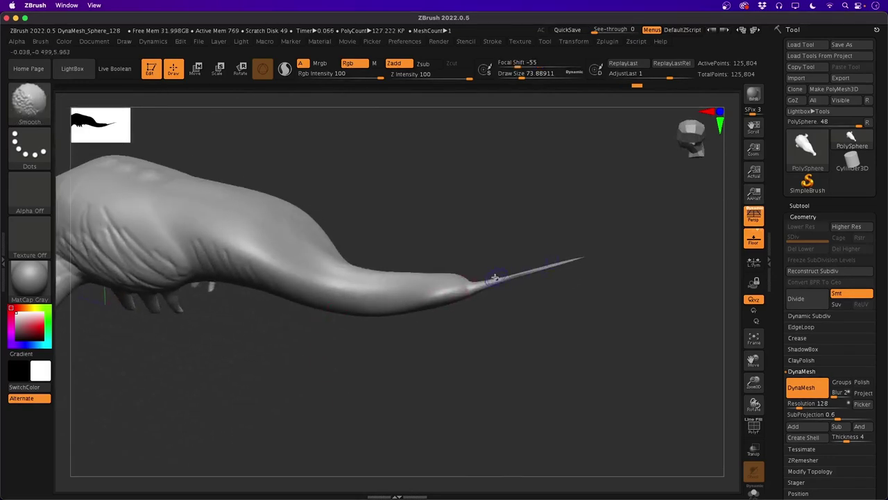
Pull the first mirrored pairs of tall curved spikes out of the upper back with SnakeHook2
{"action": "mouse_move", "coordinate": [426, 345]}
{"action": "left_mouse_down"}
{"action": "mouse_move", "coordinate": [393, 433]}
{"action": "mouse_move", "coordinate": [351, 422]}
{"action": "mouse_move", "coordinate": [402, 423]}
{"action": "mouse_move", "coordinate": [440, 391]}
{"action": "mouse_move", "coordinate": [359, 368]}
{"action": "mouse_move", "coordinate": [316, 365]}
{"action": "mouse_move", "coordinate": [296, 426]}
{"action": "mouse_move", "coordinate": [248, 319]}
{"action": "mouse_move", "coordinate": [338, 225]}
{"action": "mouse_move", "coordinate": [280, 224]}
{"action": "mouse_move", "coordinate": [291, 247]}
{"action": "left_mouse_up"}
{"action": "left_click_drag", "start_coordinate": [328, 299], "coordinate": [346, 207]}
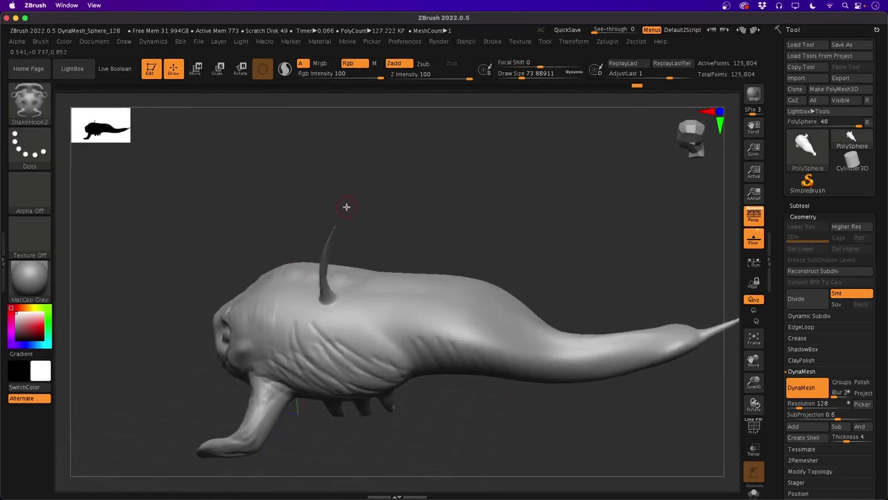
{"action": "left_click_drag", "start_coordinate": [213, 247], "coordinate": [286, 255]}
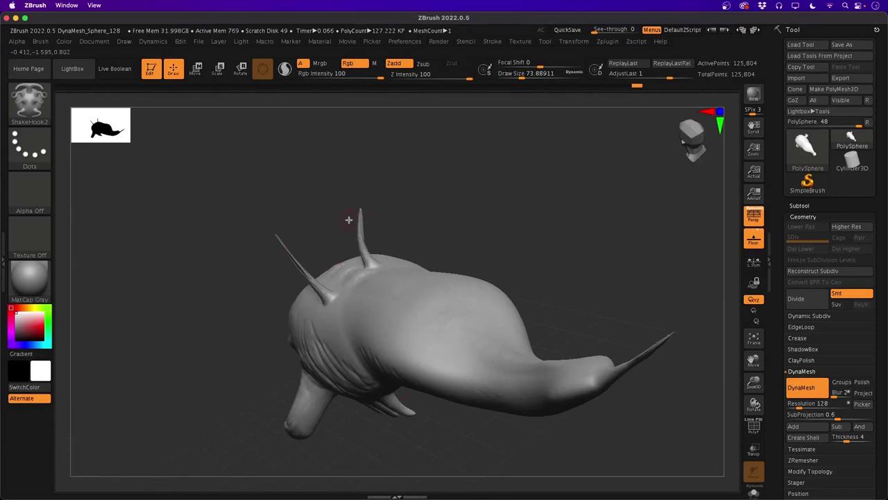
{"action": "left_click_drag", "start_coordinate": [215, 295], "coordinate": [240, 279]}
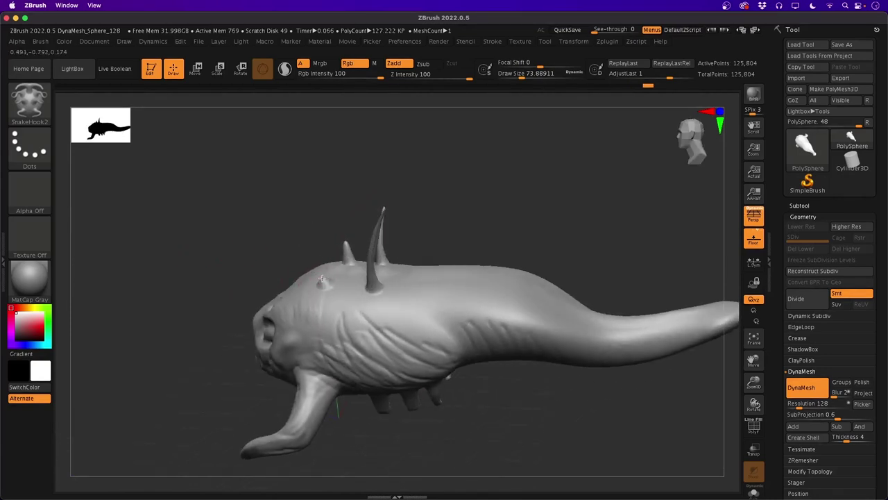
{"action": "mouse_move", "coordinate": [321, 279]}
{"action": "left_mouse_down"}
{"action": "mouse_move", "coordinate": [319, 251]}
{"action": "mouse_move", "coordinate": [348, 209]}
{"action": "left_mouse_up"}
Pull more mirrored spikes out of the top of the head and along the back
{"action": "mouse_move", "coordinate": [280, 258]}
{"action": "left_mouse_down"}
{"action": "mouse_move", "coordinate": [274, 263]}
{"action": "mouse_move", "coordinate": [277, 246]}
{"action": "mouse_move", "coordinate": [234, 252]}
{"action": "mouse_move", "coordinate": [252, 275]}
{"action": "mouse_move", "coordinate": [244, 232]}
{"action": "left_mouse_up"}
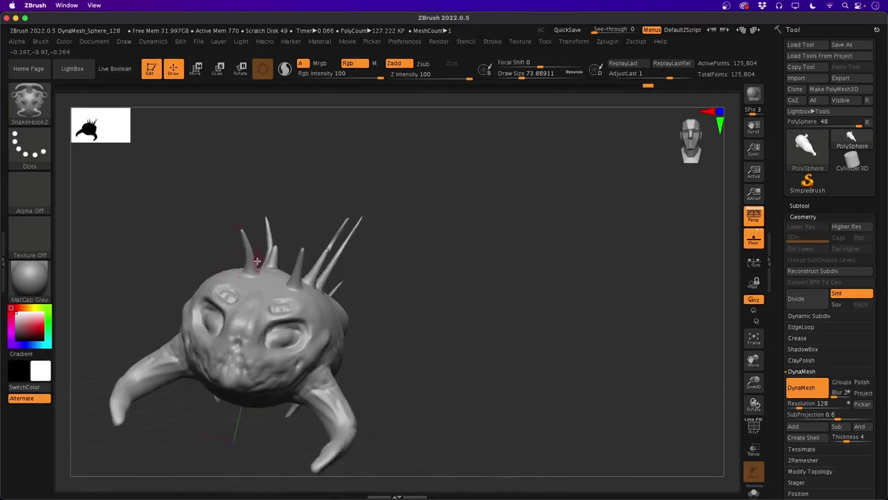
{"action": "left_click_drag", "start_coordinate": [268, 276], "coordinate": [308, 228]}
{"action": "mouse_move", "coordinate": [187, 234]}
{"action": "left_mouse_down"}
{"action": "mouse_move", "coordinate": [198, 205]}
{"action": "mouse_move", "coordinate": [245, 230]}
{"action": "left_mouse_up"}
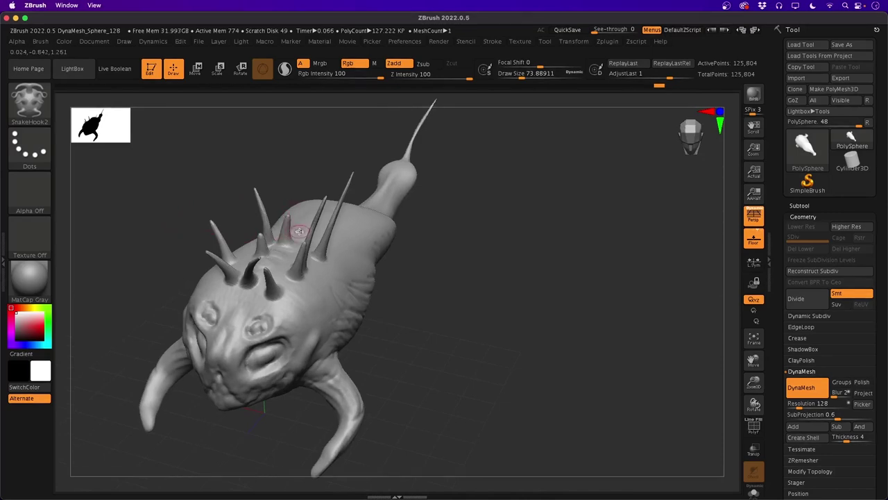
{"action": "left_click_drag", "start_coordinate": [335, 249], "coordinate": [341, 230]}
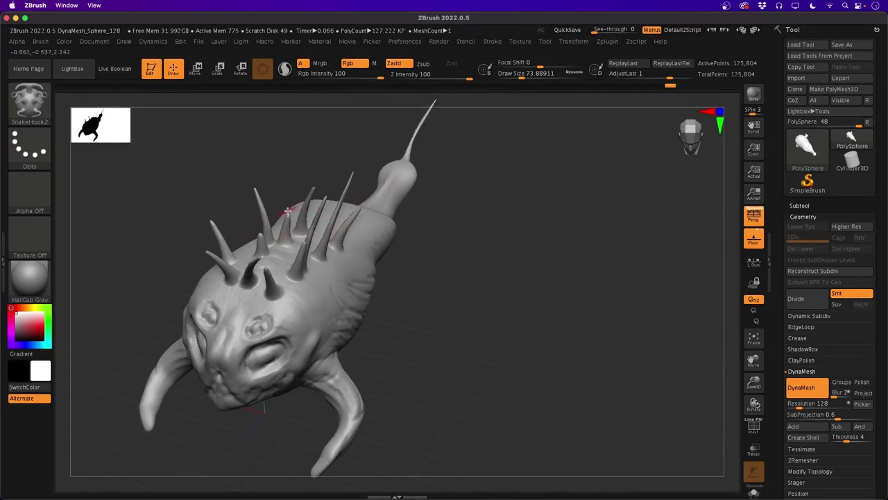
{"action": "left_click_drag", "start_coordinate": [258, 200], "coordinate": [242, 170]}
Inspect the spiked creature from the side and front, and undo the back spikes and the tail-tip spike
{"action": "mouse_move", "coordinate": [148, 291]}
{"action": "left_mouse_down"}
{"action": "mouse_move", "coordinate": [123, 299]}
{"action": "mouse_move", "coordinate": [129, 340]}
{"action": "left_mouse_up"}
{"action": "key", "text": "ctrl"}
{"action": "key", "text": "ctrl+z"}
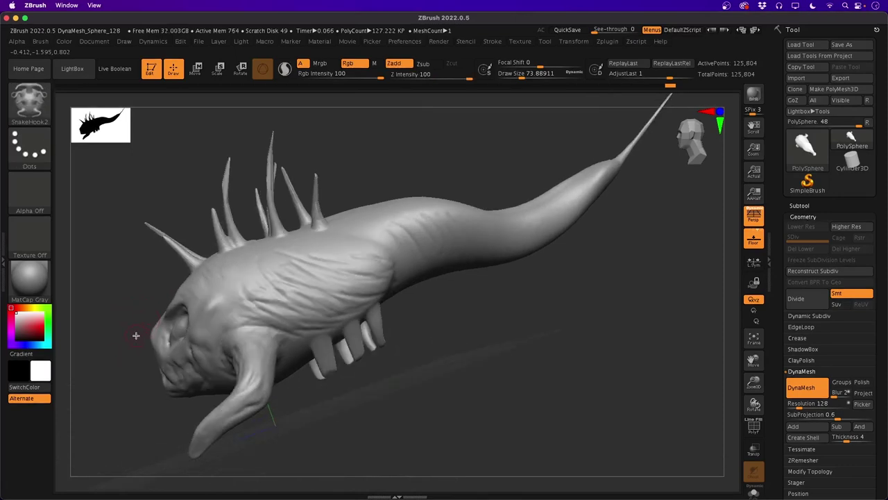
{"action": "mouse_move", "coordinate": [151, 320]}
{"action": "left_mouse_down"}
{"action": "mouse_move", "coordinate": [131, 350]}
{"action": "mouse_move", "coordinate": [103, 339]}
{"action": "left_mouse_up"}
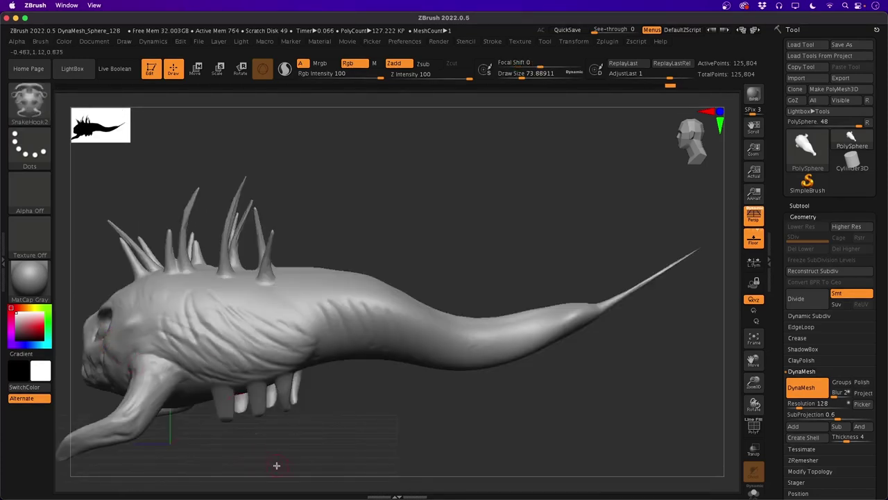
{"action": "mouse_move", "coordinate": [276, 465]}
{"action": "left_mouse_down", "text": "alt"}
{"action": "mouse_move", "coordinate": [357, 458]}
{"action": "mouse_move", "coordinate": [353, 428]}
{"action": "left_mouse_up", "text": "alt"}
{"action": "mouse_move", "coordinate": [273, 441]}
{"action": "left_mouse_down"}
{"action": "mouse_move", "coordinate": [301, 444]}
{"action": "mouse_move", "coordinate": [290, 412]}
{"action": "left_mouse_up"}
{"action": "key", "text": "ctrl"}
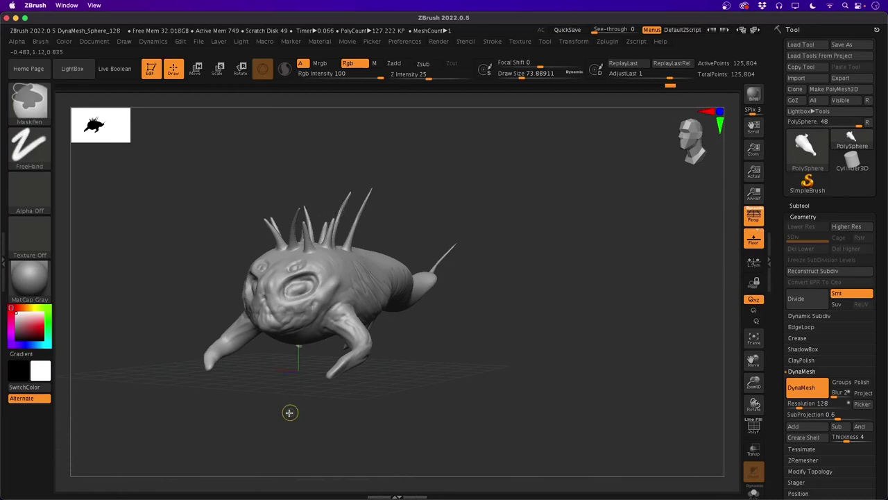
{"action": "key", "text": "ctrl+z"}
{"action": "key", "text": "ctrl+z"}
{"action": "key", "text": "ctrl+z"}
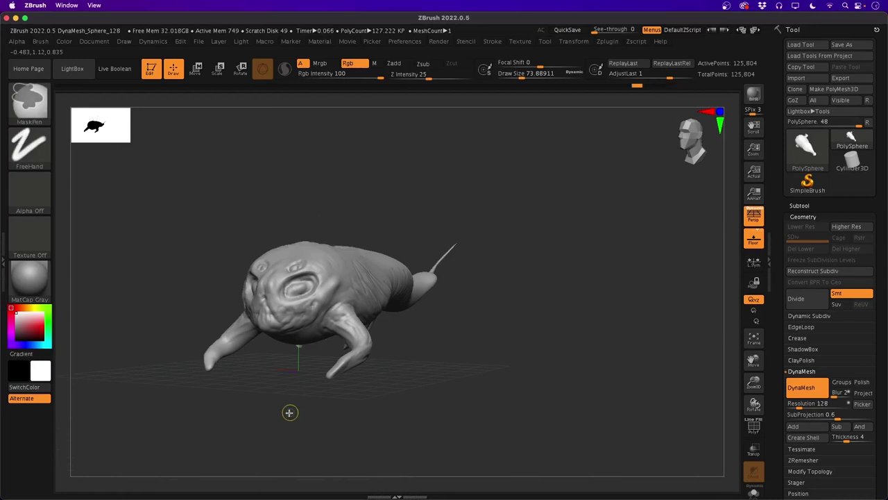
{"action": "key", "text": "ctrl+z"}
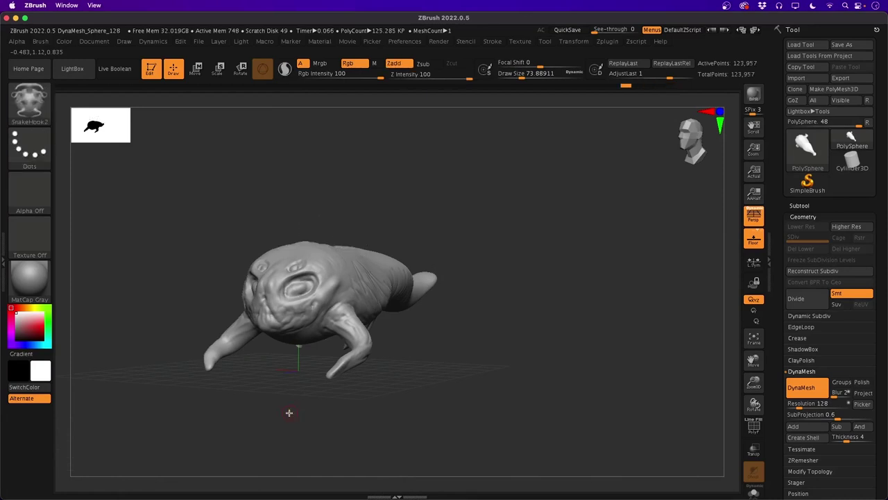
Check the radial symmetry option and set the DynaMesh resolution to 256, viewing the creature's face
{"action": "left_click", "coordinate": [605, 43]}
{"action": "left_click", "coordinate": [564, 43]}
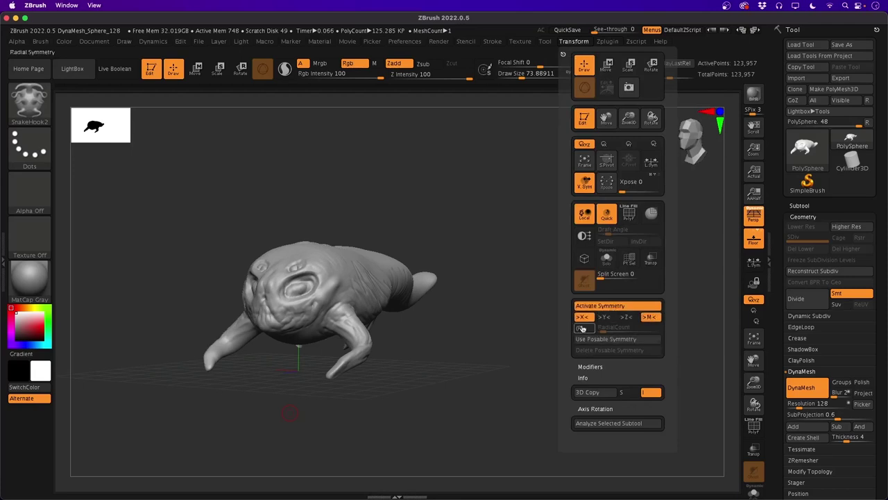
{"action": "left_click_drag", "start_coordinate": [332, 420], "coordinate": [211, 342]}
{"action": "left_click_drag", "start_coordinate": [176, 373], "coordinate": [188, 320]}
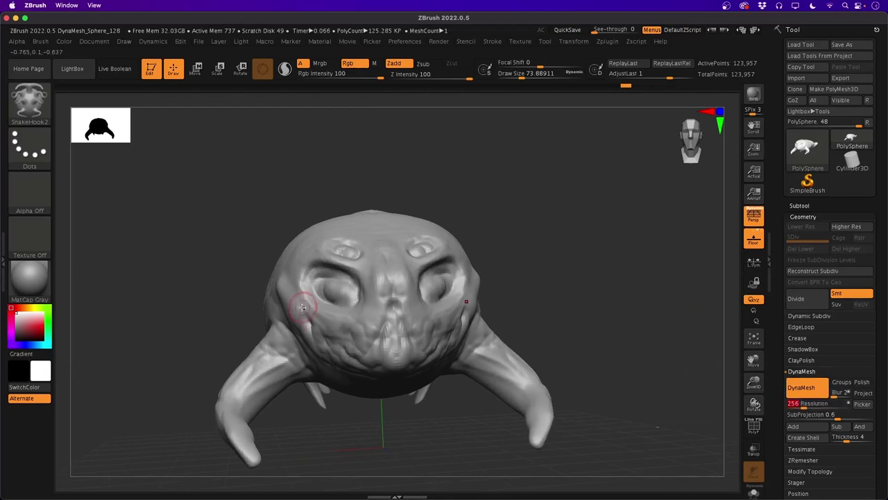
Switch to the ClayBuildup brush
{"action": "key", "text": "b"}
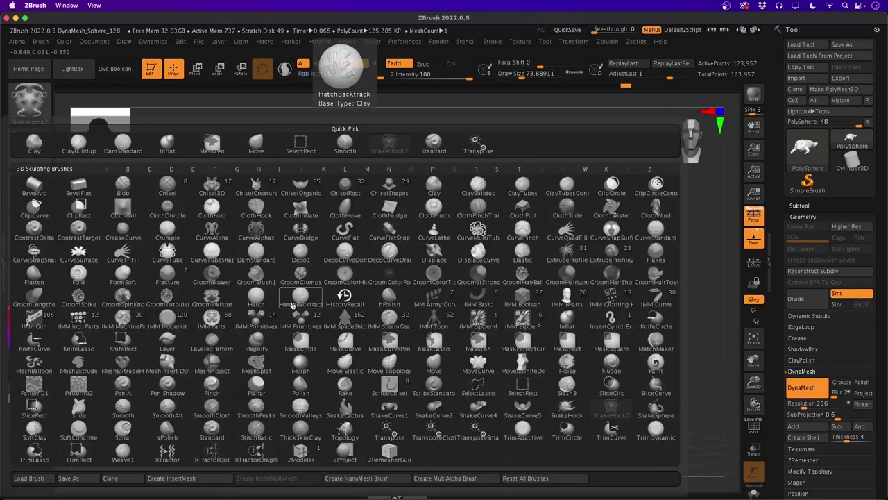
{"action": "key", "text": "c"}
{"action": "key", "text": "b"}
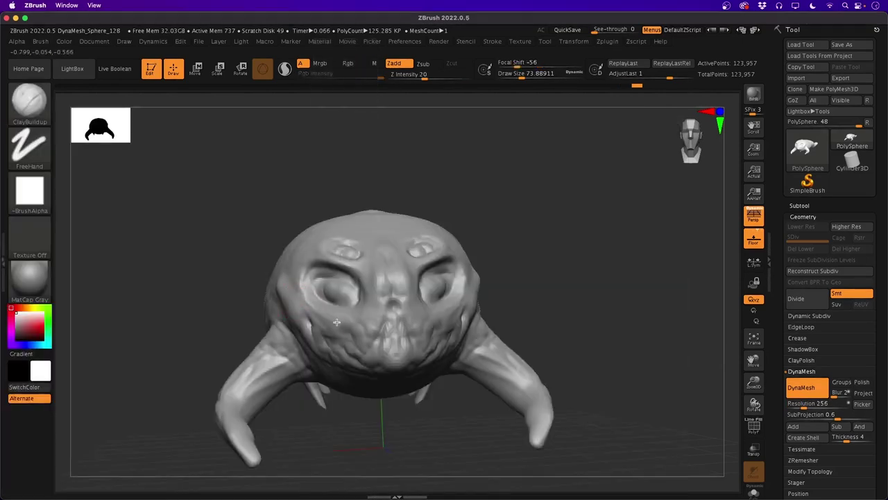
Rebuild the creature's mesh with DynaMesh at the new resolution and check its density in the polyframe display
{"action": "key", "text": "ctrl+d"}
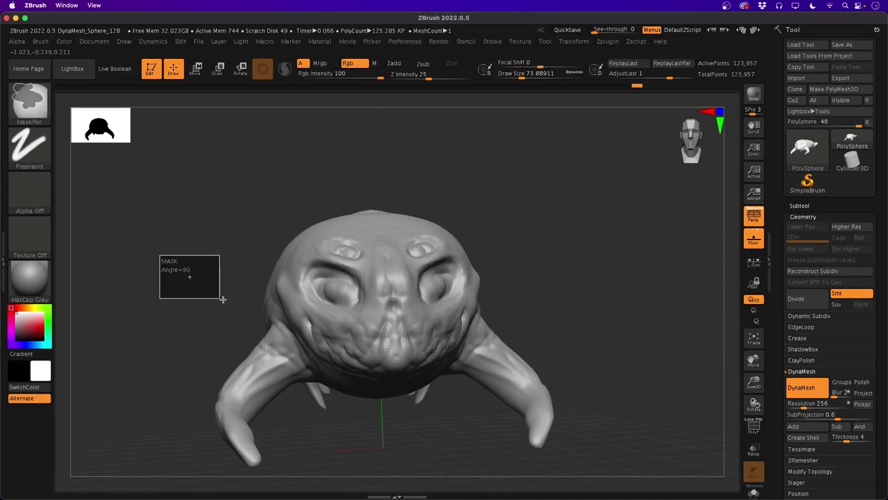
{"action": "key", "text": "shift"}
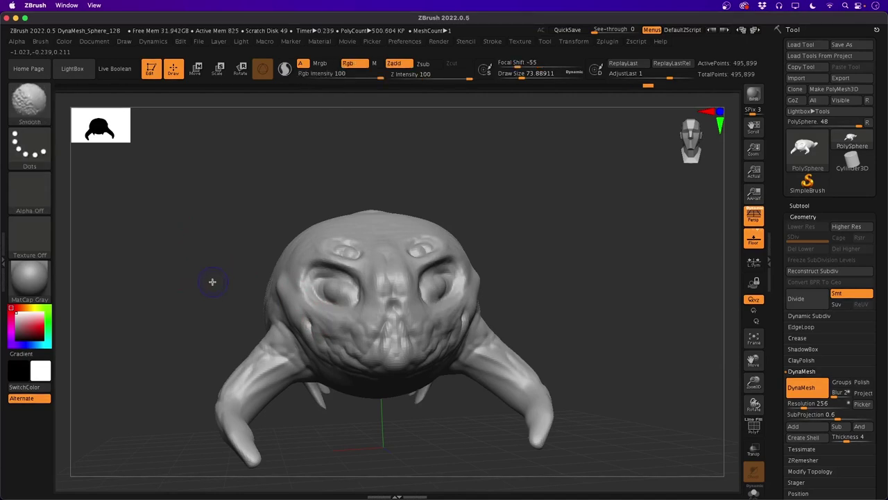
{"action": "key", "text": "shift+f"}
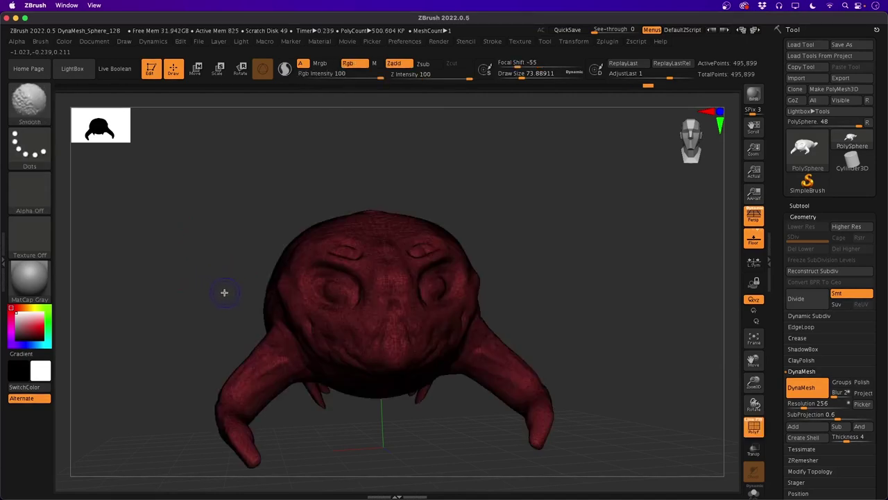
{"action": "key", "text": "shift+f"}
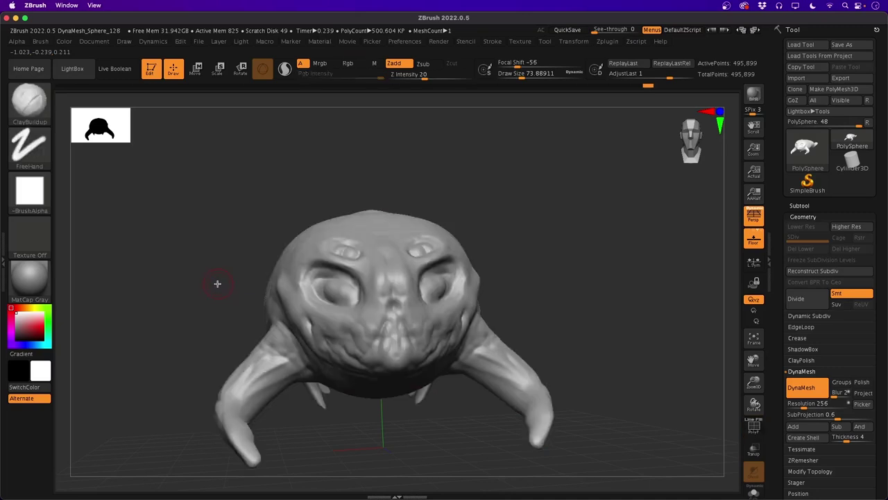
Build up finer forms on the snout and around the large eye sockets with ClayBuildup at draw size about 74
{"action": "mouse_move", "coordinate": [205, 296]}
{"action": "left_mouse_down"}
{"action": "mouse_move", "coordinate": [181, 297]}
{"action": "mouse_move", "coordinate": [218, 339]}
{"action": "mouse_move", "coordinate": [224, 260]}
{"action": "left_mouse_up"}
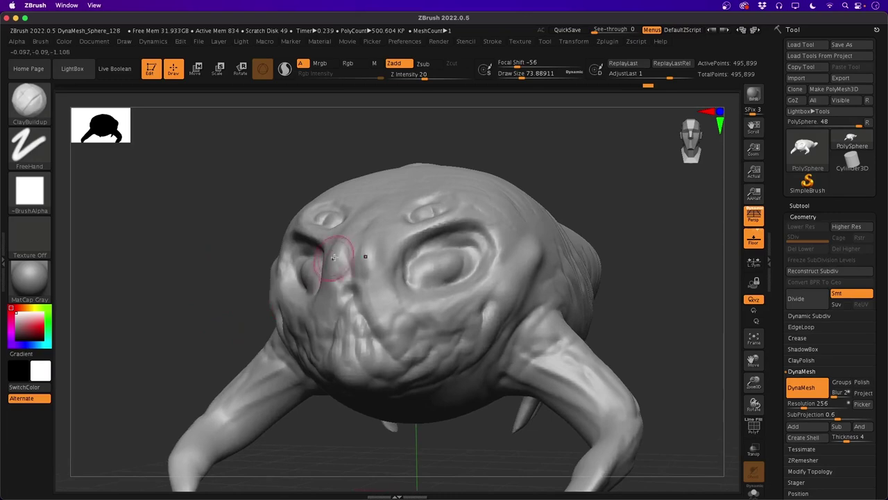
{"action": "key", "text": "b"}
{"action": "key", "text": "c"}
{"action": "key", "text": "b"}
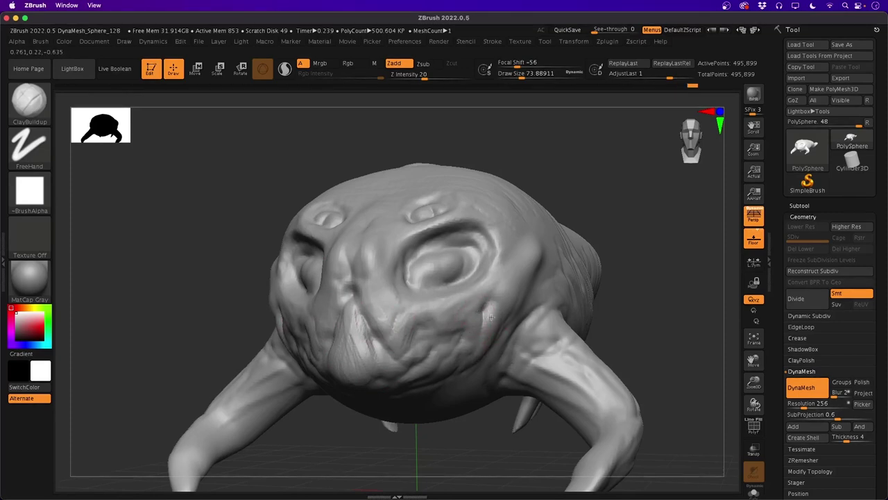
{"action": "left_click_drag", "start_coordinate": [264, 332], "coordinate": [218, 262]}
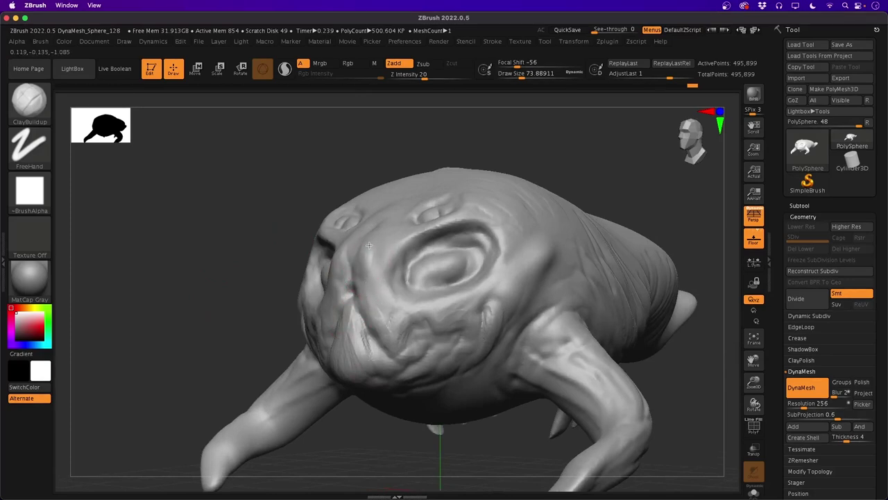
{"action": "left_click_drag", "start_coordinate": [472, 210], "coordinate": [484, 223]}
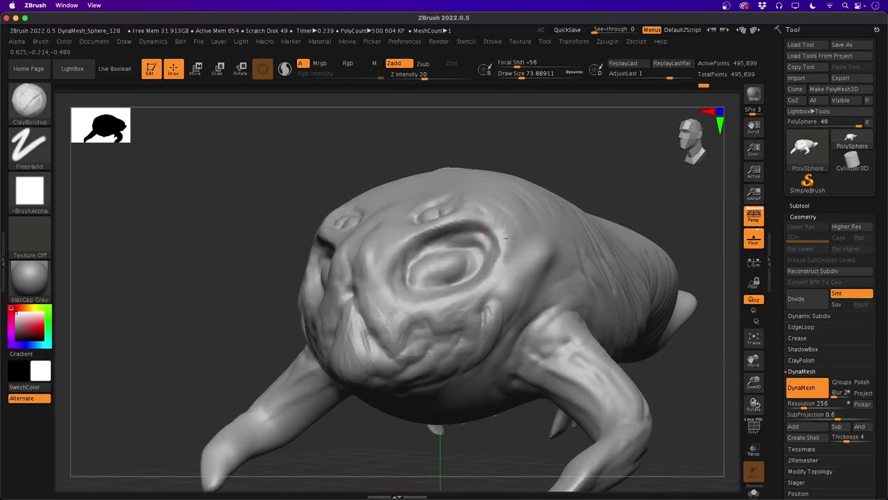
{"action": "left_click_drag", "start_coordinate": [501, 264], "coordinate": [495, 270]}
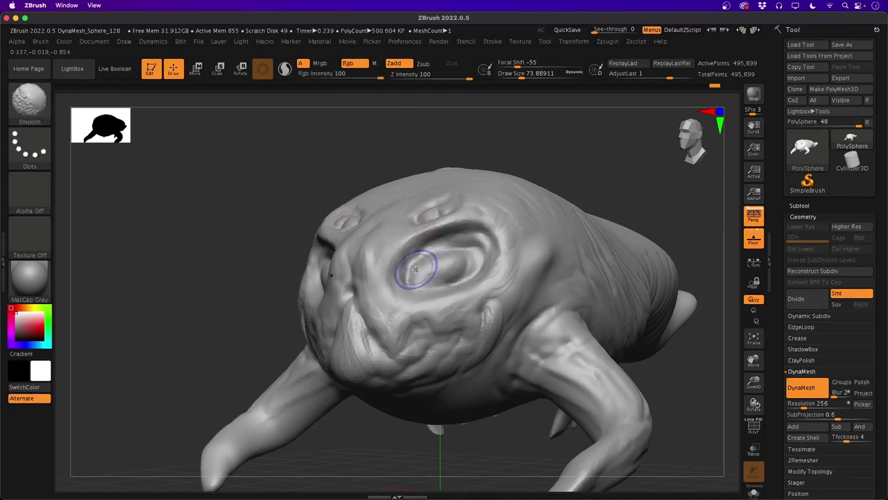
Smooth the large eye, its surrounding brow and the new strokes on the snout
{"action": "mouse_move", "coordinate": [417, 268]}
{"action": "left_mouse_down", "text": "shift"}
{"action": "mouse_move", "coordinate": [440, 257]}
{"action": "mouse_move", "coordinate": [423, 271]}
{"action": "left_mouse_up", "text": "shift"}
{"action": "left_click_drag", "start_coordinate": [432, 221], "coordinate": [503, 224], "text": "shift"}
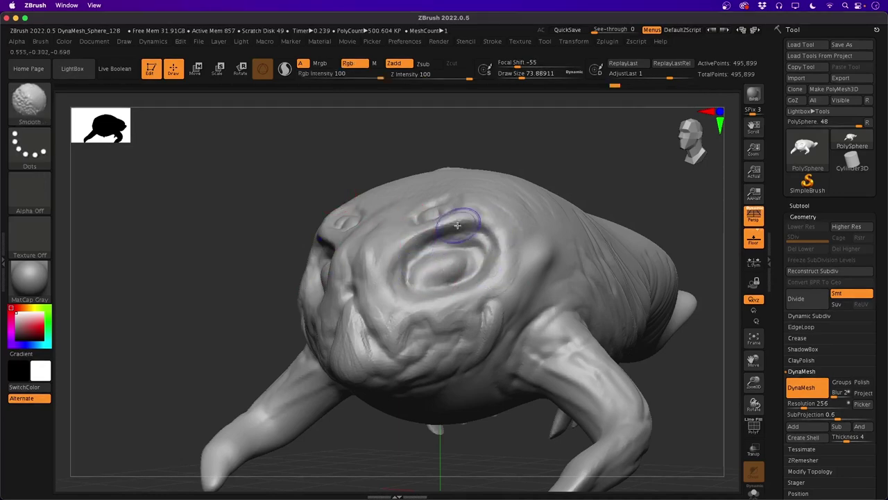
{"action": "mouse_move", "coordinate": [382, 308]}
{"action": "left_mouse_down", "text": "shift"}
{"action": "mouse_move", "coordinate": [392, 318]}
{"action": "mouse_move", "coordinate": [350, 332]}
{"action": "left_mouse_up", "text": "shift"}
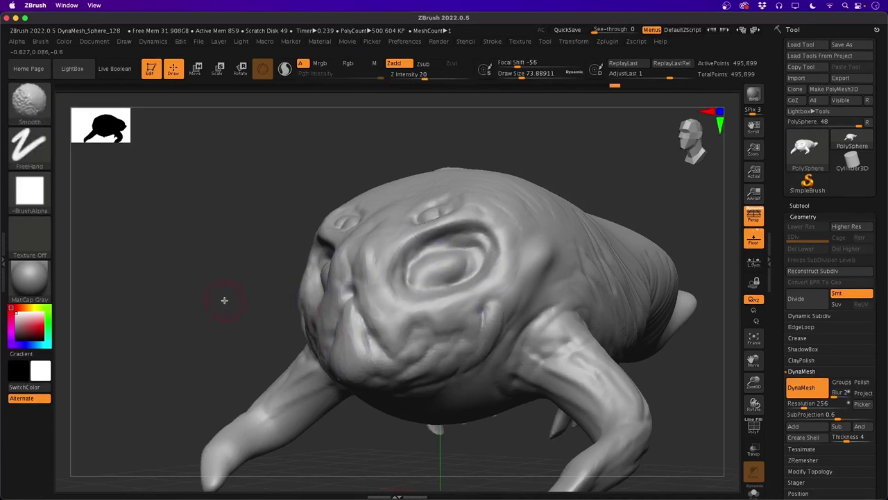
Carve creases around the fold at the corner of the mouth with DamStandard at draw size about 74
{"action": "mouse_move", "coordinate": [224, 301]}
{"action": "left_mouse_down"}
{"action": "mouse_move", "coordinate": [187, 319]}
{"action": "mouse_move", "coordinate": [208, 317]}
{"action": "mouse_move", "coordinate": [201, 319]}
{"action": "left_mouse_up"}
{"action": "key", "text": "b"}
{"action": "key", "text": "d"}
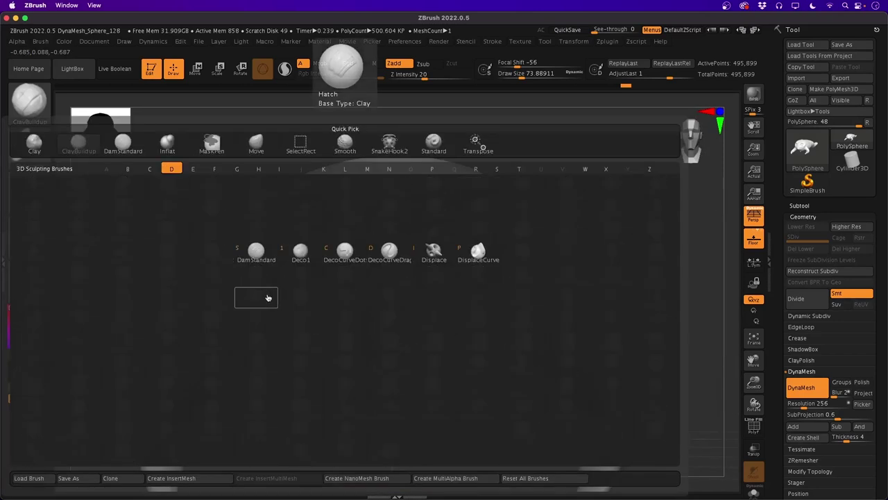
{"action": "key", "text": "s"}
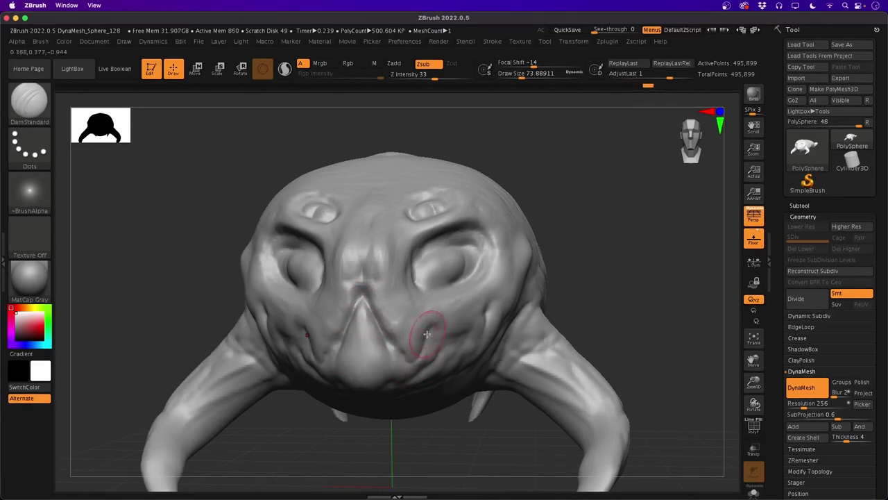
{"action": "left_click_drag", "start_coordinate": [233, 297], "coordinate": [178, 296]}
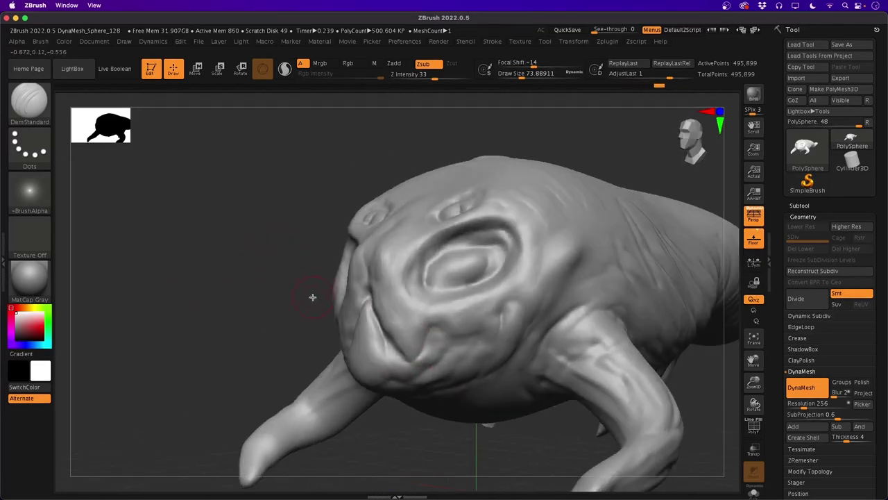
{"action": "left_click_drag", "start_coordinate": [278, 303], "coordinate": [250, 321]}
{"action": "mouse_move", "coordinate": [359, 297]}
{"action": "left_mouse_down", "text": "shift"}
{"action": "mouse_move", "coordinate": [391, 345]}
{"action": "mouse_move", "coordinate": [403, 335]}
{"action": "mouse_move", "coordinate": [440, 342]}
{"action": "left_mouse_up", "text": "shift"}
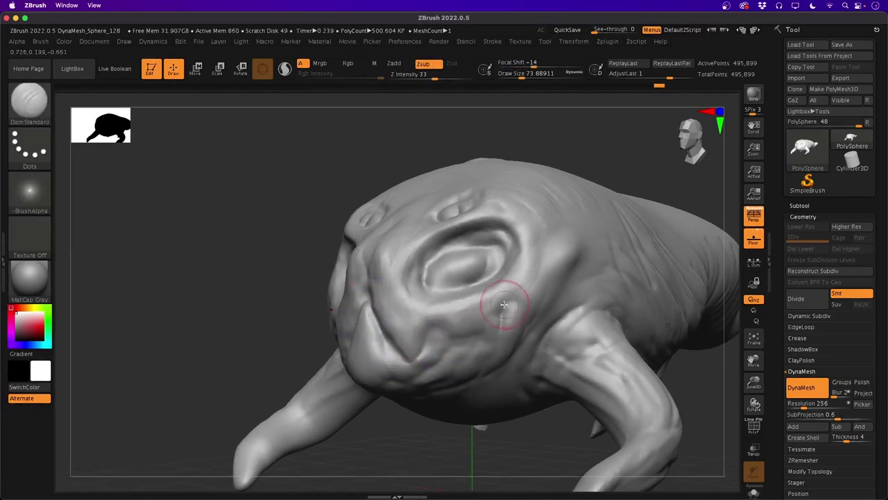
{"action": "mouse_move", "coordinate": [504, 305]}
{"action": "left_mouse_down"}
{"action": "mouse_move", "coordinate": [512, 302]}
{"action": "mouse_move", "coordinate": [526, 341]}
{"action": "left_mouse_up"}
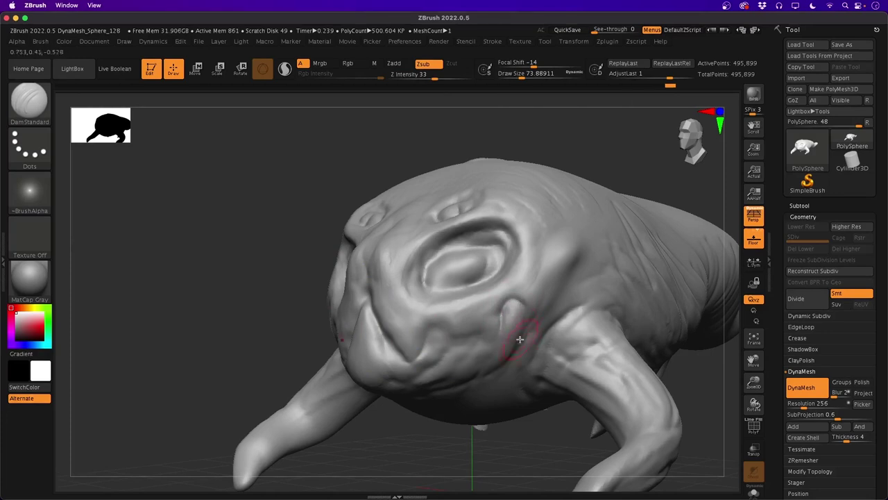
{"action": "mouse_move", "coordinate": [480, 377]}
{"action": "left_mouse_down"}
{"action": "mouse_move", "coordinate": [505, 364]}
{"action": "mouse_move", "coordinate": [525, 333]}
{"action": "left_mouse_up"}
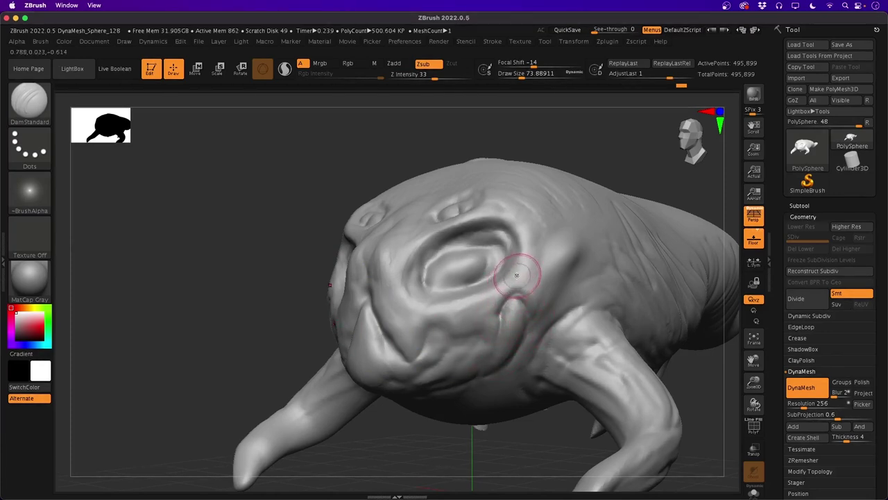
Smooth the upper end of the mouth-corner fold and deepen the jagged mouth line running towards the beak
{"action": "key", "text": "shift"}
{"action": "left_click_drag", "start_coordinate": [509, 292], "coordinate": [512, 309], "text": "shift"}
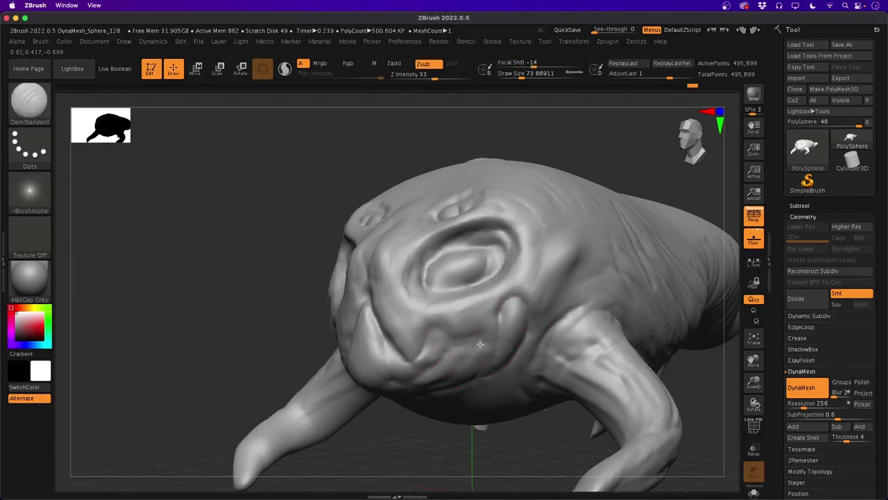
{"action": "mouse_move", "coordinate": [483, 341]}
{"action": "left_mouse_down"}
{"action": "mouse_move", "coordinate": [458, 348]}
{"action": "mouse_move", "coordinate": [428, 341]}
{"action": "left_mouse_up"}
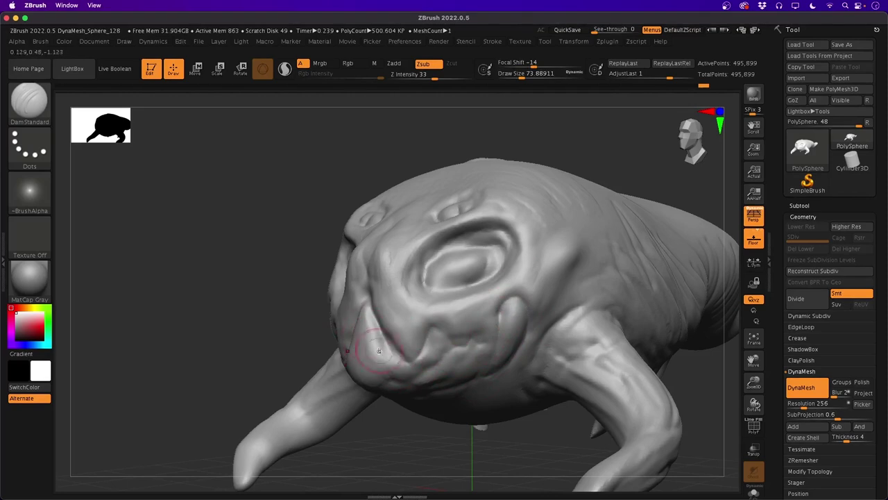
Sharpen the V-shaped creases framing the central beak and smooth the beak's front surface
{"action": "left_click_drag", "start_coordinate": [308, 301], "coordinate": [263, 291]}
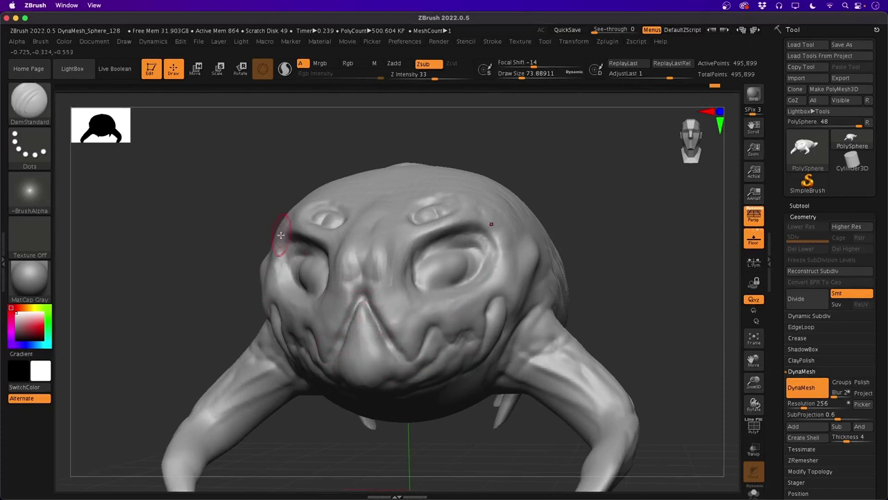
{"action": "left_click_drag", "start_coordinate": [173, 283], "coordinate": [162, 284]}
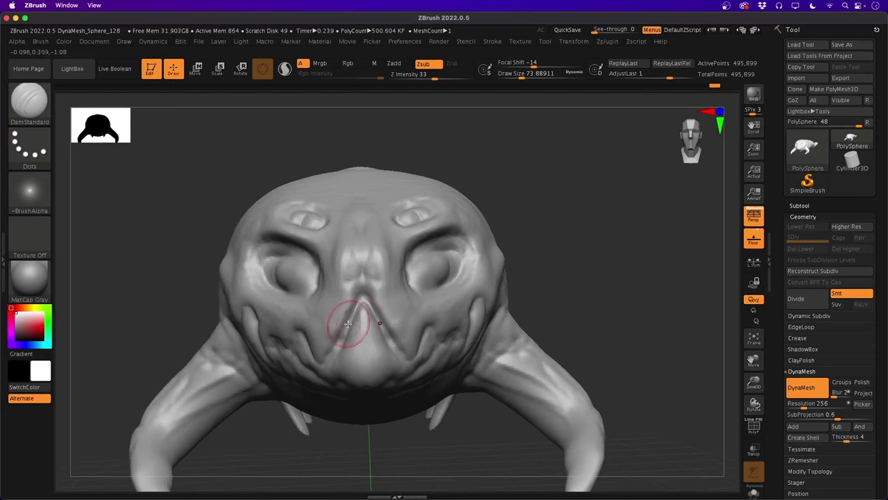
{"action": "left_click_drag", "start_coordinate": [348, 324], "coordinate": [344, 330]}
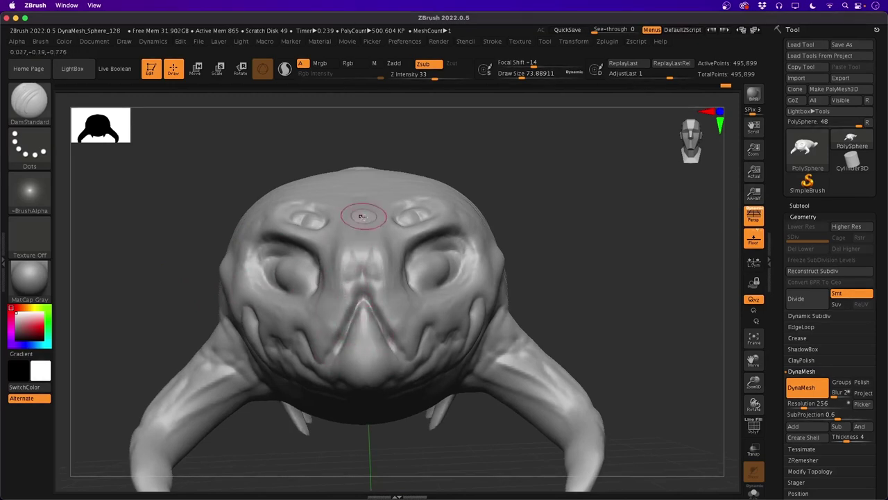
{"action": "mouse_move", "coordinate": [361, 301]}
{"action": "left_mouse_down"}
{"action": "mouse_move", "coordinate": [342, 332]}
{"action": "mouse_move", "coordinate": [361, 312]}
{"action": "left_mouse_up"}
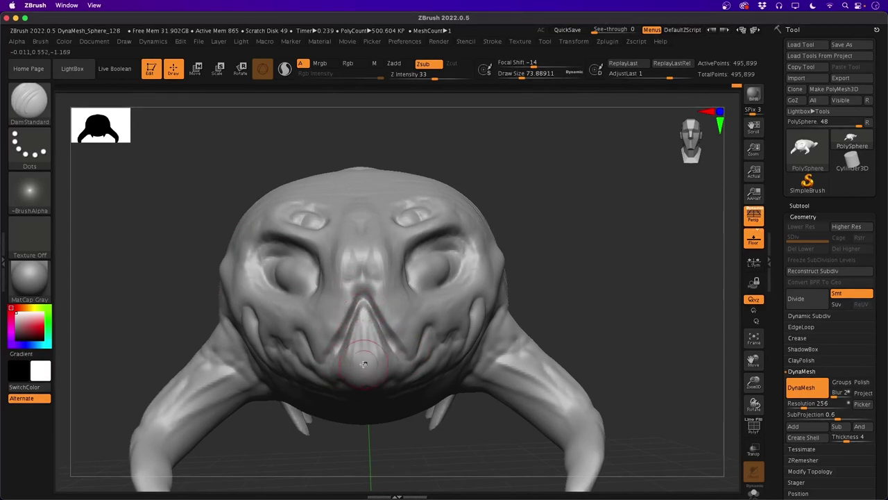
{"action": "left_click_drag", "start_coordinate": [365, 361], "coordinate": [365, 318], "text": "shift"}
{"action": "mouse_move", "coordinate": [188, 238]}
{"action": "left_mouse_down"}
{"action": "mouse_move", "coordinate": [159, 234]}
{"action": "mouse_move", "coordinate": [170, 237]}
{"action": "left_mouse_up"}
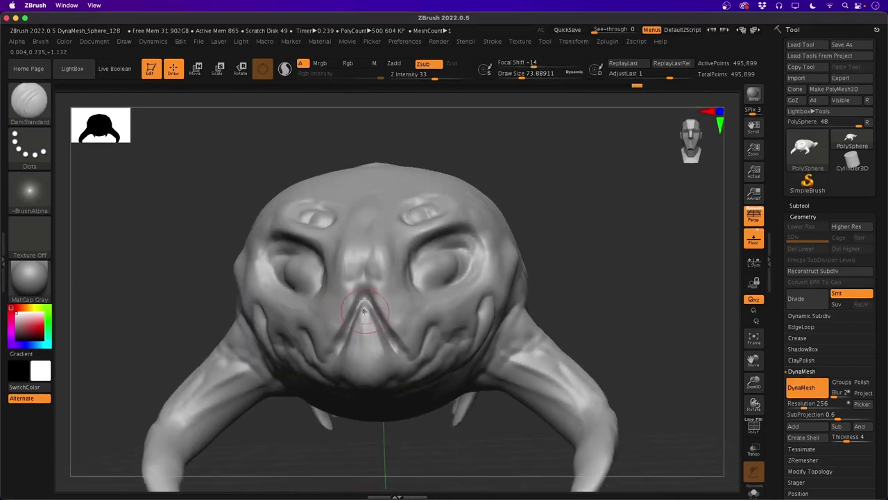
Pull the lips inward over the beak with the Move brush at draw size 112
{"action": "key", "text": "b"}
{"action": "key", "text": "m"}
{"action": "key", "text": "v"}
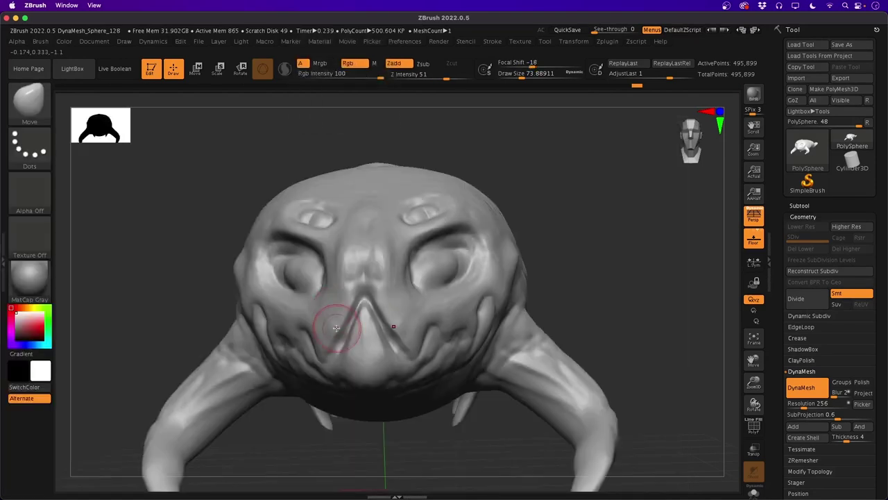
{"action": "key", "text": "space"}
{"action": "left_click", "coordinate": [340, 328]}
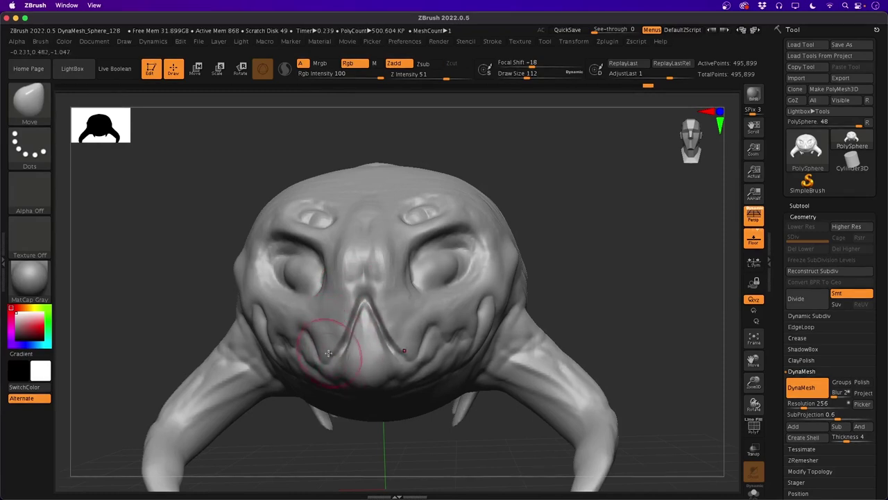
{"action": "left_click_drag", "start_coordinate": [330, 353], "coordinate": [345, 362]}
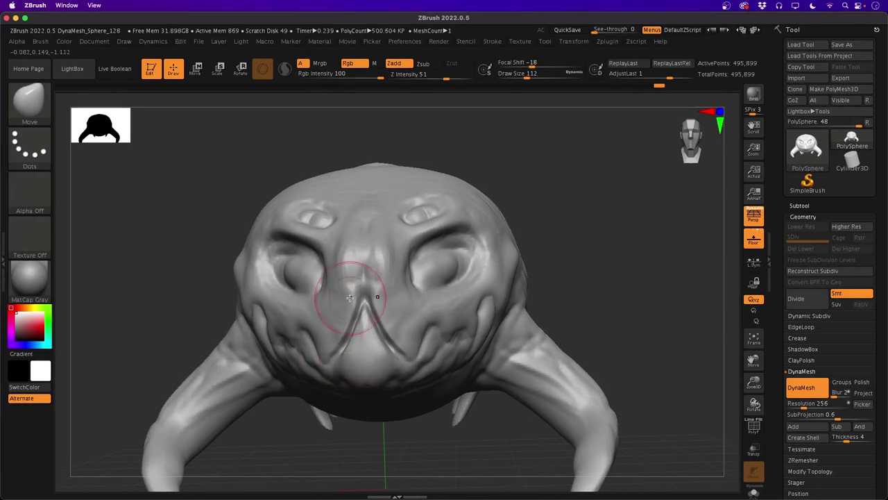
{"action": "left_click_drag", "start_coordinate": [353, 309], "coordinate": [356, 324]}
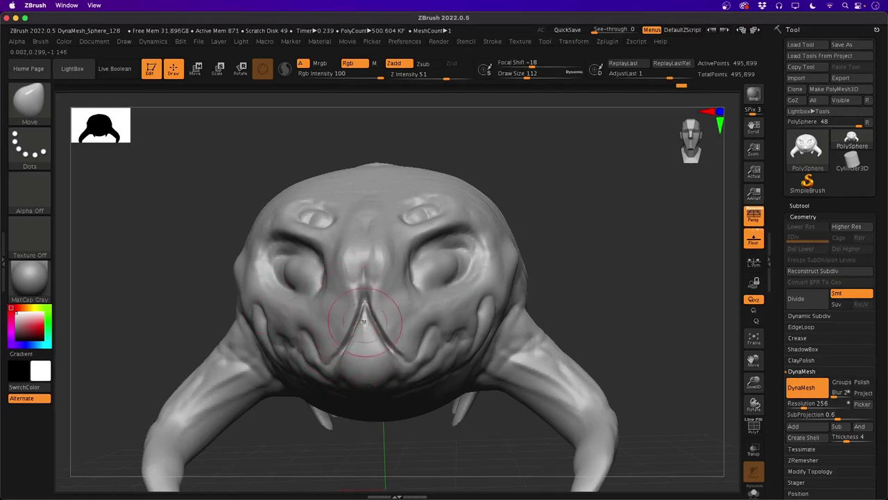
{"action": "mouse_move", "coordinate": [190, 288]}
{"action": "left_mouse_down"}
{"action": "mouse_move", "coordinate": [159, 289]}
{"action": "mouse_move", "coordinate": [186, 308]}
{"action": "left_mouse_up"}
{"action": "mouse_move", "coordinate": [185, 307]}
{"action": "right_mouse_down"}
{"action": "mouse_move", "coordinate": [174, 289]}
{"action": "mouse_move", "coordinate": [191, 280]}
{"action": "right_mouse_up"}
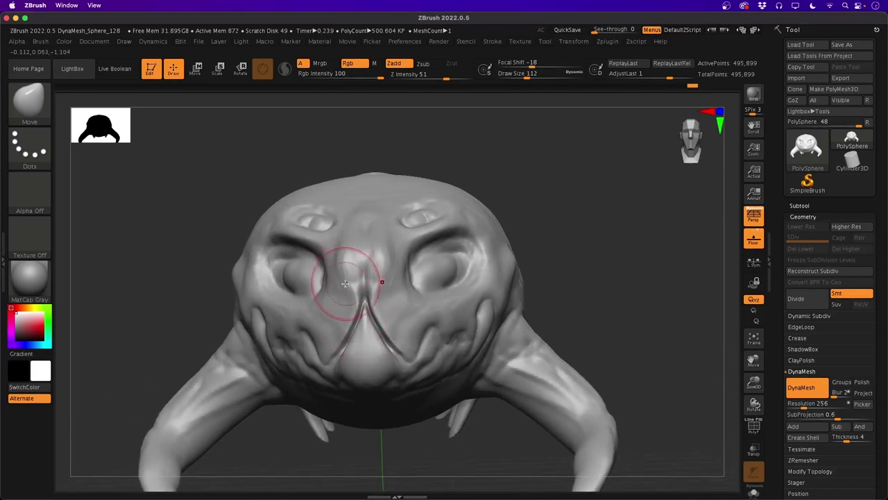
Swell the lip edges along the beak with the Inflat brush at Z Intensity 10 to tighten the gap
{"action": "key", "text": "b"}
{"action": "key", "text": "i"}
{"action": "key", "text": "n"}
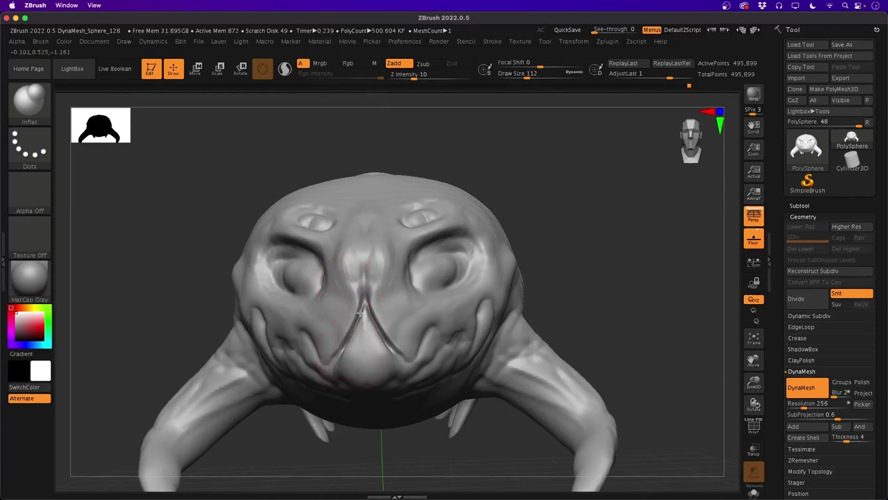
{"action": "left_click_drag", "start_coordinate": [360, 312], "coordinate": [357, 333]}
{"action": "mouse_move", "coordinate": [365, 298]}
{"action": "left_mouse_down"}
{"action": "mouse_move", "coordinate": [389, 352]}
{"action": "mouse_move", "coordinate": [362, 305]}
{"action": "mouse_move", "coordinate": [358, 312]}
{"action": "left_mouse_up"}
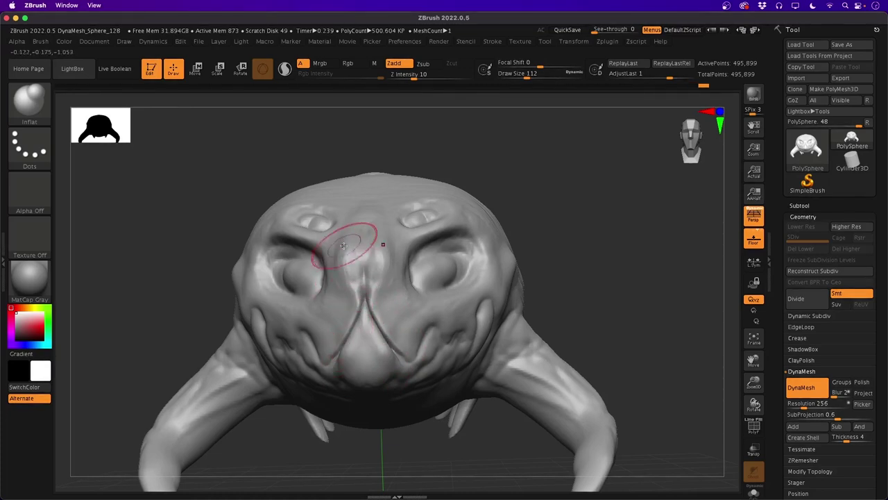
{"action": "left_click_drag", "start_coordinate": [229, 246], "coordinate": [337, 317]}
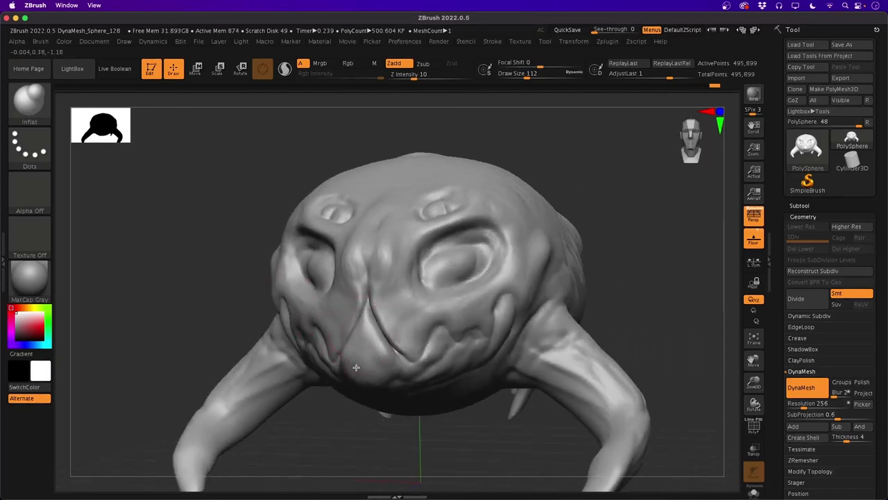
{"action": "left_click_drag", "start_coordinate": [369, 348], "coordinate": [211, 182]}
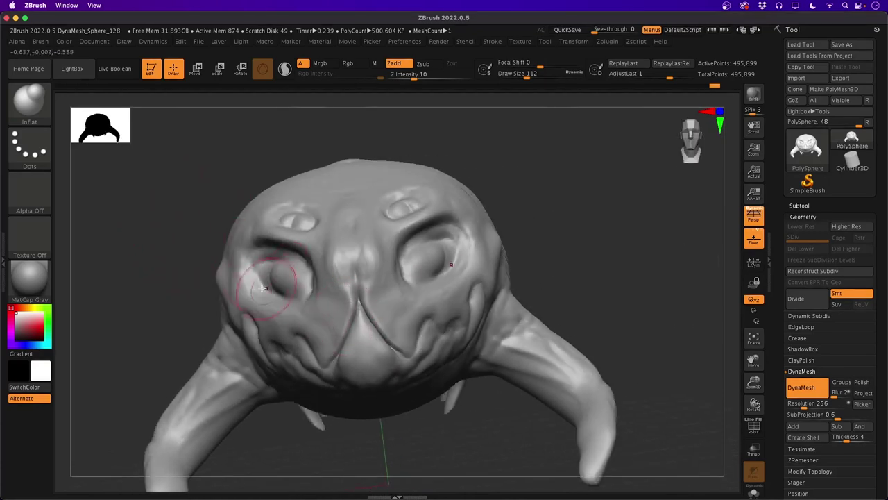
{"action": "mouse_move", "coordinate": [202, 273]}
{"action": "left_mouse_down"}
{"action": "mouse_move", "coordinate": [169, 267]}
{"action": "mouse_move", "coordinate": [184, 262]}
{"action": "mouse_move", "coordinate": [190, 287]}
{"action": "mouse_move", "coordinate": [181, 267]}
{"action": "mouse_move", "coordinate": [162, 276]}
{"action": "mouse_move", "coordinate": [177, 278]}
{"action": "left_mouse_up"}
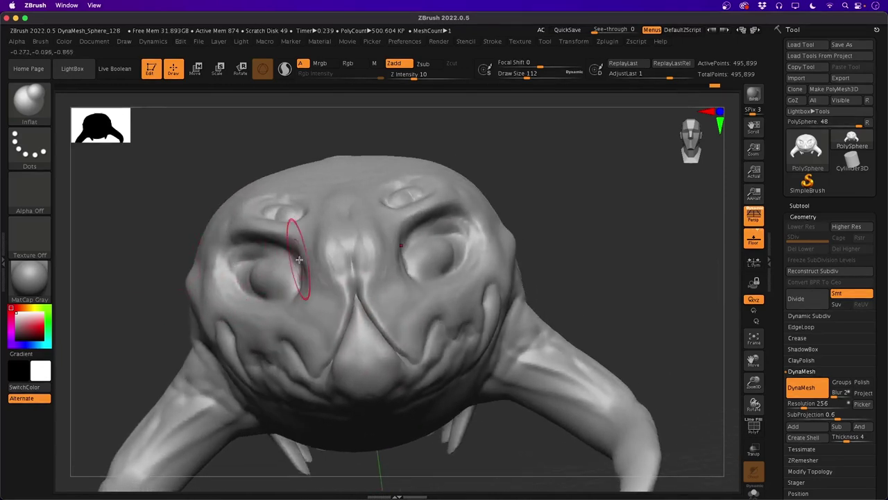
Carve fine wrinkles across the snout, lips, cheeks and beak with DamStandard at draw size about 71
{"action": "key", "text": "b"}
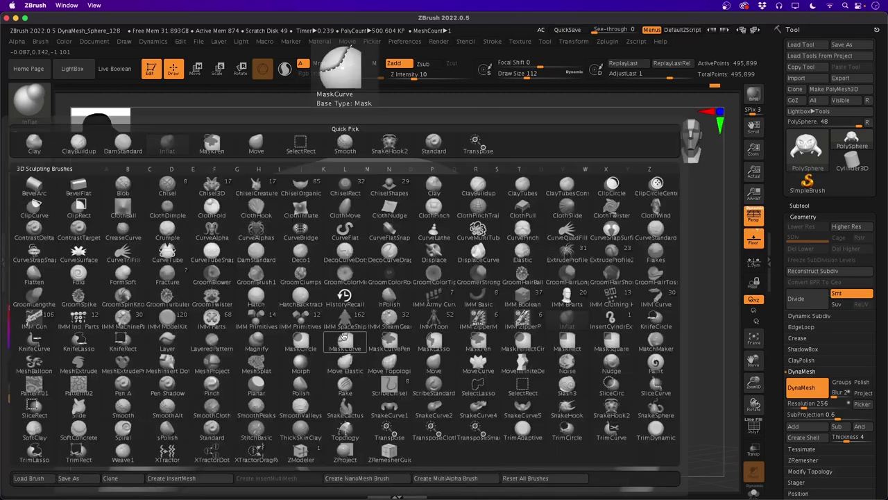
{"action": "key", "text": "d"}
{"action": "key", "text": "s"}
{"action": "key", "text": "space"}
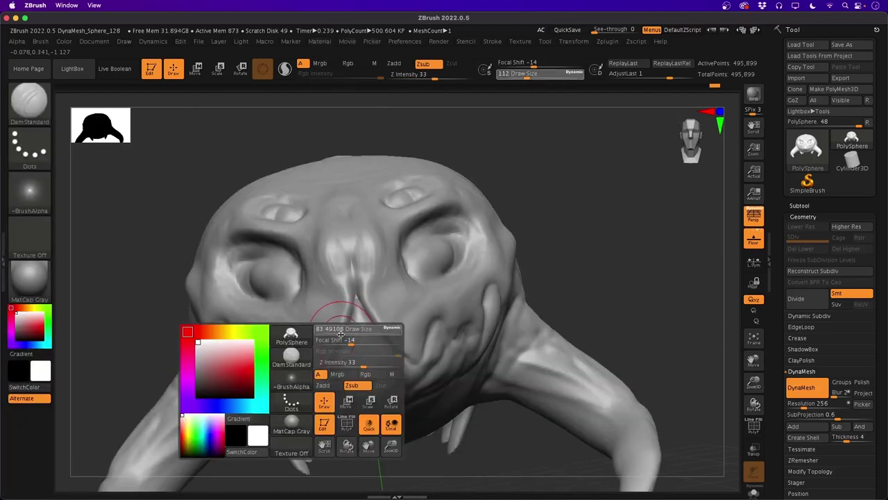
{"action": "left_click_drag", "start_coordinate": [341, 334], "coordinate": [339, 334]}
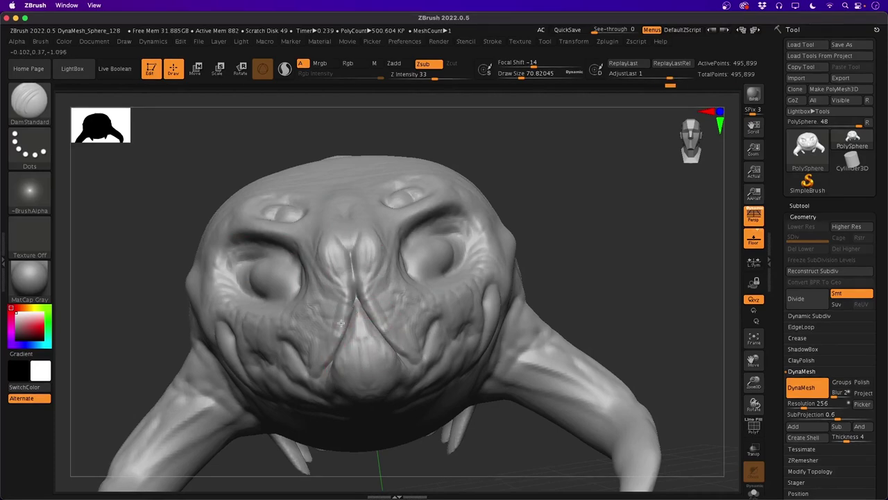
{"action": "mouse_move", "coordinate": [169, 326]}
{"action": "left_mouse_down"}
{"action": "mouse_move", "coordinate": [116, 319]}
{"action": "mouse_move", "coordinate": [188, 345]}
{"action": "mouse_move", "coordinate": [201, 426]}
{"action": "mouse_move", "coordinate": [169, 368]}
{"action": "mouse_move", "coordinate": [171, 353]}
{"action": "mouse_move", "coordinate": [204, 347]}
{"action": "mouse_move", "coordinate": [240, 389]}
{"action": "mouse_move", "coordinate": [252, 373]}
{"action": "mouse_move", "coordinate": [169, 363]}
{"action": "mouse_move", "coordinate": [217, 348]}
{"action": "mouse_move", "coordinate": [360, 334]}
{"action": "left_mouse_up"}
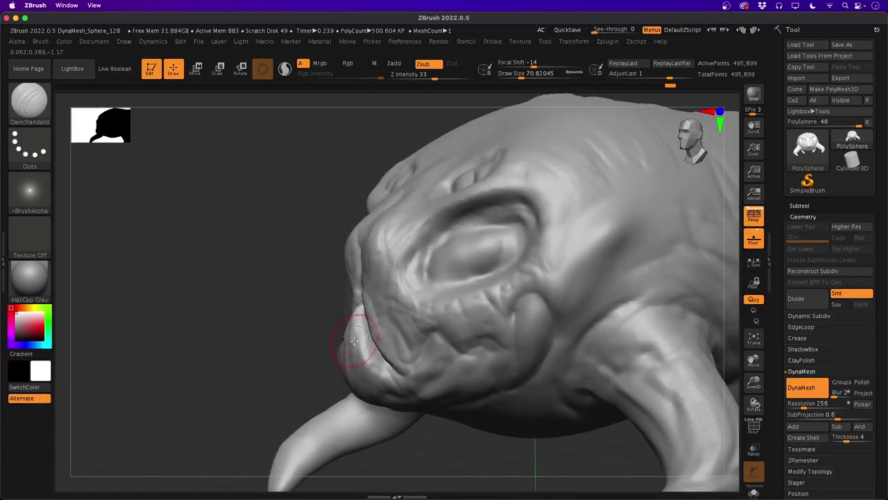
Carve the rim around the large eye, skin folds behind it and the creases along the mouth line
{"action": "left_click_drag", "start_coordinate": [298, 347], "coordinate": [407, 242]}
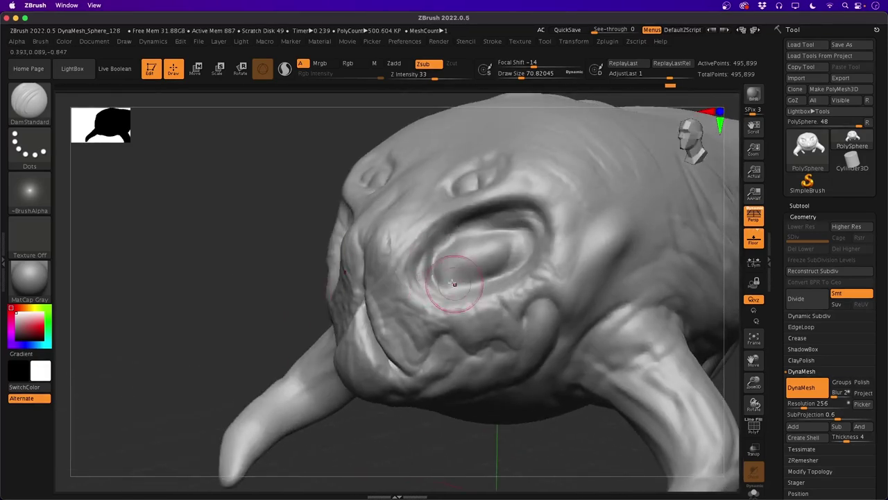
{"action": "left_click_drag", "start_coordinate": [512, 279], "coordinate": [525, 232]}
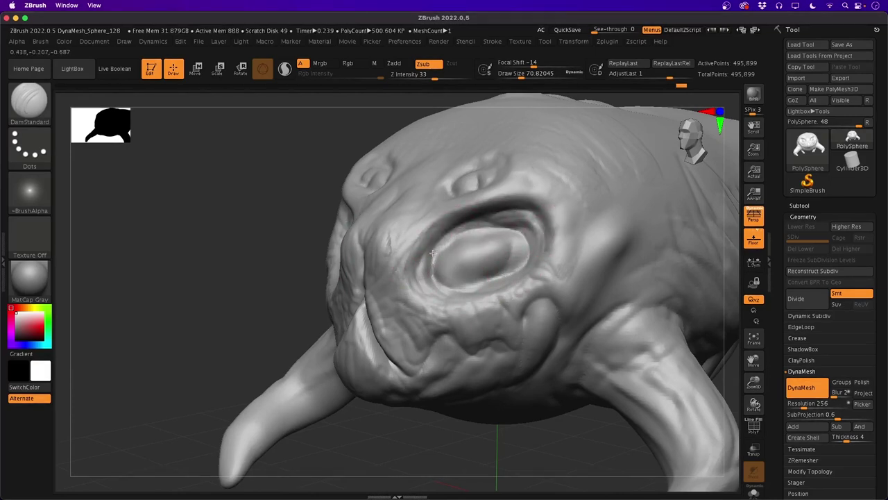
{"action": "mouse_move", "coordinate": [449, 238]}
{"action": "left_mouse_down"}
{"action": "mouse_move", "coordinate": [433, 255]}
{"action": "mouse_move", "coordinate": [446, 285]}
{"action": "mouse_move", "coordinate": [501, 225]}
{"action": "left_mouse_up"}
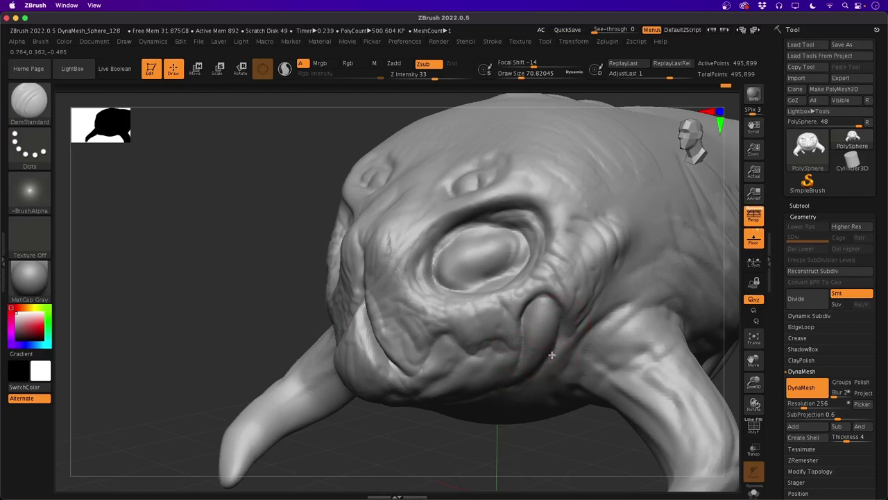
{"action": "left_click_drag", "start_coordinate": [324, 234], "coordinate": [259, 302]}
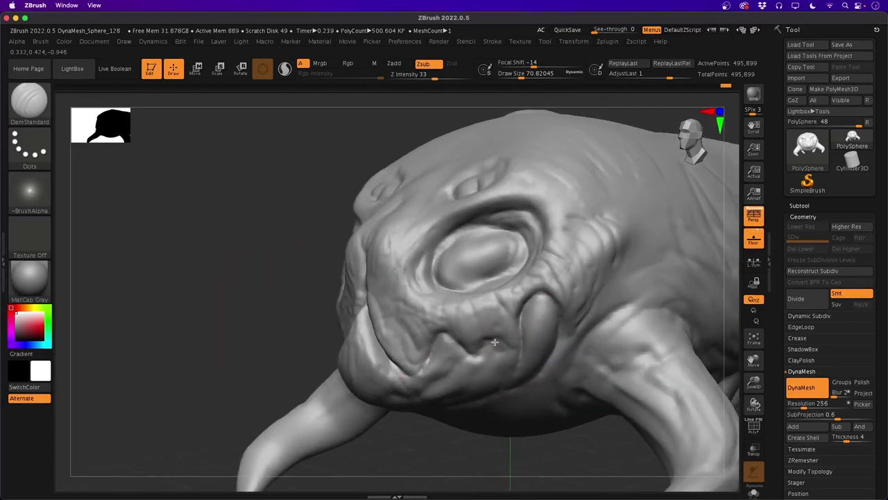
Deepen the grooves around the large eyeballs from the front, along their outer and upper edges
{"action": "mouse_move", "coordinate": [299, 272]}
{"action": "left_mouse_down"}
{"action": "mouse_move", "coordinate": [220, 306]}
{"action": "mouse_move", "coordinate": [161, 321]}
{"action": "mouse_move", "coordinate": [121, 313]}
{"action": "mouse_move", "coordinate": [120, 323]}
{"action": "left_mouse_up"}
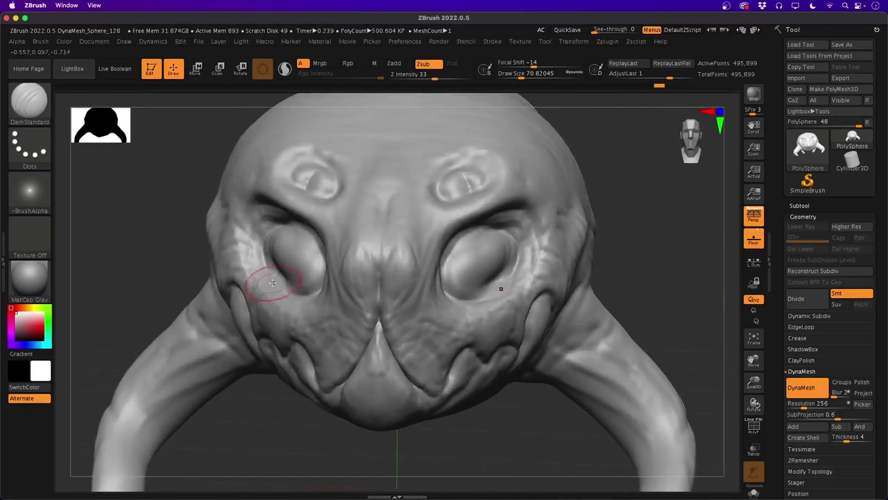
{"action": "left_click_drag", "start_coordinate": [271, 276], "coordinate": [280, 284]}
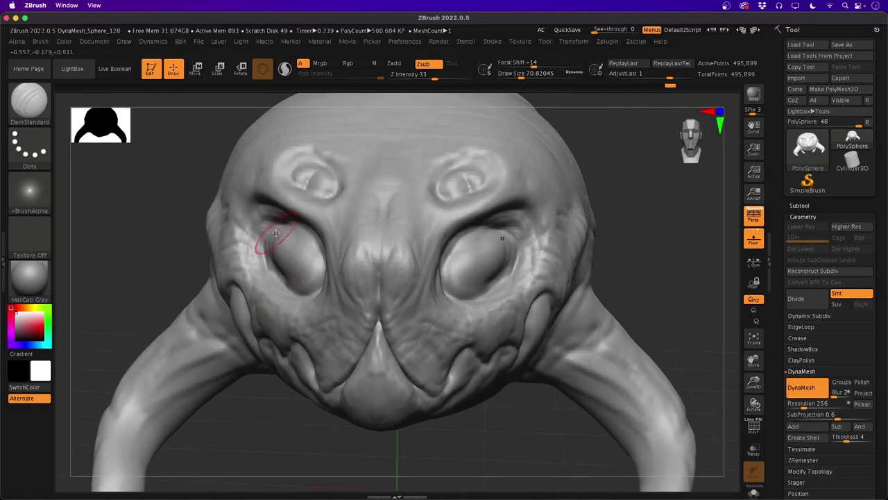
{"action": "mouse_move", "coordinate": [260, 244]}
{"action": "left_mouse_down"}
{"action": "mouse_move", "coordinate": [292, 220]}
{"action": "mouse_move", "coordinate": [320, 231]}
{"action": "left_mouse_up"}
{"action": "mouse_move", "coordinate": [114, 239]}
{"action": "left_mouse_down"}
{"action": "mouse_move", "coordinate": [131, 239]}
{"action": "mouse_move", "coordinate": [114, 240]}
{"action": "left_mouse_up"}
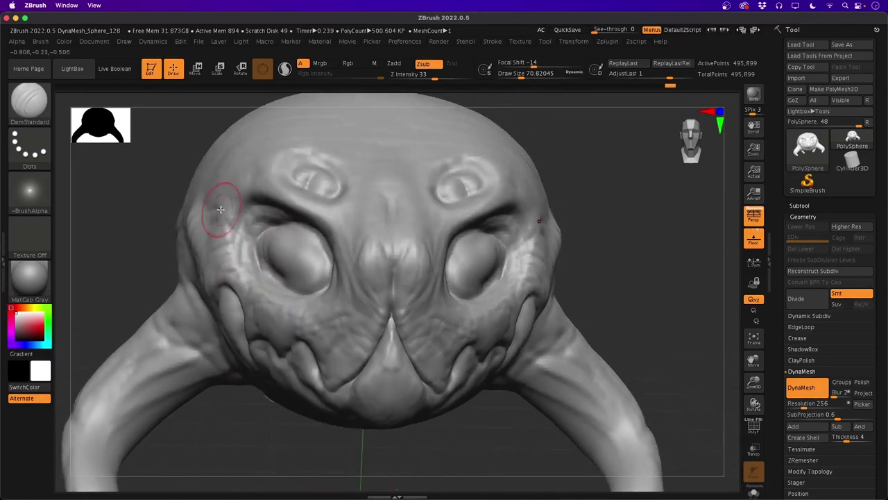
Fill out the large eyeballs with the ClayBuildup brush at Z Intensity 20 and smooth them into rounded domes
{"action": "key", "text": "b"}
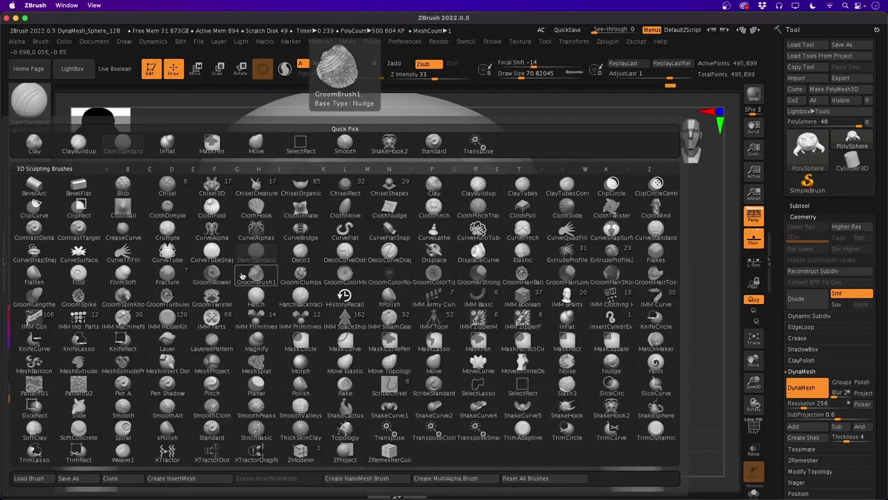
{"action": "key", "text": "c"}
{"action": "key", "text": "b"}
{"action": "left_click_drag", "start_coordinate": [266, 269], "coordinate": [280, 276]}
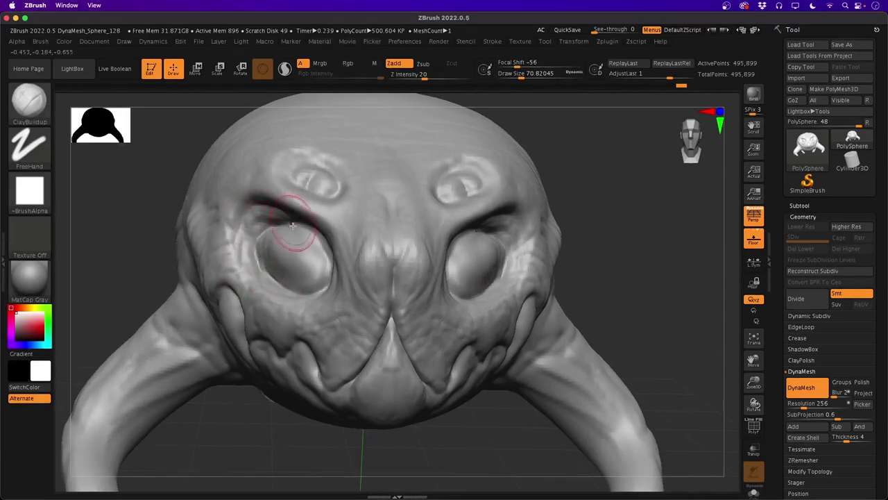
{"action": "key", "text": "shift"}
{"action": "mouse_move", "coordinate": [314, 273]}
{"action": "left_mouse_down", "text": "shift"}
{"action": "mouse_move", "coordinate": [270, 252]}
{"action": "mouse_move", "coordinate": [304, 244]}
{"action": "mouse_move", "coordinate": [268, 254]}
{"action": "left_mouse_up", "text": "shift"}
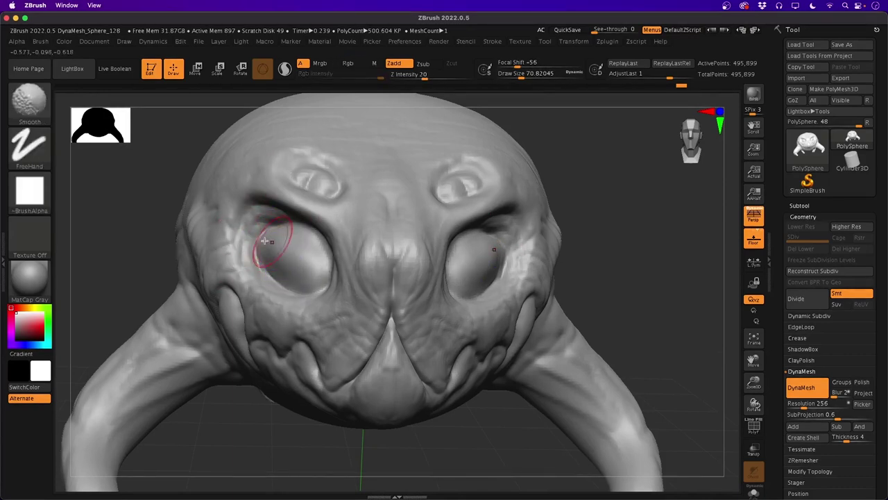
{"action": "left_click_drag", "start_coordinate": [227, 438], "coordinate": [223, 425]}
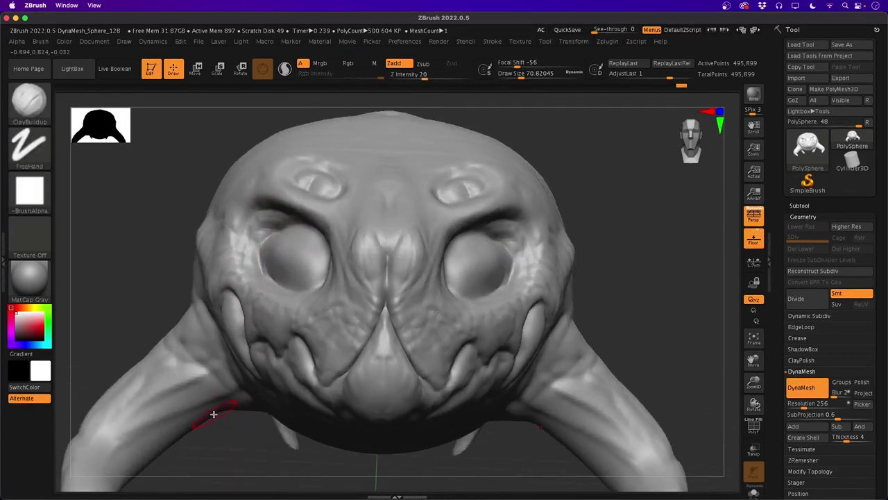
{"action": "left_click_drag", "start_coordinate": [124, 308], "coordinate": [118, 304]}
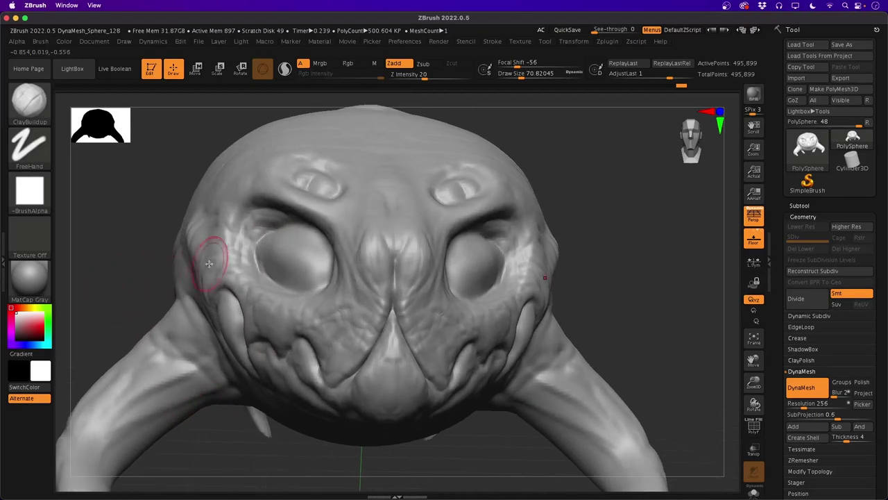
{"action": "mouse_move", "coordinate": [264, 238]}
{"action": "left_mouse_down", "text": "shift"}
{"action": "mouse_move", "coordinate": [271, 258]}
{"action": "mouse_move", "coordinate": [284, 251]}
{"action": "left_mouse_up", "text": "shift"}
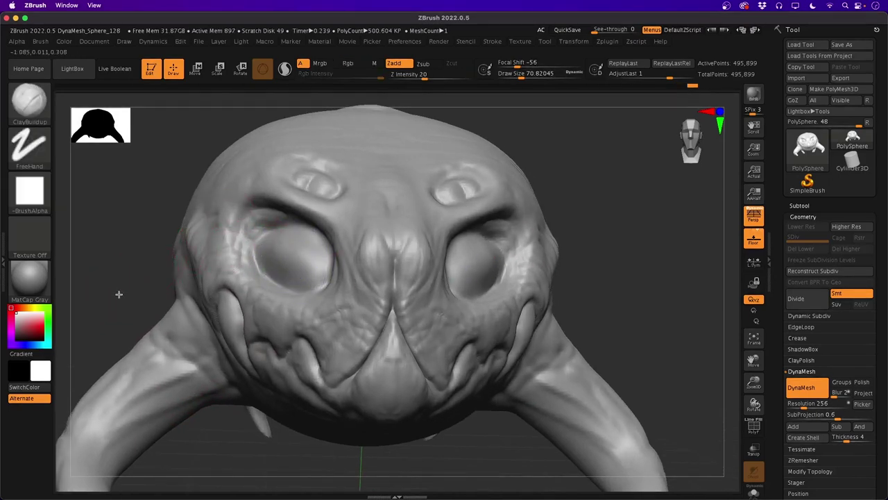
{"action": "left_click_drag", "start_coordinate": [118, 294], "coordinate": [132, 299]}
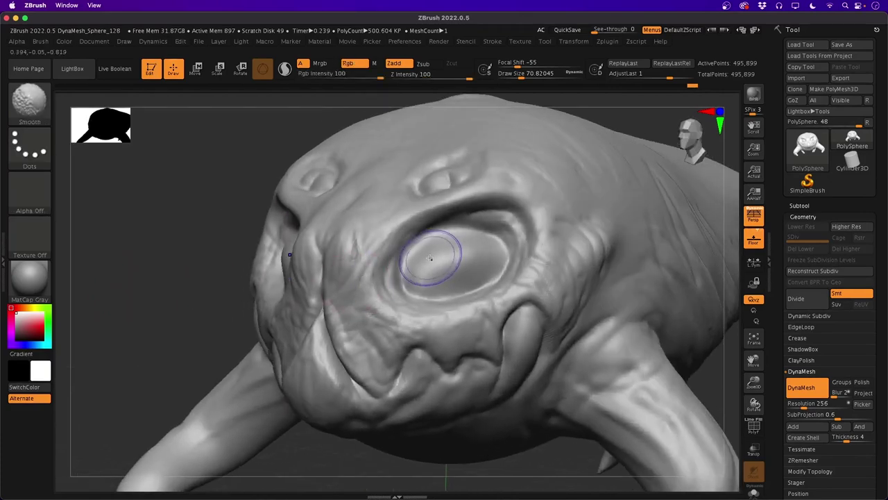
Carve a crisp groove around the large eyeball and its upper lid fold with DamStandard from a three-quarter view
{"action": "mouse_move", "coordinate": [182, 240]}
{"action": "left_mouse_down"}
{"action": "mouse_move", "coordinate": [169, 234]}
{"action": "mouse_move", "coordinate": [169, 222]}
{"action": "mouse_move", "coordinate": [165, 252]}
{"action": "mouse_move", "coordinate": [200, 212]}
{"action": "left_mouse_up"}
{"action": "key", "text": "b"}
{"action": "key", "text": "d"}
{"action": "key", "text": "s"}
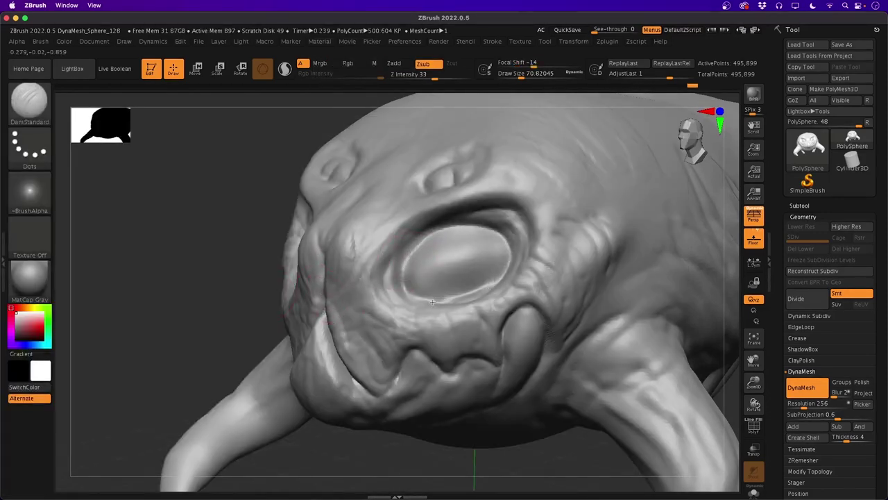
{"action": "mouse_move", "coordinate": [435, 230]}
{"action": "left_mouse_down"}
{"action": "mouse_move", "coordinate": [486, 226]}
{"action": "mouse_move", "coordinate": [508, 244]}
{"action": "mouse_move", "coordinate": [504, 275]}
{"action": "mouse_move", "coordinate": [477, 300]}
{"action": "mouse_move", "coordinate": [456, 303]}
{"action": "left_mouse_up"}
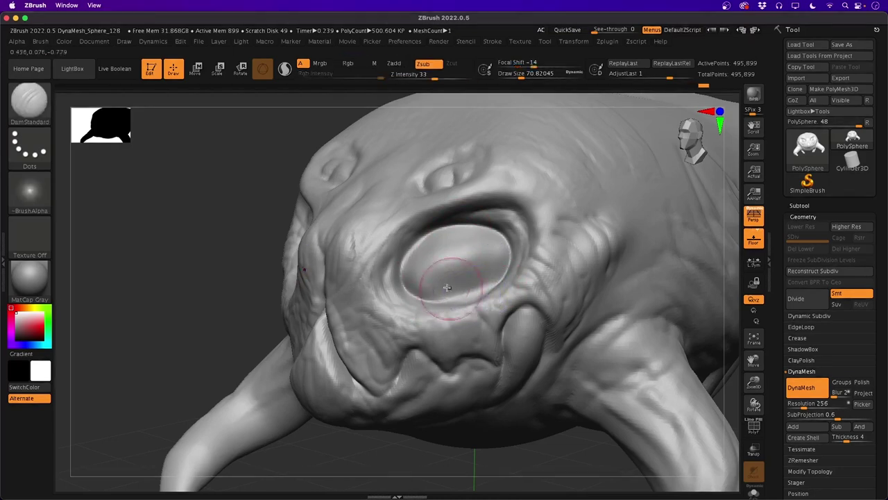
{"action": "mouse_move", "coordinate": [450, 301]}
{"action": "left_mouse_down"}
{"action": "mouse_move", "coordinate": [403, 275]}
{"action": "mouse_move", "coordinate": [492, 224]}
{"action": "mouse_move", "coordinate": [479, 299]}
{"action": "left_mouse_up"}
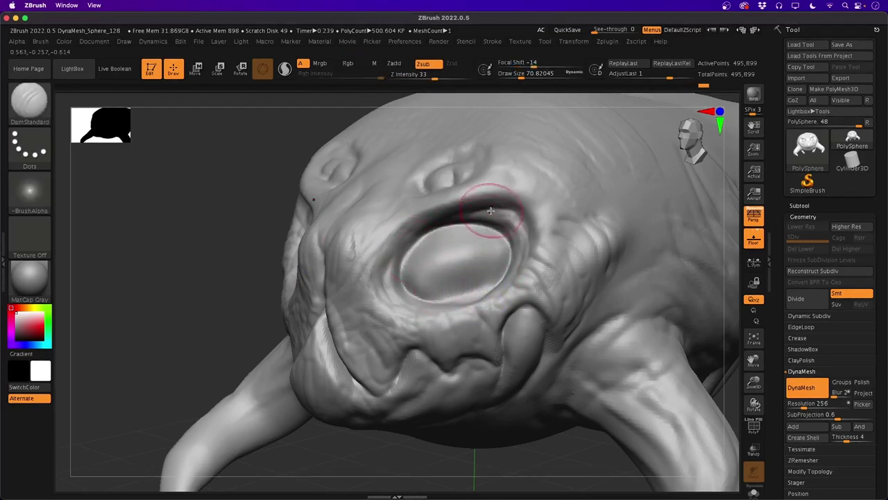
{"action": "left_click_drag", "start_coordinate": [507, 207], "coordinate": [531, 251]}
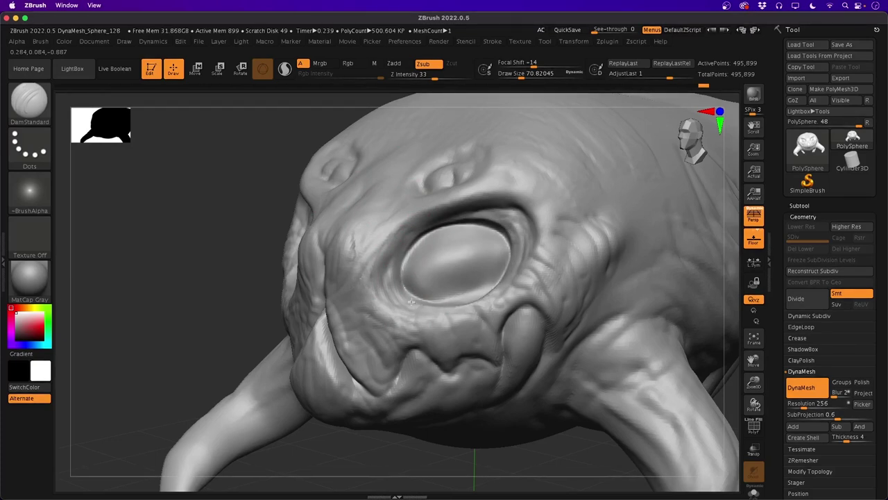
Smooth the outer rim of the large eyes and refine their edge creases from the front
{"action": "mouse_move", "coordinate": [236, 270]}
{"action": "left_mouse_down"}
{"action": "mouse_move", "coordinate": [182, 307]}
{"action": "mouse_move", "coordinate": [110, 293]}
{"action": "mouse_move", "coordinate": [137, 278]}
{"action": "left_mouse_up"}
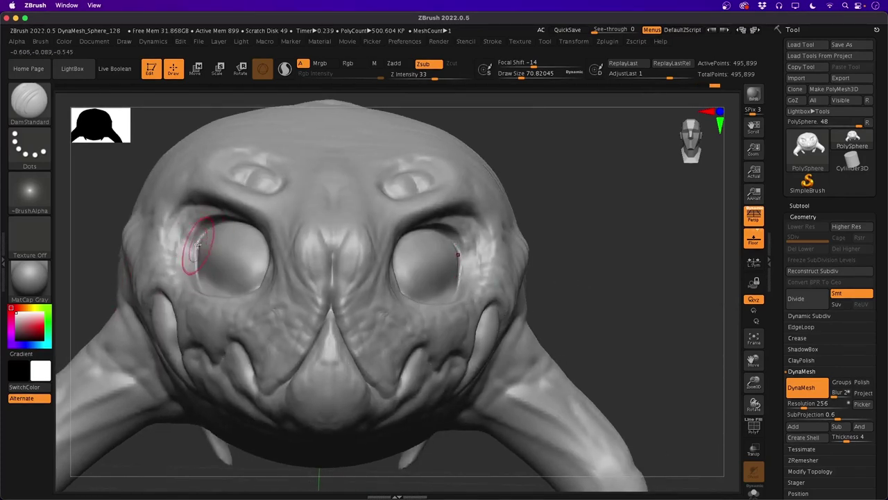
{"action": "mouse_move", "coordinate": [198, 243]}
{"action": "left_mouse_down", "text": "shift"}
{"action": "mouse_move", "coordinate": [200, 277]}
{"action": "mouse_move", "coordinate": [220, 287]}
{"action": "left_mouse_up", "text": "shift"}
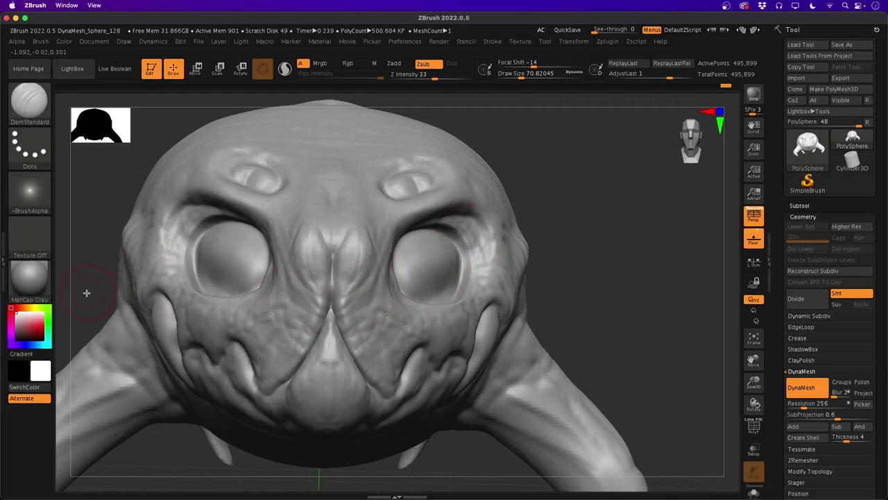
{"action": "left_click_drag", "start_coordinate": [82, 288], "coordinate": [83, 288]}
Carve skin folds beneath the chin and creases where the front legs join the body
{"action": "left_click_drag", "start_coordinate": [157, 312], "coordinate": [192, 274]}
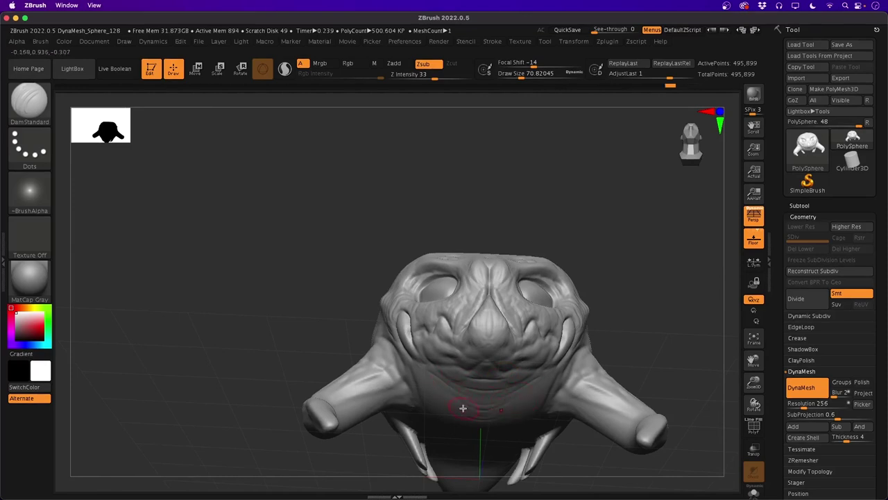
{"action": "key", "text": "shift"}
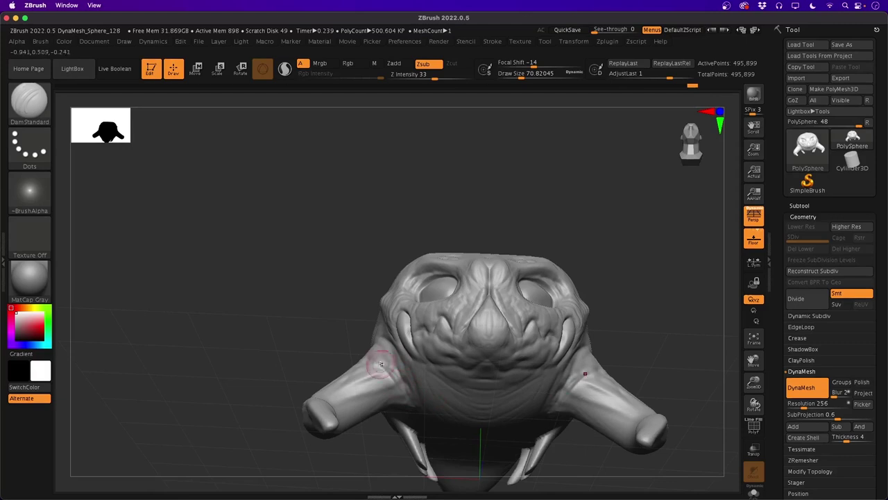
{"action": "left_click_drag", "start_coordinate": [343, 329], "coordinate": [266, 348]}
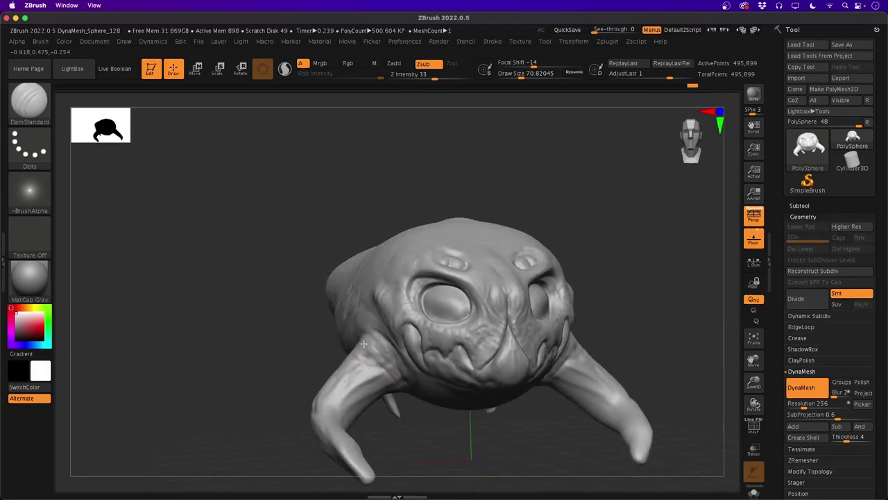
{"action": "mouse_move", "coordinate": [363, 343]}
{"action": "right_mouse_down"}
{"action": "mouse_move", "coordinate": [277, 388]}
{"action": "mouse_move", "coordinate": [354, 354]}
{"action": "right_mouse_up"}
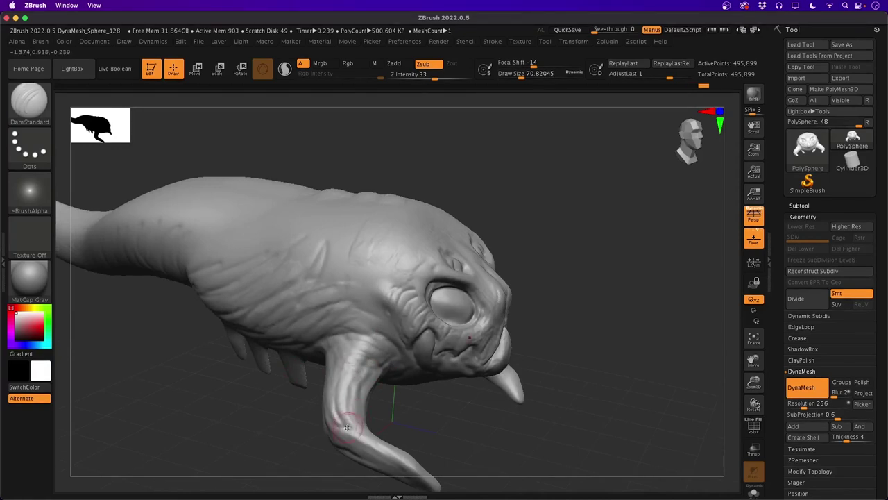
{"action": "left_click_drag", "start_coordinate": [307, 435], "coordinate": [243, 436]}
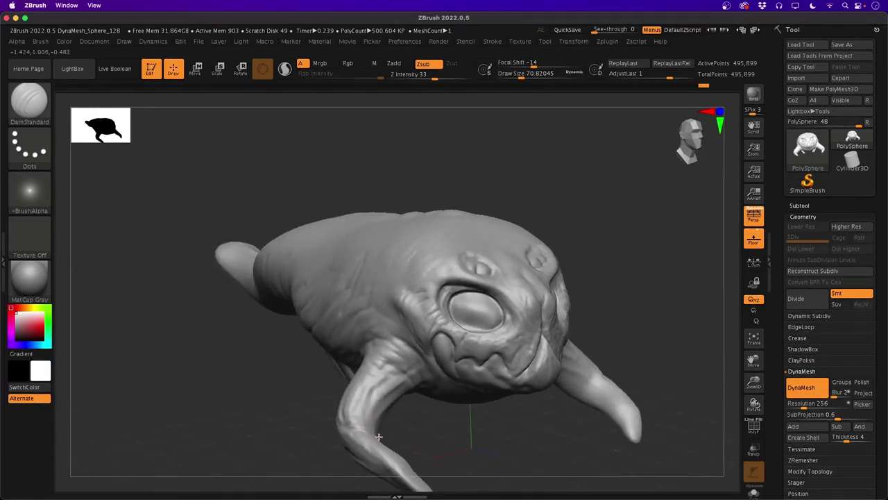
Carve long wrinkles down the front legs with DamStandard, from the shoulders over the elbows to the tips
{"action": "left_click_drag", "start_coordinate": [309, 429], "coordinate": [286, 428]}
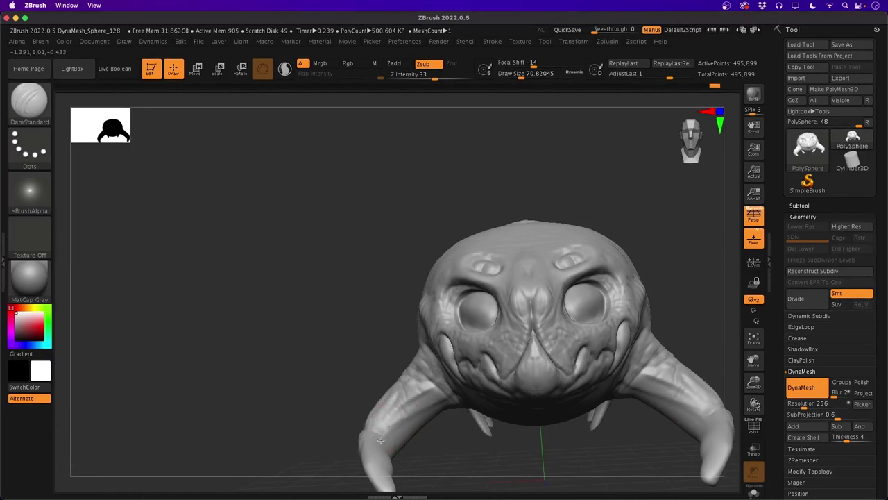
{"action": "right_click_drag", "start_coordinate": [292, 411], "coordinate": [272, 319]}
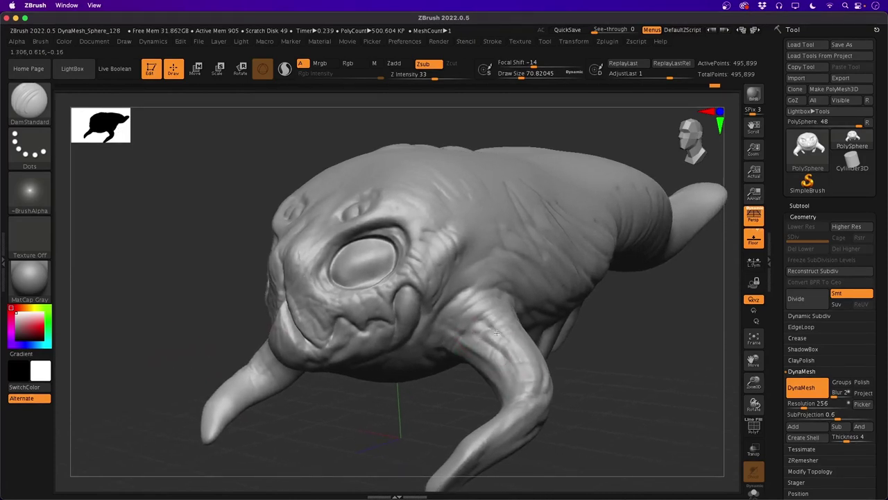
{"action": "right_click_drag", "start_coordinate": [486, 334], "coordinate": [440, 396]}
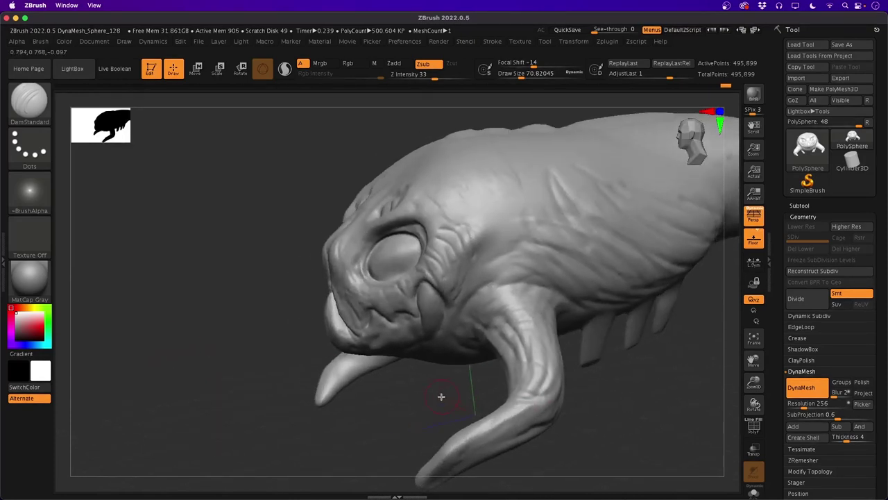
{"action": "right_click_drag", "start_coordinate": [526, 390], "coordinate": [505, 407]}
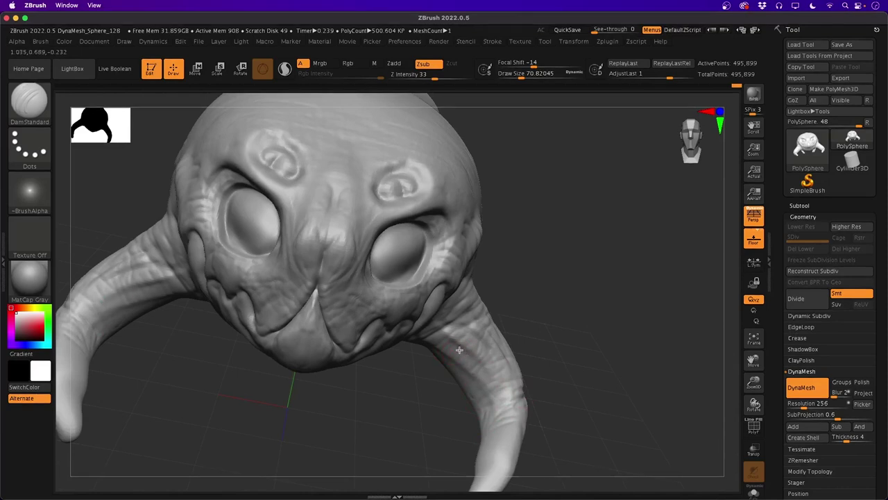
{"action": "right_click_drag", "start_coordinate": [490, 377], "coordinate": [310, 411]}
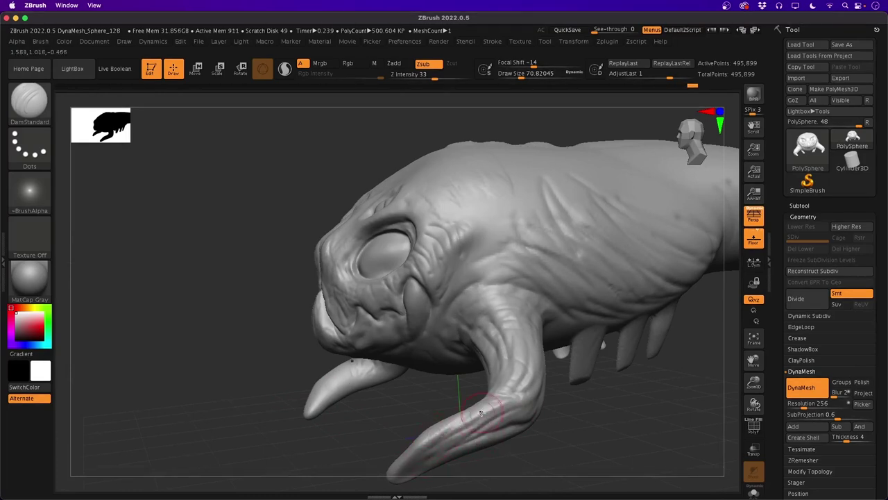
{"action": "left_click_drag", "start_coordinate": [421, 455], "coordinate": [414, 463]}
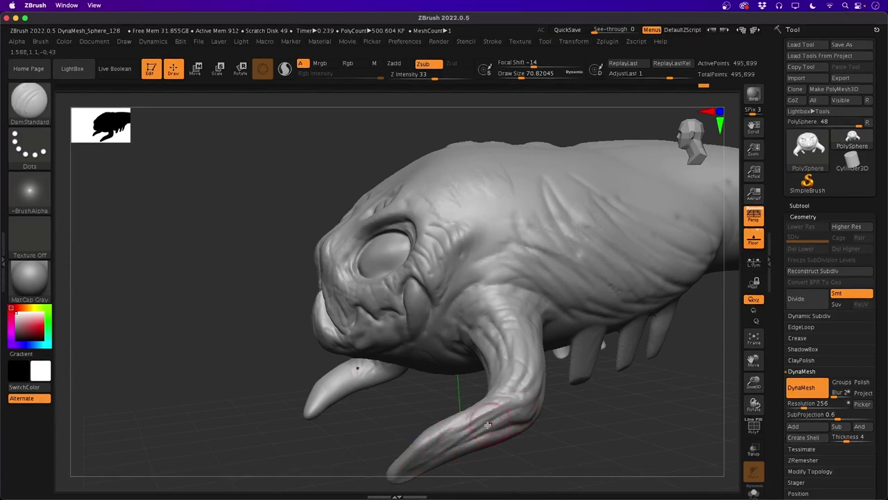
{"action": "key", "text": "shift"}
Carve wrinkles along the shoulder, flank and tail base, and soften the flank with Smooth at draw size about 154
{"action": "left_click_drag", "start_coordinate": [201, 376], "coordinate": [192, 406]}
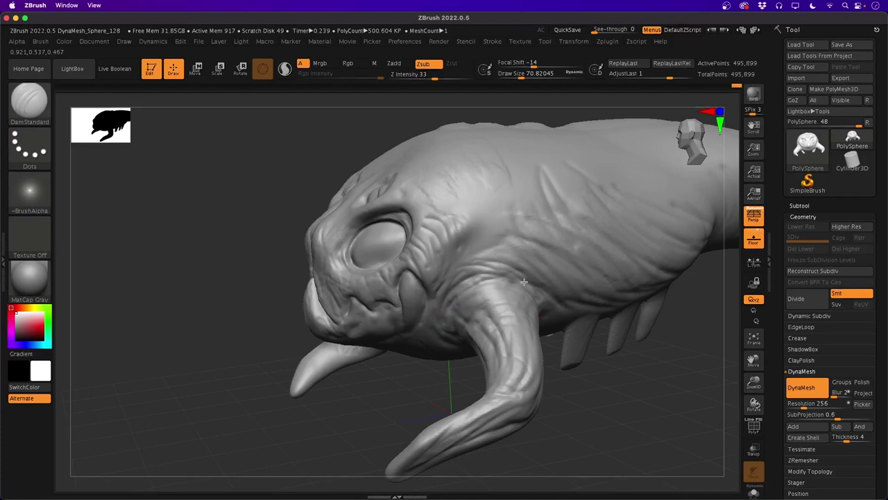
{"action": "mouse_move", "coordinate": [175, 407]}
{"action": "left_mouse_down"}
{"action": "mouse_move", "coordinate": [173, 381]}
{"action": "mouse_move", "coordinate": [180, 406]}
{"action": "mouse_move", "coordinate": [202, 401]}
{"action": "mouse_move", "coordinate": [134, 396]}
{"action": "mouse_move", "coordinate": [145, 395]}
{"action": "mouse_move", "coordinate": [139, 386]}
{"action": "mouse_move", "coordinate": [232, 397]}
{"action": "mouse_move", "coordinate": [199, 422]}
{"action": "mouse_move", "coordinate": [254, 422]}
{"action": "mouse_move", "coordinate": [169, 423]}
{"action": "mouse_move", "coordinate": [182, 407]}
{"action": "left_mouse_up"}
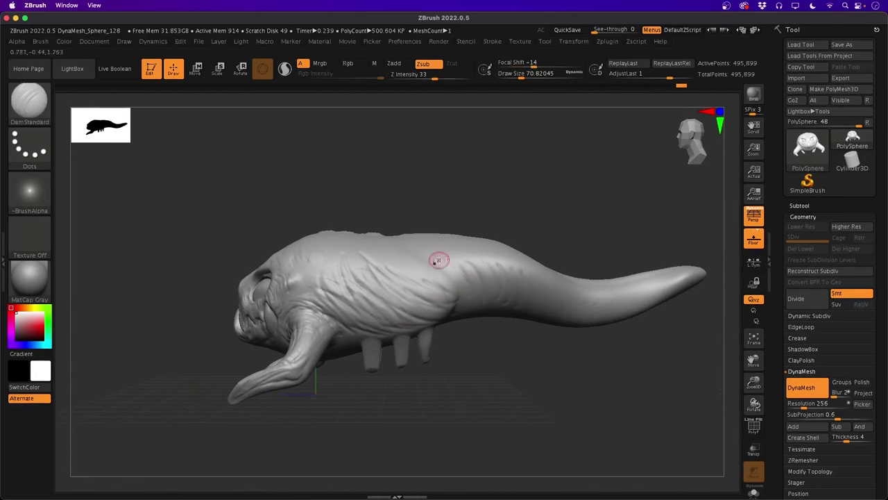
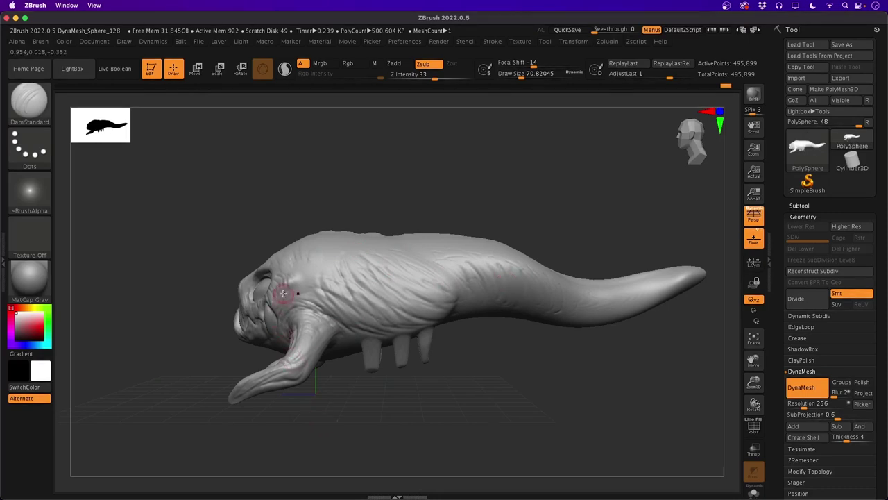
{"action": "key", "text": "space"}
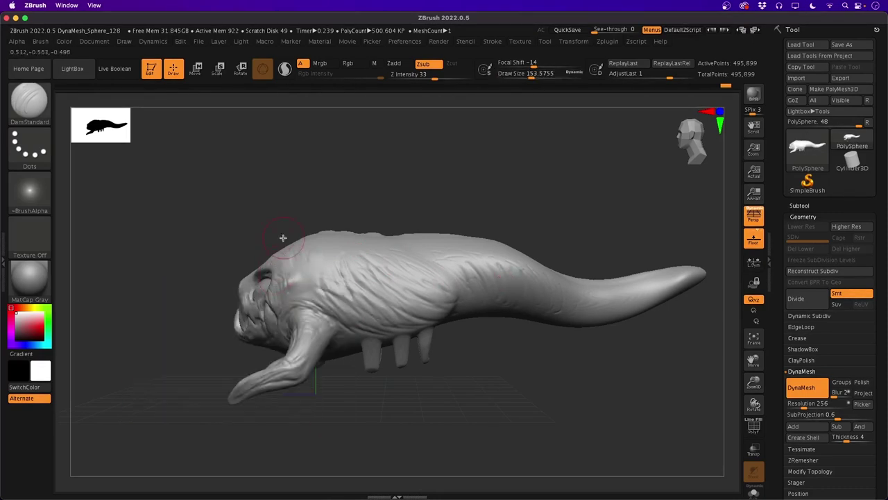
{"action": "left_click_drag", "start_coordinate": [387, 273], "coordinate": [421, 274], "text": "shift"}
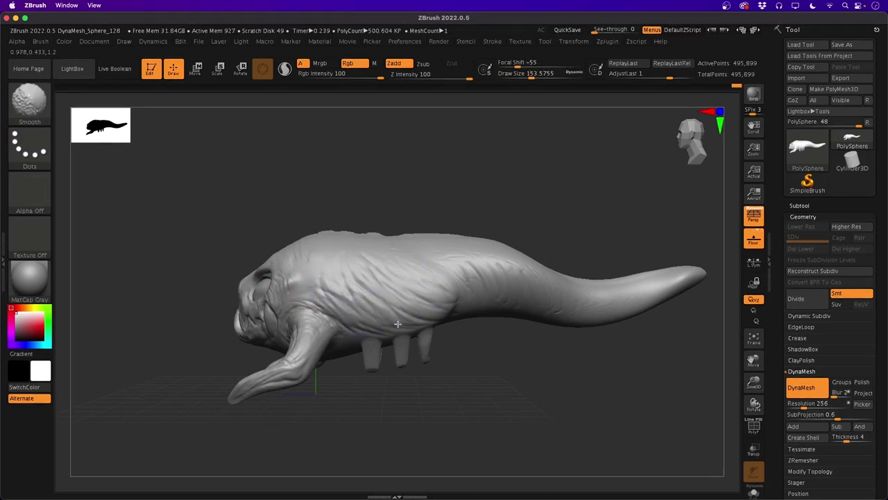
Reshape the ridges along the middle of the back with the Move brush, enlarging the draw size to about 207
{"action": "mouse_move", "coordinate": [172, 327]}
{"action": "left_mouse_down"}
{"action": "mouse_move", "coordinate": [141, 345]}
{"action": "mouse_move", "coordinate": [131, 339]}
{"action": "mouse_move", "coordinate": [193, 339]}
{"action": "mouse_move", "coordinate": [181, 341]}
{"action": "mouse_move", "coordinate": [194, 376]}
{"action": "mouse_move", "coordinate": [180, 391]}
{"action": "mouse_move", "coordinate": [159, 380]}
{"action": "mouse_move", "coordinate": [152, 355]}
{"action": "mouse_move", "coordinate": [185, 359]}
{"action": "mouse_move", "coordinate": [173, 357]}
{"action": "mouse_move", "coordinate": [153, 324]}
{"action": "mouse_move", "coordinate": [168, 319]}
{"action": "mouse_move", "coordinate": [167, 347]}
{"action": "mouse_move", "coordinate": [178, 335]}
{"action": "mouse_move", "coordinate": [177, 347]}
{"action": "left_mouse_up"}
{"action": "key", "text": "b"}
{"action": "key", "text": "m"}
{"action": "key", "text": "v"}
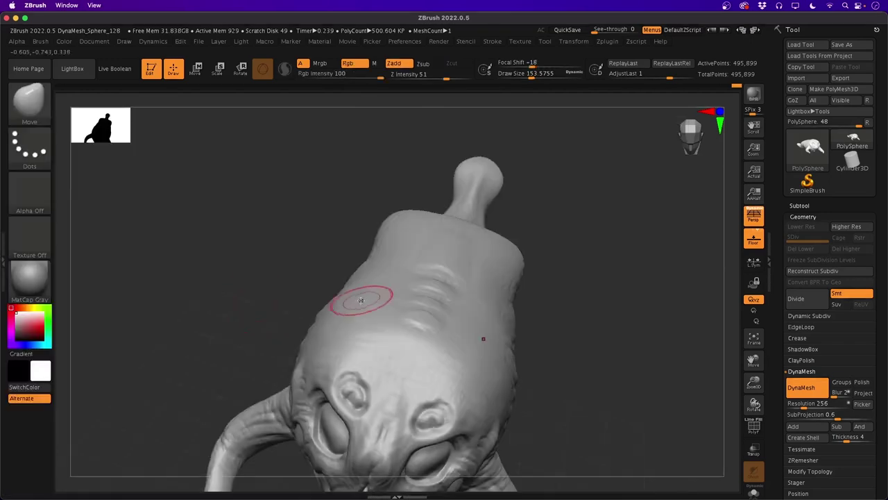
{"action": "left_click_drag", "start_coordinate": [420, 314], "coordinate": [423, 322]}
{"action": "key", "text": "space"}
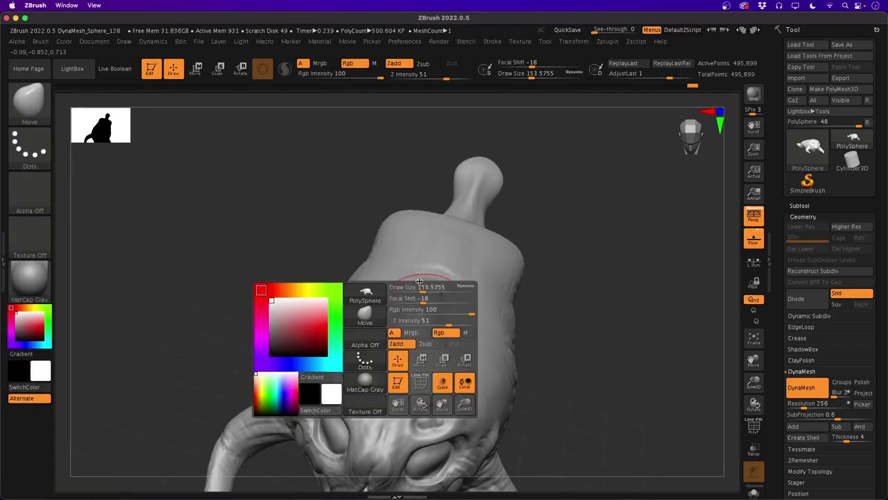
{"action": "left_click_drag", "start_coordinate": [422, 285], "coordinate": [431, 285]}
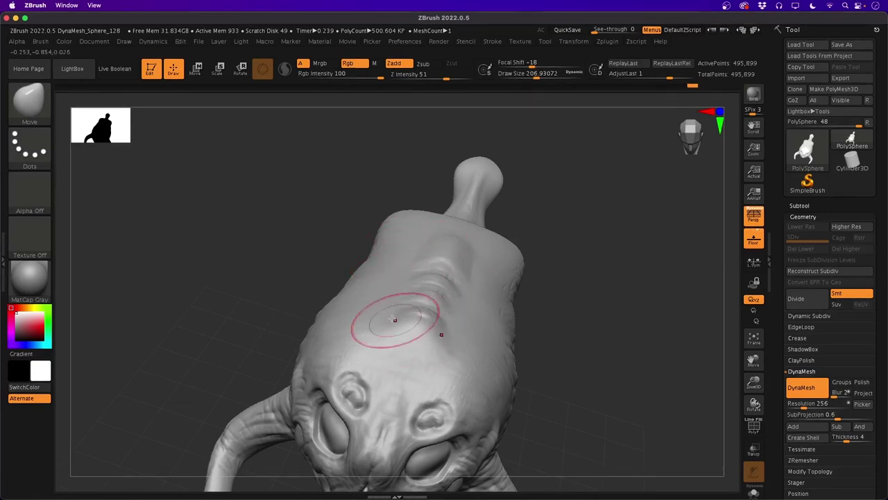
Raise a bump on the rear of the back with the Move brush at a draw size of about 167
{"action": "mouse_move", "coordinate": [312, 285]}
{"action": "left_mouse_down"}
{"action": "mouse_move", "coordinate": [257, 245]}
{"action": "mouse_move", "coordinate": [279, 277]}
{"action": "mouse_move", "coordinate": [317, 278]}
{"action": "mouse_move", "coordinate": [297, 248]}
{"action": "mouse_move", "coordinate": [440, 233]}
{"action": "left_mouse_up"}
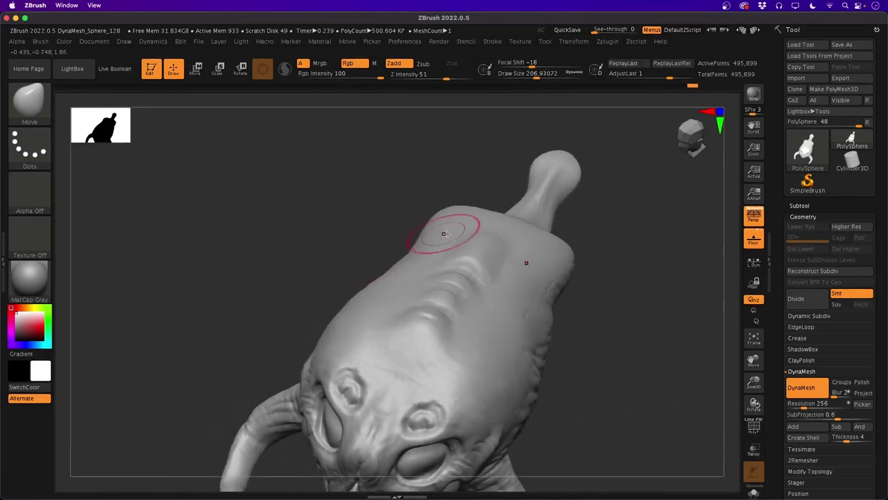
{"action": "key", "text": "space"}
{"action": "left_click", "coordinate": [485, 227]}
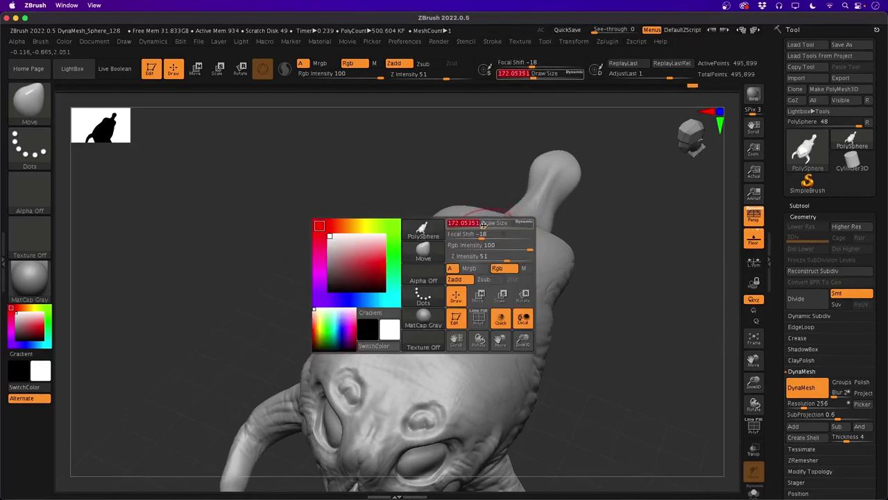
{"action": "left_click", "coordinate": [481, 226]}
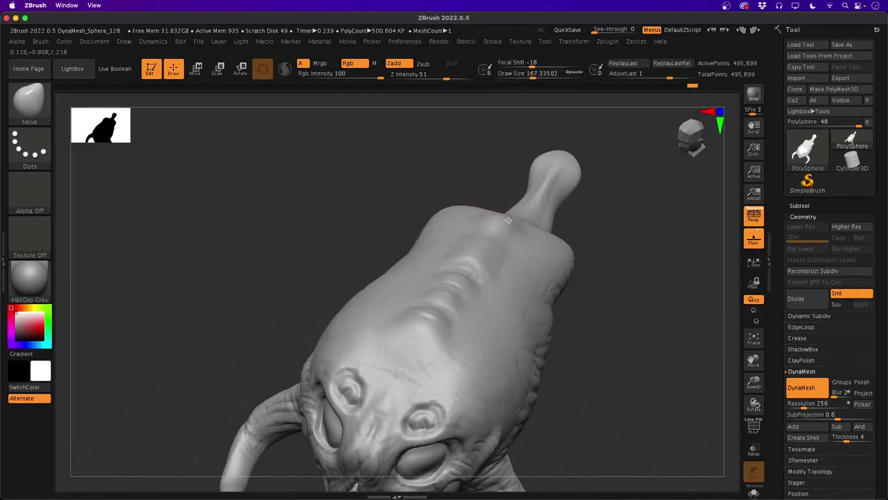
{"action": "mouse_move", "coordinate": [372, 217]}
{"action": "left_mouse_down"}
{"action": "mouse_move", "coordinate": [277, 233]}
{"action": "mouse_move", "coordinate": [397, 214]}
{"action": "left_mouse_up"}
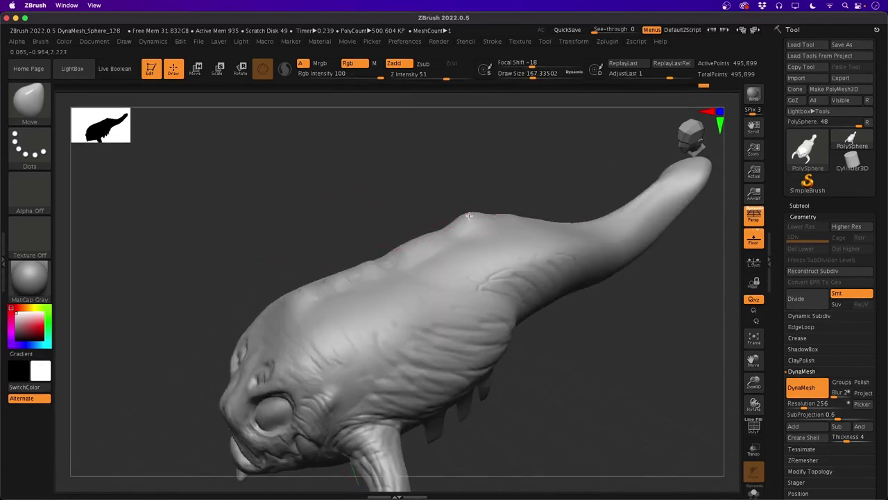
{"action": "mouse_move", "coordinate": [461, 220]}
{"action": "left_mouse_down"}
{"action": "mouse_move", "coordinate": [242, 262]}
{"action": "mouse_move", "coordinate": [421, 329]}
{"action": "left_mouse_up"}
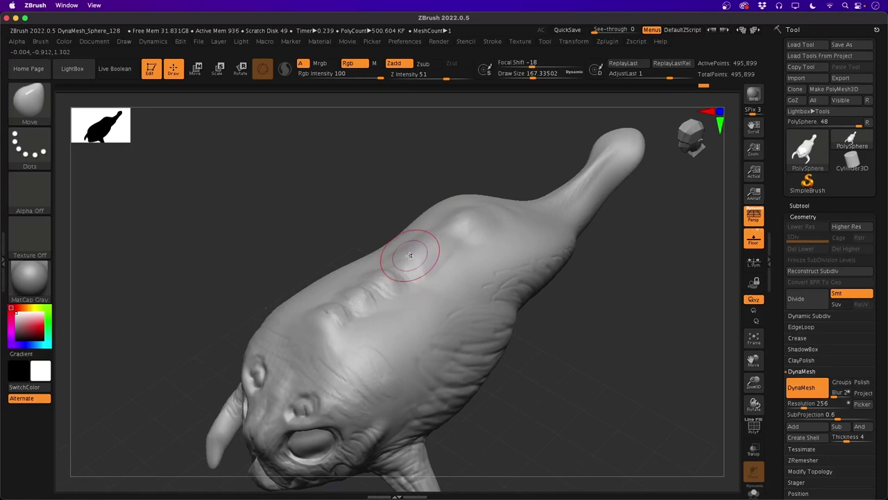
Try pulling three small bumps out of the rear back with the Move brush at draw size about 68, with the polyframe shown
{"action": "key", "text": "shift"}
{"action": "key", "text": "shift+f"}
{"action": "left_click_drag", "start_coordinate": [307, 229], "coordinate": [268, 377]}
{"action": "left_click_drag", "start_coordinate": [212, 243], "coordinate": [278, 249]}
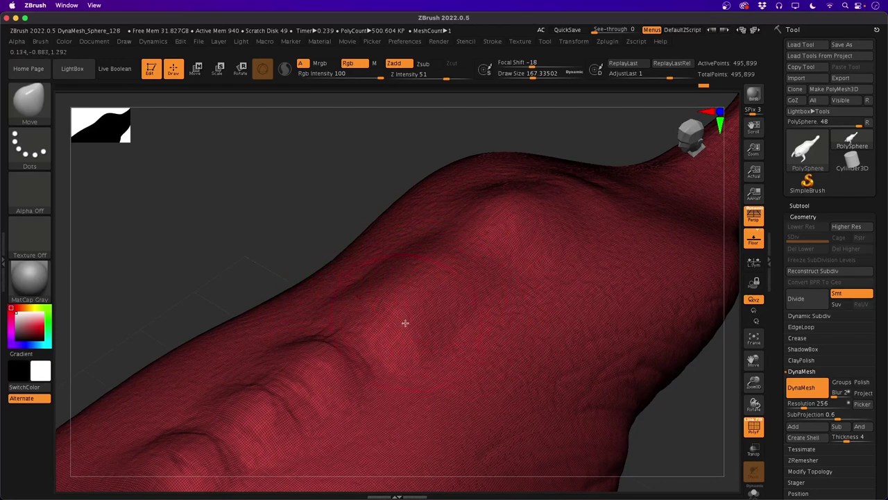
{"action": "key", "text": "space"}
{"action": "mouse_move", "coordinate": [382, 310]}
{"action": "left_mouse_down"}
{"action": "mouse_move", "coordinate": [369, 315]}
{"action": "mouse_move", "coordinate": [394, 318]}
{"action": "left_mouse_up"}
{"action": "left_click_drag", "start_coordinate": [424, 270], "coordinate": [430, 283]}
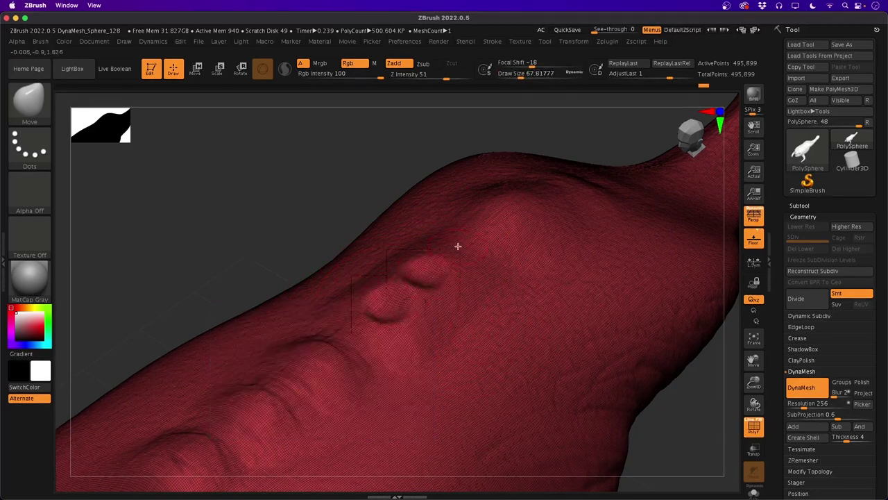
{"action": "left_click_drag", "start_coordinate": [460, 247], "coordinate": [468, 259]}
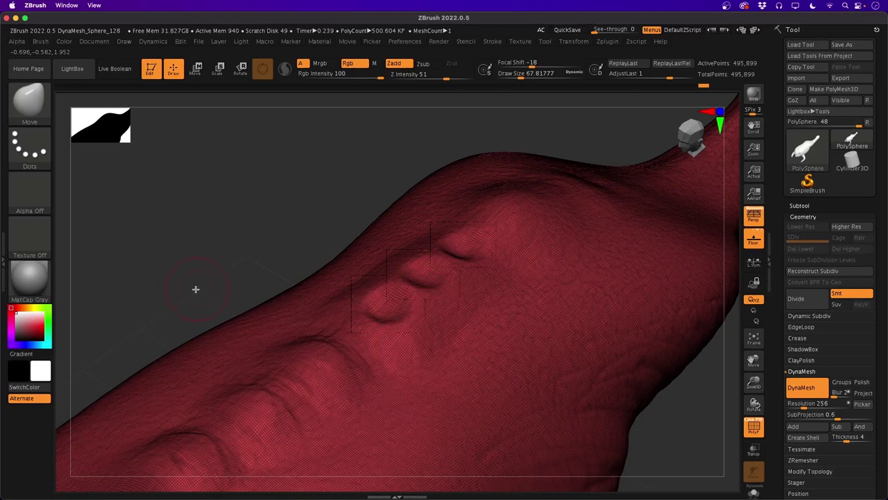
Undo the three small bumps on the back and hide the polyframe
{"action": "key", "text": "super+z"}
{"action": "key", "text": "super+z"}
{"action": "key", "text": "super+z"}
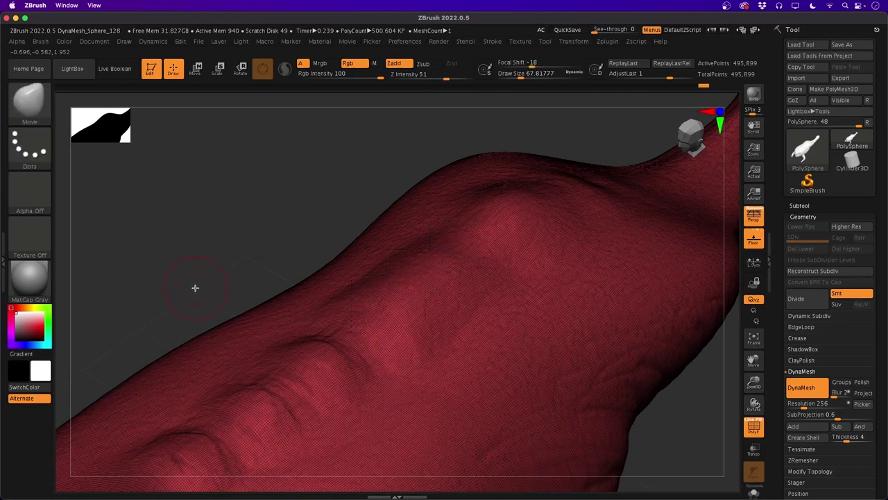
{"action": "key", "text": "shift"}
{"action": "key", "text": "shift+f"}
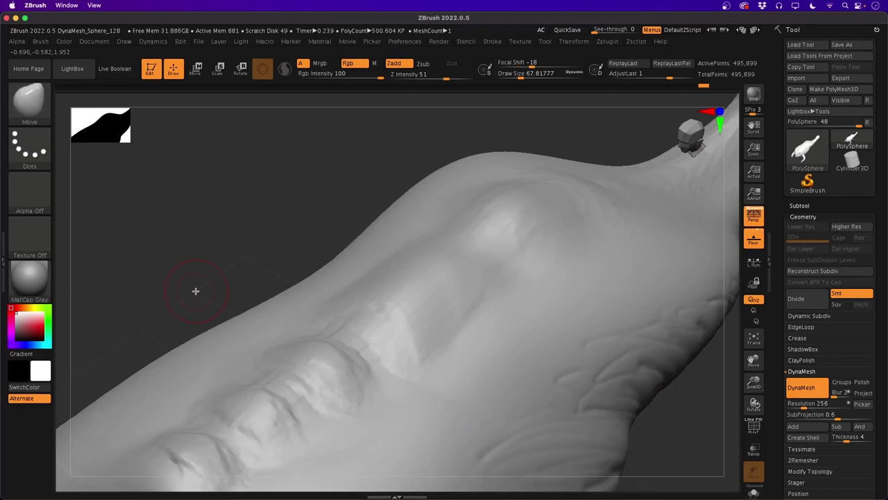
Mask a row of round spots along the middle of the back, from the foremost ridge to the rear bump
{"action": "mouse_move", "coordinate": [194, 283]}
{"action": "left_mouse_down"}
{"action": "mouse_move", "coordinate": [193, 259]}
{"action": "mouse_move", "coordinate": [188, 285]}
{"action": "mouse_move", "coordinate": [229, 292]}
{"action": "mouse_move", "coordinate": [223, 281]}
{"action": "left_mouse_up"}
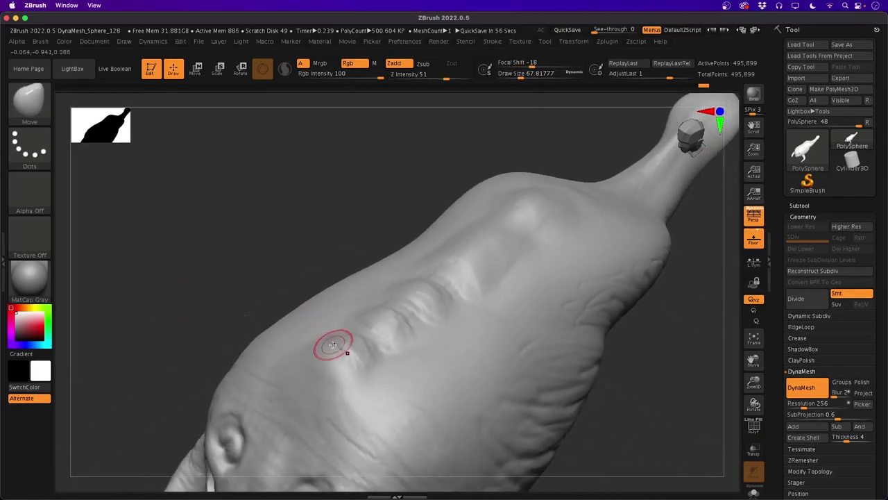
{"action": "key", "text": "ctrl"}
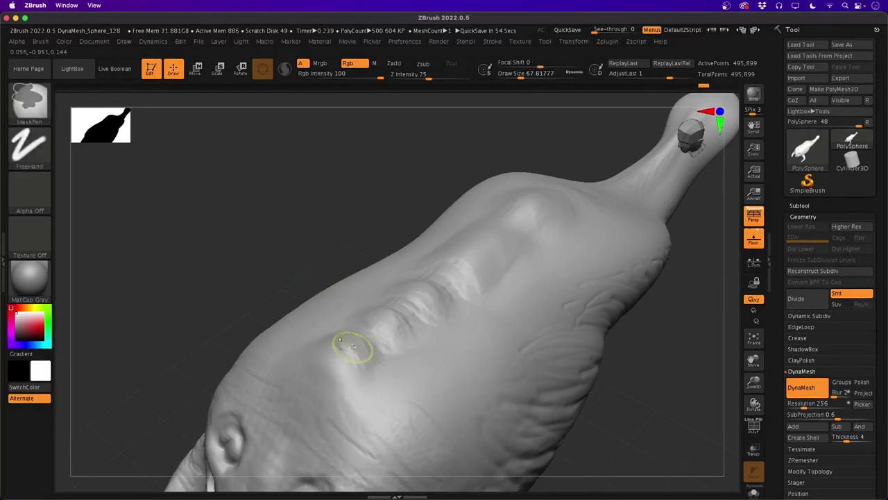
{"action": "left_click", "coordinate": [346, 347], "text": "ctrl"}
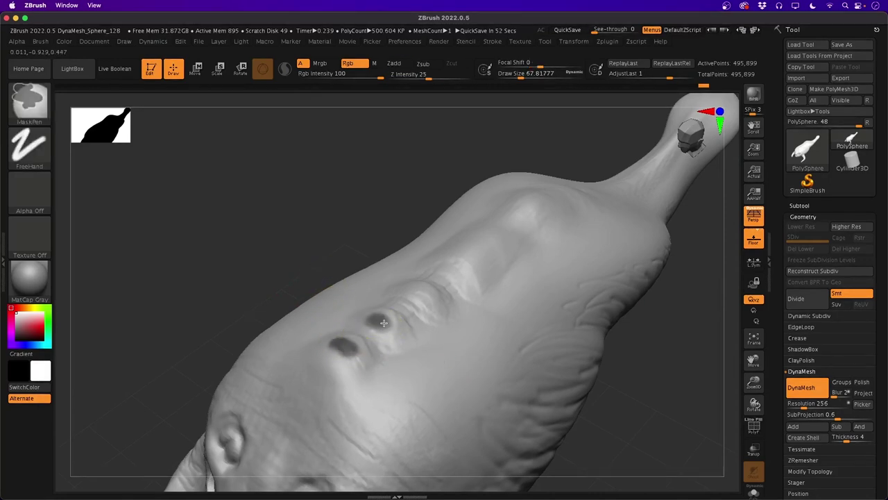
{"action": "left_click", "coordinate": [379, 321], "text": "ctrl"}
{"action": "left_click", "coordinate": [410, 298], "text": "ctrl"}
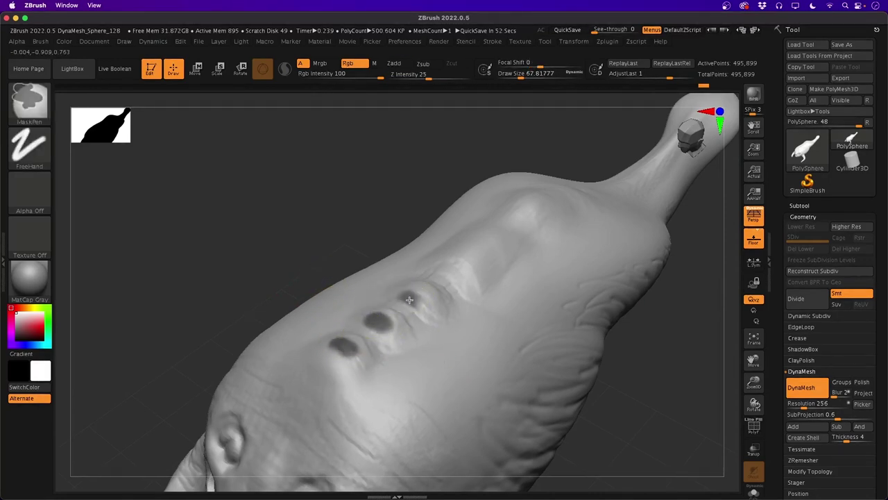
{"action": "left_click", "coordinate": [446, 270], "text": "ctrl"}
{"action": "left_click", "coordinate": [476, 246], "text": "ctrl"}
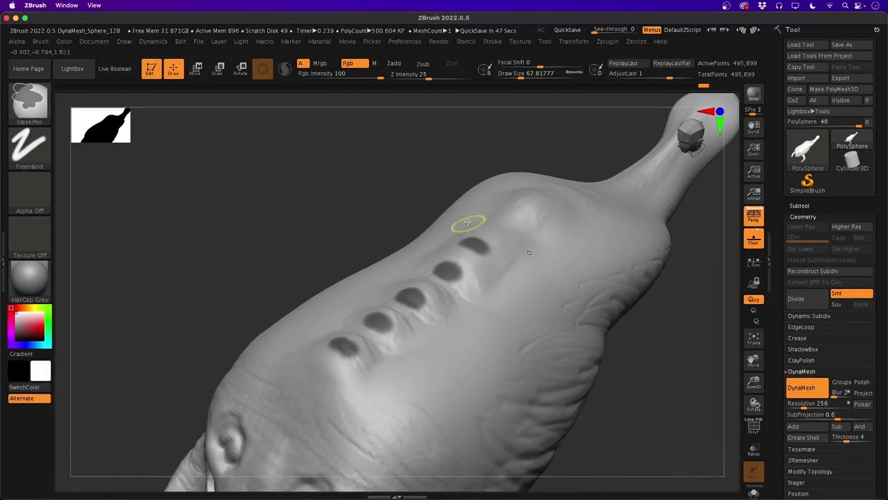
{"action": "left_click", "coordinate": [502, 223], "text": "ctrl"}
{"action": "left_click", "coordinate": [523, 205], "text": "ctrl"}
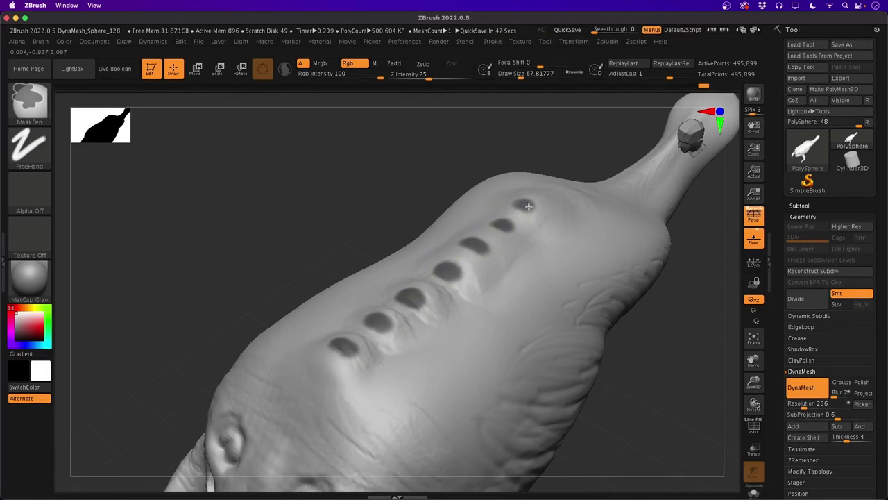
Extend the row of masked spots onto the head, using a draw size of about 49 for the foremost spot
{"action": "left_click", "coordinate": [313, 392], "text": "ctrl"}
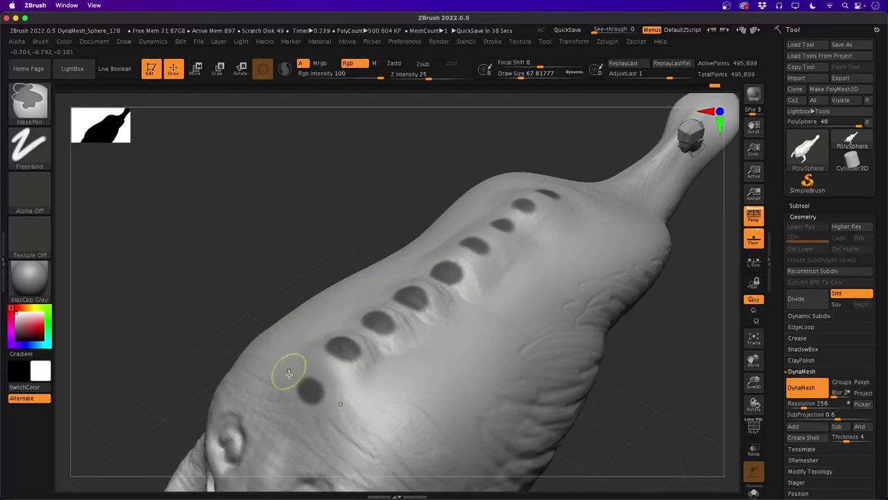
{"action": "left_click", "coordinate": [291, 424], "text": "ctrl"}
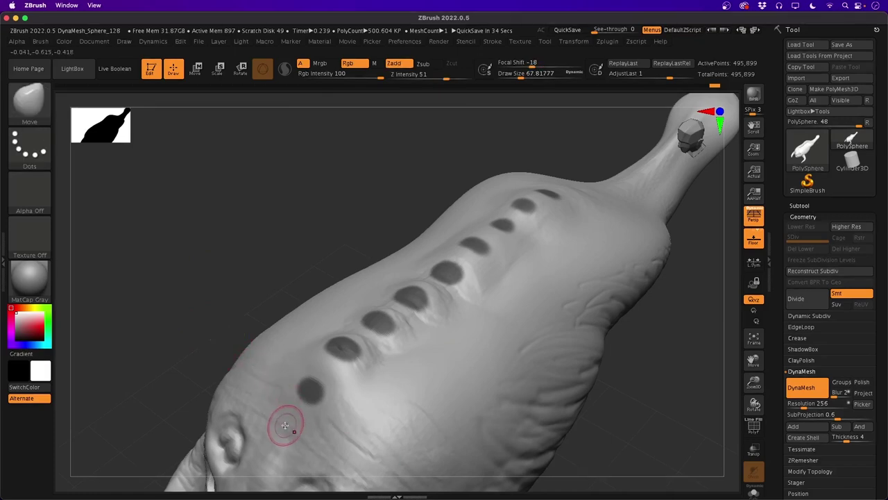
{"action": "key", "text": "space"}
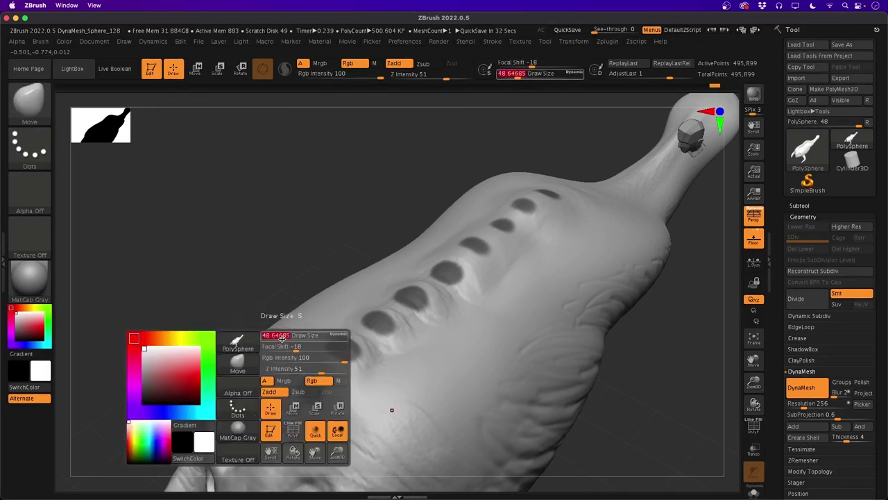
{"action": "key", "text": "ctrl"}
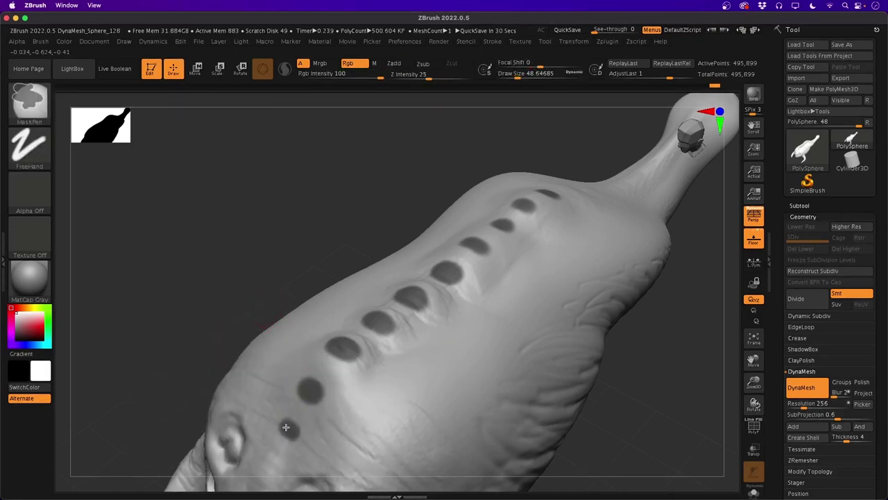
{"action": "left_click_drag", "start_coordinate": [286, 427], "coordinate": [284, 428], "text": "ctrl"}
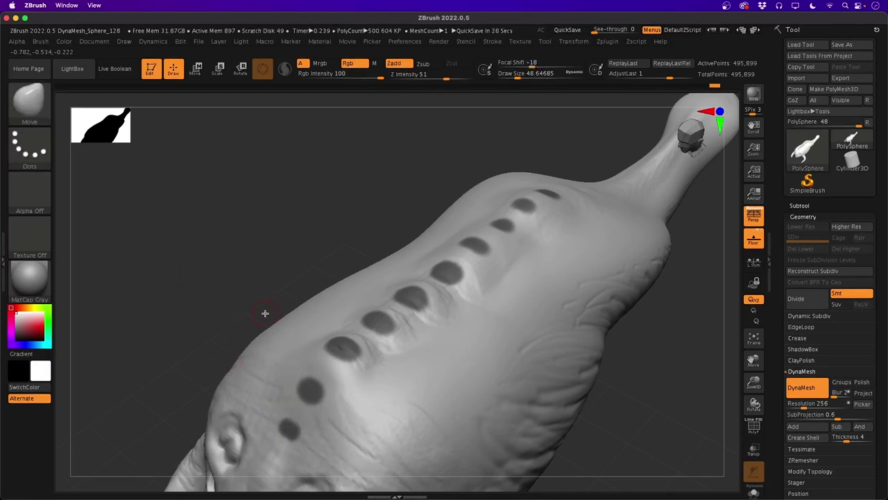
Try blurring the masked spots along the back, and restore their sharp edges through the undo history
{"action": "key", "text": "ctrl"}
{"action": "key", "text": "shift"}
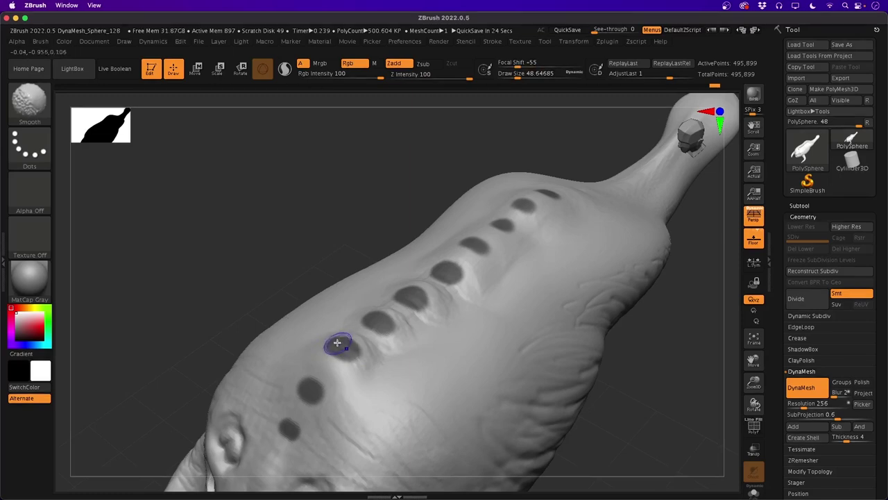
{"action": "key", "text": "ctrl"}
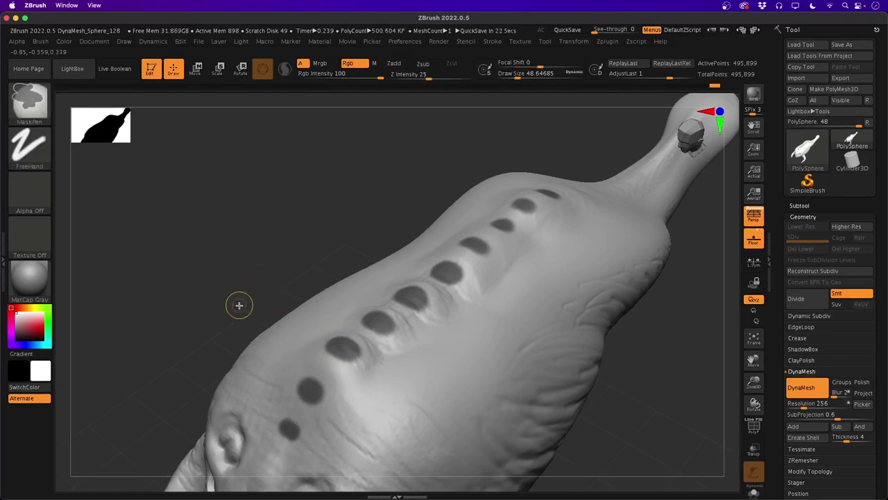
{"action": "key", "text": "ctrl+z"}
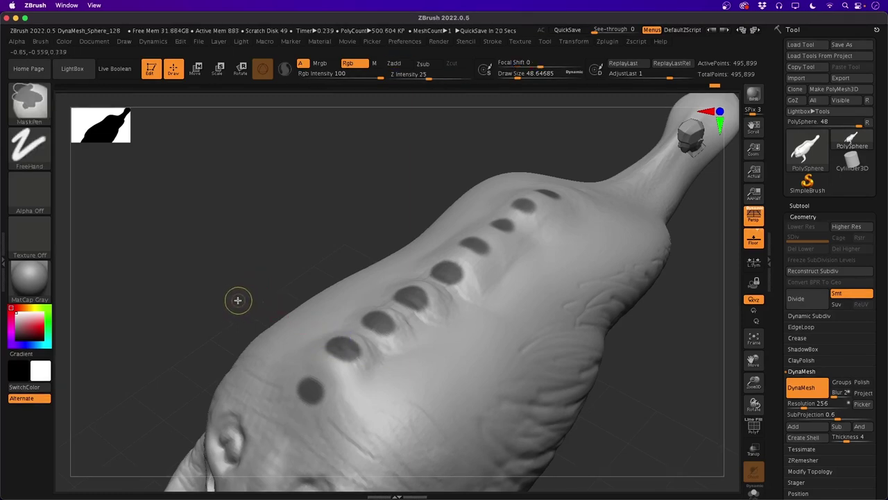
{"action": "key", "text": "ctrl+shift+z"}
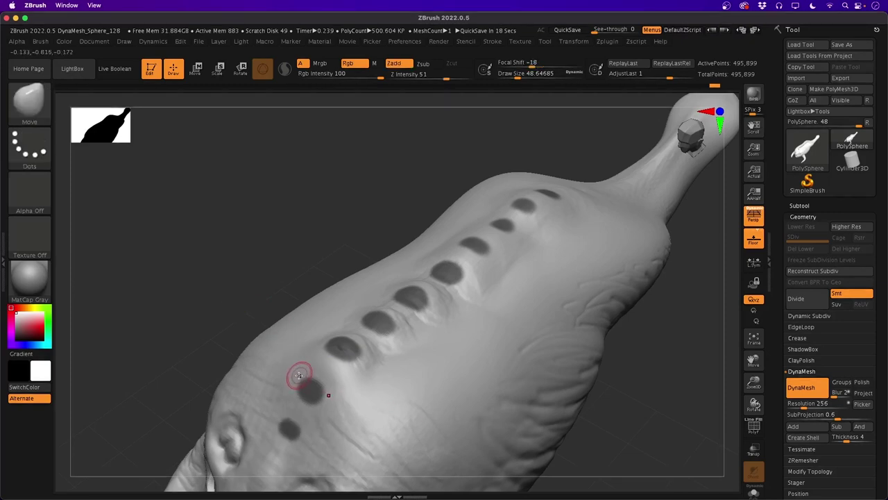
{"action": "key", "text": "ctrl"}
{"action": "key", "text": "ctrl+z"}
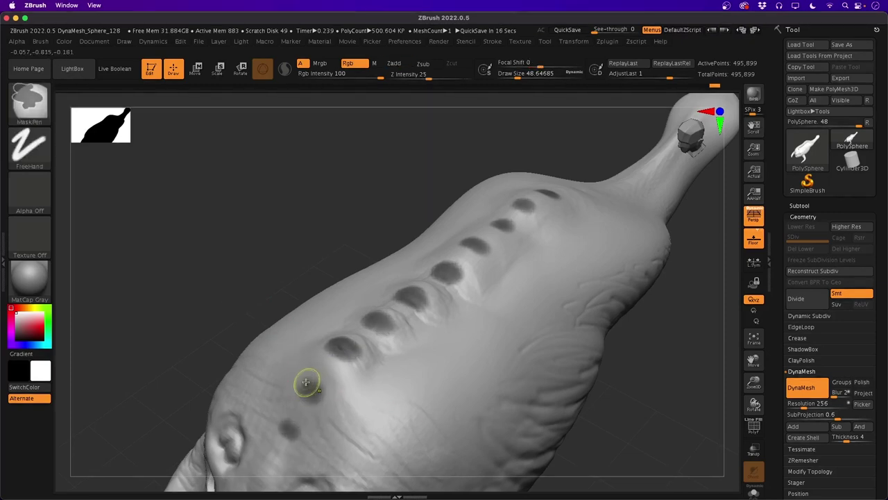
{"action": "key", "text": "ctrl+shift+z"}
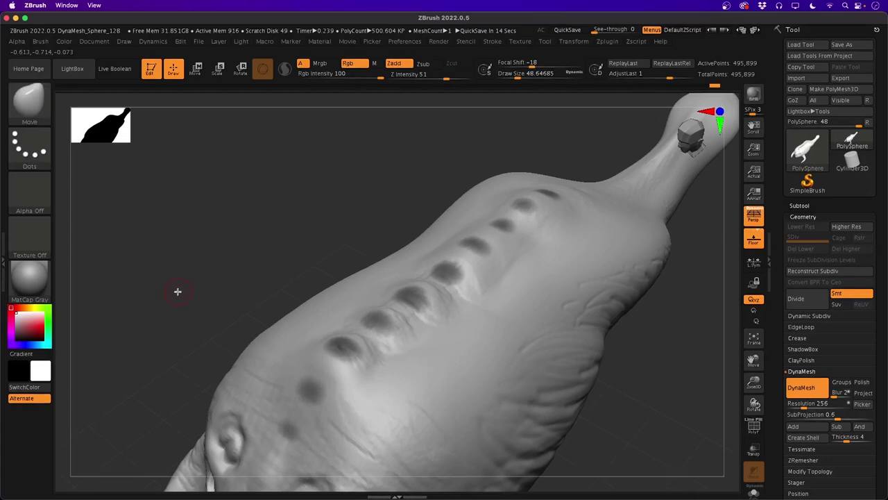
{"action": "key", "text": "ctrl+shift+z"}
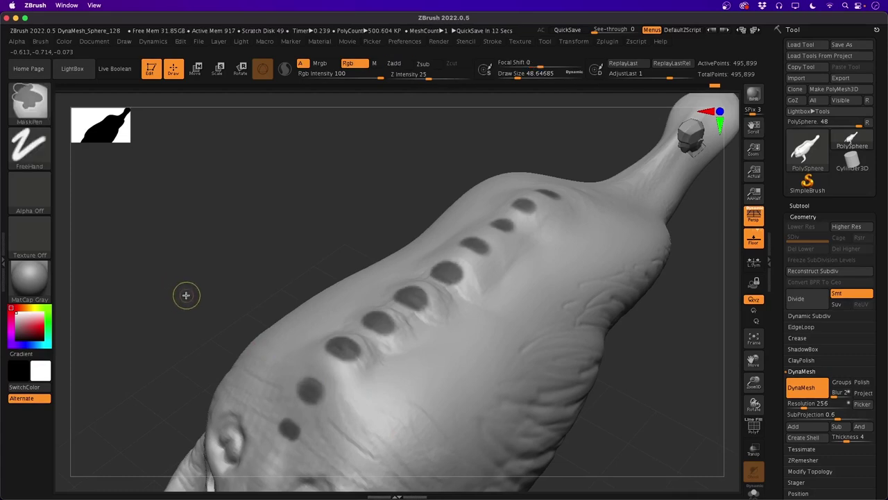
{"action": "key", "text": "ctrl+z"}
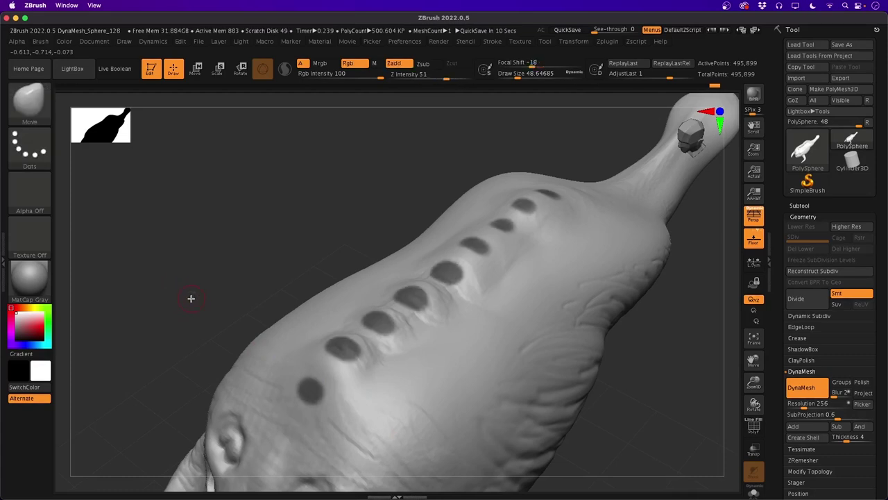
{"action": "key", "text": "ctrl+shift+z"}
{"action": "key", "text": "ctrl+shift+z"}
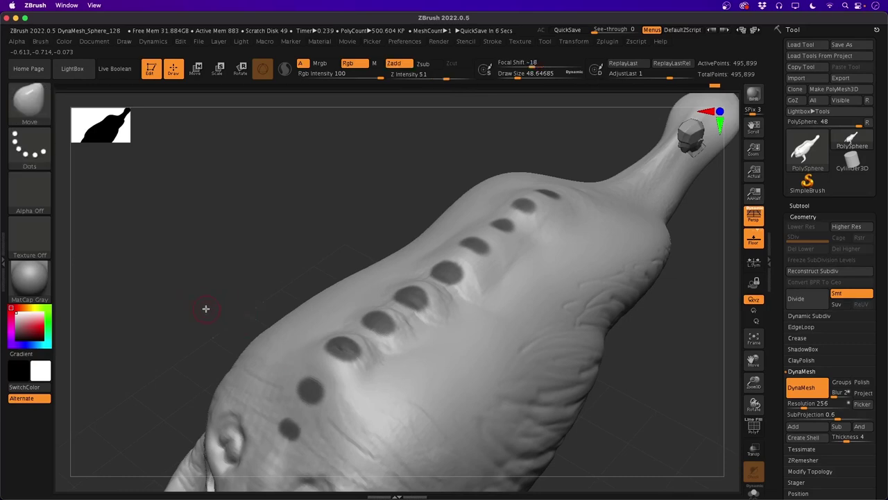
Invert the mask so that only the spots along the back remain editable, and view the creature from the side
{"action": "key", "text": "ctrl"}
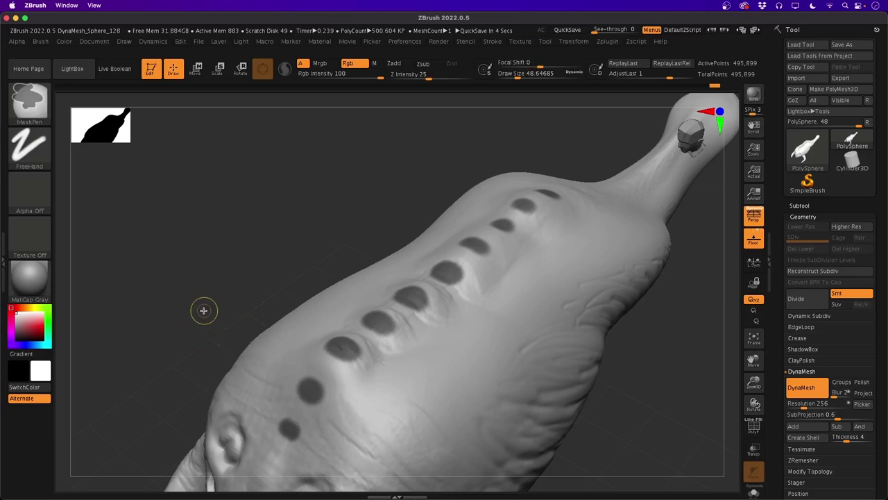
{"action": "left_click", "coordinate": [203, 311], "text": "ctrl"}
{"action": "left_click_drag", "start_coordinate": [186, 361], "coordinate": [174, 333]}
{"action": "left_click_drag", "start_coordinate": [206, 373], "coordinate": [188, 305]}
Place the Move gizmo above the back and pull the unmasked spots straight up into a row of spikes
{"action": "left_click", "coordinate": [195, 69]}
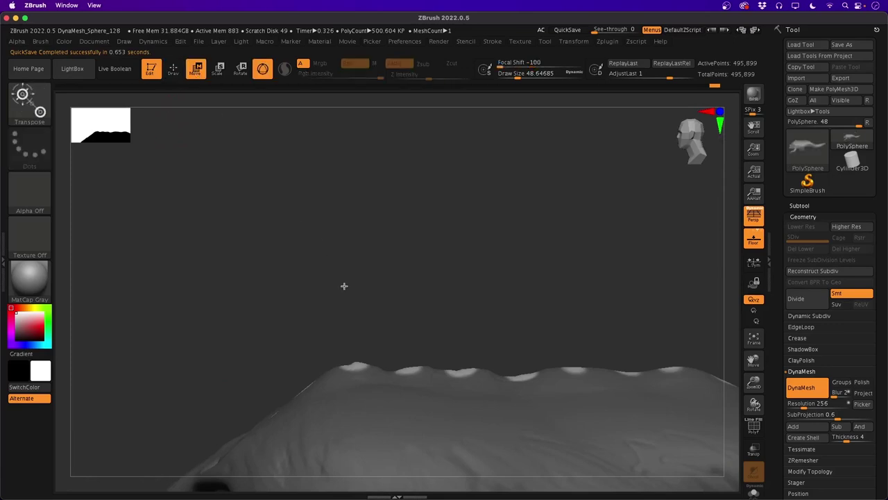
{"action": "left_click_drag", "start_coordinate": [214, 354], "coordinate": [291, 145], "text": "alt"}
{"action": "left_click_drag", "start_coordinate": [276, 311], "coordinate": [264, 241], "text": "alt"}
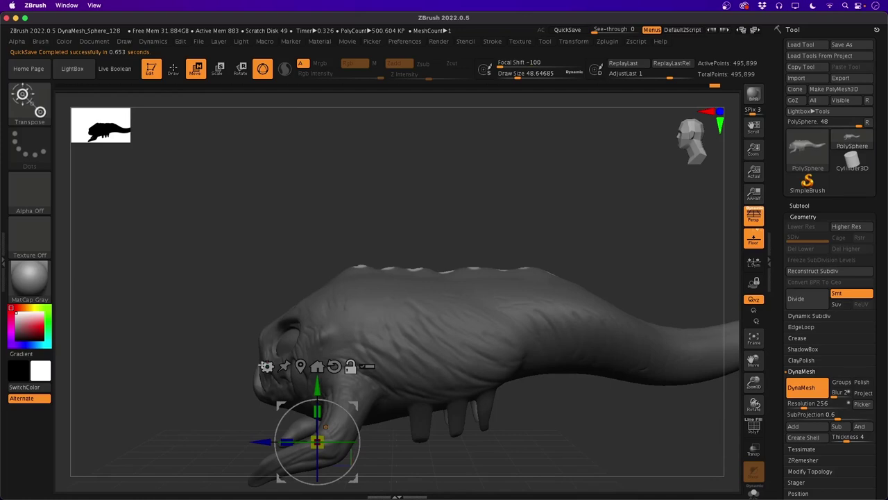
{"action": "left_click_drag", "start_coordinate": [277, 408], "coordinate": [370, 179]}
{"action": "left_click_drag", "start_coordinate": [297, 246], "coordinate": [298, 299], "text": "alt"}
{"action": "left_click_drag", "start_coordinate": [279, 195], "coordinate": [247, 326], "text": "alt"}
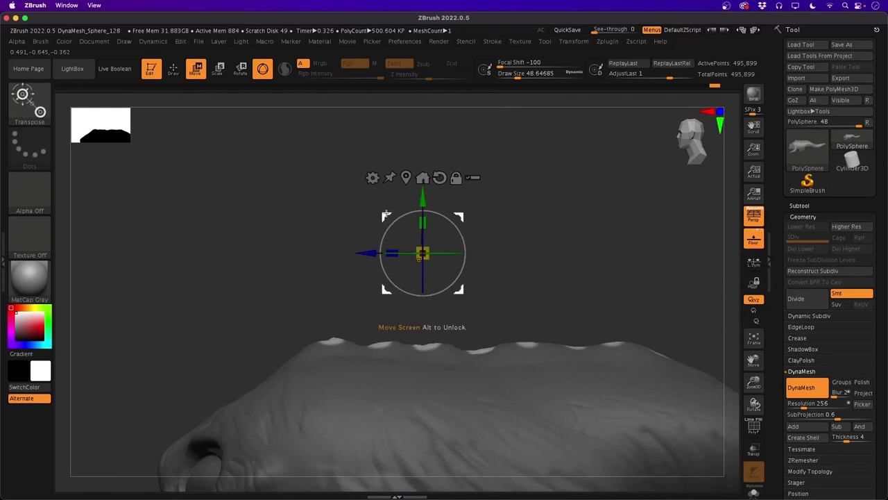
{"action": "left_click_drag", "start_coordinate": [421, 197], "coordinate": [385, 193]}
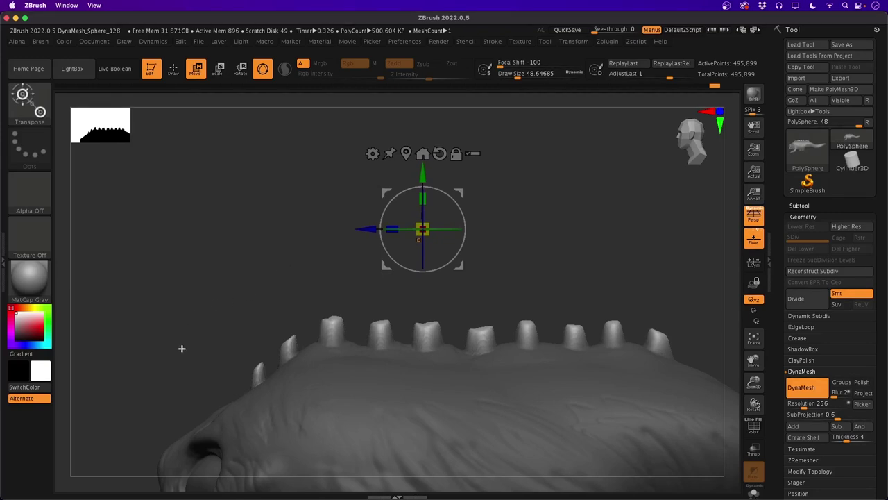
Taper and tilt the unmasked spikes along the back with the gizmo, and clear the mask in Draw mode
{"action": "left_click_drag", "start_coordinate": [410, 219], "coordinate": [369, 229]}
{"action": "left_click_drag", "start_coordinate": [420, 197], "coordinate": [382, 196]}
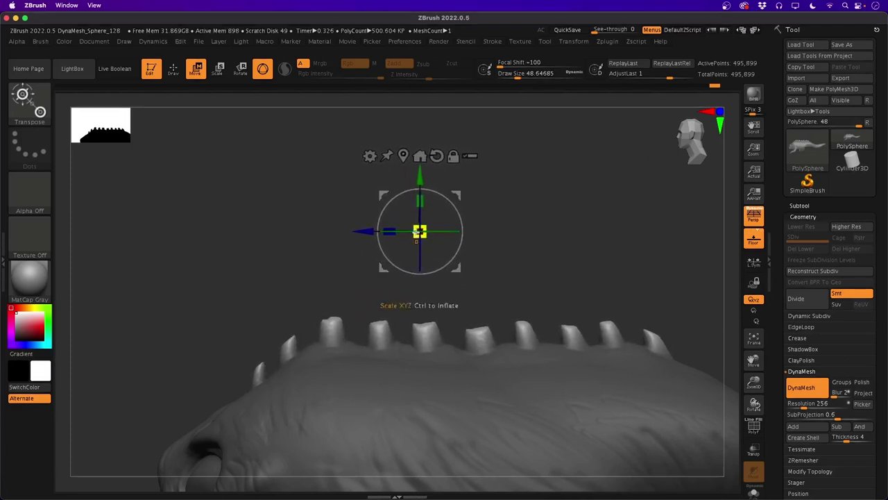
{"action": "left_click_drag", "start_coordinate": [419, 231], "coordinate": [419, 230]}
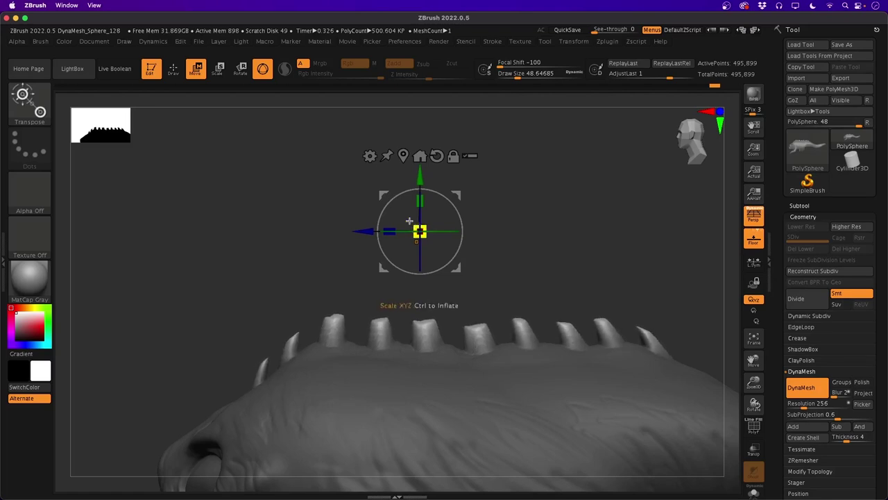
{"action": "left_click_drag", "start_coordinate": [382, 195], "coordinate": [387, 203]}
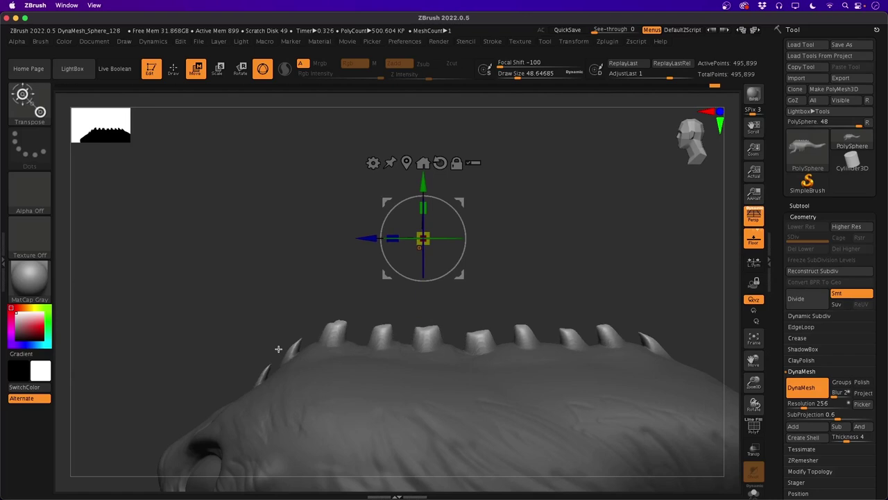
{"action": "left_click_drag", "start_coordinate": [279, 349], "coordinate": [163, 355]}
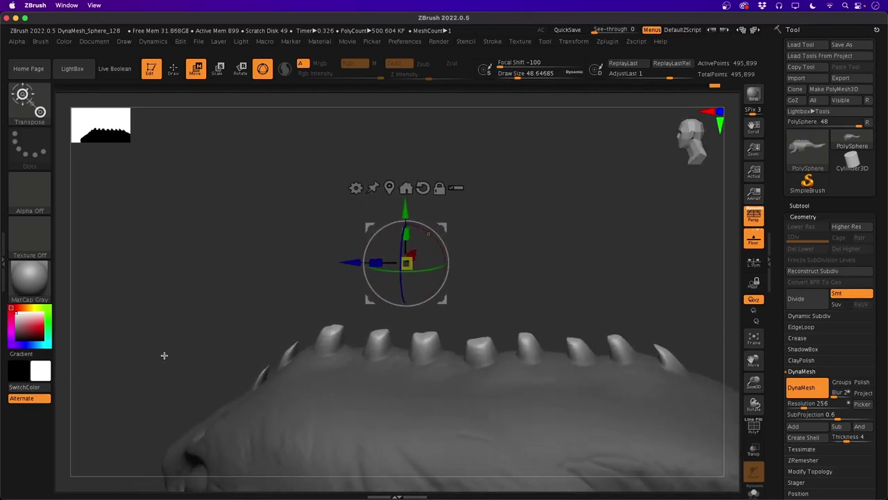
{"action": "left_click", "coordinate": [173, 70]}
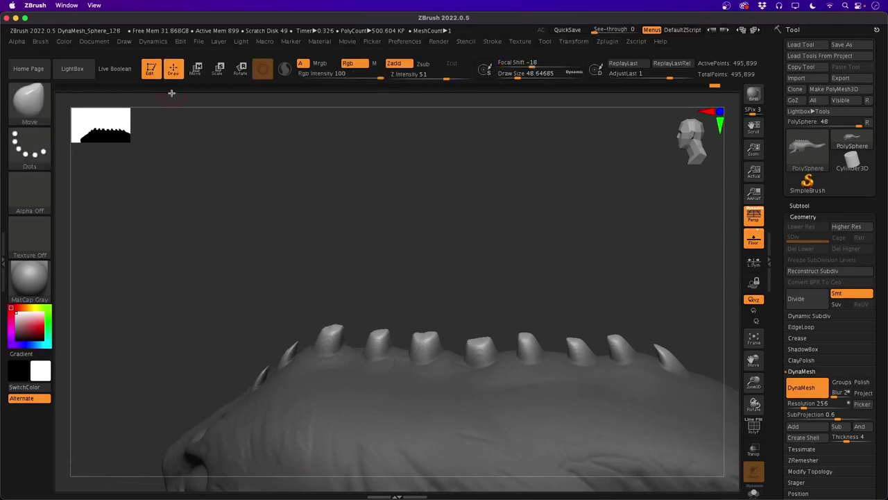
{"action": "left_click_drag", "start_coordinate": [155, 296], "coordinate": [172, 319], "text": "ctrl"}
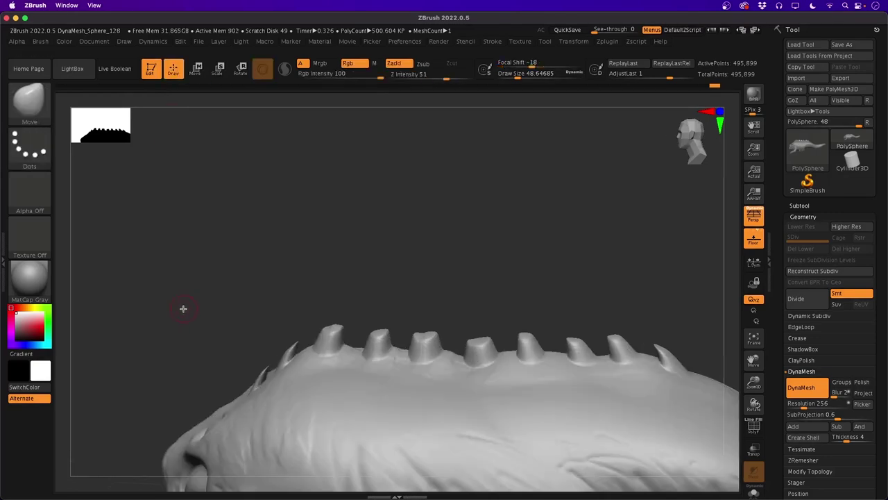
Paint a continuous mask band over the whole row of spikes, working from the head to the rear of the back
{"action": "key", "text": "f"}
{"action": "left_click_drag", "start_coordinate": [225, 426], "coordinate": [188, 406]}
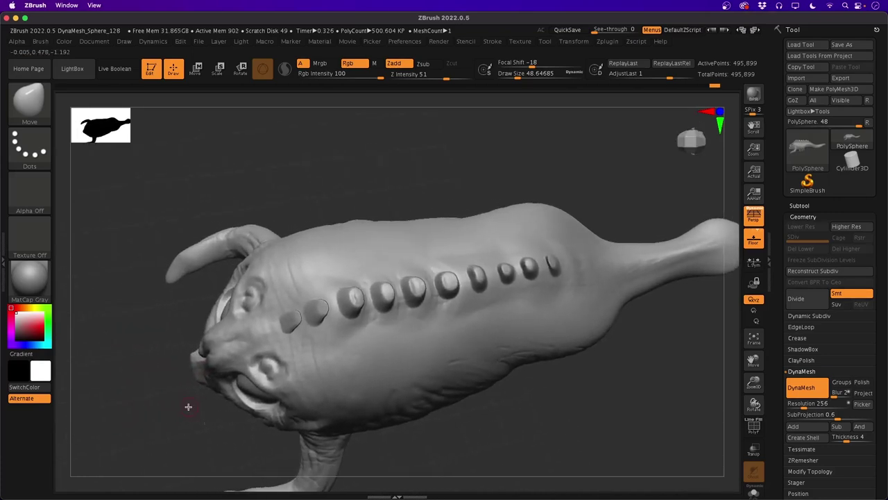
{"action": "key", "text": "shift"}
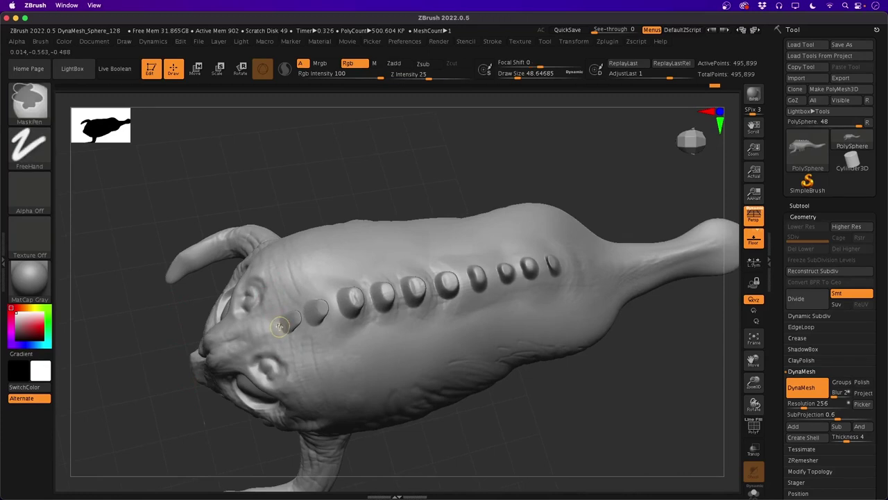
{"action": "key", "text": "space"}
{"action": "key", "text": "space"}
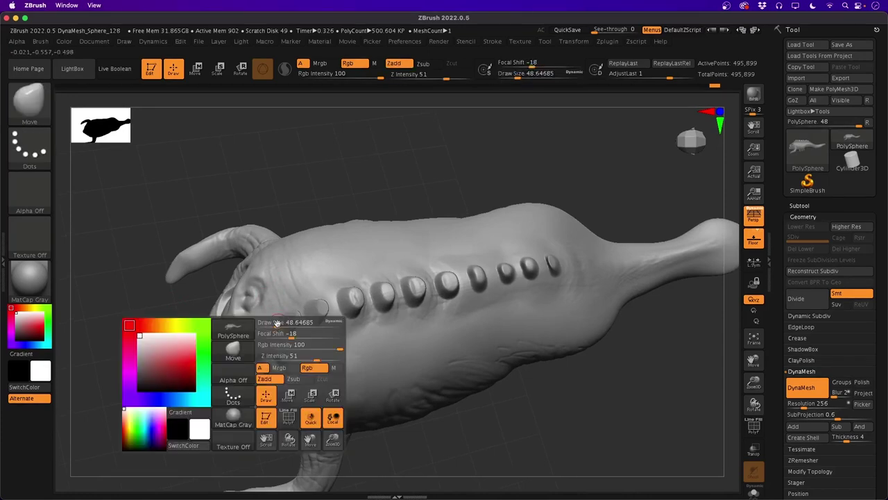
{"action": "left_click_drag", "start_coordinate": [278, 324], "coordinate": [565, 259]}
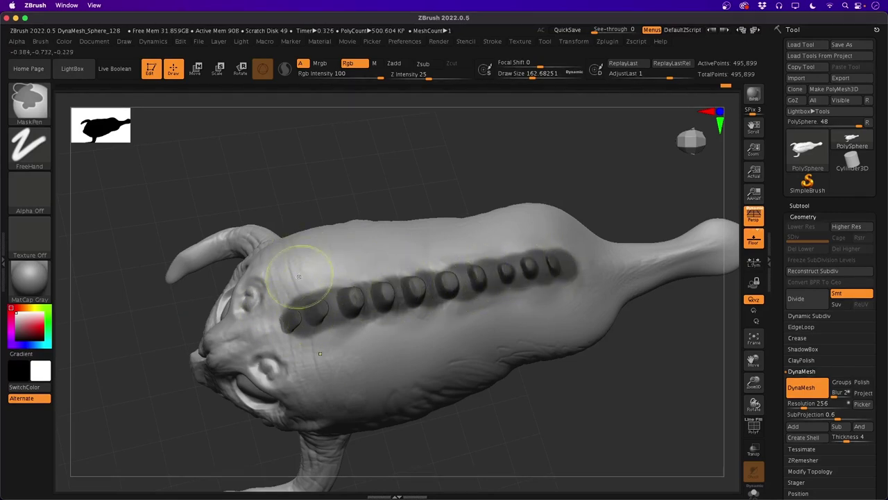
Widen and even out the mask band around the front and middle spikes with a draw size of about 90
{"action": "key", "text": "space"}
{"action": "left_click_drag", "start_coordinate": [292, 313], "coordinate": [291, 314]}
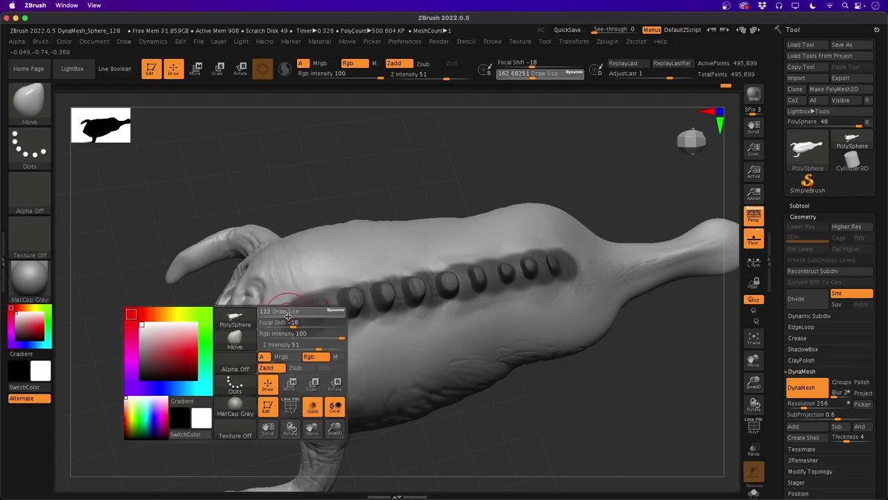
{"action": "key", "text": "ctrl"}
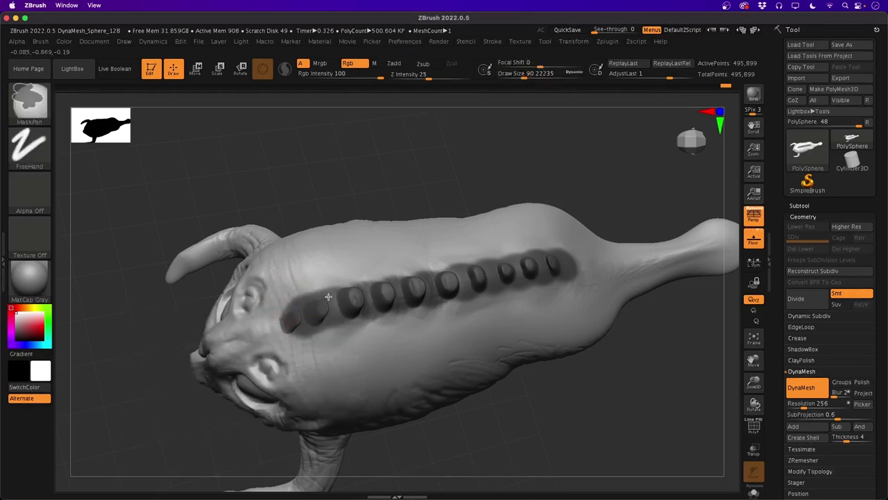
{"action": "mouse_move", "coordinate": [343, 295]}
{"action": "right_mouse_down"}
{"action": "mouse_move", "coordinate": [251, 240]}
{"action": "mouse_move", "coordinate": [347, 301]}
{"action": "right_mouse_up"}
{"action": "key", "text": "ctrl"}
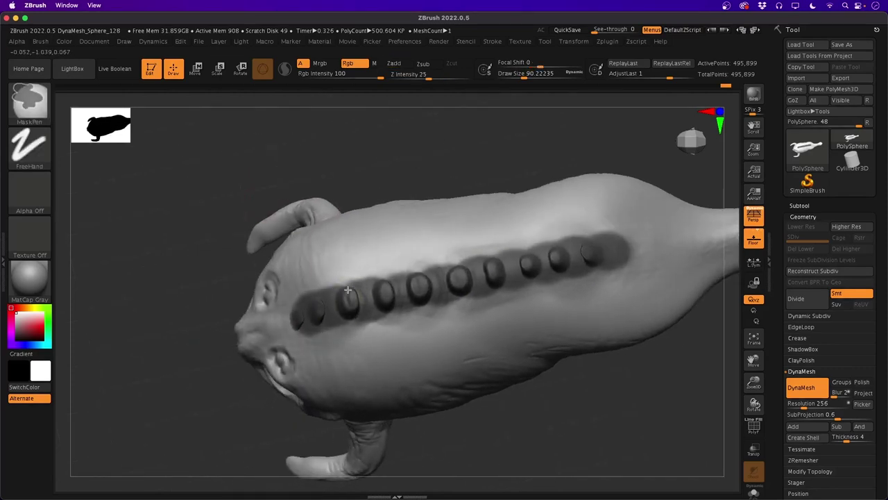
{"action": "left_click_drag", "start_coordinate": [374, 289], "coordinate": [387, 287], "text": "ctrl"}
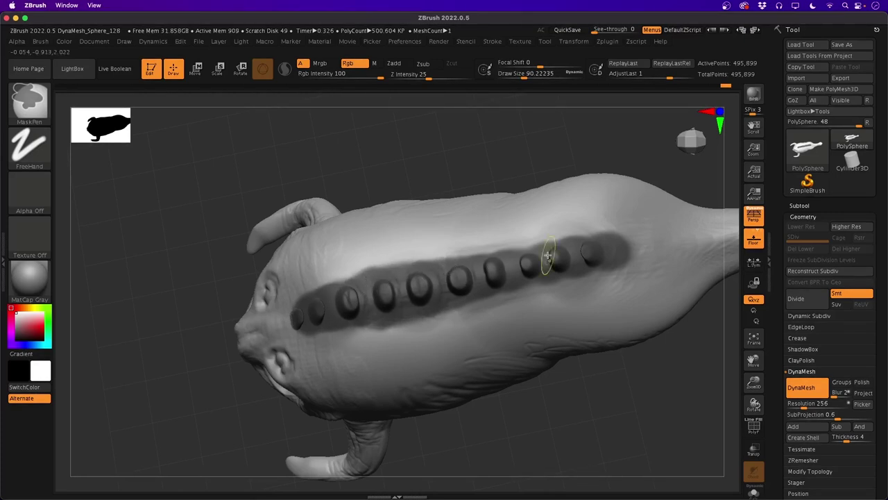
Extend the mask band into a tapering strip along the top of the tail, reducing the draw size to about 35 and 27
{"action": "key", "text": "space"}
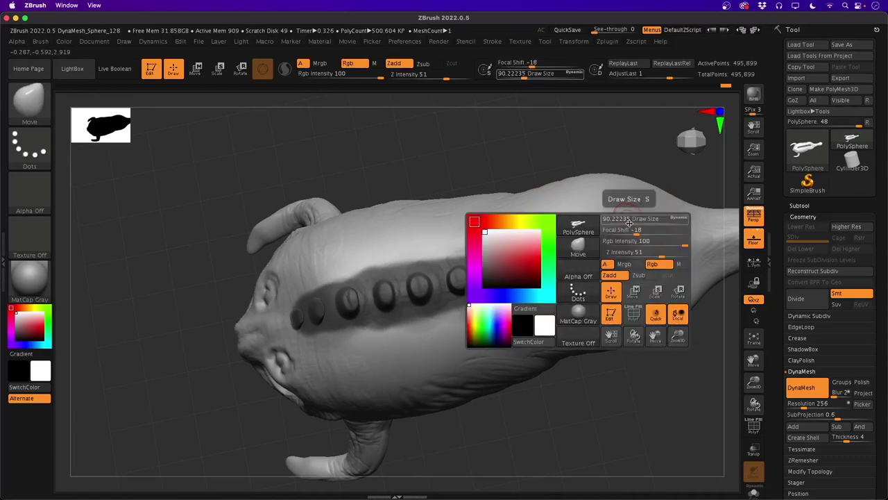
{"action": "left_click_drag", "start_coordinate": [630, 223], "coordinate": [619, 223]}
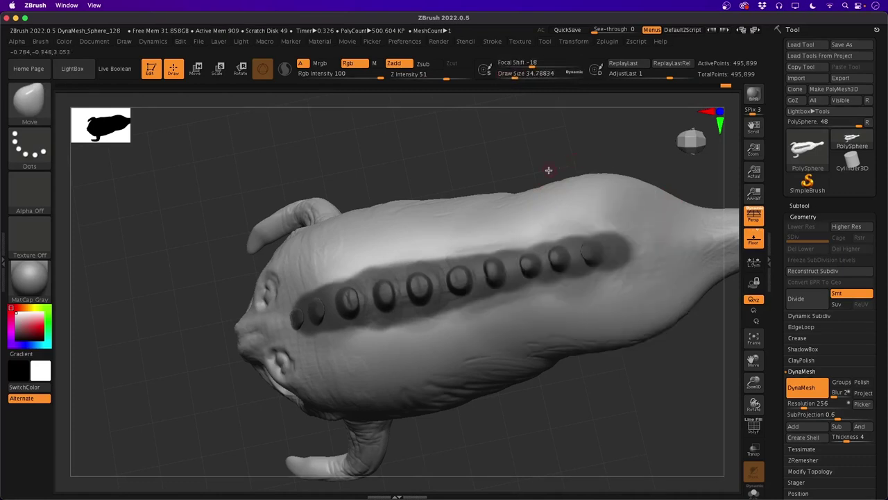
{"action": "left_click_drag", "start_coordinate": [525, 170], "coordinate": [386, 206]}
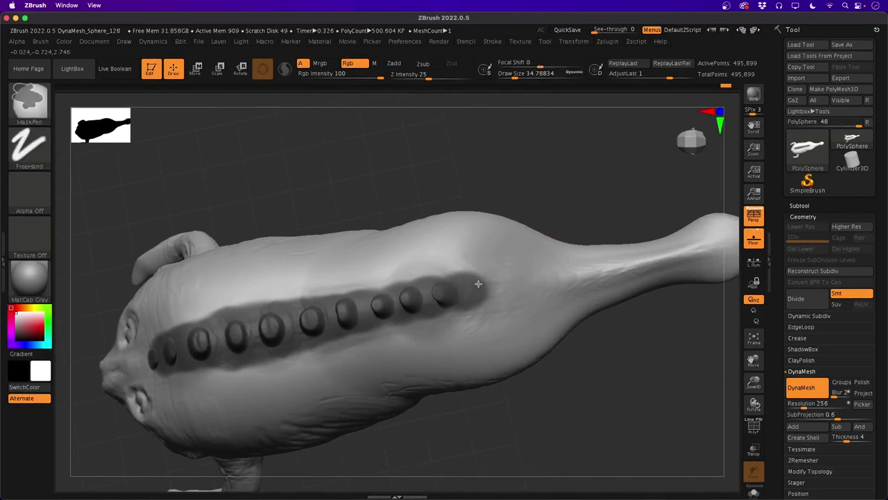
{"action": "left_click_drag", "start_coordinate": [513, 284], "coordinate": [547, 283], "text": "ctrl"}
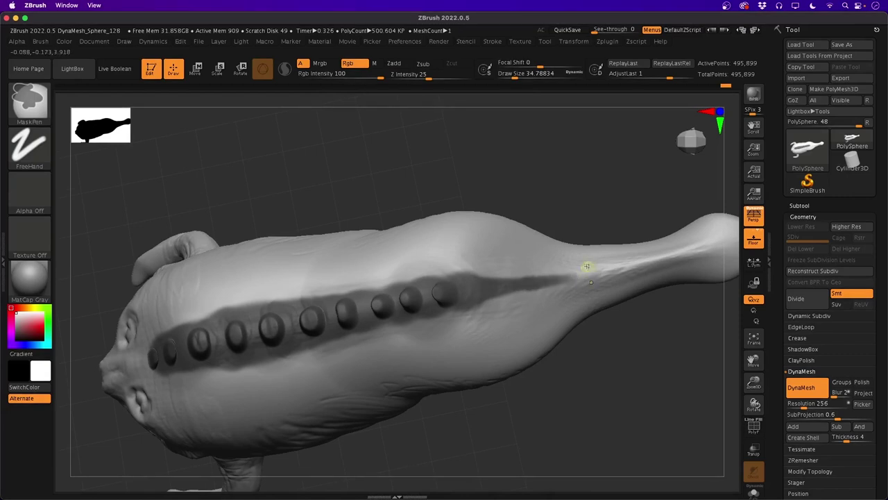
{"action": "key", "text": "space"}
{"action": "left_click_drag", "start_coordinate": [514, 229], "coordinate": [512, 229]}
{"action": "left_click_drag", "start_coordinate": [558, 279], "coordinate": [655, 260], "text": "ctrl"}
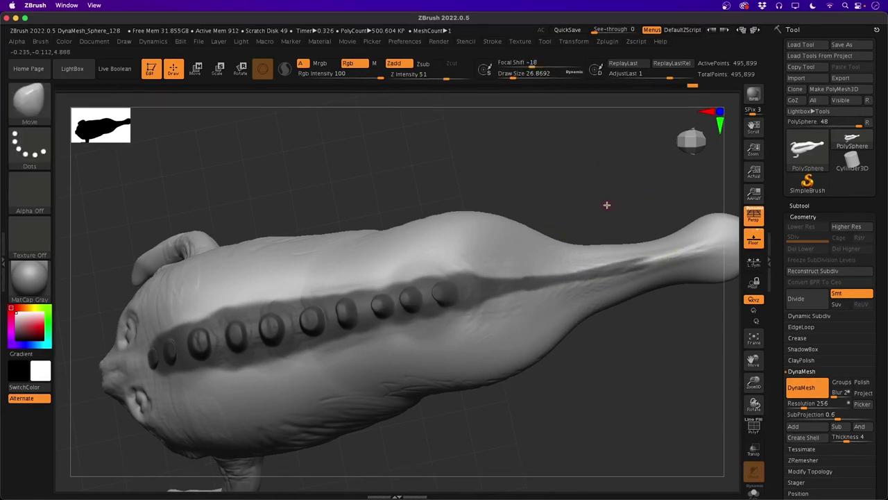
Refine the thin tail mask and scallop both edges of the band around each spike with a draw size of about 27
{"action": "key", "text": "ctrl"}
{"action": "key", "text": "ctrl+shift"}
{"action": "key", "text": "ctrl"}
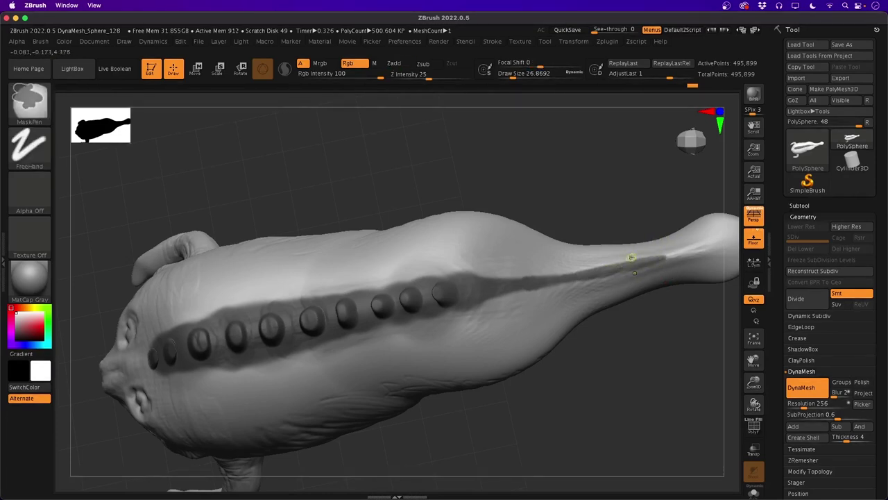
{"action": "key", "text": "ctrl"}
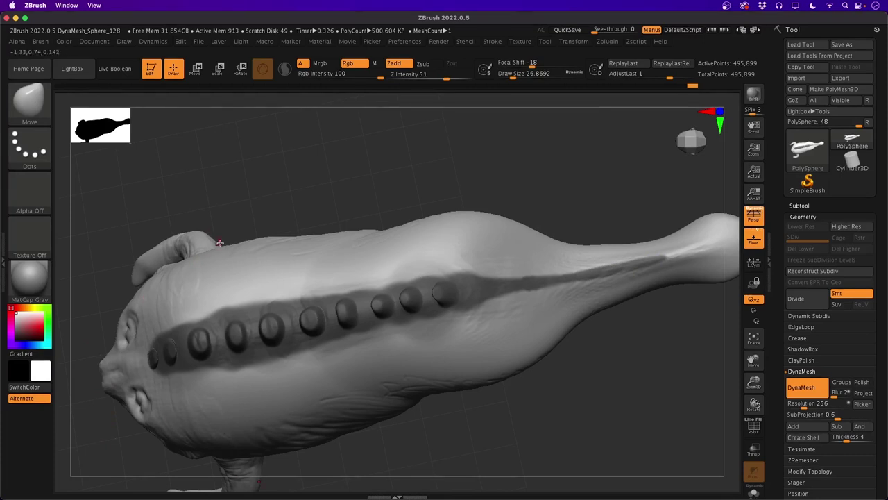
{"action": "key", "text": "ctrl"}
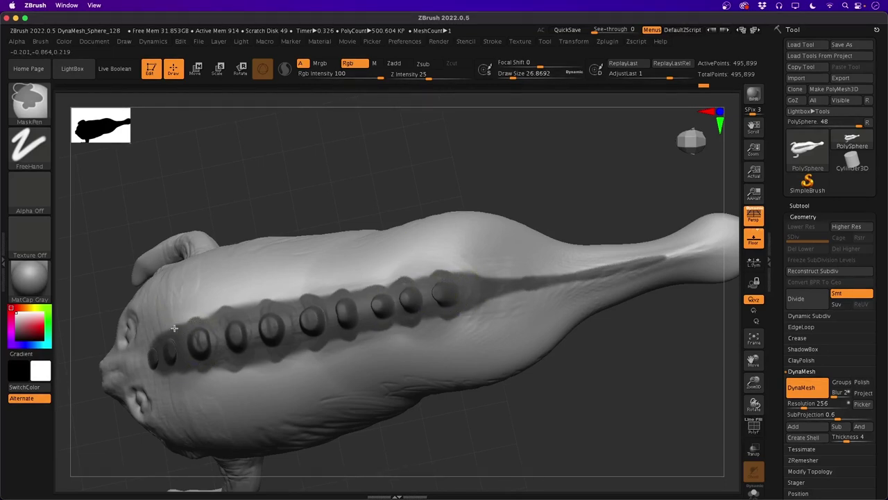
{"action": "left_click_drag", "start_coordinate": [156, 338], "coordinate": [151, 344], "text": "ctrl"}
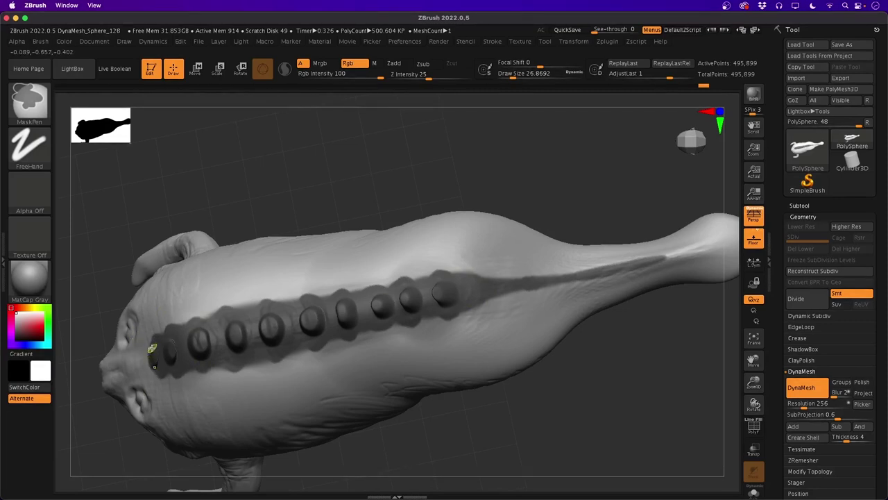
{"action": "key", "text": "ctrl"}
Invert the mask so only the scalloped band with the spikes remains editable, and soften the mask's edges
{"action": "left_click_drag", "start_coordinate": [149, 192], "coordinate": [150, 190]}
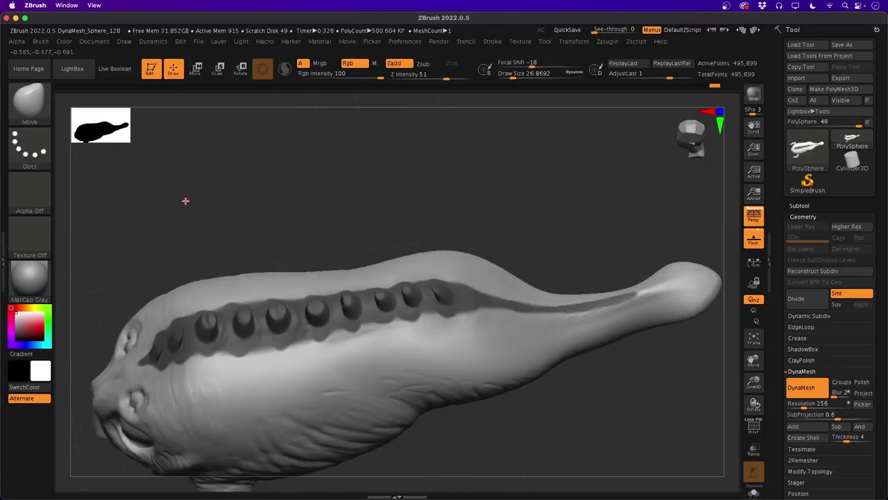
{"action": "key", "text": "ctrl"}
{"action": "mouse_move", "coordinate": [213, 201]}
{"action": "left_mouse_down"}
{"action": "mouse_move", "coordinate": [134, 250]}
{"action": "mouse_move", "coordinate": [168, 190]}
{"action": "left_mouse_up"}
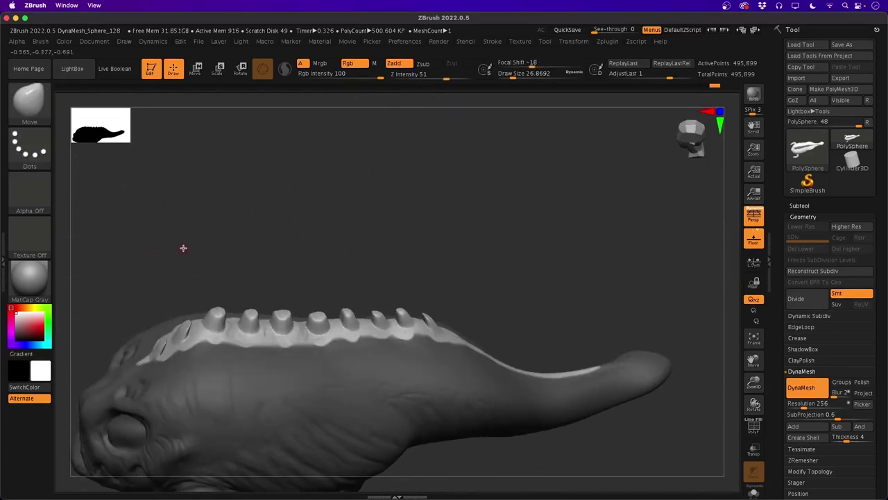
{"action": "mouse_move", "coordinate": [183, 247]}
{"action": "left_mouse_down"}
{"action": "mouse_move", "coordinate": [143, 260]}
{"action": "mouse_move", "coordinate": [135, 293]}
{"action": "mouse_move", "coordinate": [135, 267]}
{"action": "mouse_move", "coordinate": [227, 234]}
{"action": "mouse_move", "coordinate": [204, 267]}
{"action": "mouse_move", "coordinate": [200, 252]}
{"action": "mouse_move", "coordinate": [199, 311]}
{"action": "mouse_move", "coordinate": [184, 287]}
{"action": "mouse_move", "coordinate": [200, 220]}
{"action": "left_mouse_up"}
{"action": "key", "text": "ctrl"}
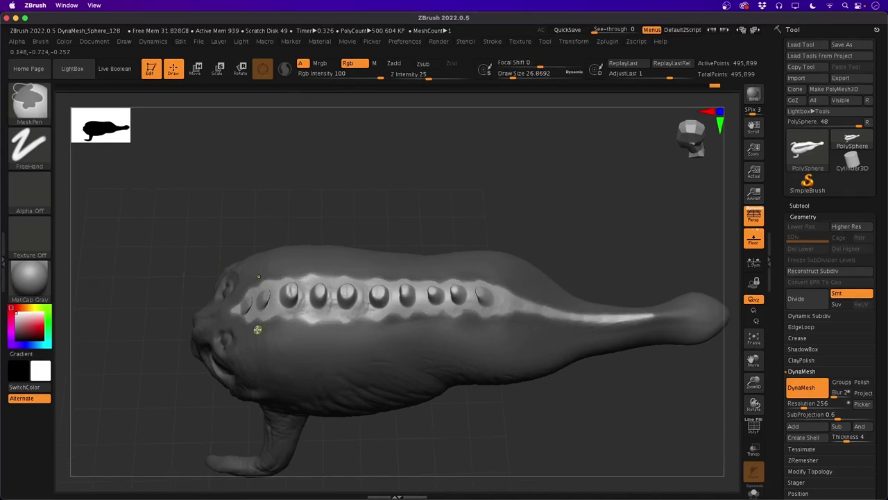
{"action": "mouse_move", "coordinate": [162, 297]}
{"action": "left_mouse_down"}
{"action": "mouse_move", "coordinate": [141, 260]}
{"action": "mouse_move", "coordinate": [199, 250]}
{"action": "left_mouse_up"}
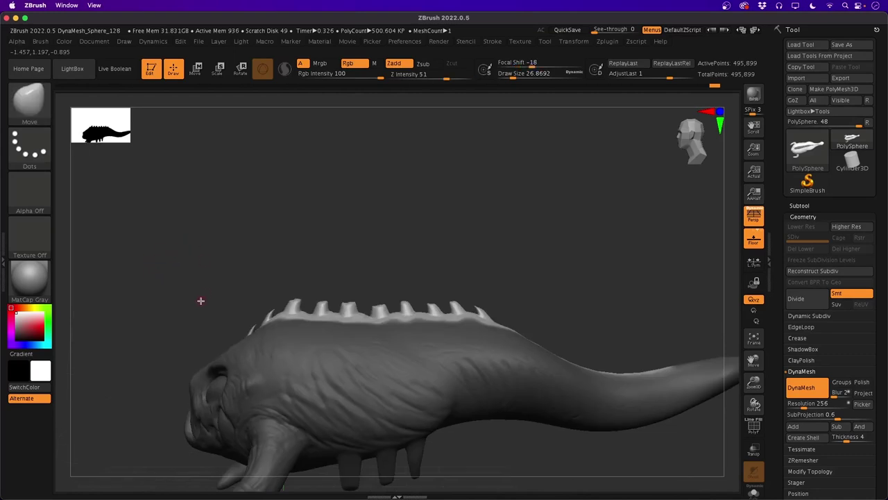
Raise the unmasked spiked band above the back into a ridge with the Move gizmo
{"action": "mouse_move", "coordinate": [201, 300]}
{"action": "left_mouse_down", "text": "alt"}
{"action": "mouse_move", "coordinate": [188, 287]}
{"action": "mouse_move", "coordinate": [202, 349]}
{"action": "mouse_move", "coordinate": [127, 226]}
{"action": "left_mouse_up", "text": "alt"}
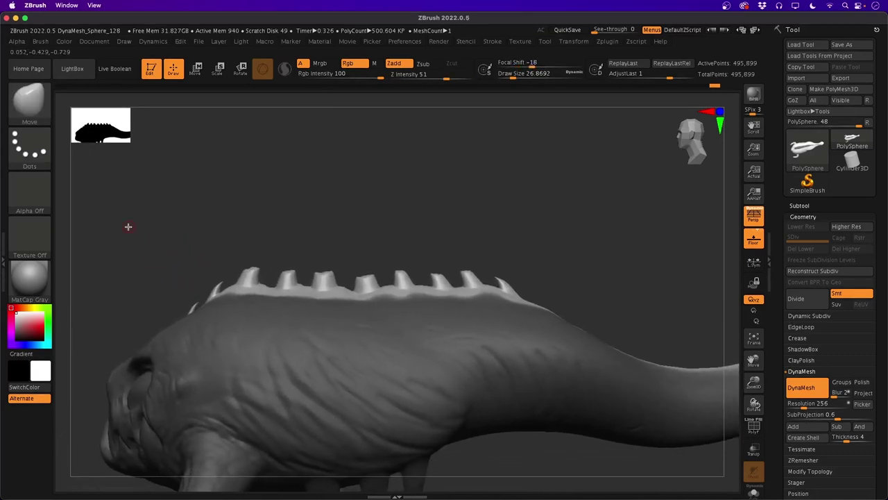
{"action": "left_click", "coordinate": [197, 69]}
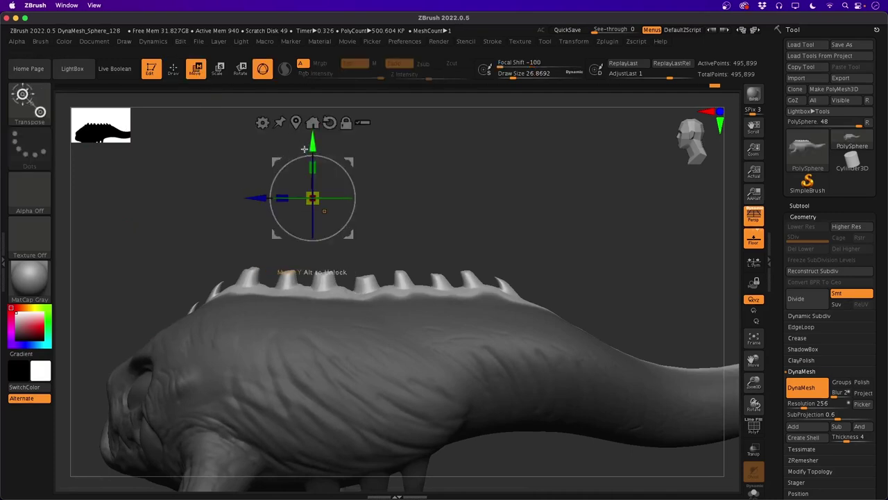
{"action": "left_click_drag", "start_coordinate": [311, 161], "coordinate": [291, 143]}
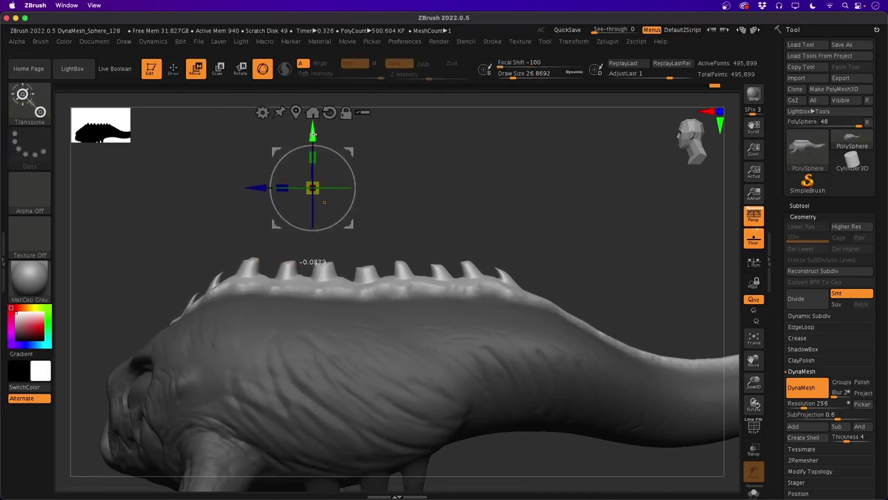
{"action": "left_click_drag", "start_coordinate": [265, 185], "coordinate": [282, 185]}
Try narrowing the raised spiked ridge with the gizmo, and undo the scaling
{"action": "left_click_drag", "start_coordinate": [312, 153], "coordinate": [190, 227]}
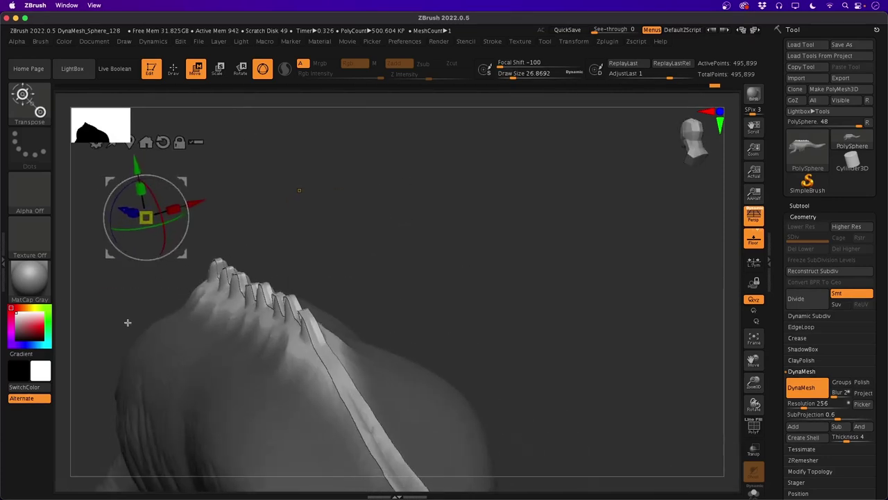
{"action": "left_click_drag", "start_coordinate": [109, 319], "coordinate": [96, 337]}
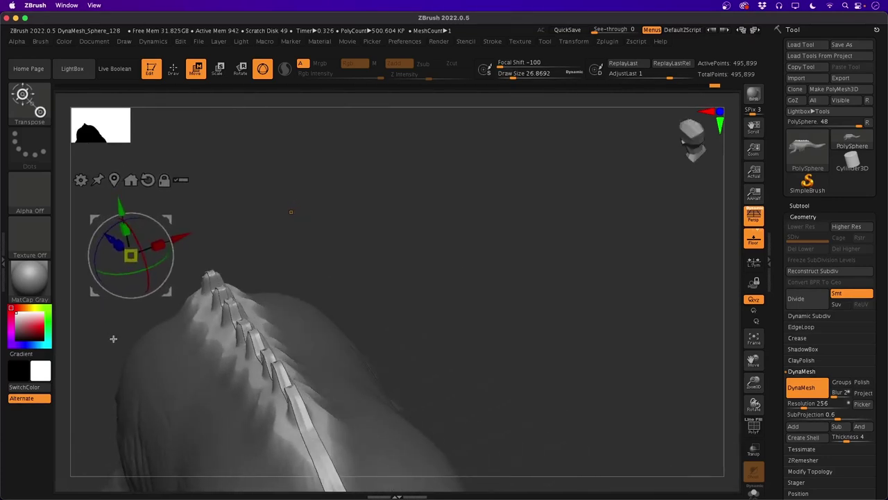
{"action": "key", "text": "ctrl+z"}
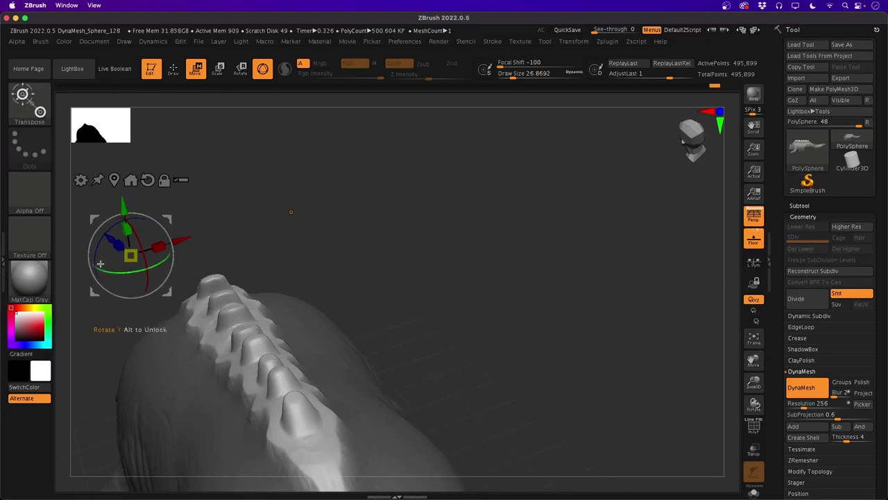
Leave the gizmo for Draw mode and clear the mask from the creature's body
{"action": "left_click_drag", "start_coordinate": [100, 263], "coordinate": [115, 303]}
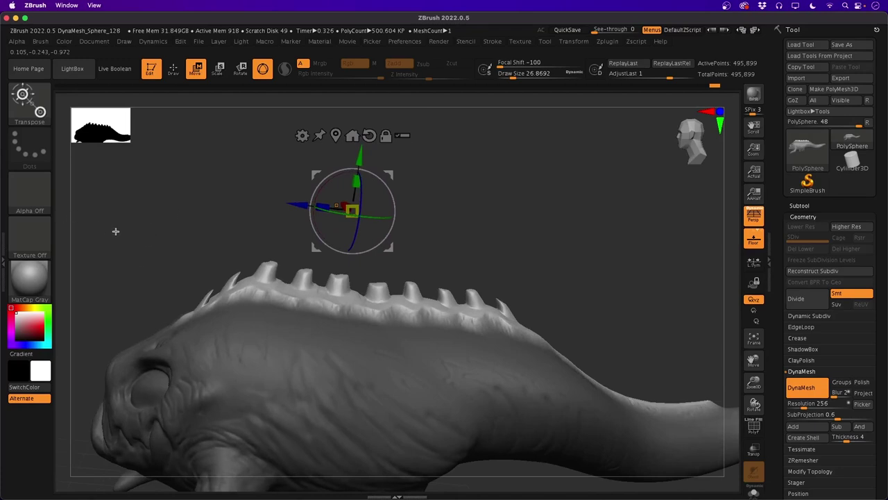
{"action": "left_click", "coordinate": [172, 69]}
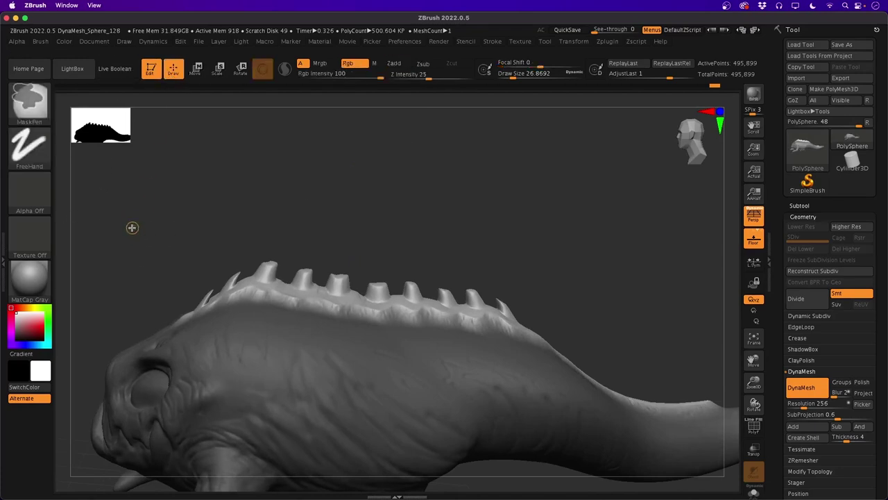
{"action": "left_click_drag", "start_coordinate": [133, 227], "coordinate": [165, 257], "text": "ctrl"}
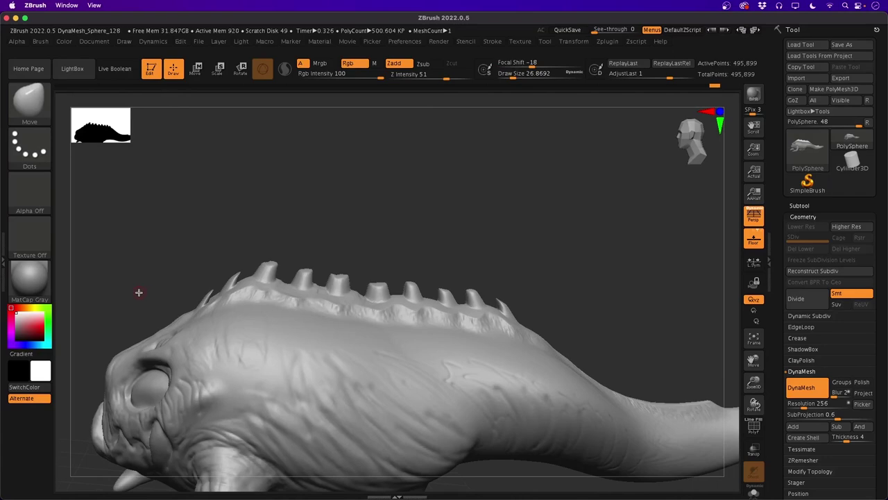
Build tapering ribs from the back spikes down over the ridge's scalloped edge with ClayBuildup at a draw size of about 56
{"action": "key", "text": "f"}
{"action": "left_click_drag", "start_coordinate": [191, 424], "coordinate": [240, 472]}
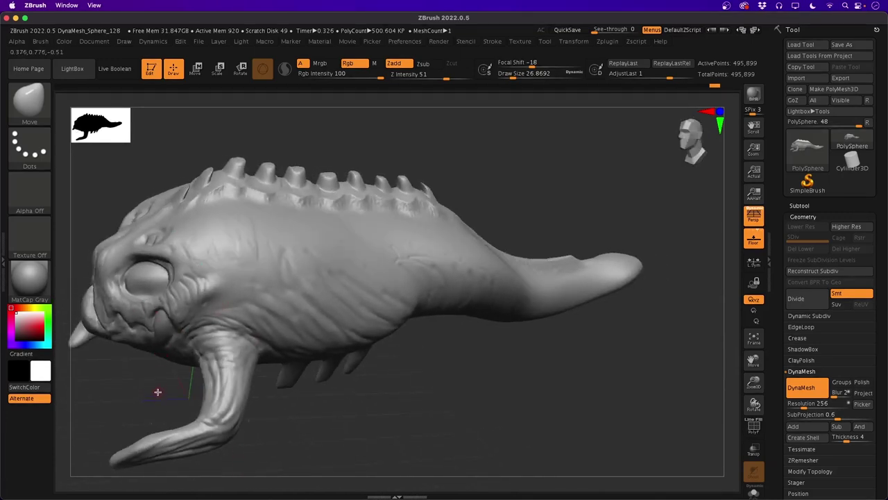
{"action": "left_click_drag", "start_coordinate": [135, 396], "coordinate": [207, 312]}
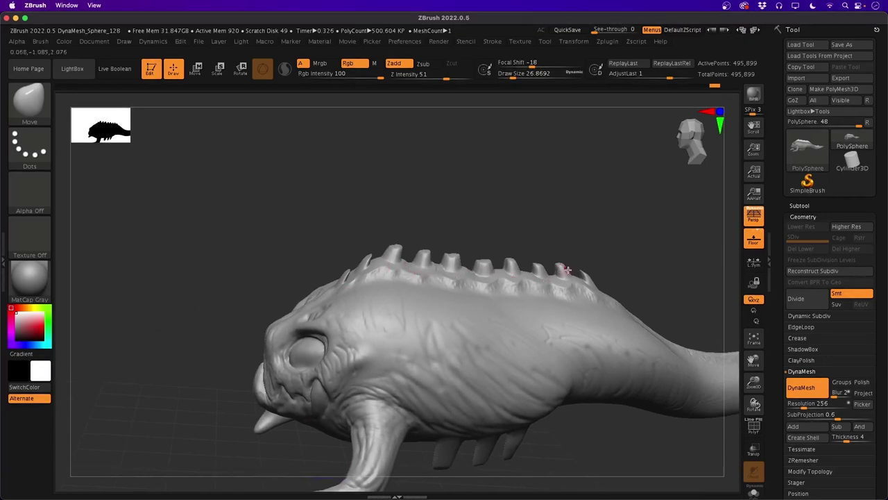
{"action": "left_click_drag", "start_coordinate": [206, 293], "coordinate": [194, 264]}
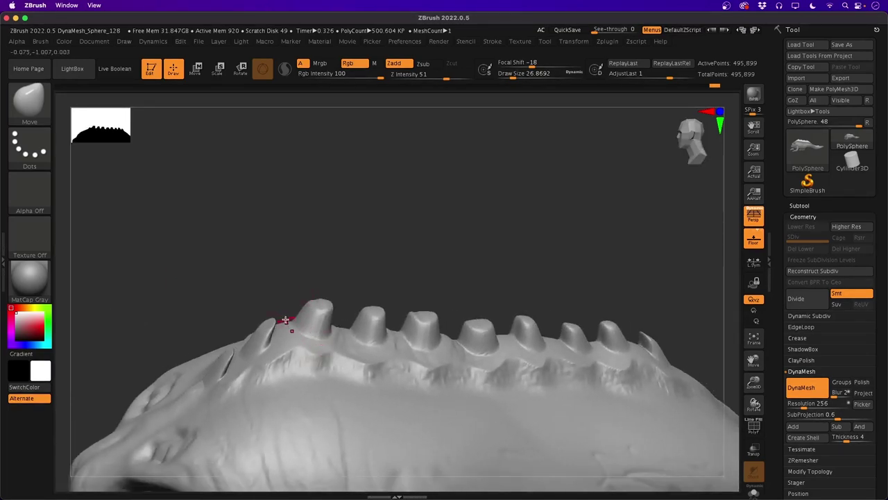
{"action": "key", "text": "b"}
{"action": "key", "text": "c"}
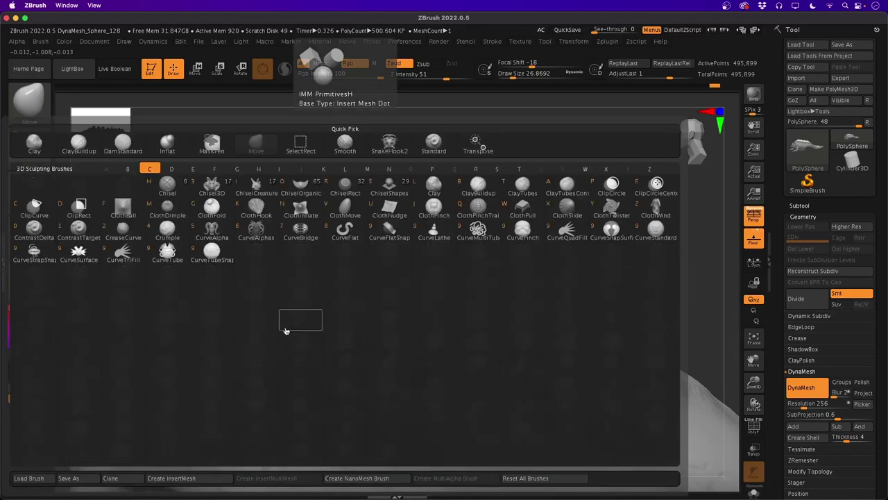
{"action": "key", "text": "b"}
{"action": "key", "text": "space"}
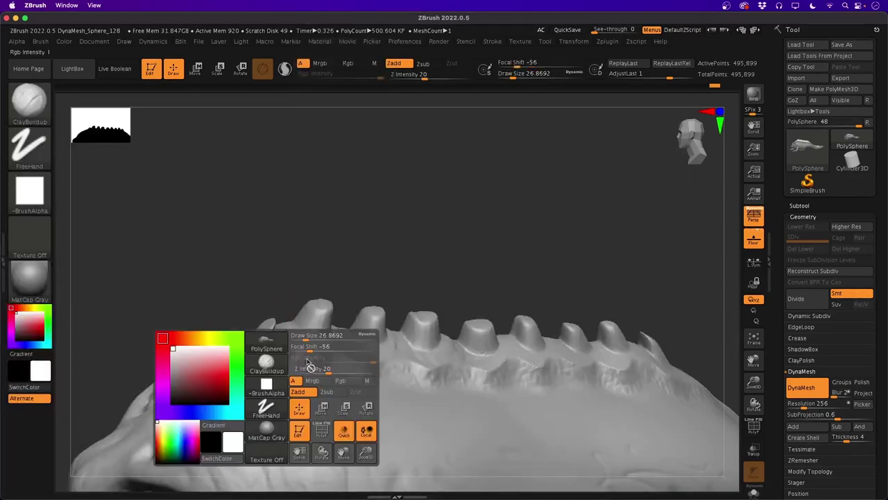
{"action": "left_click_drag", "start_coordinate": [305, 337], "coordinate": [312, 336]}
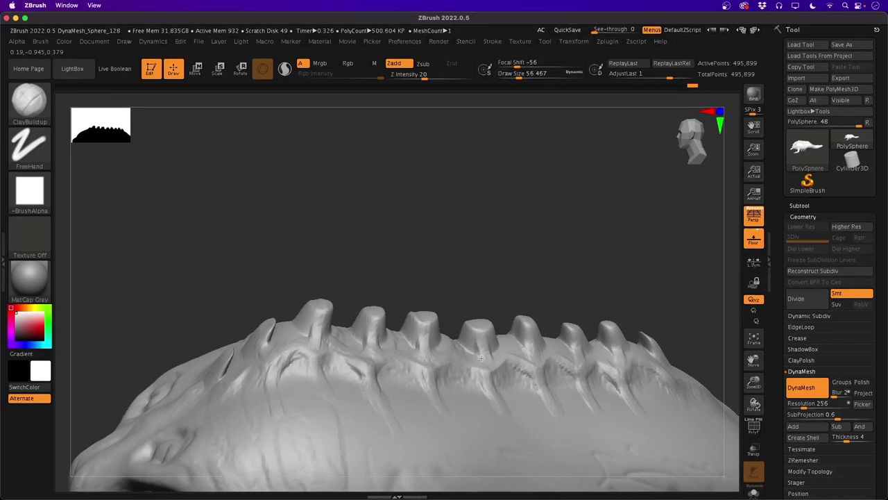
Sculpt rounded bumps into the hollows between the ribs along the ridge's edge, and build up clay around the spike bases
{"action": "mouse_move", "coordinate": [343, 278]}
{"action": "left_mouse_down"}
{"action": "mouse_move", "coordinate": [201, 260]}
{"action": "mouse_move", "coordinate": [161, 295]}
{"action": "mouse_move", "coordinate": [146, 279]}
{"action": "left_mouse_up"}
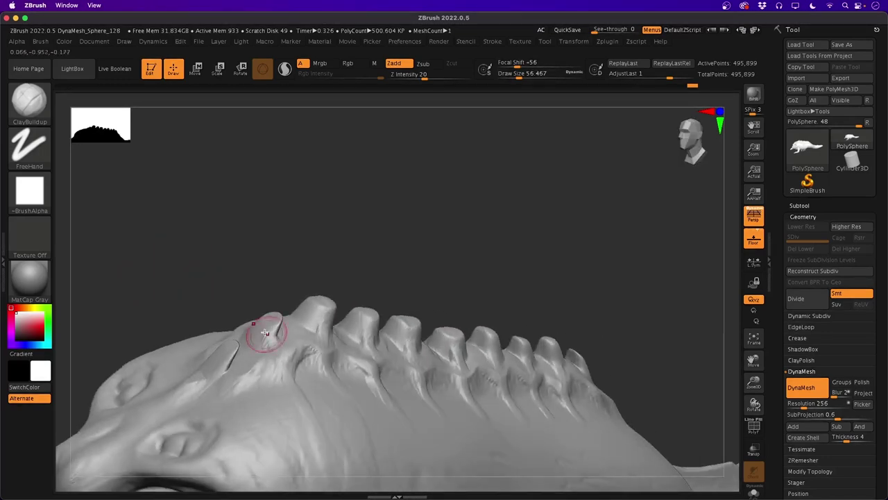
{"action": "left_click_drag", "start_coordinate": [242, 291], "coordinate": [234, 312]}
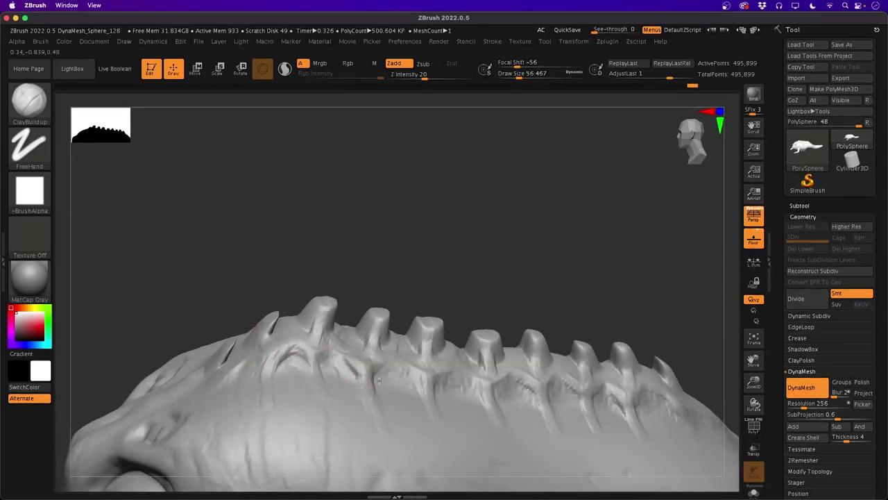
{"action": "left_click_drag", "start_coordinate": [397, 378], "coordinate": [424, 389]}
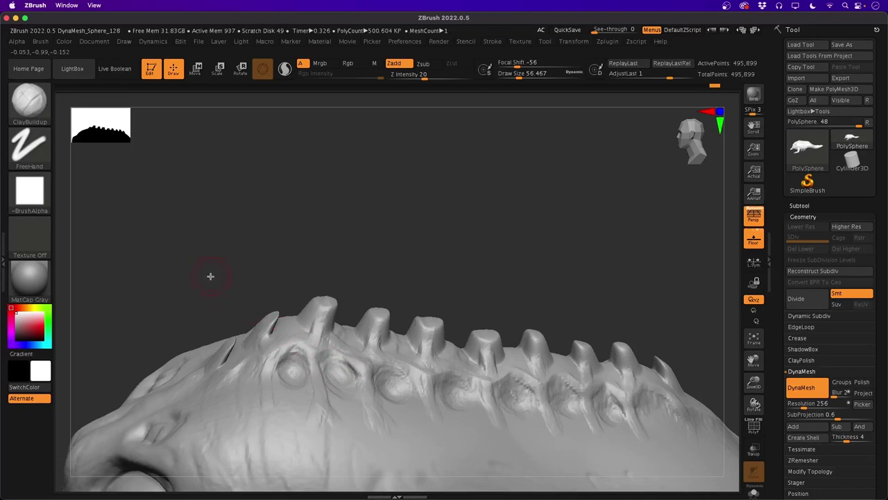
{"action": "left_click_drag", "start_coordinate": [208, 274], "coordinate": [254, 305]}
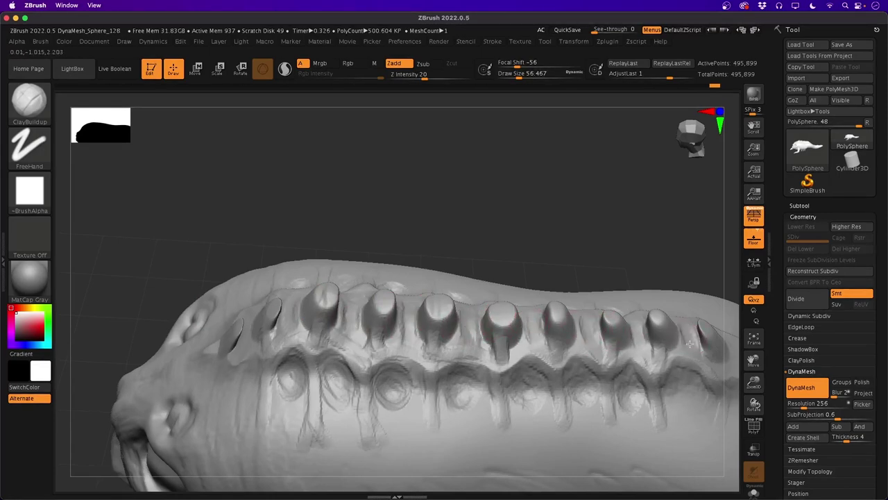
Reshape the spiked ridge's profile with the Move brush at a draw size of about 228, raising its front spikes and lowering the middle
{"action": "mouse_move", "coordinate": [250, 211]}
{"action": "left_mouse_down"}
{"action": "mouse_move", "coordinate": [195, 202]}
{"action": "mouse_move", "coordinate": [197, 288]}
{"action": "mouse_move", "coordinate": [175, 309]}
{"action": "mouse_move", "coordinate": [176, 294]}
{"action": "mouse_move", "coordinate": [157, 294]}
{"action": "mouse_move", "coordinate": [188, 288]}
{"action": "mouse_move", "coordinate": [181, 292]}
{"action": "mouse_move", "coordinate": [197, 276]}
{"action": "mouse_move", "coordinate": [208, 286]}
{"action": "mouse_move", "coordinate": [161, 298]}
{"action": "mouse_move", "coordinate": [327, 307]}
{"action": "left_mouse_up"}
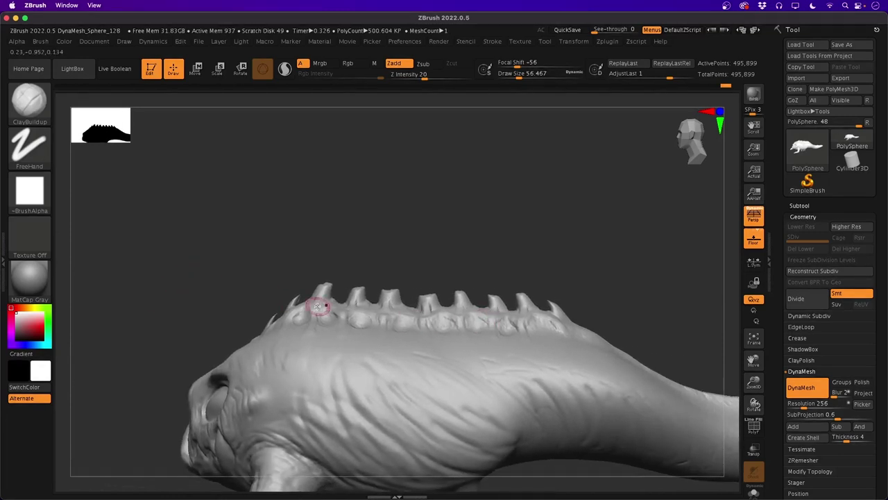
{"action": "key", "text": "b"}
{"action": "key", "text": "m"}
{"action": "key", "text": "v"}
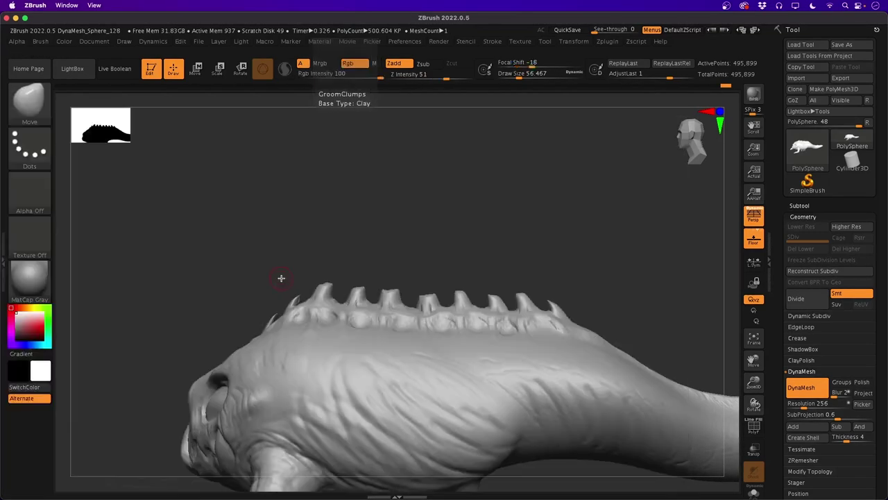
{"action": "key", "text": "space"}
{"action": "left_click_drag", "start_coordinate": [294, 276], "coordinate": [298, 273]}
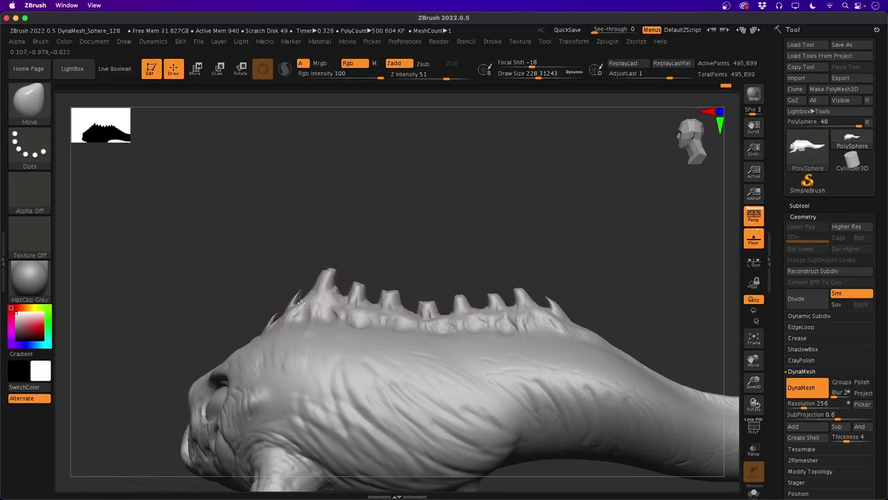
{"action": "mouse_move", "coordinate": [276, 314]}
{"action": "left_mouse_down"}
{"action": "mouse_move", "coordinate": [298, 299]}
{"action": "mouse_move", "coordinate": [331, 312]}
{"action": "left_mouse_up"}
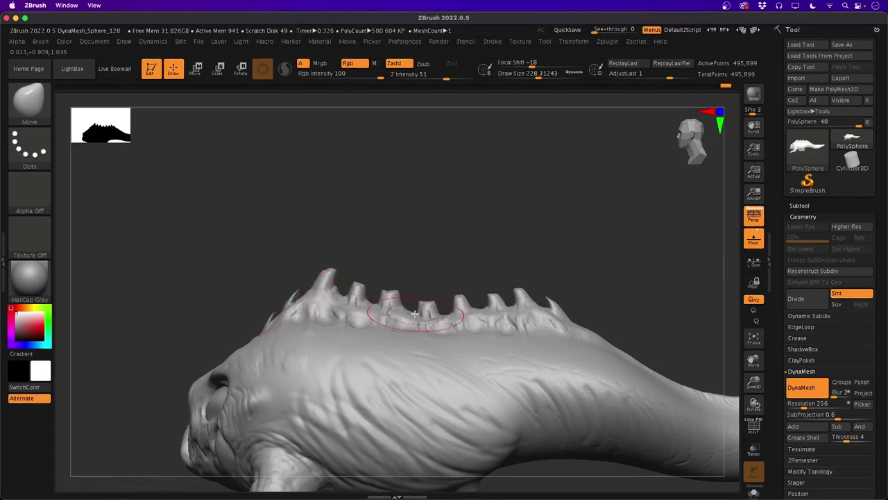
{"action": "left_click_drag", "start_coordinate": [415, 314], "coordinate": [535, 310]}
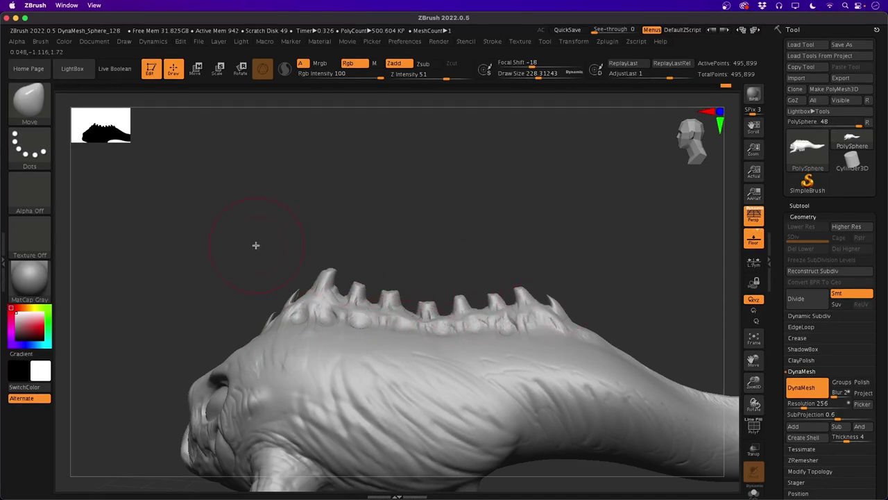
Remesh the creature with DynaMesh at resolution 256 and smooth the wrinkles on its flank
{"action": "mouse_move", "coordinate": [255, 245]}
{"action": "left_mouse_down"}
{"action": "mouse_move", "coordinate": [182, 260]}
{"action": "mouse_move", "coordinate": [226, 261]}
{"action": "mouse_move", "coordinate": [202, 345]}
{"action": "mouse_move", "coordinate": [230, 245]}
{"action": "left_mouse_up"}
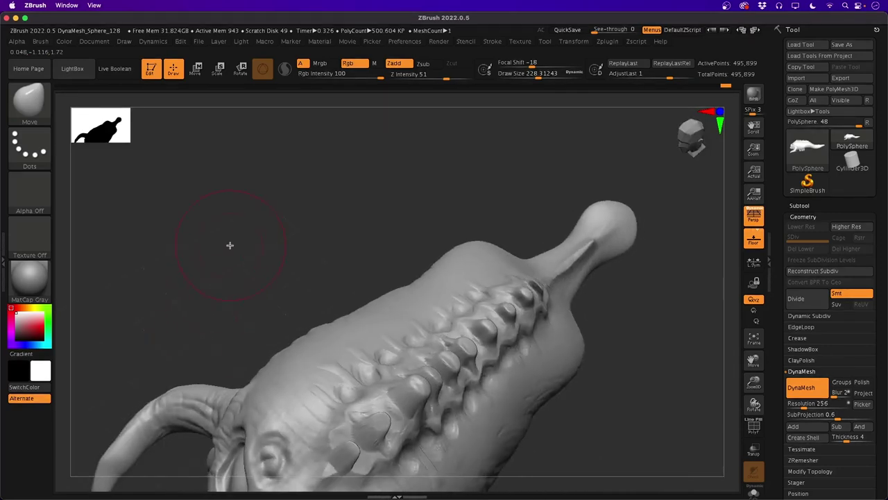
{"action": "mouse_move", "coordinate": [143, 259]}
{"action": "left_mouse_down", "text": "ctrl"}
{"action": "mouse_move", "coordinate": [210, 299]}
{"action": "mouse_move", "coordinate": [157, 272]}
{"action": "mouse_move", "coordinate": [146, 280]}
{"action": "mouse_move", "coordinate": [141, 260]}
{"action": "mouse_move", "coordinate": [164, 264]}
{"action": "mouse_move", "coordinate": [162, 300]}
{"action": "mouse_move", "coordinate": [162, 273]}
{"action": "mouse_move", "coordinate": [170, 290]}
{"action": "mouse_move", "coordinate": [151, 268]}
{"action": "mouse_move", "coordinate": [151, 321]}
{"action": "mouse_move", "coordinate": [183, 343]}
{"action": "mouse_move", "coordinate": [148, 347]}
{"action": "mouse_move", "coordinate": [162, 375]}
{"action": "mouse_move", "coordinate": [162, 411]}
{"action": "mouse_move", "coordinate": [150, 339]}
{"action": "mouse_move", "coordinate": [127, 341]}
{"action": "mouse_move", "coordinate": [162, 326]}
{"action": "mouse_move", "coordinate": [188, 351]}
{"action": "mouse_move", "coordinate": [168, 349]}
{"action": "mouse_move", "coordinate": [177, 338]}
{"action": "left_mouse_up", "text": "ctrl"}
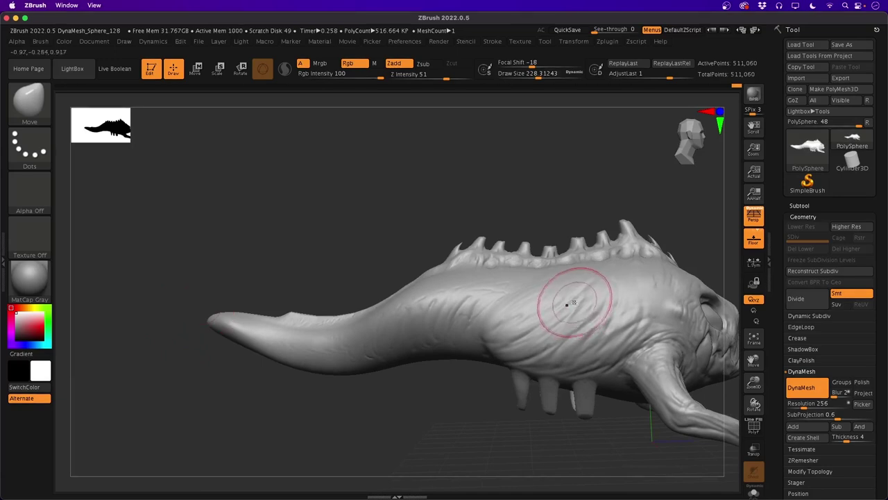
{"action": "key", "text": "shift"}
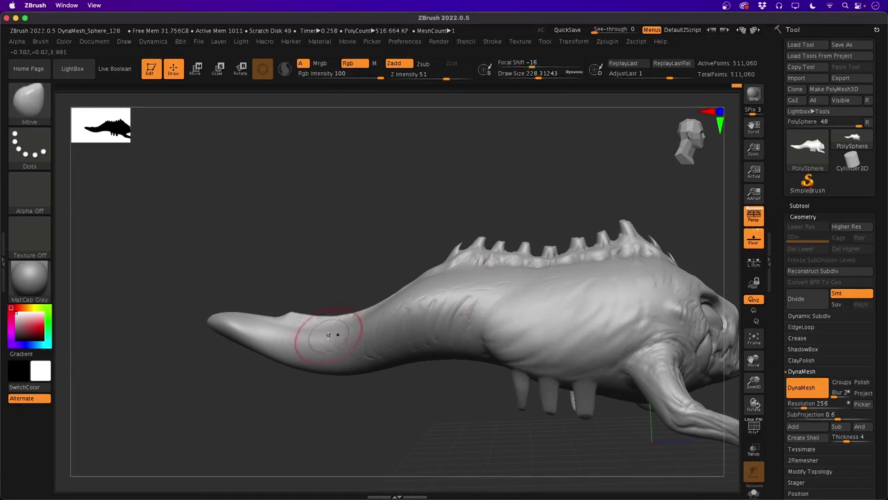
Build diagonal rib-like folds across the flank behind the front leg with ClayBuildup at a draw size of about 101
{"action": "key", "text": "b"}
{"action": "key", "text": "c"}
{"action": "key", "text": "b"}
{"action": "key", "text": "space"}
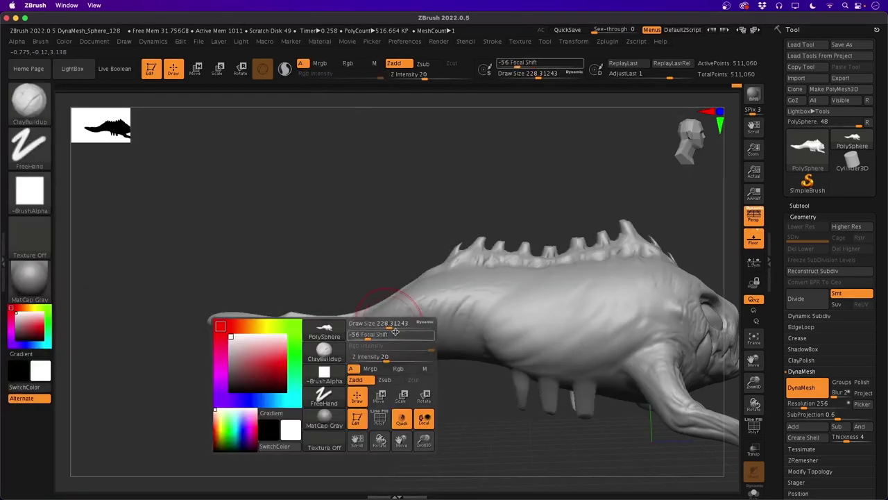
{"action": "left_click_drag", "start_coordinate": [388, 326], "coordinate": [377, 325]}
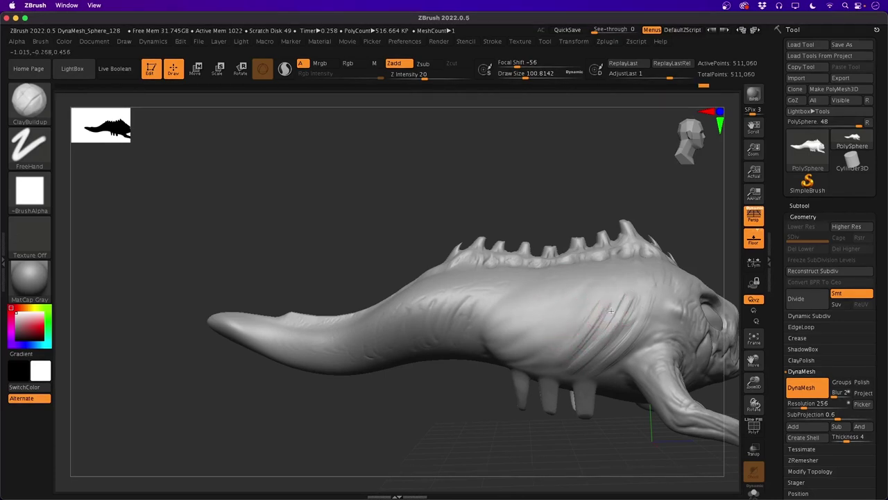
{"action": "left_click_drag", "start_coordinate": [630, 320], "coordinate": [637, 309]}
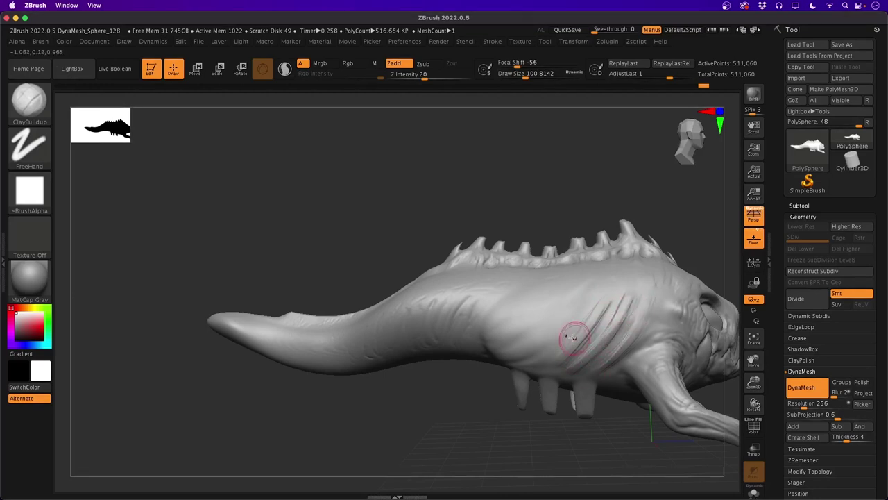
{"action": "left_click_drag", "start_coordinate": [556, 347], "coordinate": [575, 319]}
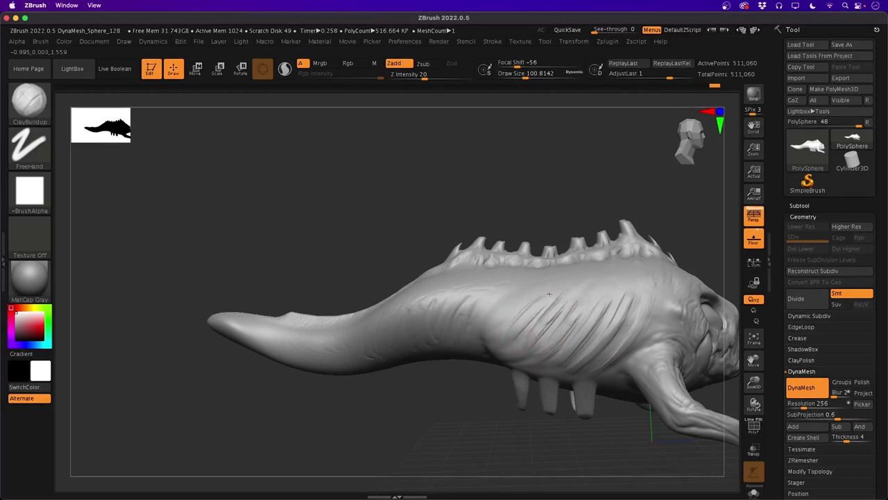
{"action": "left_click_drag", "start_coordinate": [522, 331], "coordinate": [586, 315]}
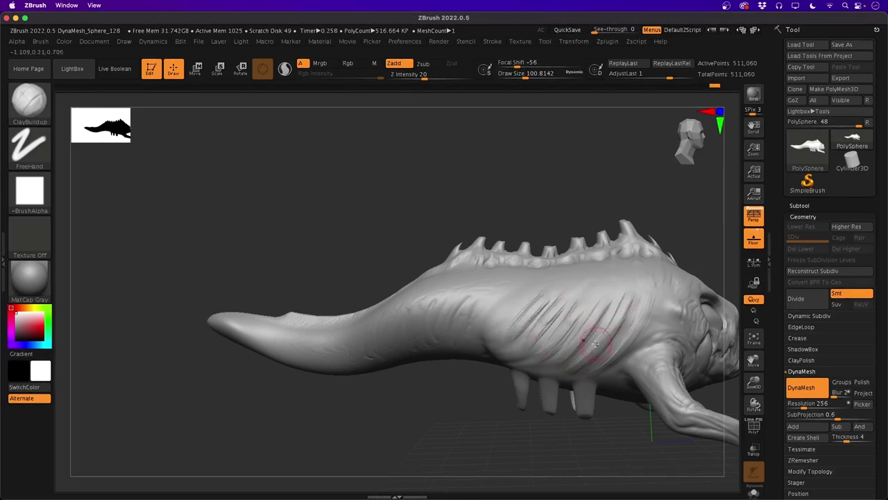
Extend the diagonal flank folds toward the belly and up toward the back with more ClayBuildup strokes
{"action": "left_click_drag", "start_coordinate": [505, 215], "coordinate": [604, 373]}
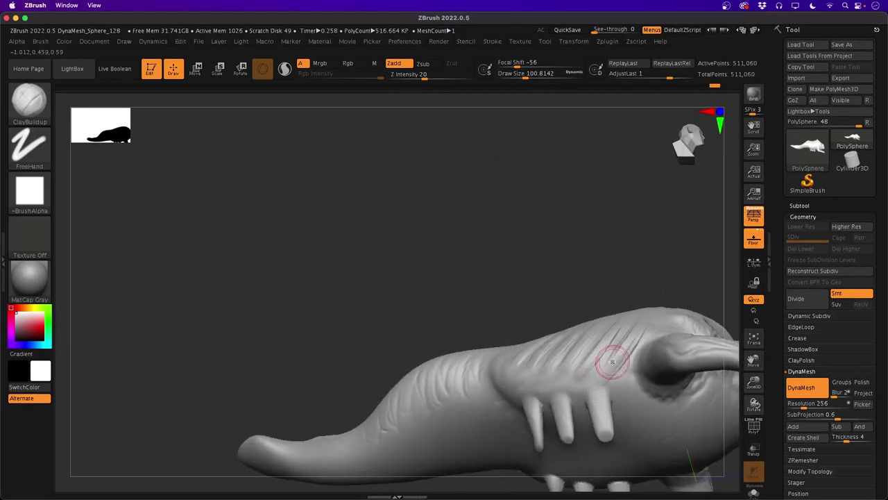
{"action": "left_click_drag", "start_coordinate": [518, 251], "coordinate": [496, 326]}
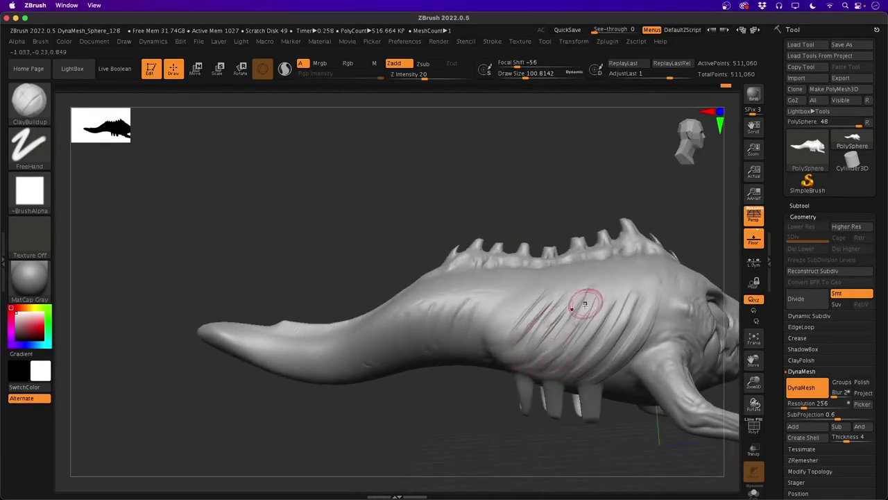
{"action": "mouse_move", "coordinate": [607, 285]}
{"action": "left_mouse_down"}
{"action": "mouse_move", "coordinate": [598, 324]}
{"action": "mouse_move", "coordinate": [621, 319]}
{"action": "left_mouse_up"}
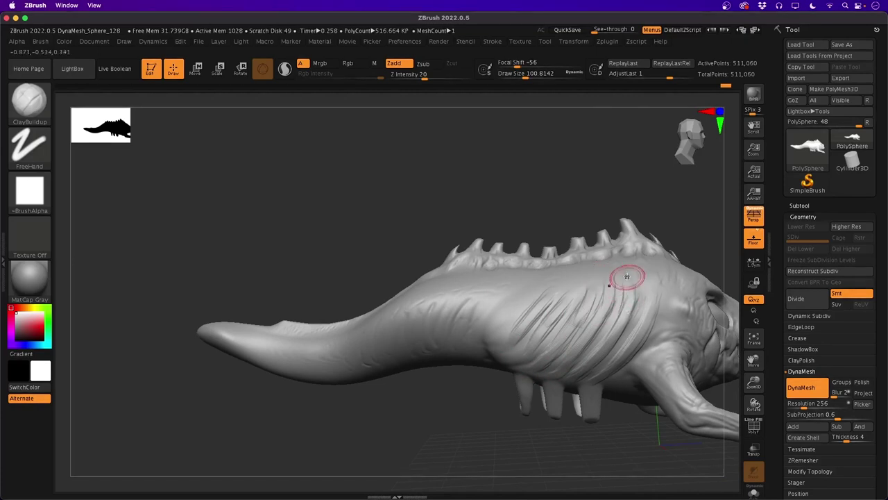
{"action": "left_click_drag", "start_coordinate": [645, 283], "coordinate": [640, 322]}
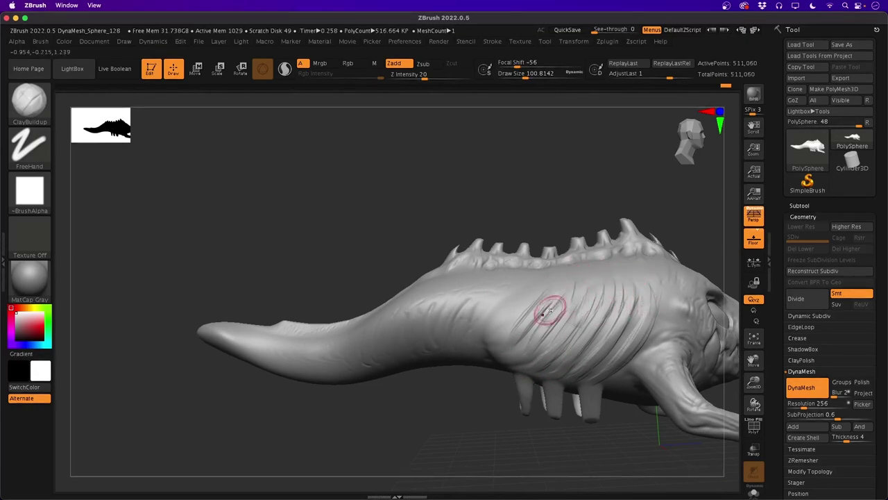
Carve grooves between the diagonal flank folds with DamStandard at a draw size of about 94
{"action": "key", "text": "b"}
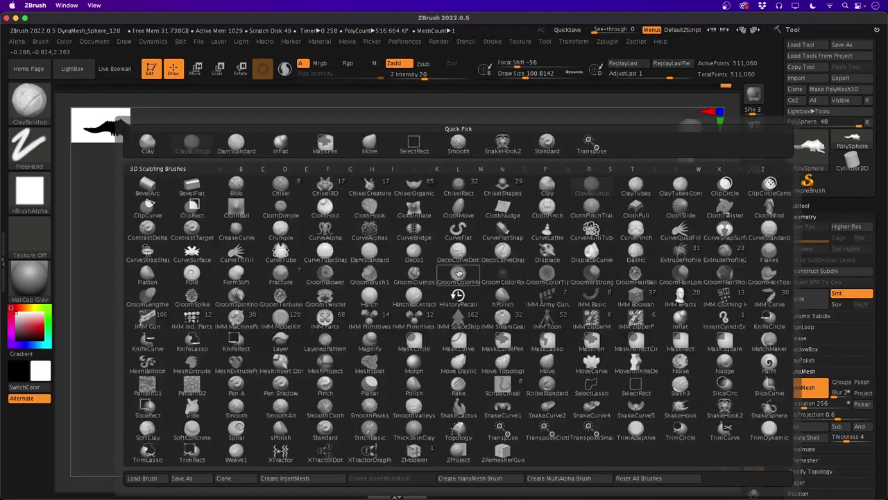
{"action": "key", "text": "d"}
{"action": "key", "text": "s"}
{"action": "key", "text": "space"}
{"action": "left_click_drag", "start_coordinate": [495, 261], "coordinate": [491, 260]}
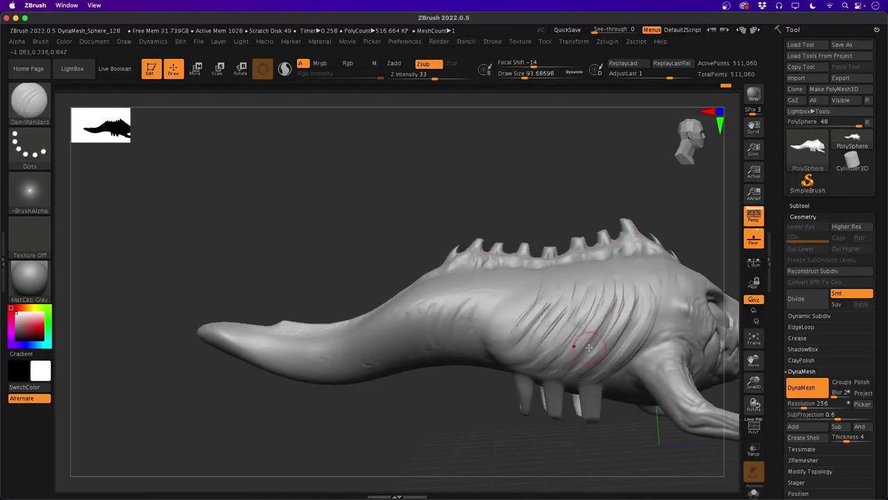
{"action": "left_click_drag", "start_coordinate": [621, 290], "coordinate": [574, 369]}
{"action": "left_click_drag", "start_coordinate": [640, 310], "coordinate": [602, 366]}
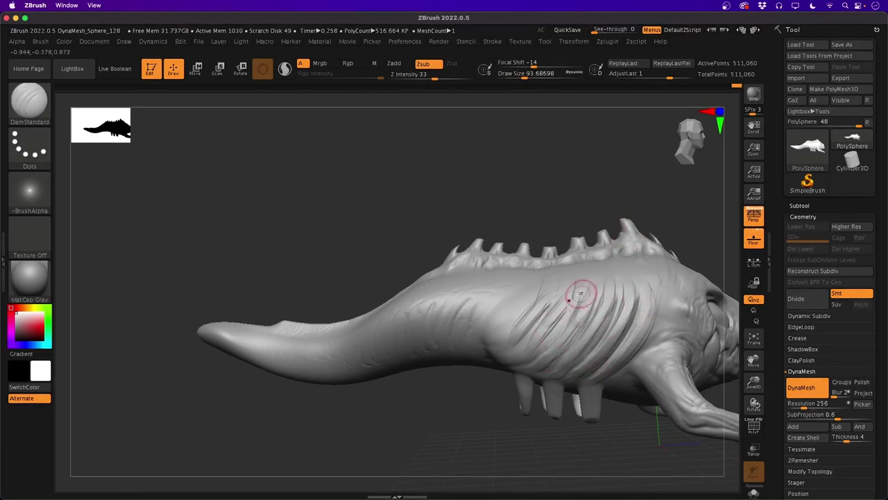
{"action": "left_click_drag", "start_coordinate": [583, 294], "coordinate": [557, 337]}
{"action": "mouse_move", "coordinate": [558, 289]}
{"action": "left_mouse_down"}
{"action": "mouse_move", "coordinate": [540, 341]}
{"action": "mouse_move", "coordinate": [510, 335]}
{"action": "left_mouse_up"}
Soften the carved folds on the flank with the Smooth brush
{"action": "left_click_drag", "start_coordinate": [515, 201], "coordinate": [536, 253]}
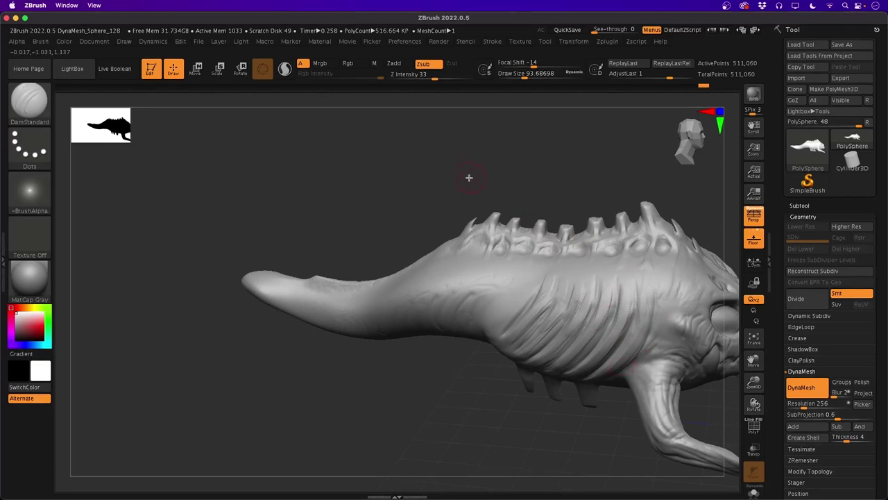
{"action": "left_click_drag", "start_coordinate": [470, 176], "coordinate": [470, 137]}
{"action": "key", "text": "shift"}
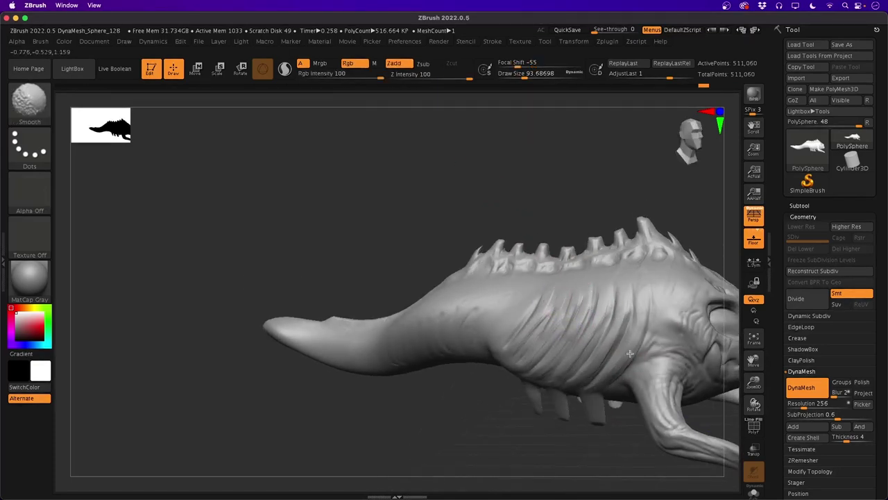
Smooth and deepen the rib grooves along the creature's flank with the Smooth and DamStandard brushes
{"action": "left_click_drag", "start_coordinate": [501, 365], "coordinate": [548, 369]}
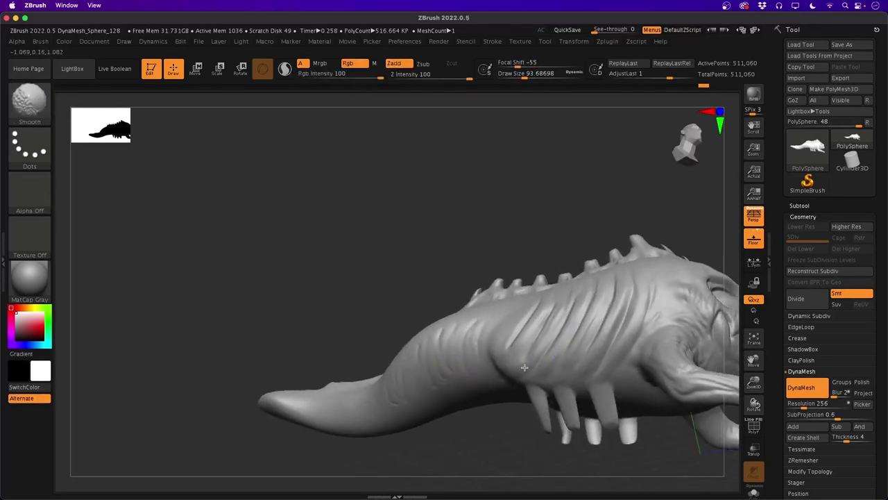
{"action": "mouse_move", "coordinate": [415, 229]}
{"action": "left_mouse_down"}
{"action": "mouse_move", "coordinate": [398, 243]}
{"action": "mouse_move", "coordinate": [358, 246]}
{"action": "mouse_move", "coordinate": [363, 239]}
{"action": "mouse_move", "coordinate": [345, 250]}
{"action": "mouse_move", "coordinate": [377, 197]}
{"action": "mouse_move", "coordinate": [240, 204]}
{"action": "mouse_move", "coordinate": [239, 221]}
{"action": "mouse_move", "coordinate": [242, 181]}
{"action": "left_mouse_up"}
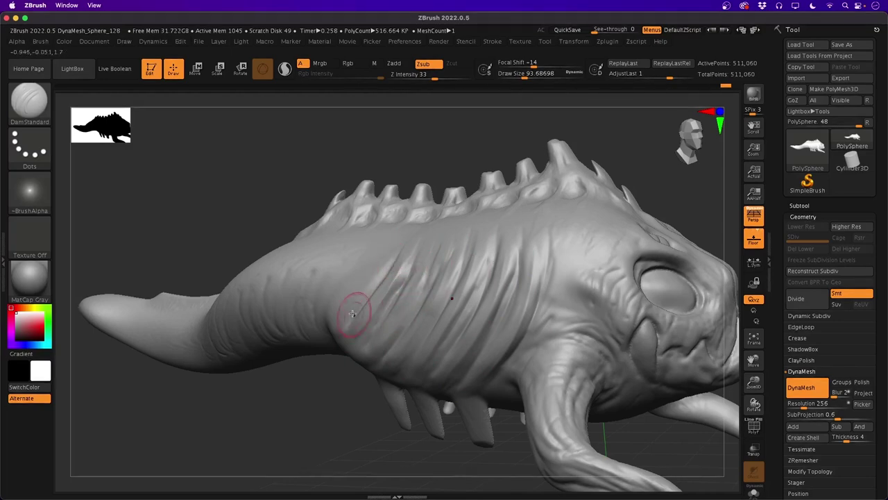
{"action": "left_click_drag", "start_coordinate": [200, 199], "coordinate": [232, 188]}
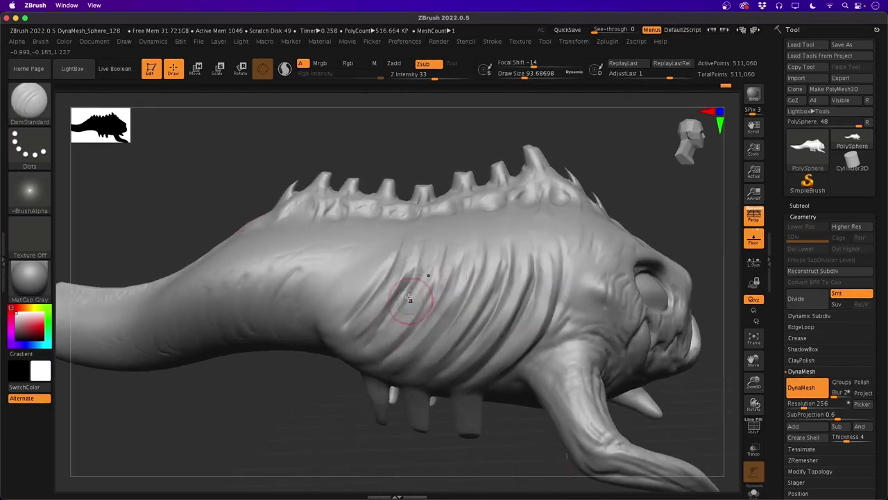
Switch to the Move brush at a draw size of about 286 and adjust the rib forms on the flank
{"action": "key", "text": "b"}
{"action": "key", "text": "m"}
{"action": "key", "text": "v"}
{"action": "key", "text": "space"}
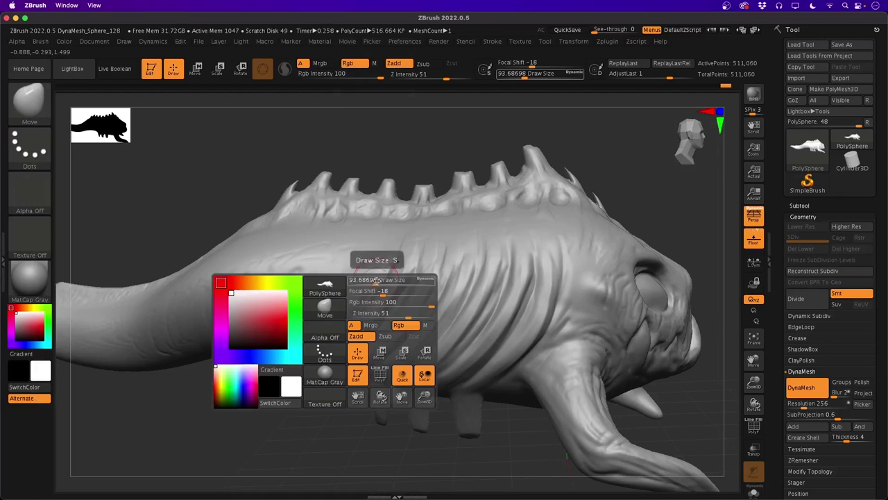
{"action": "left_click_drag", "start_coordinate": [387, 284], "coordinate": [388, 285]}
{"action": "left_click_drag", "start_coordinate": [451, 309], "coordinate": [451, 298]}
{"action": "key", "text": "space"}
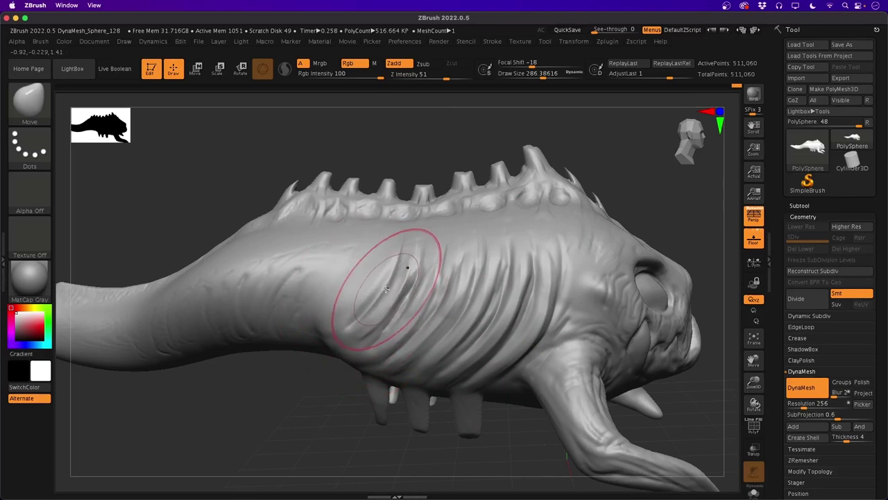
{"action": "left_click_drag", "start_coordinate": [190, 199], "coordinate": [263, 396]}
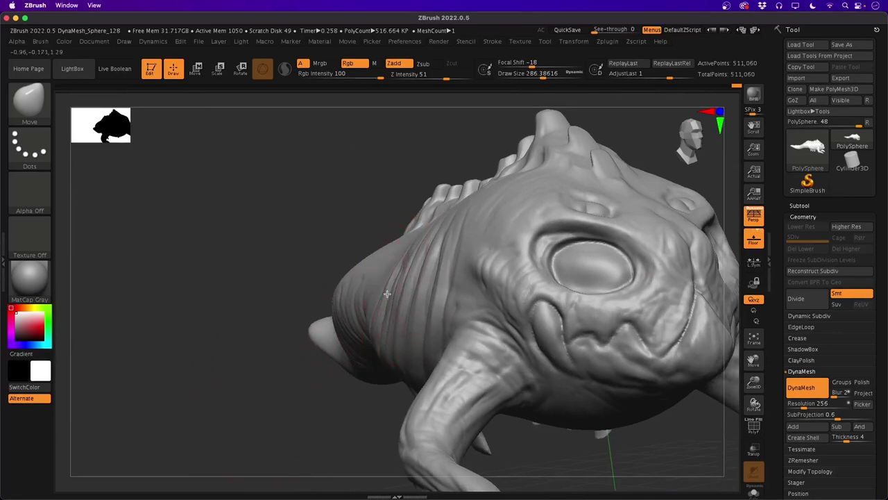
Shape the tail end into a pointed, diamond-like fin with the Move brush, using draw sizes of about 132 and 202
{"action": "mouse_move", "coordinate": [308, 337]}
{"action": "left_mouse_down"}
{"action": "mouse_move", "coordinate": [254, 405]}
{"action": "mouse_move", "coordinate": [285, 404]}
{"action": "mouse_move", "coordinate": [218, 391]}
{"action": "mouse_move", "coordinate": [178, 371]}
{"action": "mouse_move", "coordinate": [188, 379]}
{"action": "mouse_move", "coordinate": [184, 402]}
{"action": "mouse_move", "coordinate": [202, 393]}
{"action": "mouse_move", "coordinate": [216, 407]}
{"action": "mouse_move", "coordinate": [218, 396]}
{"action": "mouse_move", "coordinate": [212, 412]}
{"action": "mouse_move", "coordinate": [238, 424]}
{"action": "mouse_move", "coordinate": [191, 419]}
{"action": "mouse_move", "coordinate": [178, 381]}
{"action": "mouse_move", "coordinate": [192, 353]}
{"action": "mouse_move", "coordinate": [192, 395]}
{"action": "mouse_move", "coordinate": [202, 291]}
{"action": "mouse_move", "coordinate": [225, 358]}
{"action": "mouse_move", "coordinate": [238, 365]}
{"action": "mouse_move", "coordinate": [238, 398]}
{"action": "mouse_move", "coordinate": [224, 423]}
{"action": "mouse_move", "coordinate": [246, 367]}
{"action": "mouse_move", "coordinate": [248, 391]}
{"action": "mouse_move", "coordinate": [237, 395]}
{"action": "mouse_move", "coordinate": [264, 363]}
{"action": "mouse_move", "coordinate": [261, 408]}
{"action": "left_mouse_up"}
{"action": "key", "text": "space"}
{"action": "left_click_drag", "start_coordinate": [300, 265], "coordinate": [288, 266]}
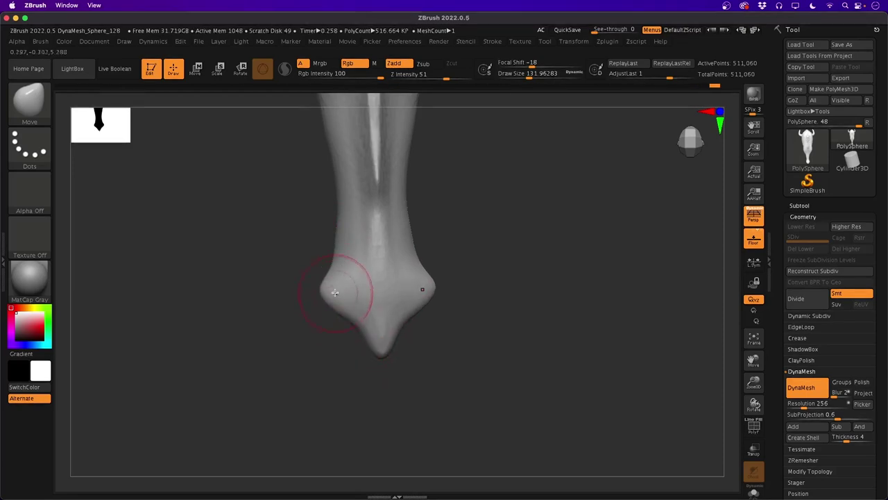
{"action": "key", "text": "space"}
{"action": "left_click_drag", "start_coordinate": [325, 247], "coordinate": [344, 252]}
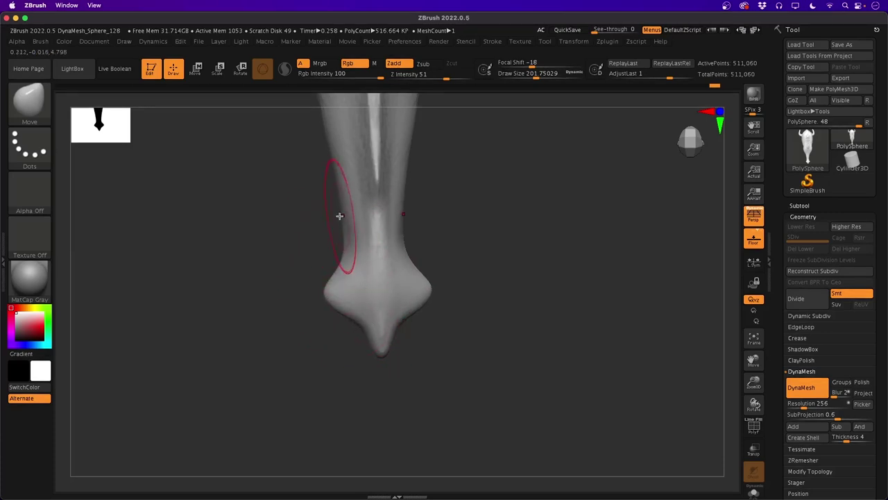
Push the fin's edges and tip into a thinner, more angular profile with the Move brush at a draw size of about 212
{"action": "mouse_move", "coordinate": [255, 290]}
{"action": "left_mouse_down"}
{"action": "mouse_move", "coordinate": [180, 303]}
{"action": "mouse_move", "coordinate": [206, 295]}
{"action": "left_mouse_up"}
{"action": "key", "text": "space"}
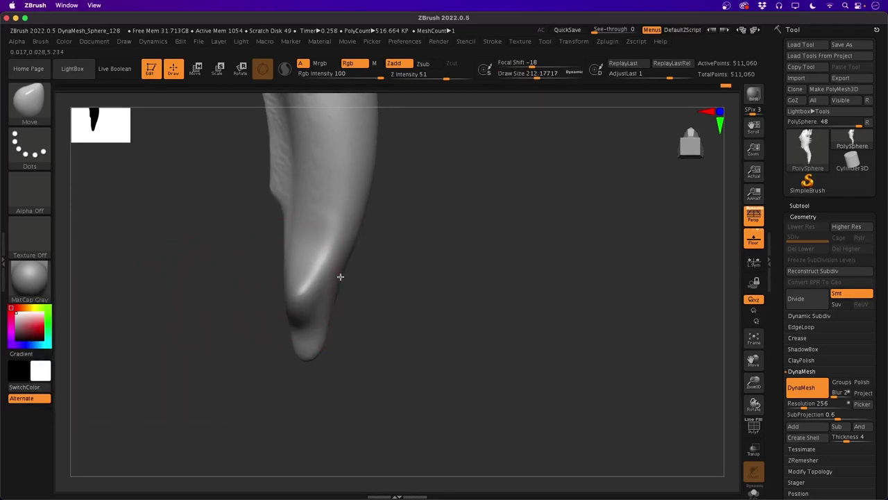
{"action": "left_click_drag", "start_coordinate": [351, 251], "coordinate": [350, 229]}
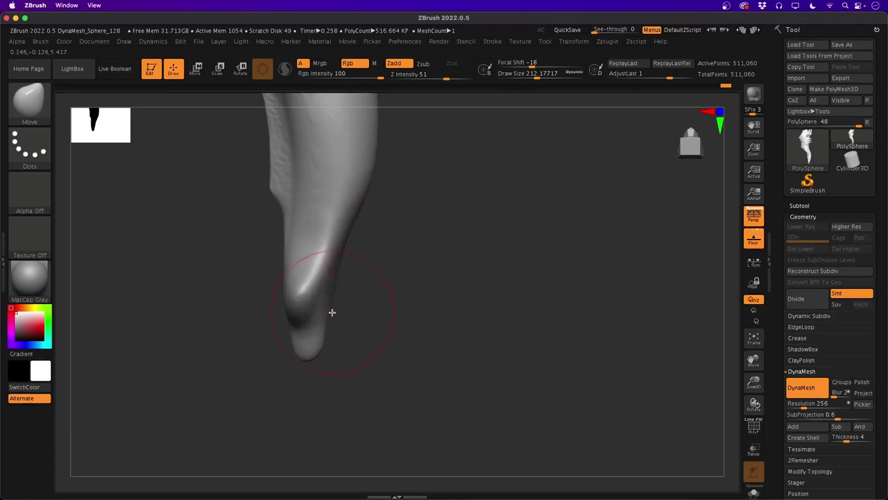
{"action": "left_click_drag", "start_coordinate": [331, 311], "coordinate": [327, 313]}
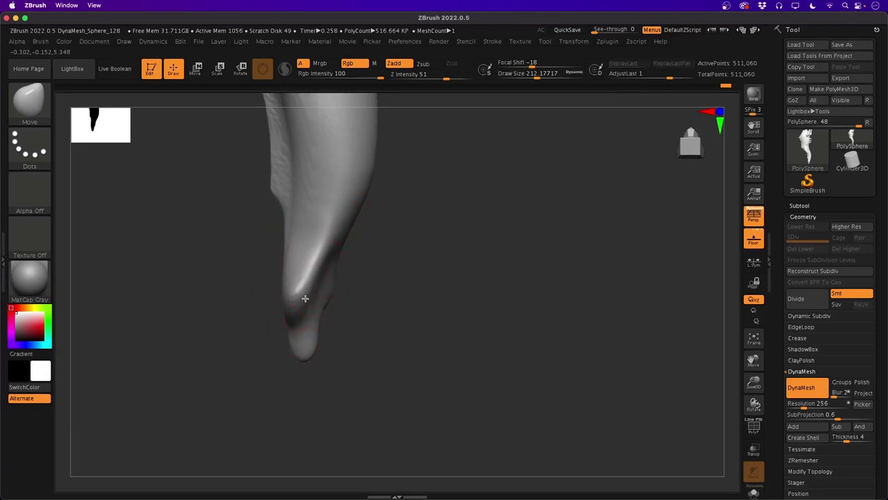
{"action": "left_click_drag", "start_coordinate": [274, 292], "coordinate": [218, 289]}
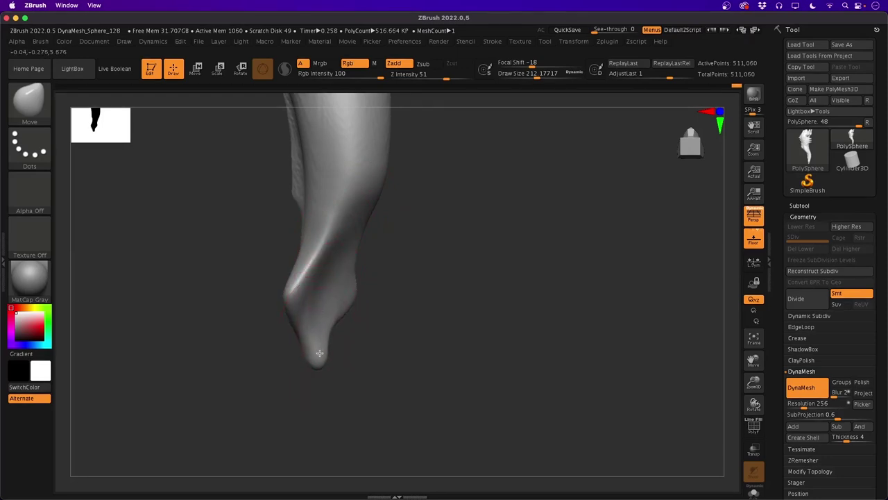
{"action": "left_click_drag", "start_coordinate": [215, 320], "coordinate": [290, 342]}
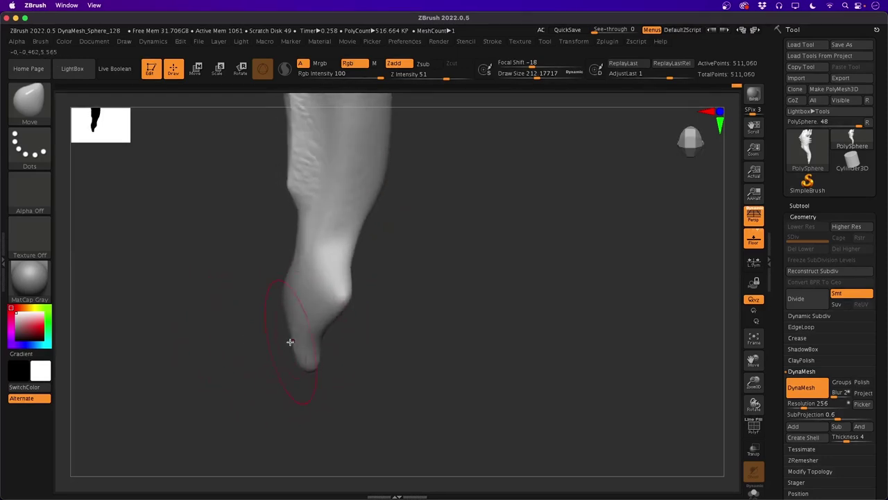
{"action": "mouse_move", "coordinate": [295, 303]}
{"action": "left_mouse_down"}
{"action": "mouse_move", "coordinate": [305, 287]}
{"action": "mouse_move", "coordinate": [331, 287]}
{"action": "left_mouse_up"}
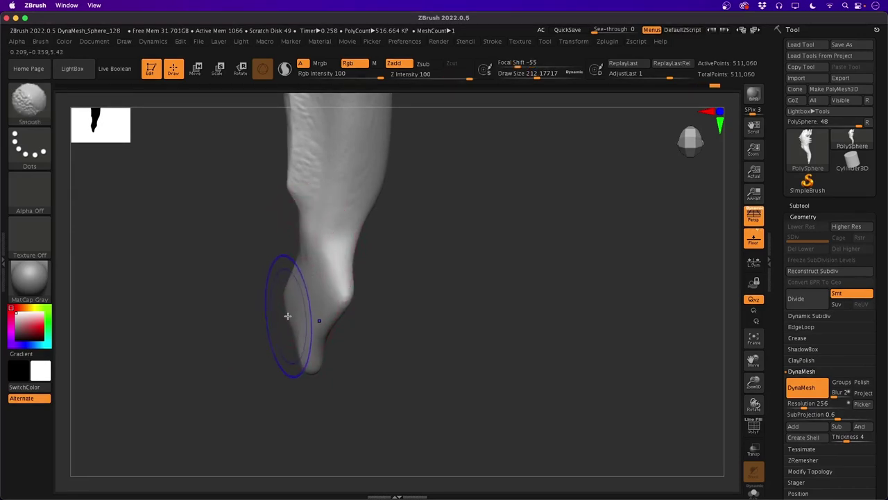
Display the polyframe wireframe and widen the tail fin's side corners with the Move brush
{"action": "key", "text": "shift+f"}
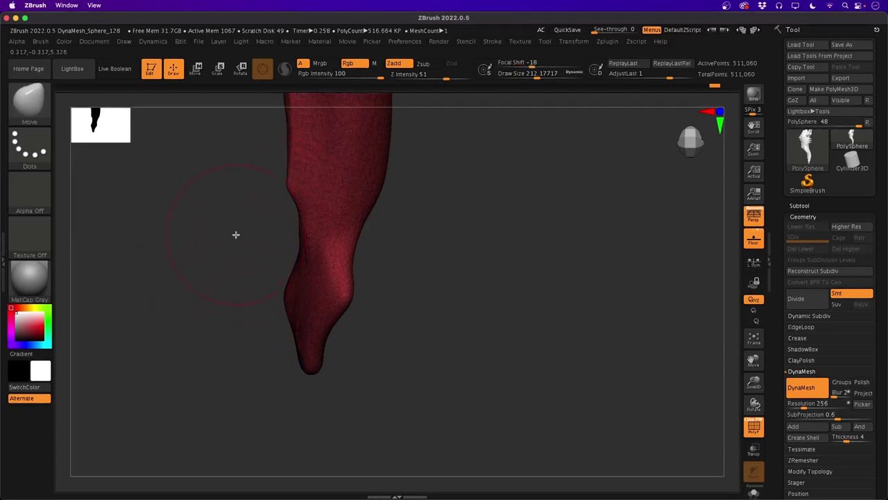
{"action": "left_click_drag", "start_coordinate": [208, 317], "coordinate": [245, 309]}
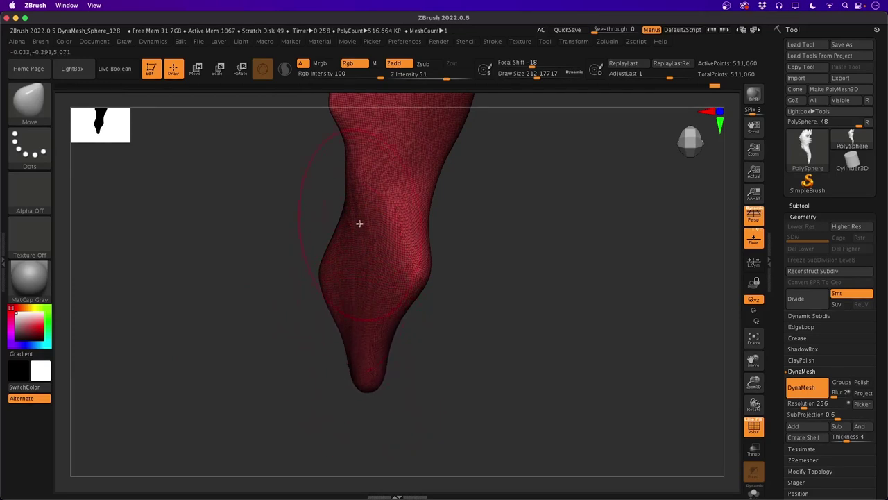
{"action": "left_click_drag", "start_coordinate": [360, 224], "coordinate": [364, 218]}
{"action": "mouse_move", "coordinate": [297, 216]}
{"action": "left_mouse_down"}
{"action": "mouse_move", "coordinate": [259, 229]}
{"action": "mouse_move", "coordinate": [410, 240]}
{"action": "mouse_move", "coordinate": [409, 223]}
{"action": "left_mouse_up"}
{"action": "left_click_drag", "start_coordinate": [341, 267], "coordinate": [301, 261]}
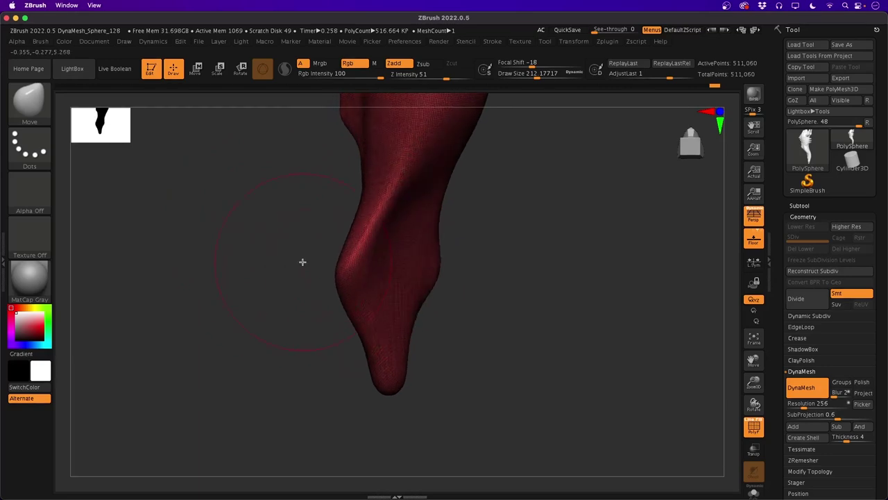
{"action": "left_click_drag", "start_coordinate": [374, 265], "coordinate": [358, 270]}
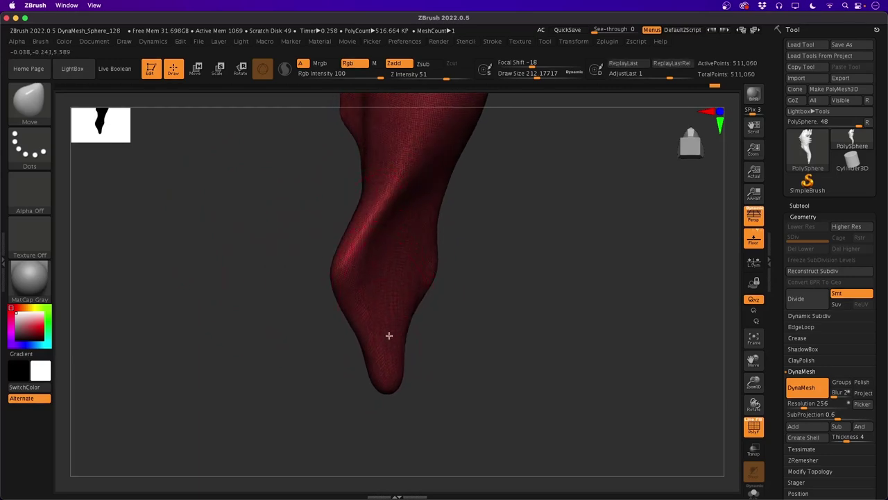
{"action": "mouse_move", "coordinate": [291, 347]}
{"action": "left_mouse_down"}
{"action": "mouse_move", "coordinate": [298, 349]}
{"action": "mouse_move", "coordinate": [275, 354]}
{"action": "mouse_move", "coordinate": [301, 350]}
{"action": "mouse_move", "coordinate": [276, 341]}
{"action": "left_mouse_up"}
Flatten the tail fin's surface with the TrimDynamic brush at a draw size of about 128, smooth its edge, and hide the wireframe
{"action": "key", "text": "space"}
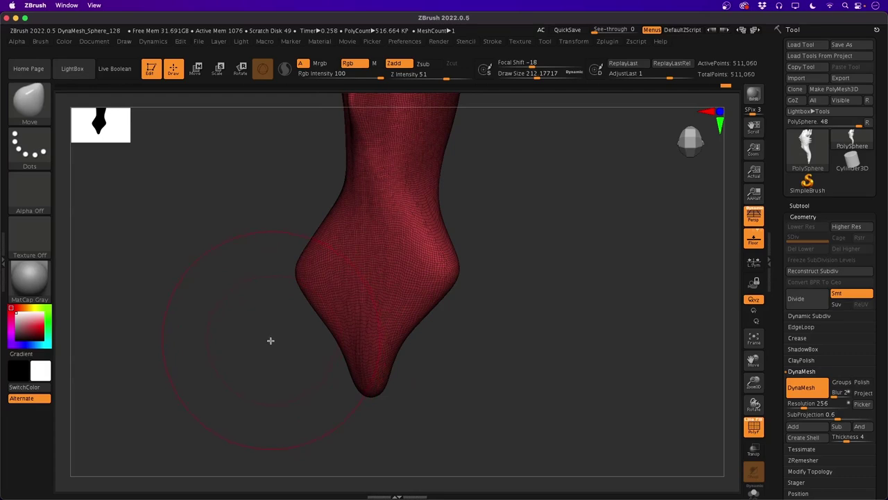
{"action": "key", "text": "b"}
{"action": "key", "text": "t"}
{"action": "key", "text": "d"}
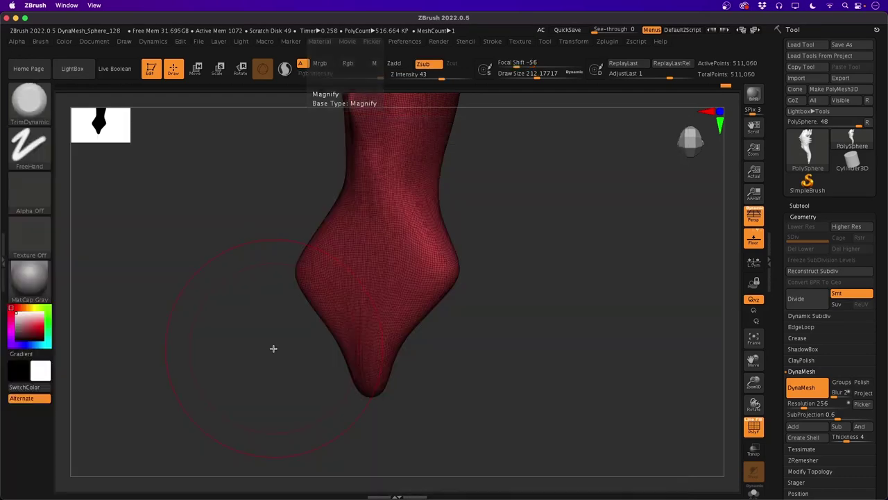
{"action": "key", "text": "space"}
{"action": "left_click_drag", "start_coordinate": [274, 339], "coordinate": [266, 339]}
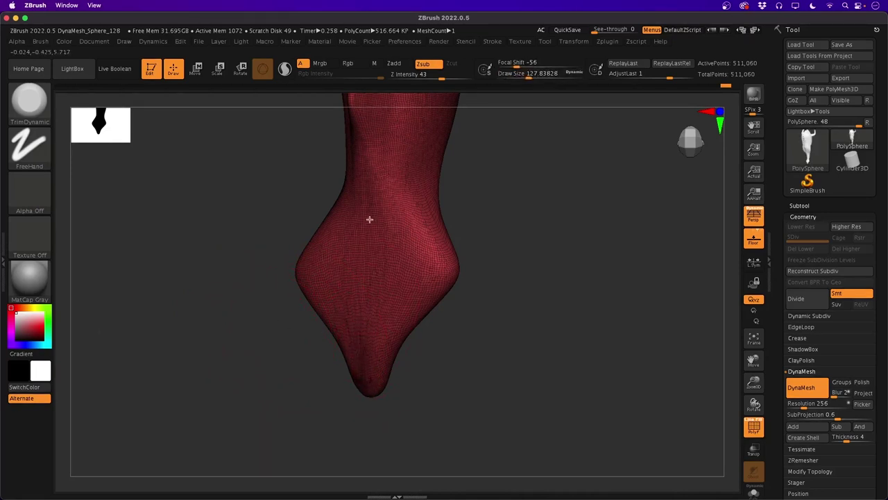
{"action": "left_click_drag", "start_coordinate": [432, 273], "coordinate": [415, 271]}
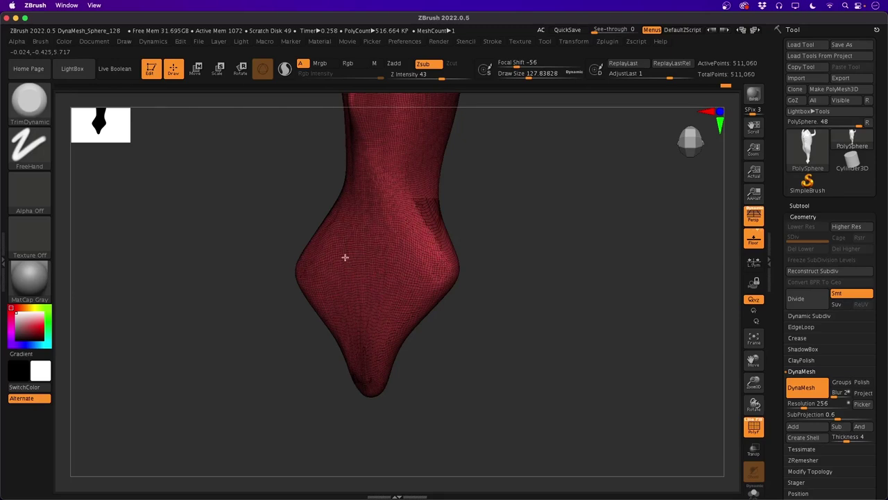
{"action": "left_click_drag", "start_coordinate": [340, 290], "coordinate": [330, 301]}
{"action": "mouse_move", "coordinate": [363, 339]}
{"action": "left_mouse_down"}
{"action": "mouse_move", "coordinate": [243, 340]}
{"action": "mouse_move", "coordinate": [300, 354]}
{"action": "left_mouse_up"}
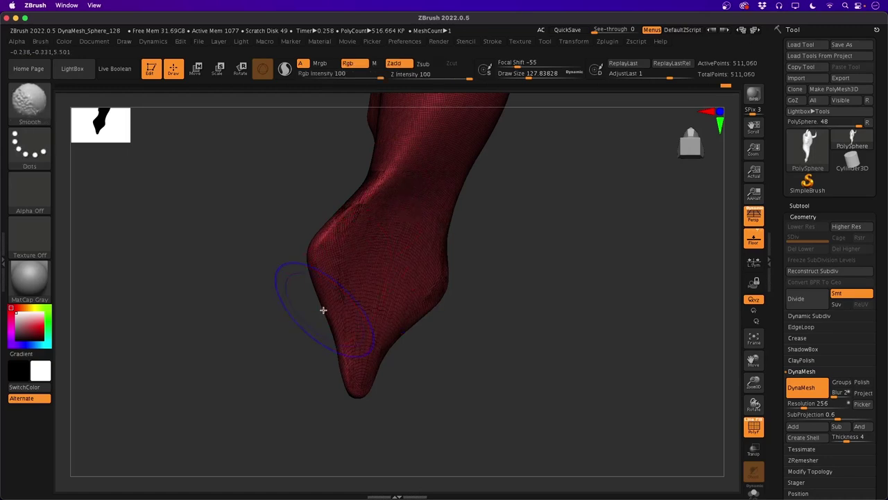
{"action": "key", "text": "shift+f"}
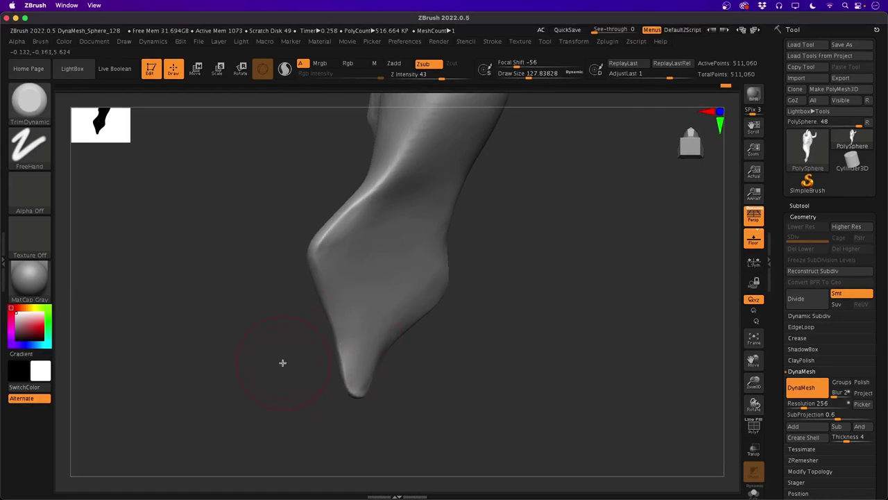
Trim the tail fin's surfaces flatter from several angles with TrimDynamic and remesh the model with DynaMesh
{"action": "mouse_move", "coordinate": [282, 362]}
{"action": "left_mouse_down"}
{"action": "mouse_move", "coordinate": [262, 379]}
{"action": "mouse_move", "coordinate": [404, 357]}
{"action": "left_mouse_up"}
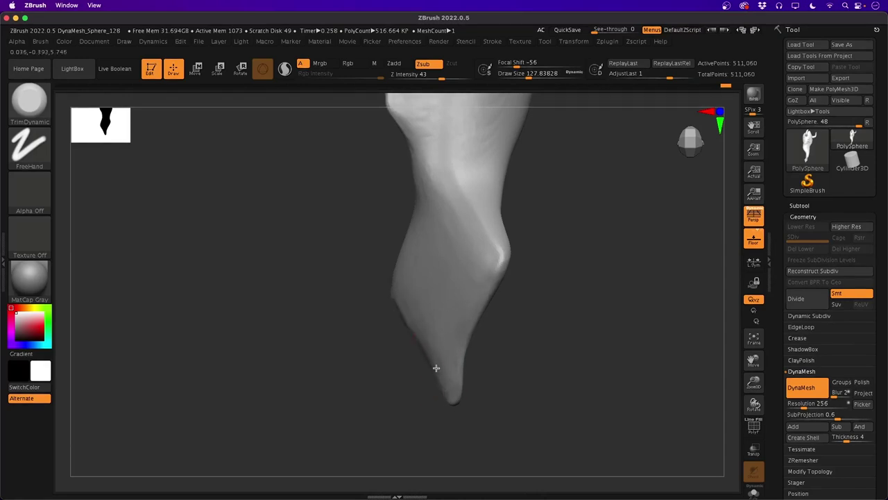
{"action": "mouse_move", "coordinate": [401, 363]}
{"action": "left_mouse_down"}
{"action": "mouse_move", "coordinate": [315, 381]}
{"action": "mouse_move", "coordinate": [312, 353]}
{"action": "left_mouse_up"}
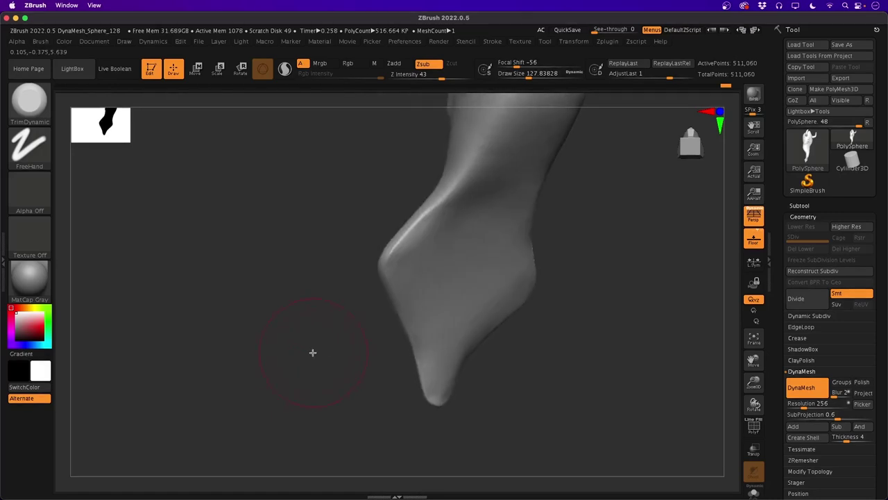
{"action": "left_click_drag", "start_coordinate": [403, 256], "coordinate": [409, 268]}
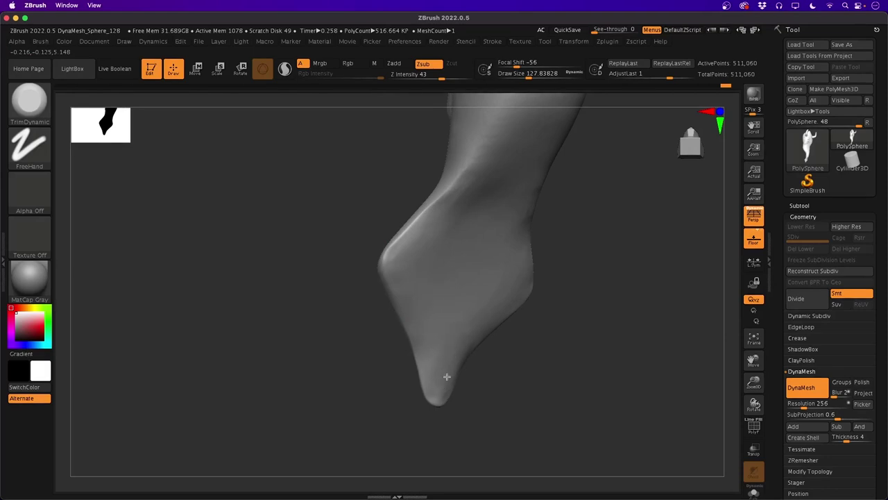
{"action": "mouse_move", "coordinate": [353, 329]}
{"action": "left_mouse_down"}
{"action": "mouse_move", "coordinate": [324, 357]}
{"action": "mouse_move", "coordinate": [276, 346]}
{"action": "mouse_move", "coordinate": [299, 351]}
{"action": "mouse_move", "coordinate": [396, 293]}
{"action": "left_mouse_up"}
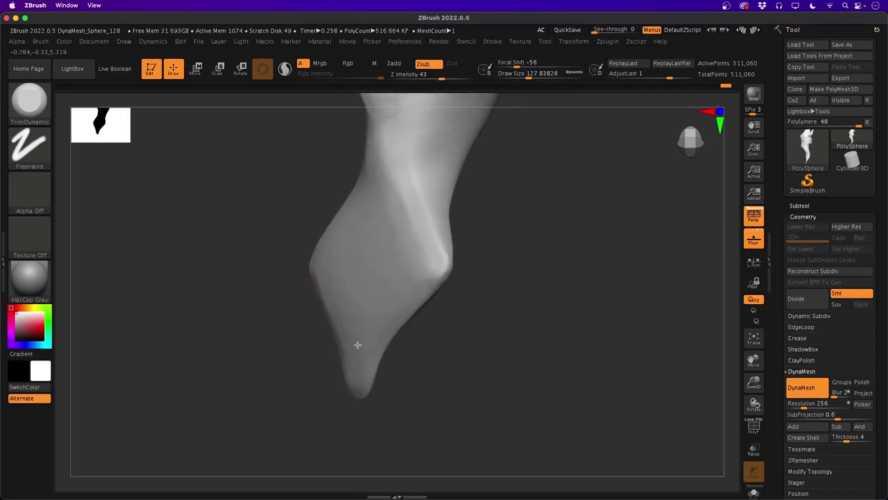
{"action": "mouse_move", "coordinate": [303, 337]}
{"action": "left_mouse_down"}
{"action": "mouse_move", "coordinate": [242, 357]}
{"action": "mouse_move", "coordinate": [412, 260]}
{"action": "left_mouse_up"}
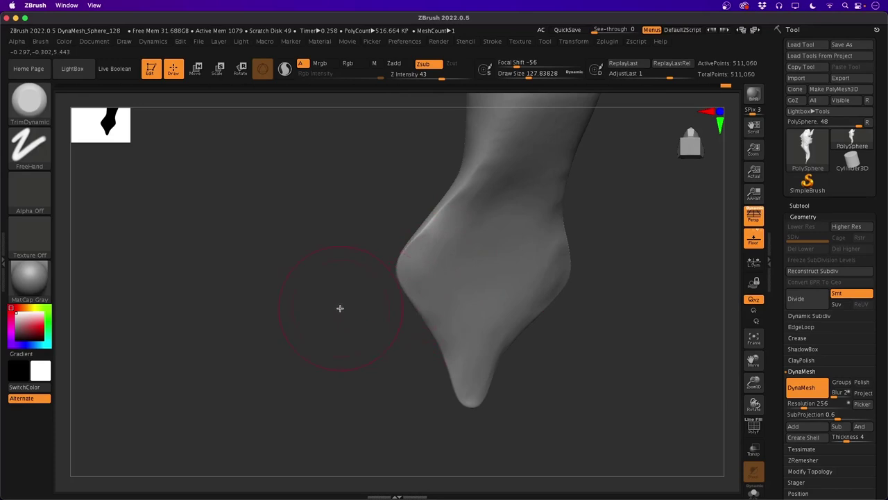
{"action": "mouse_move", "coordinate": [339, 307]}
{"action": "left_mouse_down"}
{"action": "mouse_move", "coordinate": [347, 321]}
{"action": "mouse_move", "coordinate": [220, 300]}
{"action": "left_mouse_up"}
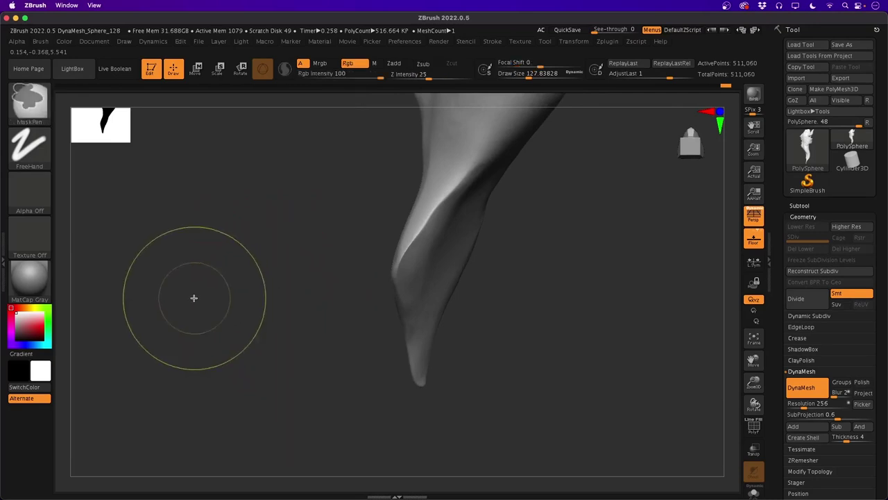
{"action": "left_click_drag", "start_coordinate": [214, 349], "coordinate": [196, 282]}
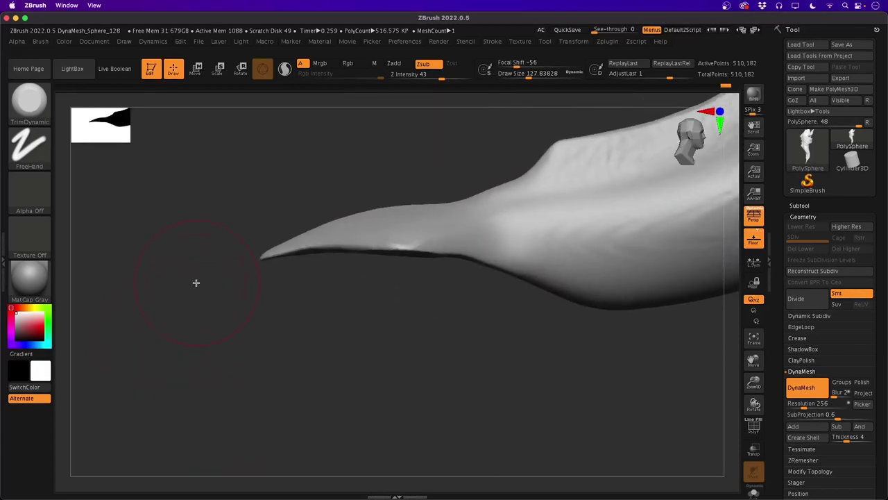
Pull the tail fin's tip outward and slightly down with the Move brush at a draw size of about 245, then inspect the whole creature
{"action": "key", "text": "b"}
{"action": "key", "text": "m"}
{"action": "key", "text": "v"}
{"action": "key", "text": "space"}
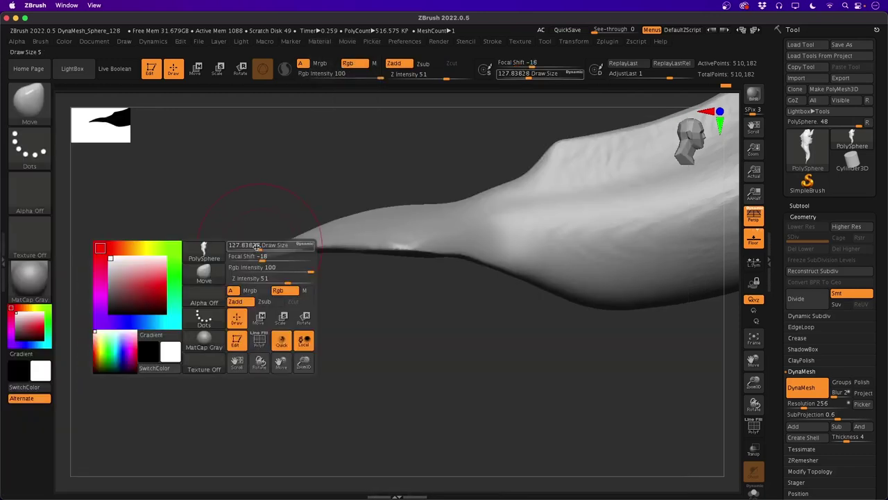
{"action": "left_click_drag", "start_coordinate": [267, 249], "coordinate": [264, 260]}
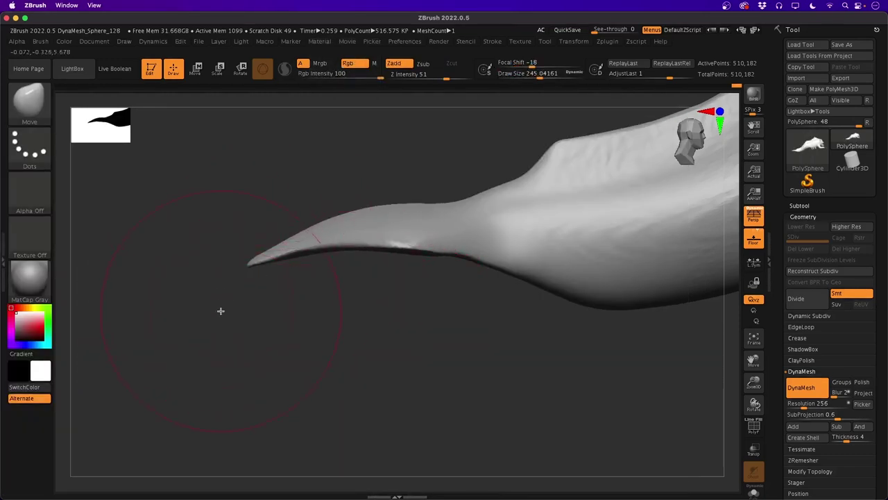
{"action": "key", "text": "f"}
{"action": "mouse_move", "coordinate": [121, 300]}
{"action": "left_mouse_down"}
{"action": "mouse_move", "coordinate": [109, 302]}
{"action": "mouse_move", "coordinate": [135, 330]}
{"action": "mouse_move", "coordinate": [136, 385]}
{"action": "mouse_move", "coordinate": [136, 301]}
{"action": "left_mouse_up"}
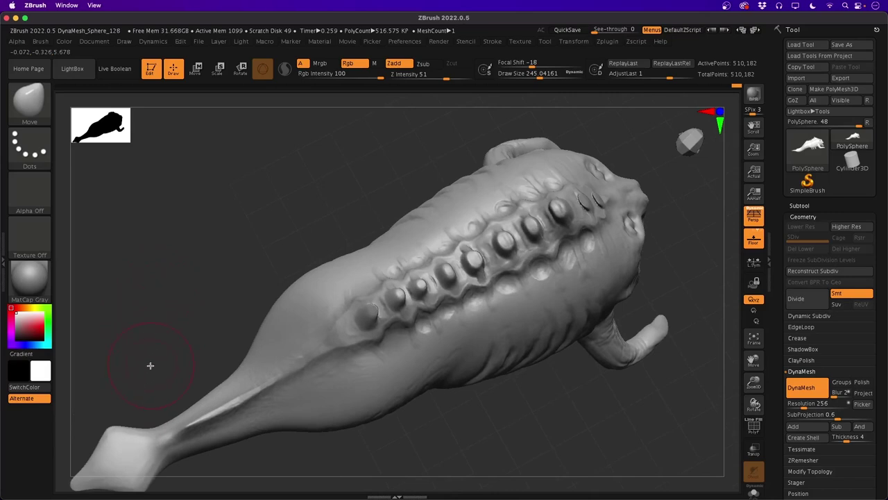
{"action": "left_click_drag", "start_coordinate": [139, 365], "coordinate": [274, 303], "text": "alt"}
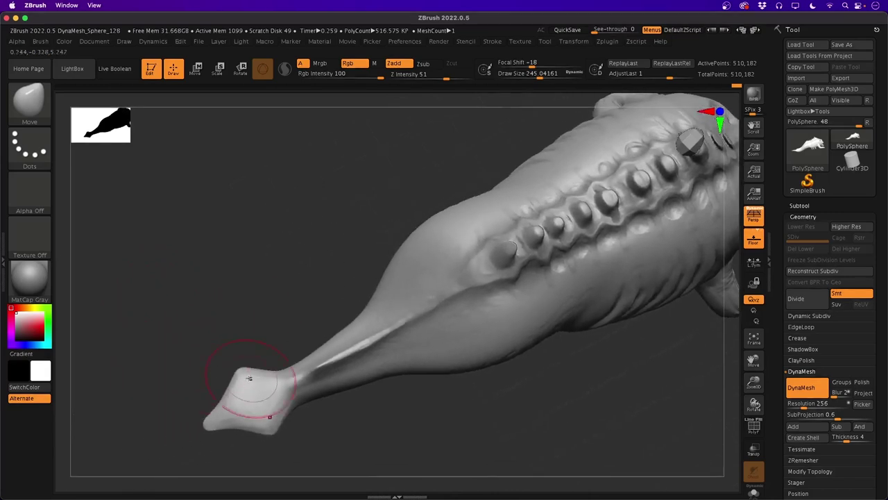
Slim the rear of the body where it narrows into the tail with the Move brush at a draw size of about 666
{"action": "mouse_move", "coordinate": [197, 400]}
{"action": "left_mouse_down"}
{"action": "mouse_move", "coordinate": [173, 306]}
{"action": "mouse_move", "coordinate": [182, 367]}
{"action": "mouse_move", "coordinate": [173, 317]}
{"action": "mouse_move", "coordinate": [170, 407]}
{"action": "mouse_move", "coordinate": [153, 313]}
{"action": "mouse_move", "coordinate": [164, 363]}
{"action": "mouse_move", "coordinate": [183, 358]}
{"action": "left_mouse_up"}
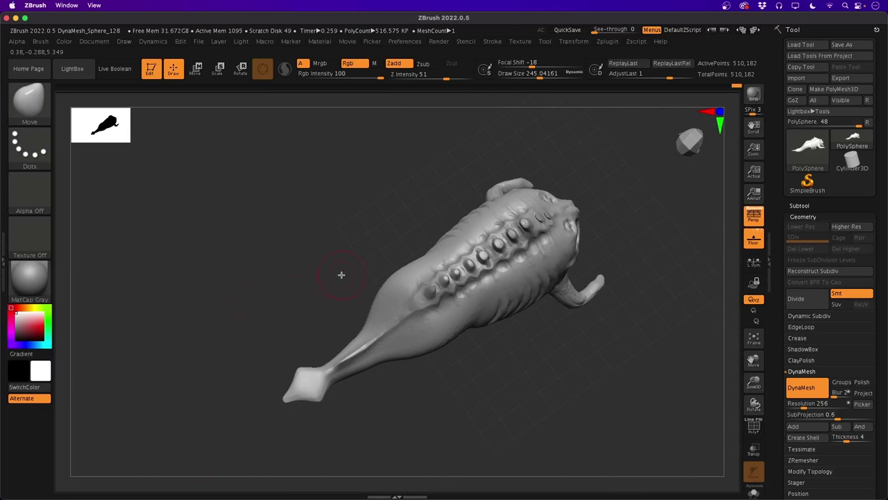
{"action": "key", "text": "space"}
{"action": "mouse_move", "coordinate": [343, 270]}
{"action": "left_mouse_down"}
{"action": "mouse_move", "coordinate": [368, 270]}
{"action": "mouse_move", "coordinate": [381, 287]}
{"action": "left_mouse_up"}
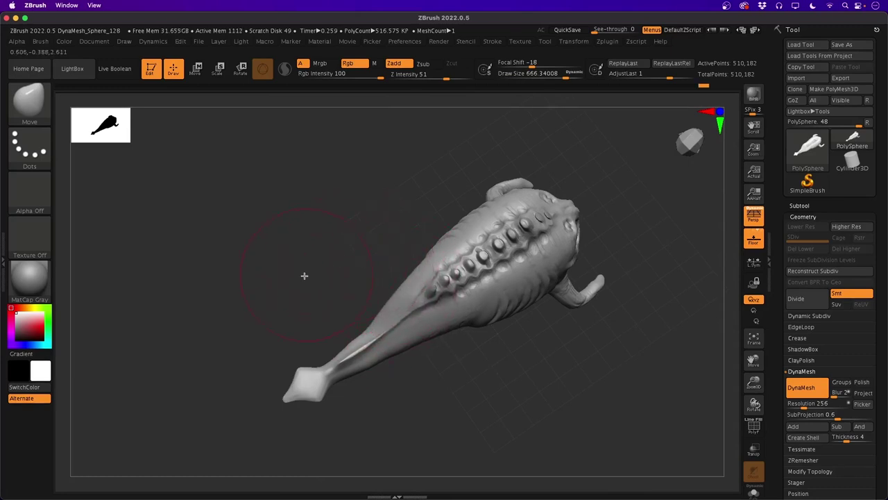
{"action": "mouse_move", "coordinate": [304, 276]}
{"action": "left_mouse_down"}
{"action": "mouse_move", "coordinate": [248, 258]}
{"action": "mouse_move", "coordinate": [386, 253]}
{"action": "left_mouse_up"}
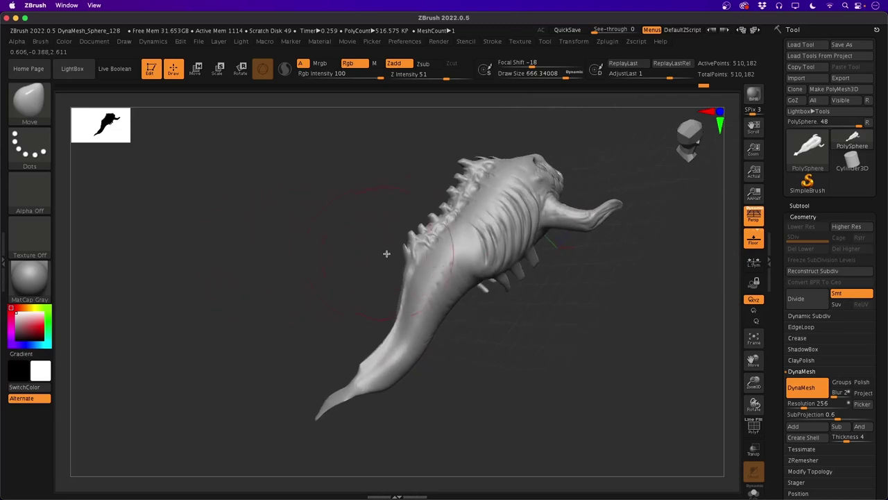
Smooth the rear flank and the base of the tail, using a draw size of about 318 for the finer strokes
{"action": "left_click_drag", "start_coordinate": [495, 209], "coordinate": [493, 264], "text": "shift"}
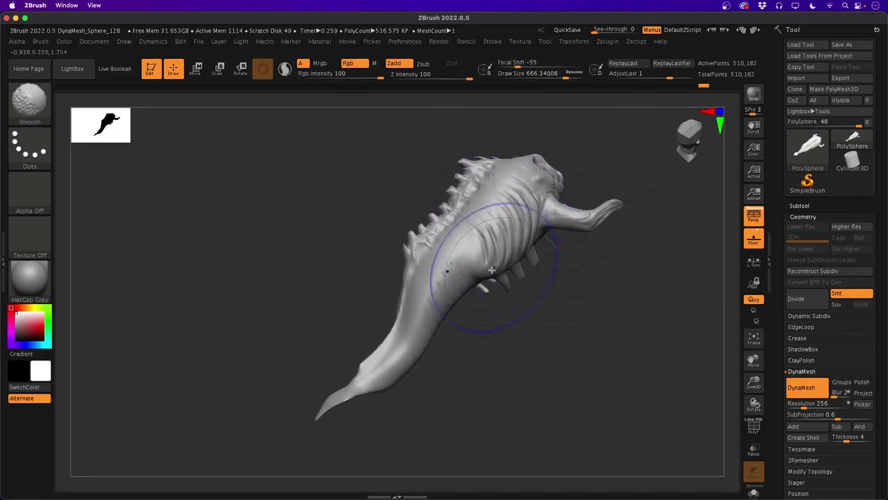
{"action": "mouse_move", "coordinate": [330, 246]}
{"action": "left_mouse_down"}
{"action": "mouse_move", "coordinate": [312, 243]}
{"action": "mouse_move", "coordinate": [312, 263]}
{"action": "mouse_move", "coordinate": [279, 301]}
{"action": "mouse_move", "coordinate": [296, 348]}
{"action": "mouse_move", "coordinate": [359, 382]}
{"action": "mouse_move", "coordinate": [300, 386]}
{"action": "mouse_move", "coordinate": [276, 406]}
{"action": "mouse_move", "coordinate": [206, 410]}
{"action": "mouse_move", "coordinate": [212, 397]}
{"action": "mouse_move", "coordinate": [174, 410]}
{"action": "mouse_move", "coordinate": [190, 377]}
{"action": "mouse_move", "coordinate": [200, 415]}
{"action": "mouse_move", "coordinate": [225, 407]}
{"action": "left_mouse_up"}
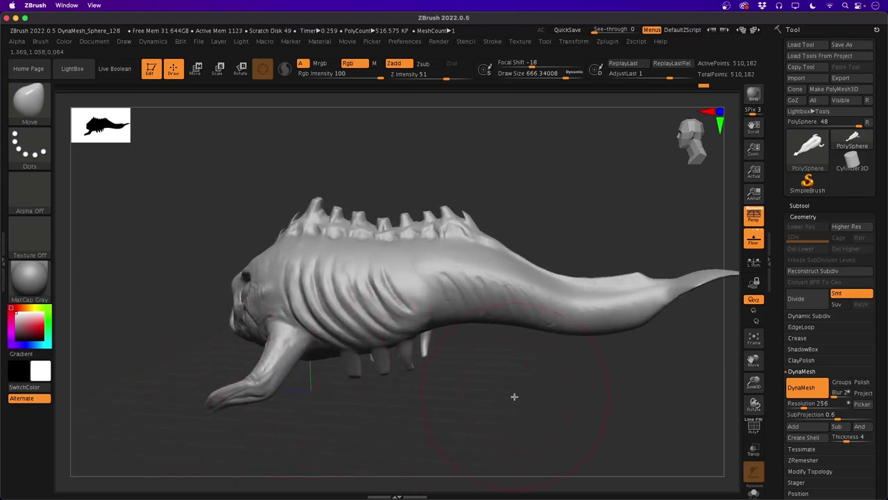
{"action": "left_click_drag", "start_coordinate": [514, 396], "coordinate": [438, 377], "text": "alt"}
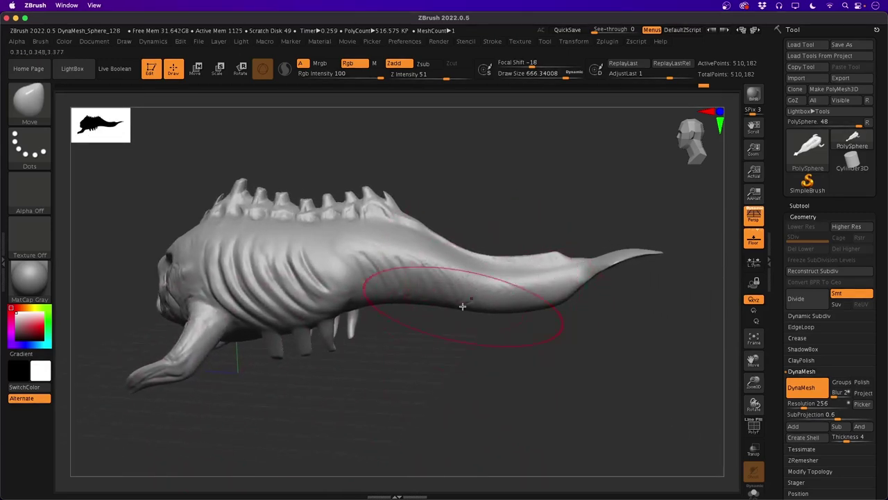
{"action": "left_click_drag", "start_coordinate": [452, 344], "coordinate": [455, 365], "text": "alt"}
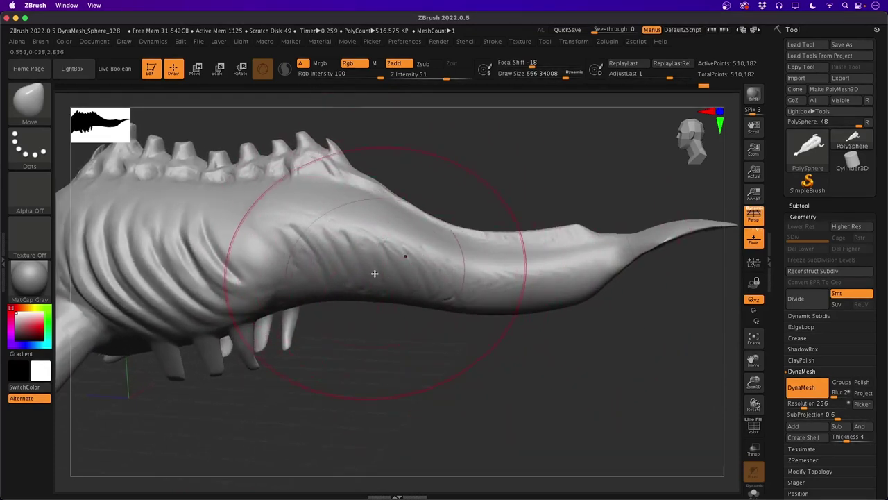
{"action": "key", "text": "space"}
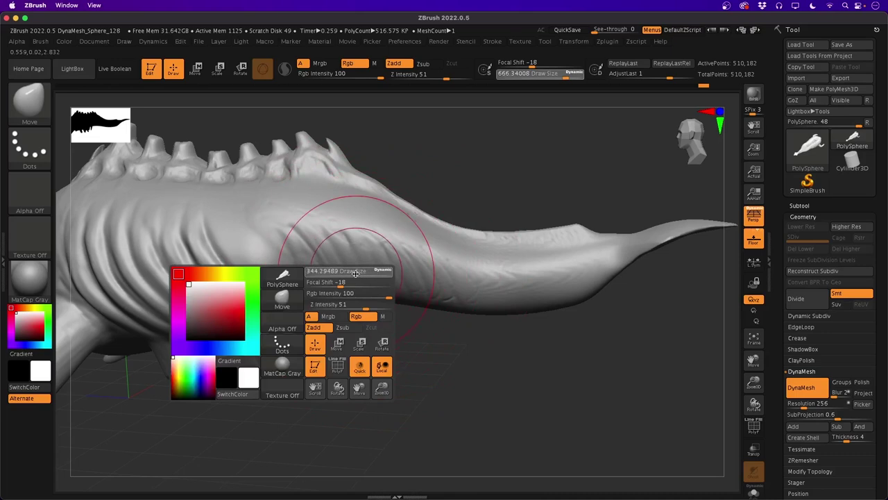
{"action": "left_click_drag", "start_coordinate": [353, 273], "coordinate": [354, 272]}
{"action": "left_click_drag", "start_coordinate": [382, 222], "coordinate": [352, 236], "text": "shift"}
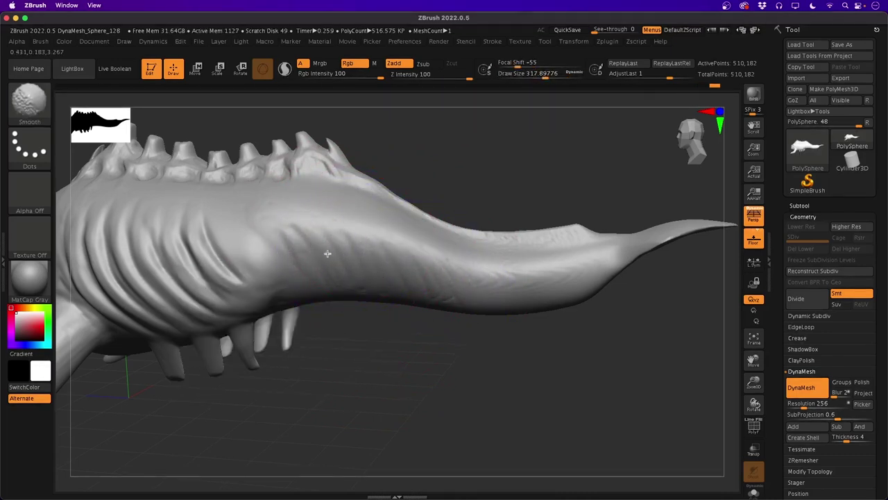
{"action": "left_click_drag", "start_coordinate": [435, 389], "coordinate": [417, 411]}
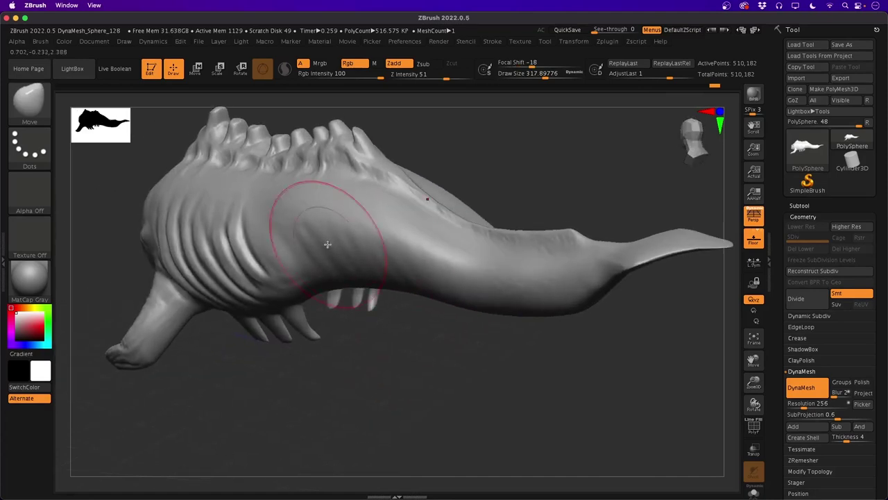
{"action": "left_click_drag", "start_coordinate": [426, 353], "coordinate": [246, 367]}
{"action": "left_click_drag", "start_coordinate": [213, 396], "coordinate": [187, 410], "text": "alt"}
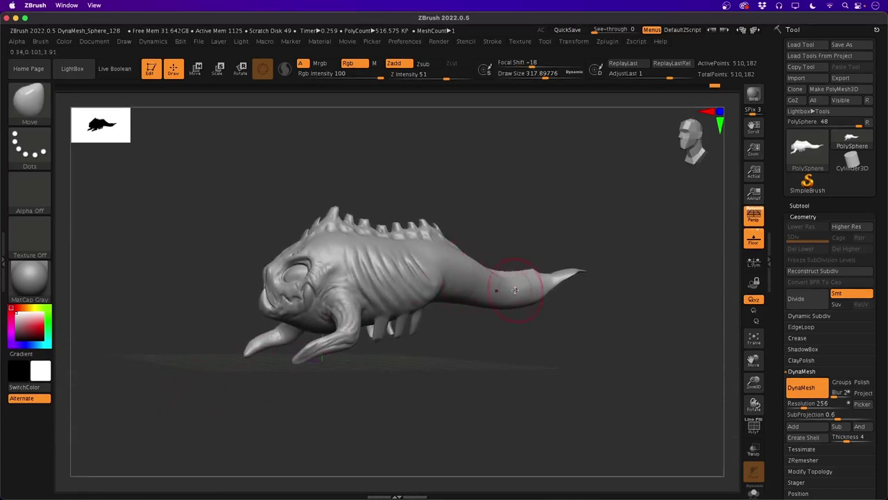
Smooth the opposite flank behind the ribs at a draw size of about 251, and select the Move brush
{"action": "left_click_drag", "start_coordinate": [148, 312], "coordinate": [206, 356]}
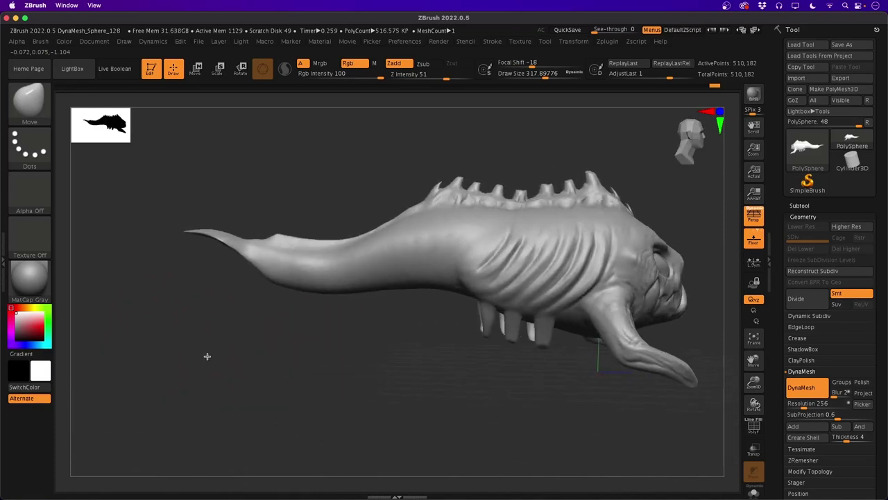
{"action": "key", "text": "space"}
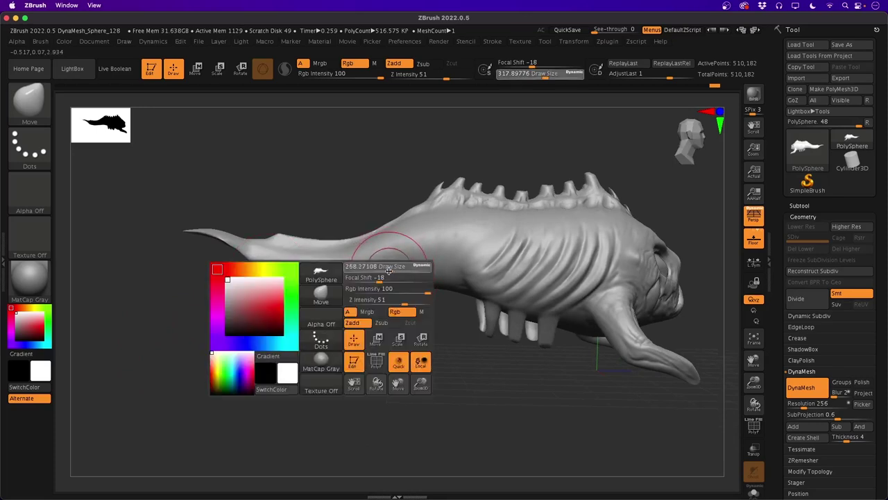
{"action": "left_click_drag", "start_coordinate": [389, 271], "coordinate": [387, 270]}
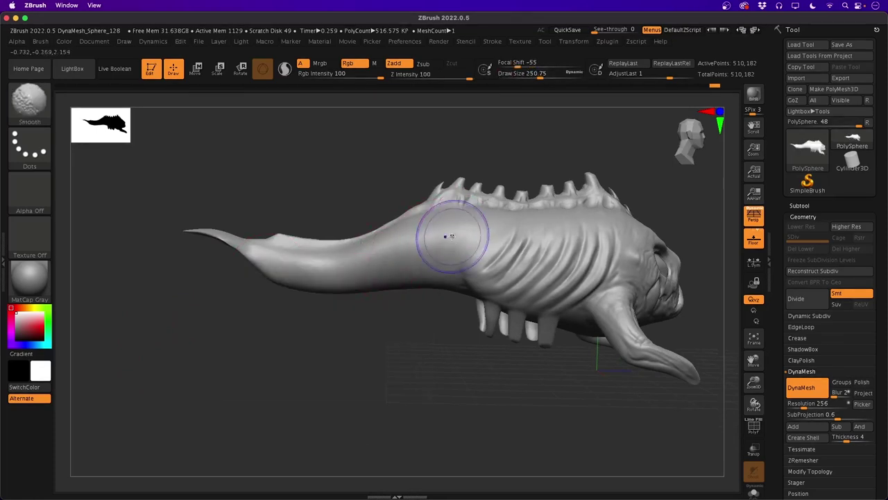
{"action": "key", "text": "b"}
{"action": "key", "text": "m"}
{"action": "key", "text": "v"}
Pull the tips of both front limbs into long, inward-curving pointed claws with the SnakeHook brush at a draw size of about 77
{"action": "mouse_move", "coordinate": [337, 314]}
{"action": "left_mouse_down"}
{"action": "mouse_move", "coordinate": [300, 371]}
{"action": "mouse_move", "coordinate": [254, 368]}
{"action": "left_mouse_up"}
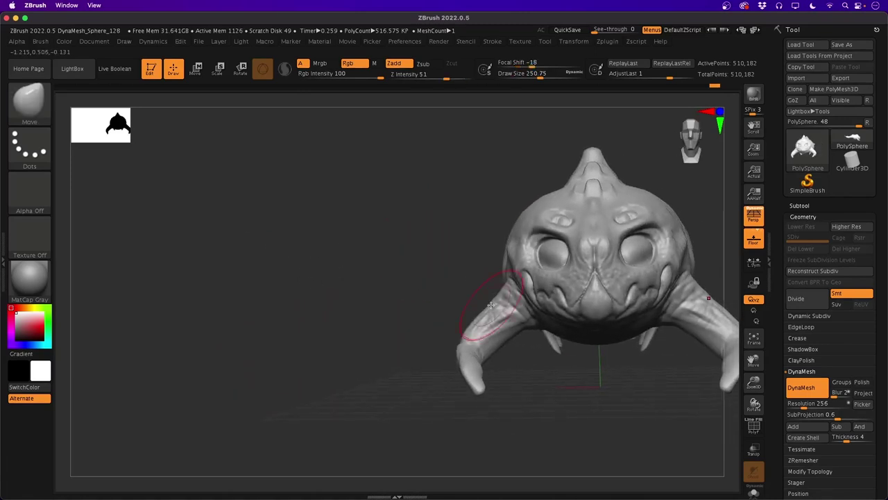
{"action": "mouse_move", "coordinate": [381, 281]}
{"action": "left_mouse_down", "text": "alt"}
{"action": "mouse_move", "coordinate": [292, 278]}
{"action": "mouse_move", "coordinate": [291, 323]}
{"action": "mouse_move", "coordinate": [336, 278]}
{"action": "mouse_move", "coordinate": [277, 226]}
{"action": "mouse_move", "coordinate": [271, 274]}
{"action": "mouse_move", "coordinate": [287, 270]}
{"action": "mouse_move", "coordinate": [284, 256]}
{"action": "mouse_move", "coordinate": [262, 335]}
{"action": "mouse_move", "coordinate": [212, 345]}
{"action": "mouse_move", "coordinate": [174, 329]}
{"action": "mouse_move", "coordinate": [174, 370]}
{"action": "mouse_move", "coordinate": [172, 328]}
{"action": "mouse_move", "coordinate": [162, 385]}
{"action": "mouse_move", "coordinate": [174, 375]}
{"action": "mouse_move", "coordinate": [146, 331]}
{"action": "mouse_move", "coordinate": [155, 370]}
{"action": "mouse_move", "coordinate": [135, 373]}
{"action": "mouse_move", "coordinate": [143, 376]}
{"action": "mouse_move", "coordinate": [147, 349]}
{"action": "left_mouse_up", "text": "alt"}
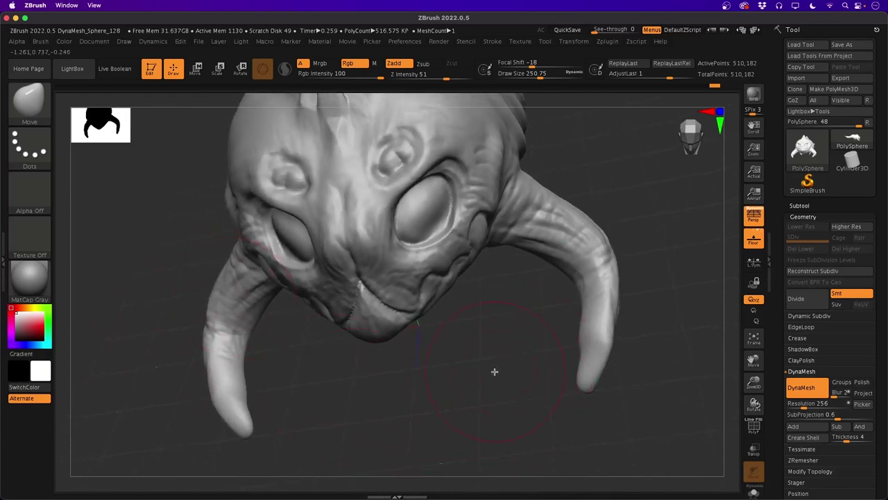
{"action": "mouse_move", "coordinate": [157, 387]}
{"action": "left_mouse_down"}
{"action": "mouse_move", "coordinate": [145, 337]}
{"action": "mouse_move", "coordinate": [152, 373]}
{"action": "mouse_move", "coordinate": [166, 325]}
{"action": "left_mouse_up"}
{"action": "key", "text": "b"}
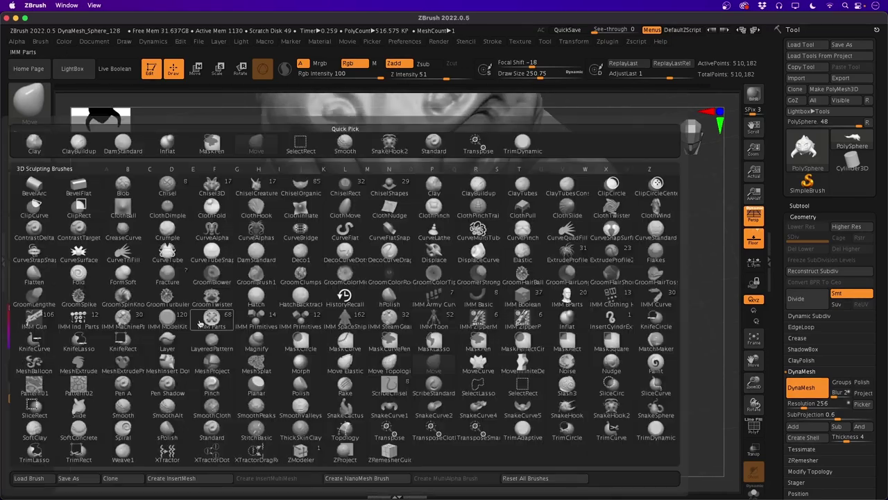
{"action": "key", "text": "s"}
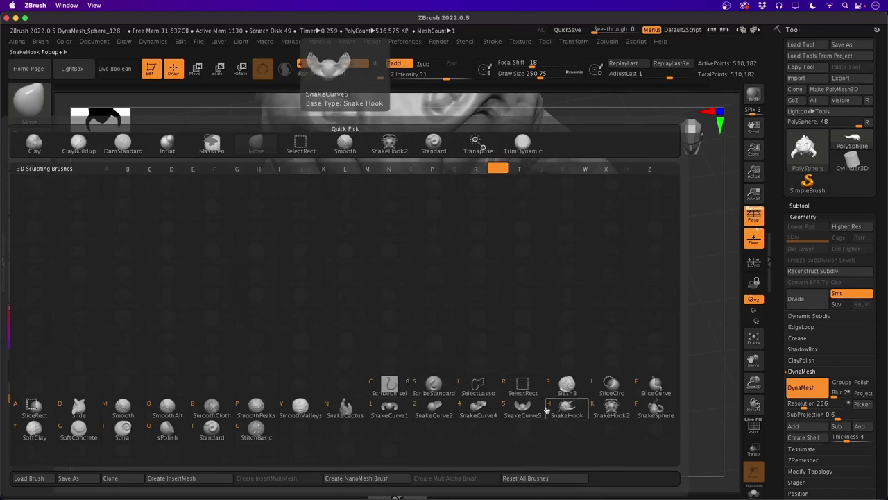
{"action": "left_click", "coordinate": [564, 411]}
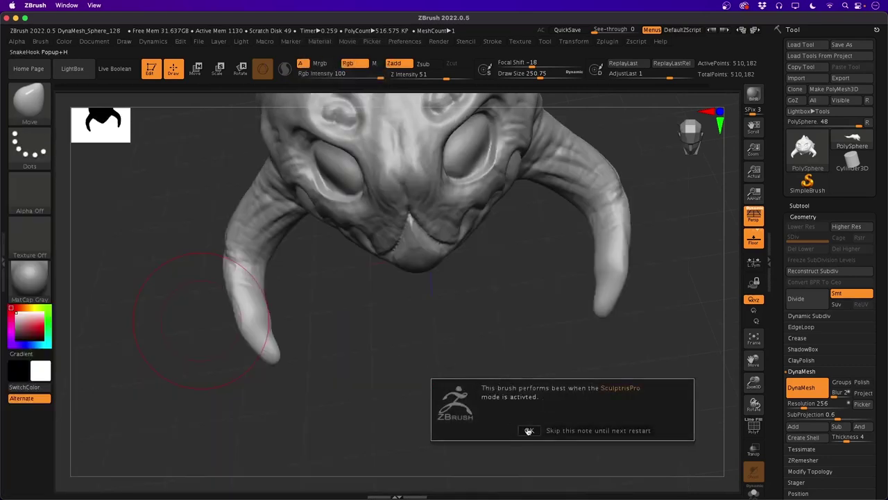
{"action": "left_click", "coordinate": [529, 430]}
{"action": "key", "text": "space"}
{"action": "left_click_drag", "start_coordinate": [461, 336], "coordinate": [438, 341]}
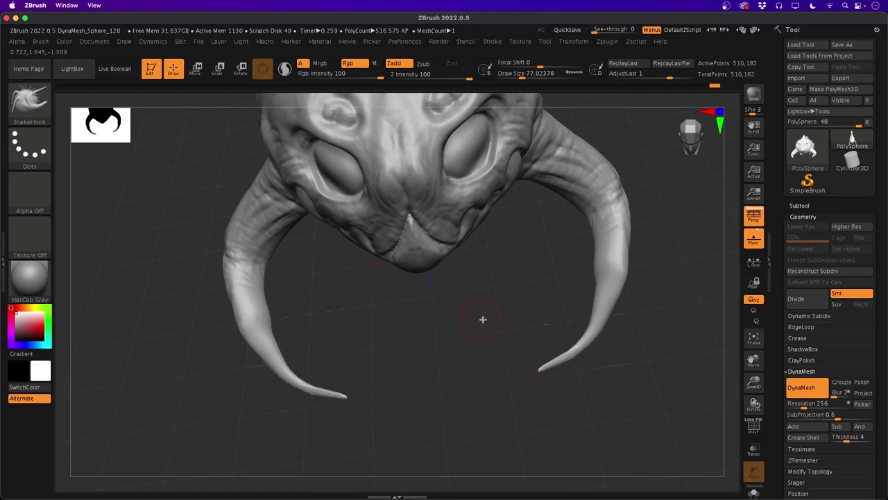
{"action": "mouse_move", "coordinate": [539, 370]}
{"action": "left_mouse_down"}
{"action": "mouse_move", "coordinate": [547, 301]}
{"action": "mouse_move", "coordinate": [594, 312]}
{"action": "mouse_move", "coordinate": [587, 345]}
{"action": "left_mouse_up"}
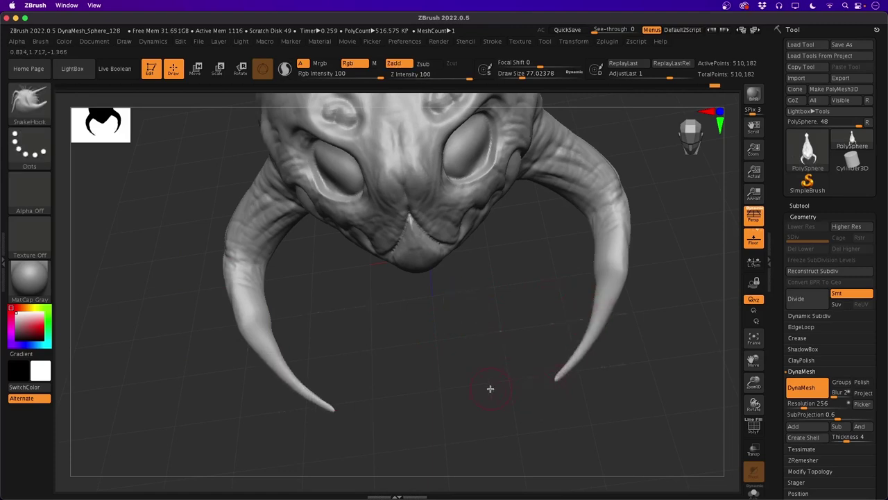
Smooth the lengthened front claws and check their shape from several angles
{"action": "mouse_move", "coordinate": [182, 365]}
{"action": "left_mouse_down"}
{"action": "mouse_move", "coordinate": [153, 333]}
{"action": "mouse_move", "coordinate": [137, 351]}
{"action": "mouse_move", "coordinate": [153, 358]}
{"action": "mouse_move", "coordinate": [150, 352]}
{"action": "left_mouse_up"}
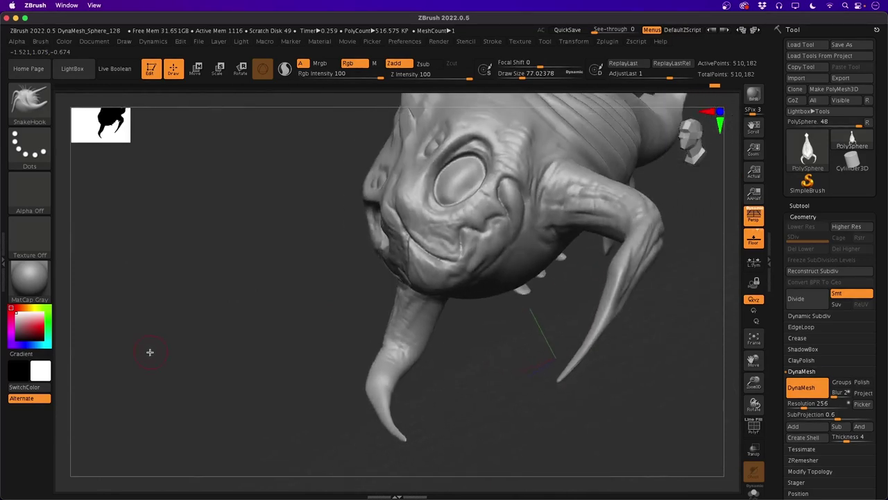
{"action": "key", "text": "shift"}
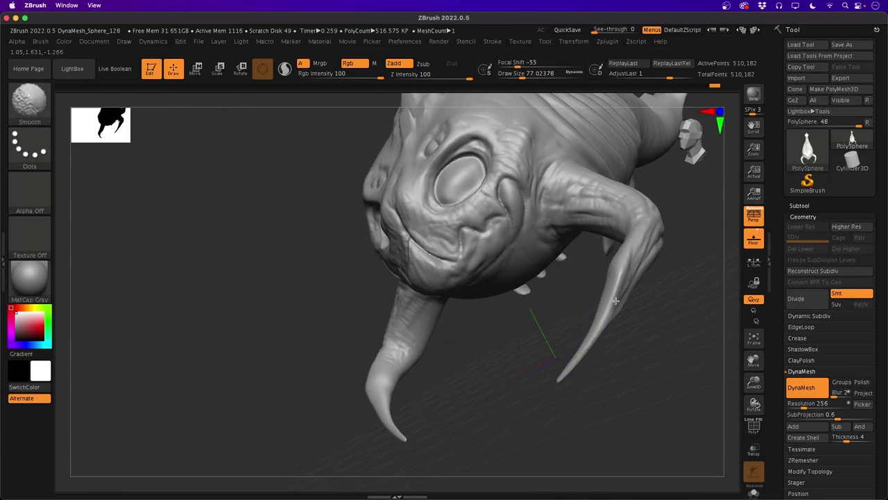
{"action": "mouse_move", "coordinate": [319, 357]}
{"action": "left_mouse_down"}
{"action": "mouse_move", "coordinate": [240, 398]}
{"action": "mouse_move", "coordinate": [157, 423]}
{"action": "mouse_move", "coordinate": [173, 428]}
{"action": "mouse_move", "coordinate": [146, 420]}
{"action": "mouse_move", "coordinate": [146, 393]}
{"action": "mouse_move", "coordinate": [164, 438]}
{"action": "mouse_move", "coordinate": [159, 409]}
{"action": "mouse_move", "coordinate": [148, 412]}
{"action": "mouse_move", "coordinate": [152, 435]}
{"action": "mouse_move", "coordinate": [129, 427]}
{"action": "mouse_move", "coordinate": [192, 387]}
{"action": "mouse_move", "coordinate": [210, 392]}
{"action": "left_mouse_up"}
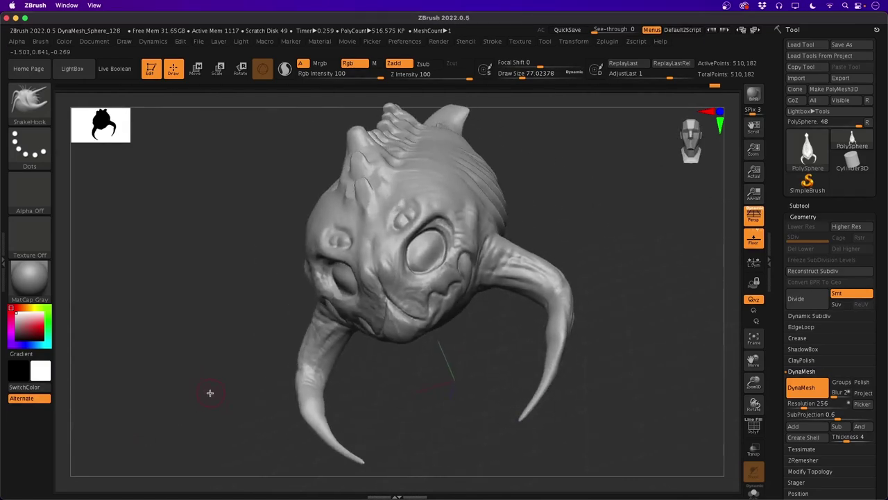
{"action": "mouse_move", "coordinate": [230, 345]}
{"action": "left_mouse_down"}
{"action": "mouse_move", "coordinate": [224, 367]}
{"action": "mouse_move", "coordinate": [220, 347]}
{"action": "left_mouse_up"}
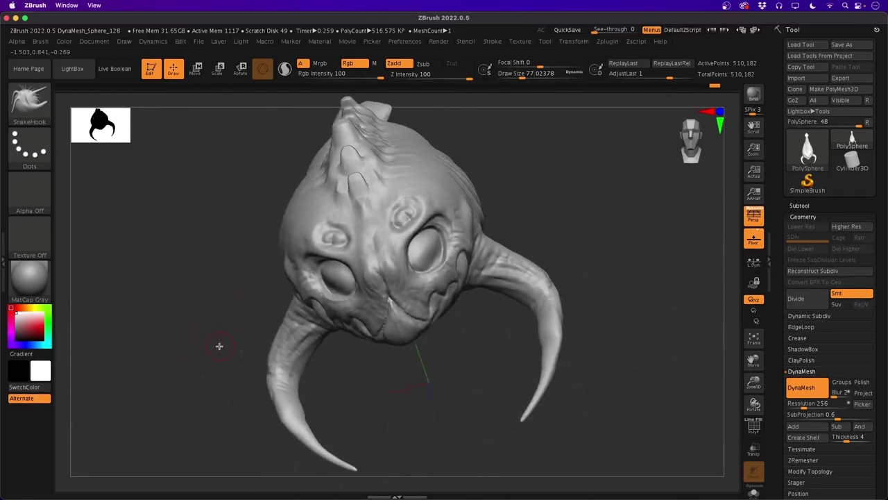
{"action": "mouse_move", "coordinate": [201, 378]}
{"action": "left_mouse_down", "text": "shift"}
{"action": "mouse_move", "coordinate": [216, 355]}
{"action": "mouse_move", "coordinate": [185, 386]}
{"action": "mouse_move", "coordinate": [296, 395]}
{"action": "mouse_move", "coordinate": [341, 432]}
{"action": "mouse_move", "coordinate": [363, 412]}
{"action": "mouse_move", "coordinate": [373, 419]}
{"action": "mouse_move", "coordinate": [374, 448]}
{"action": "mouse_move", "coordinate": [348, 397]}
{"action": "left_mouse_up", "text": "shift"}
Carve creases around the claw bases and along the forearms with the DamStandard brush at a draw size of about 51
{"action": "key", "text": "b"}
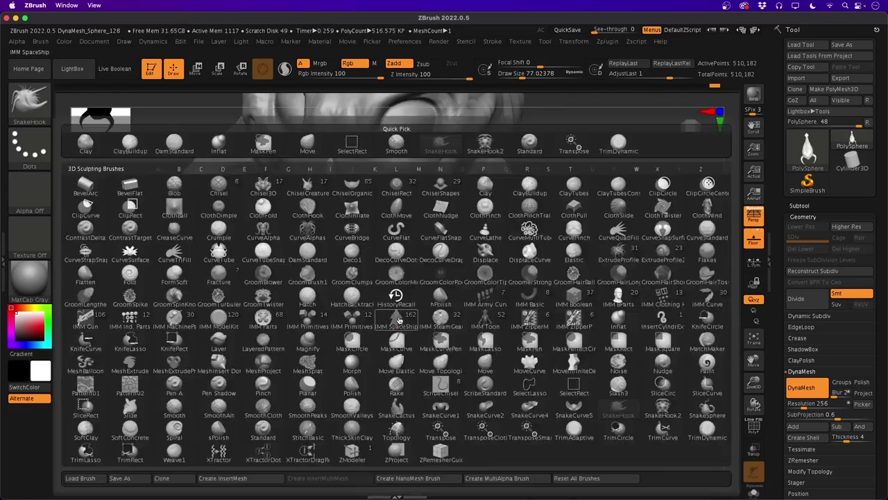
{"action": "key", "text": "d"}
{"action": "key", "text": "s"}
{"action": "left_click_drag", "start_coordinate": [393, 353], "coordinate": [392, 364]}
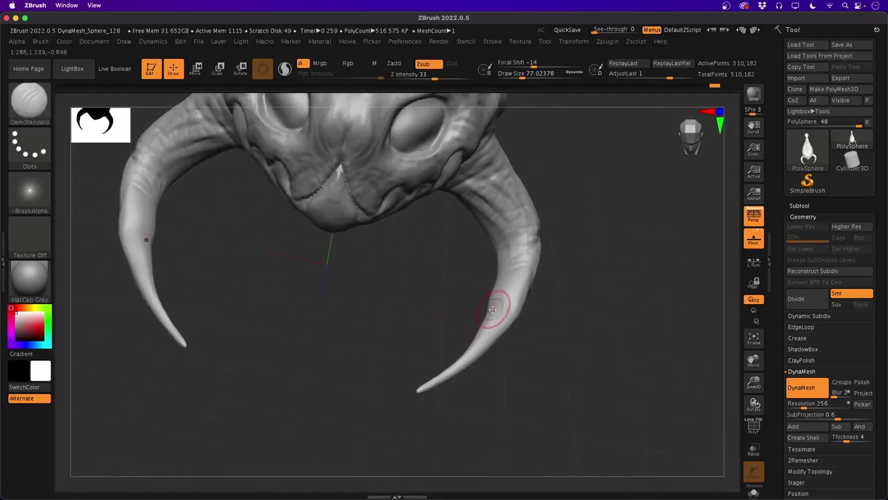
{"action": "key", "text": "space"}
{"action": "mouse_move", "coordinate": [478, 311]}
{"action": "left_mouse_down"}
{"action": "mouse_move", "coordinate": [437, 305]}
{"action": "mouse_move", "coordinate": [504, 328]}
{"action": "left_mouse_up"}
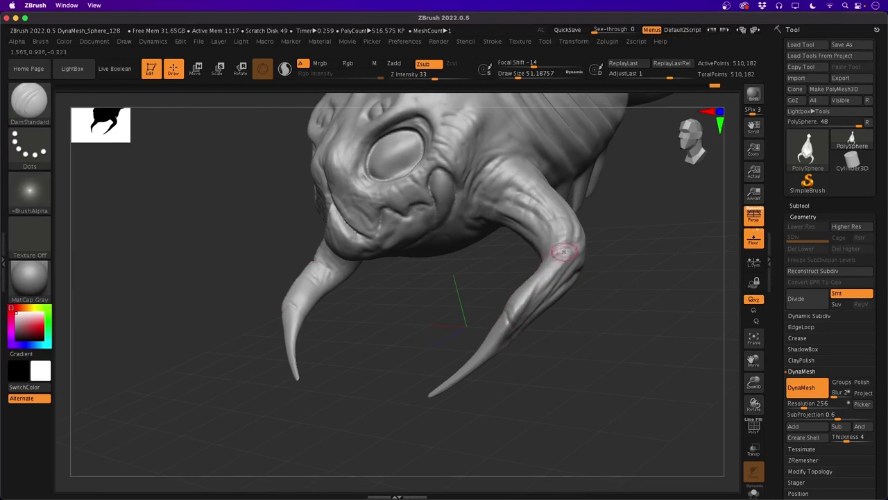
{"action": "left_click_drag", "start_coordinate": [546, 259], "coordinate": [590, 242]}
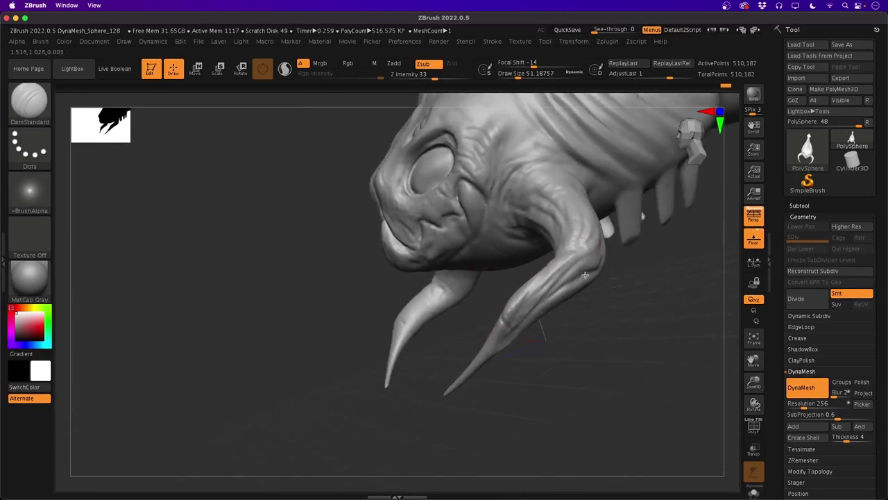
{"action": "left_click_drag", "start_coordinate": [530, 265], "coordinate": [470, 334]}
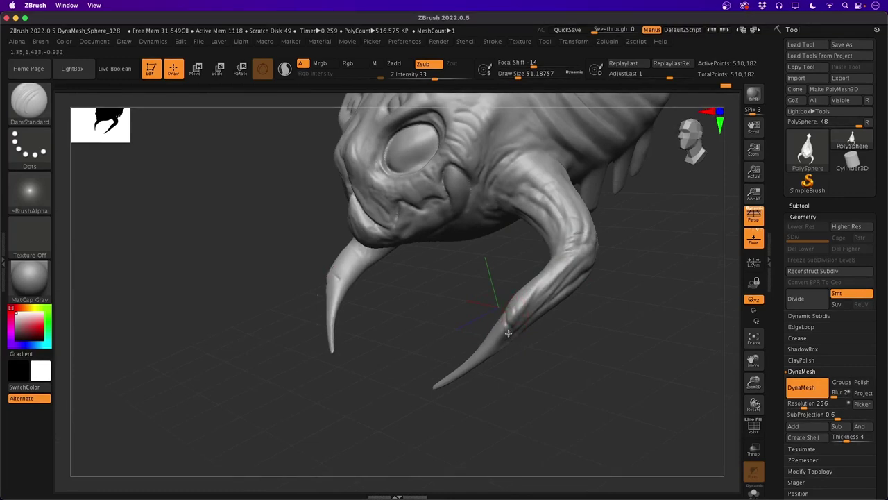
{"action": "left_click_drag", "start_coordinate": [500, 323], "coordinate": [392, 294]}
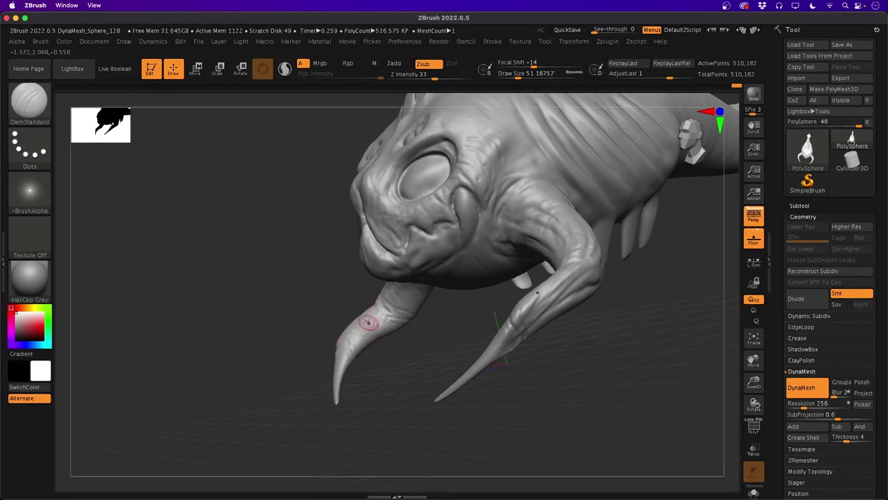
Carve skin wrinkles around the front limbs' elbows, upper arms and shoulder joints with the DamStandard brush
{"action": "left_click_drag", "start_coordinate": [347, 277], "coordinate": [324, 284]}
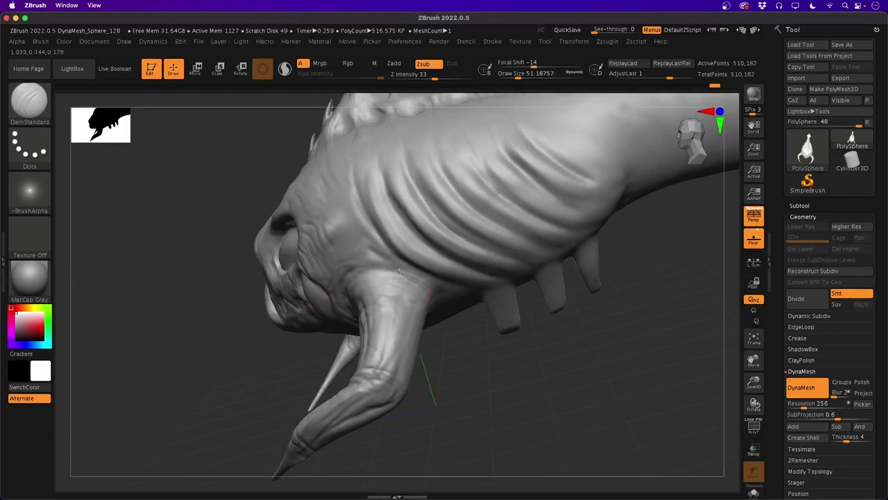
{"action": "left_click_drag", "start_coordinate": [481, 380], "coordinate": [433, 330]}
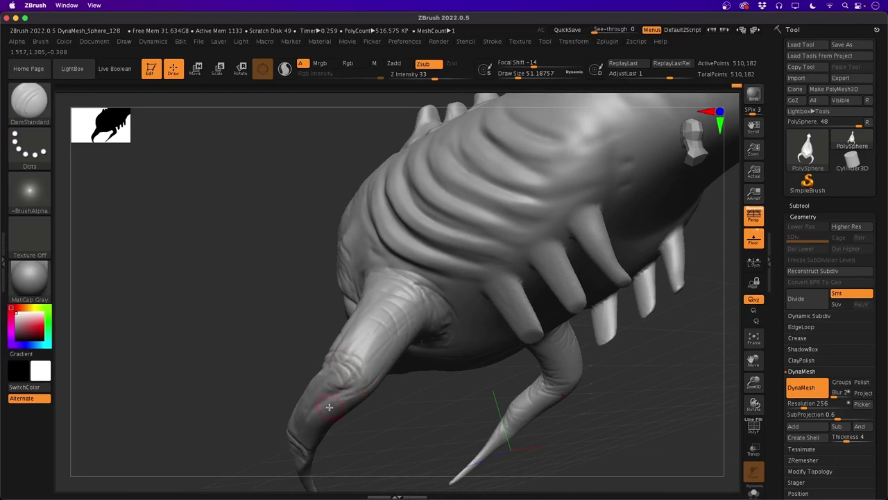
{"action": "left_click_drag", "start_coordinate": [239, 352], "coordinate": [270, 357]}
{"action": "left_click_drag", "start_coordinate": [416, 419], "coordinate": [458, 402]}
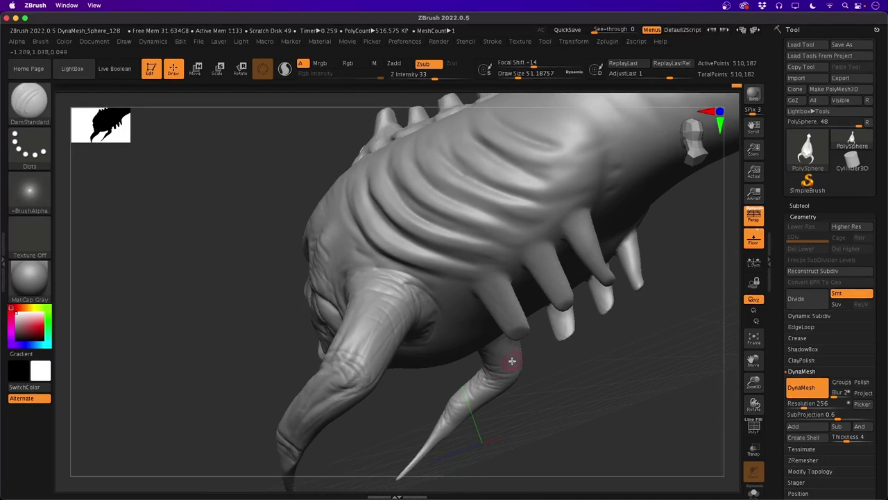
{"action": "left_click_drag", "start_coordinate": [229, 341], "coordinate": [421, 392]}
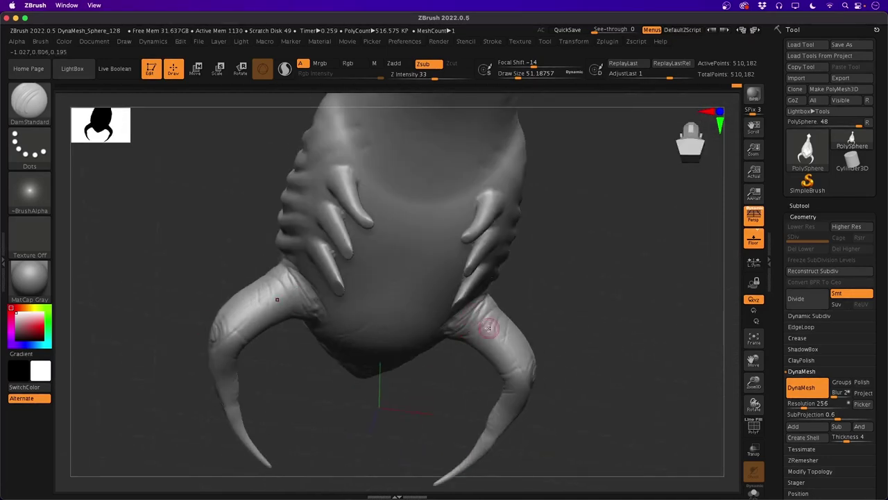
Carve crosswise skin folds across the underside between the two rows of small legs with the DamStandard brush and smooth them lightly
{"action": "mouse_move", "coordinate": [174, 305]}
{"action": "left_mouse_down"}
{"action": "mouse_move", "coordinate": [125, 289]}
{"action": "mouse_move", "coordinate": [181, 303]}
{"action": "mouse_move", "coordinate": [200, 283]}
{"action": "mouse_move", "coordinate": [171, 298]}
{"action": "mouse_move", "coordinate": [181, 299]}
{"action": "left_mouse_up"}
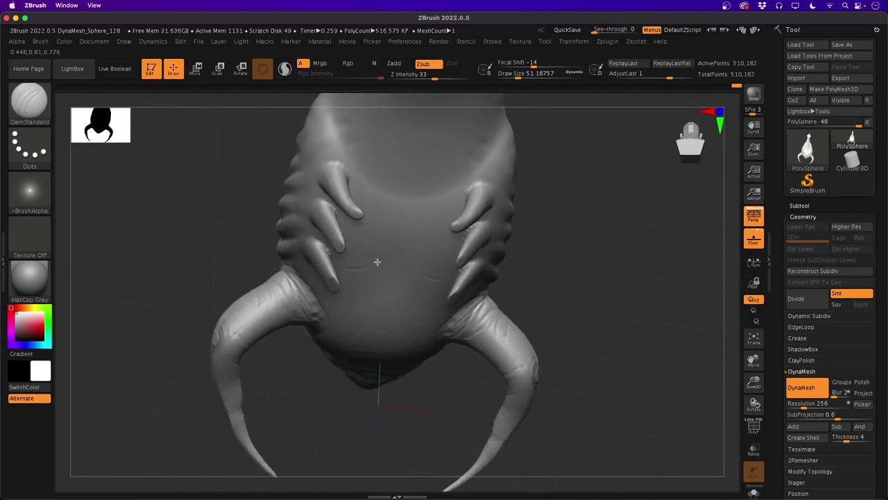
{"action": "left_click_drag", "start_coordinate": [355, 250], "coordinate": [442, 253]}
{"action": "mouse_move", "coordinate": [364, 222]}
{"action": "left_mouse_down"}
{"action": "mouse_move", "coordinate": [406, 220]}
{"action": "mouse_move", "coordinate": [445, 240]}
{"action": "left_mouse_up"}
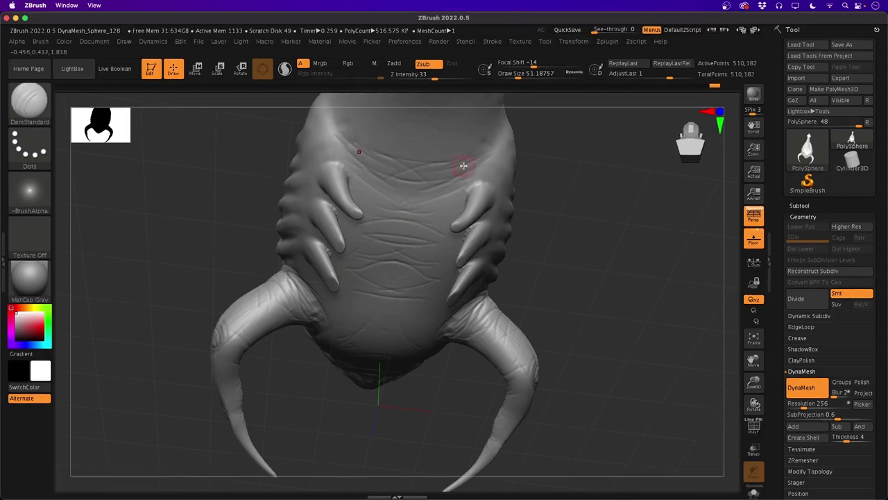
{"action": "key", "text": "shift"}
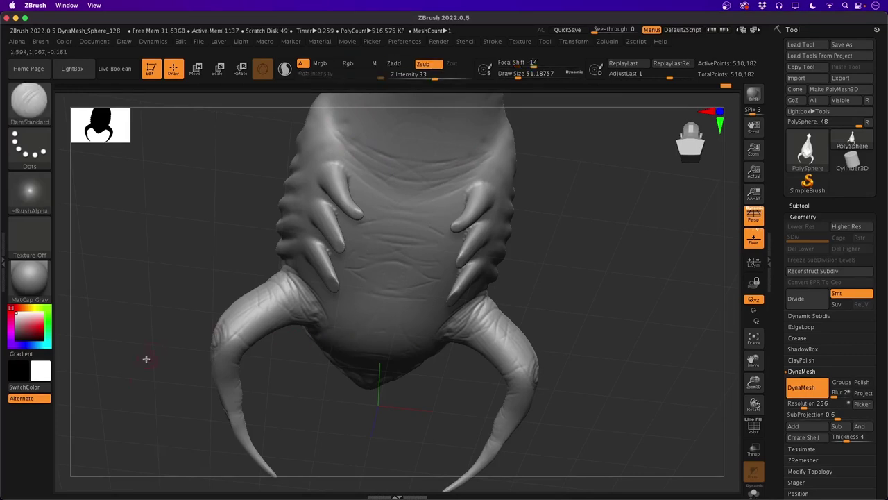
Carve wrinkles and eyelid creases around the two small upper eyes with the DamStandard brush
{"action": "mouse_move", "coordinate": [146, 359]}
{"action": "left_mouse_down"}
{"action": "mouse_move", "coordinate": [133, 379]}
{"action": "mouse_move", "coordinate": [197, 416]}
{"action": "mouse_move", "coordinate": [161, 368]}
{"action": "mouse_move", "coordinate": [292, 440]}
{"action": "left_mouse_up"}
{"action": "mouse_move", "coordinate": [260, 397]}
{"action": "left_mouse_down"}
{"action": "mouse_move", "coordinate": [264, 382]}
{"action": "mouse_move", "coordinate": [289, 433]}
{"action": "mouse_move", "coordinate": [173, 397]}
{"action": "mouse_move", "coordinate": [181, 368]}
{"action": "mouse_move", "coordinate": [184, 390]}
{"action": "mouse_move", "coordinate": [215, 374]}
{"action": "mouse_move", "coordinate": [178, 395]}
{"action": "left_mouse_up"}
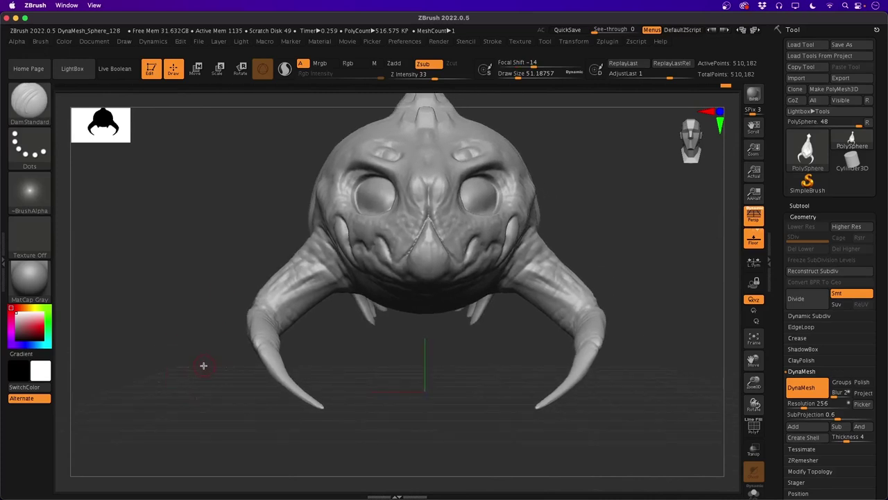
{"action": "mouse_move", "coordinate": [203, 366]}
{"action": "left_mouse_down"}
{"action": "mouse_move", "coordinate": [176, 354]}
{"action": "mouse_move", "coordinate": [189, 306]}
{"action": "left_mouse_up"}
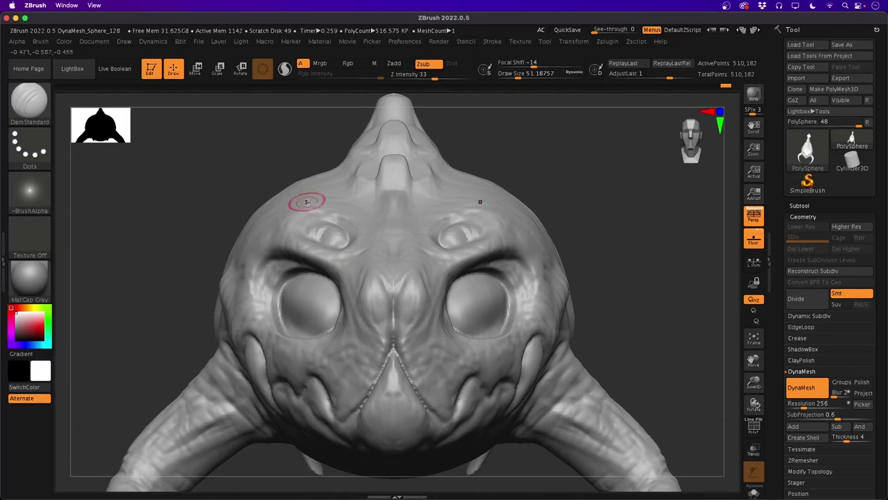
{"action": "left_click_drag", "start_coordinate": [306, 188], "coordinate": [309, 187]}
{"action": "left_click_drag", "start_coordinate": [271, 216], "coordinate": [304, 188]}
{"action": "left_click_drag", "start_coordinate": [343, 247], "coordinate": [345, 231]}
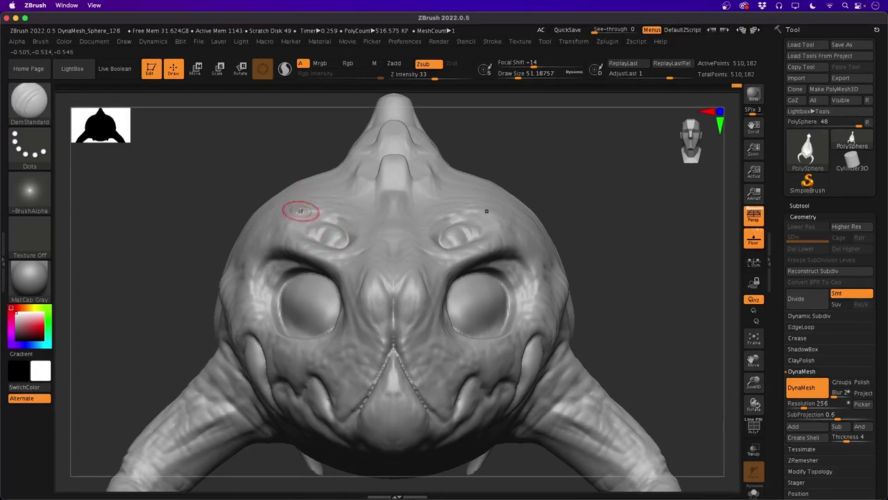
{"action": "key", "text": "shift"}
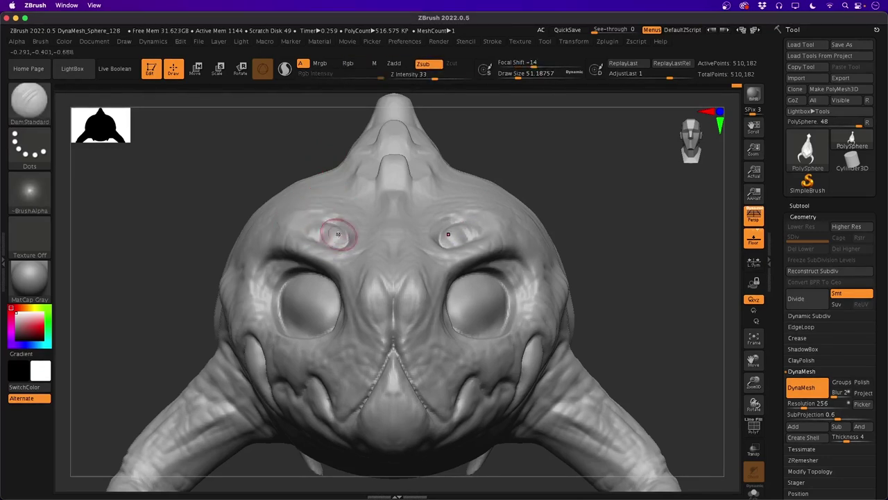
{"action": "key", "text": "alt"}
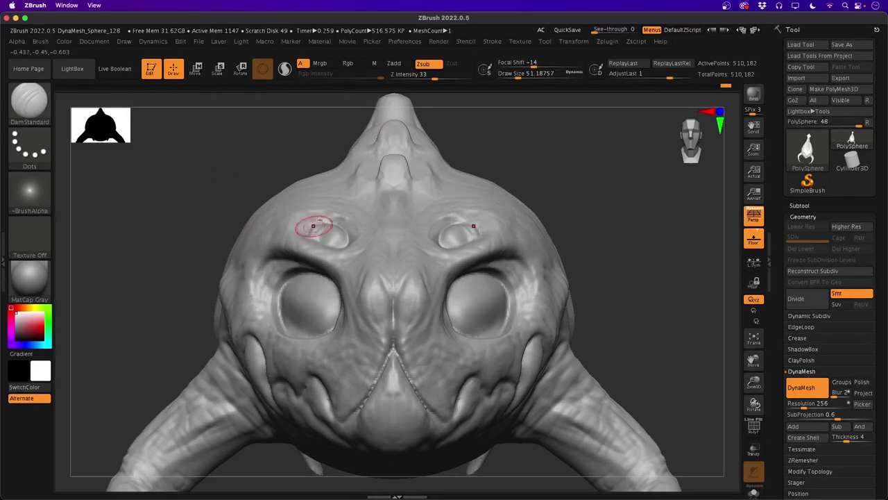
{"action": "mouse_move", "coordinate": [188, 243]}
{"action": "left_mouse_down"}
{"action": "mouse_move", "coordinate": [174, 246]}
{"action": "mouse_move", "coordinate": [165, 220]}
{"action": "left_mouse_up"}
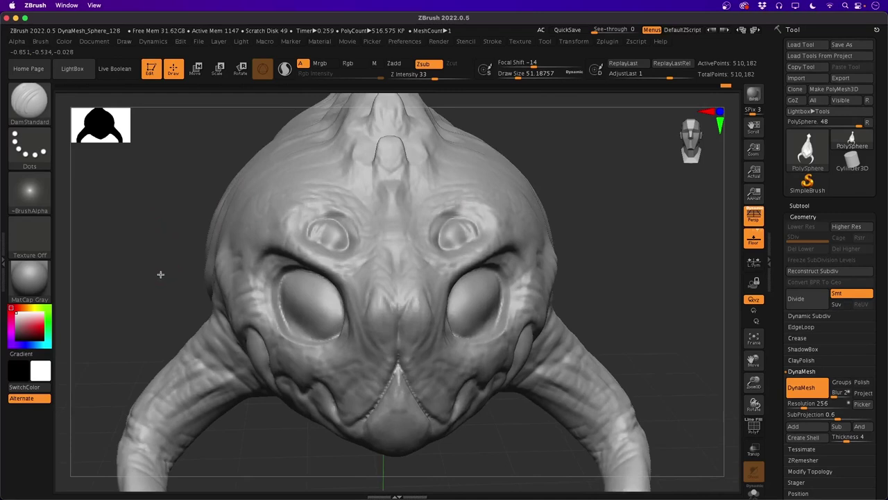
Narrow the two small spikes above the forehead with the Move brush at a draw size of about 101
{"action": "mouse_move", "coordinate": [161, 274]}
{"action": "left_mouse_down"}
{"action": "mouse_move", "coordinate": [167, 267]}
{"action": "mouse_move", "coordinate": [159, 263]}
{"action": "mouse_move", "coordinate": [169, 337]}
{"action": "mouse_move", "coordinate": [162, 308]}
{"action": "mouse_move", "coordinate": [188, 263]}
{"action": "mouse_move", "coordinate": [160, 301]}
{"action": "mouse_move", "coordinate": [152, 273]}
{"action": "mouse_move", "coordinate": [168, 234]}
{"action": "left_mouse_up"}
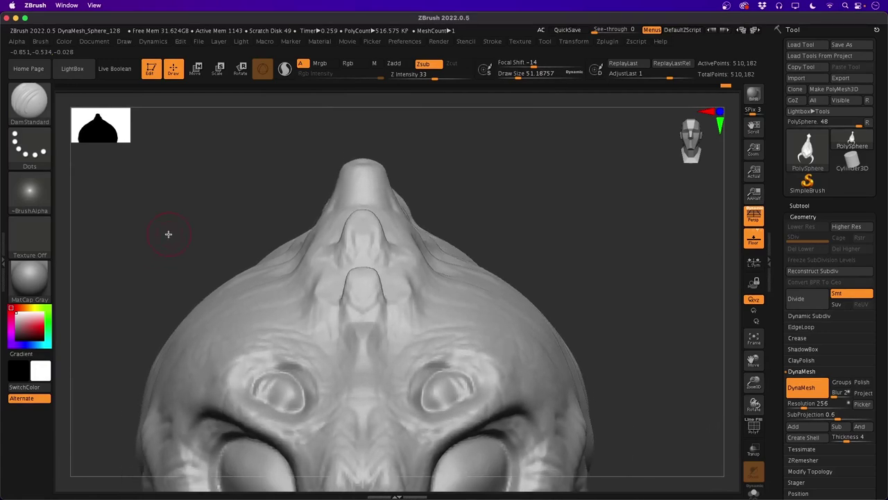
{"action": "key", "text": "b"}
{"action": "key", "text": "m"}
{"action": "key", "text": "v"}
{"action": "key", "text": "space"}
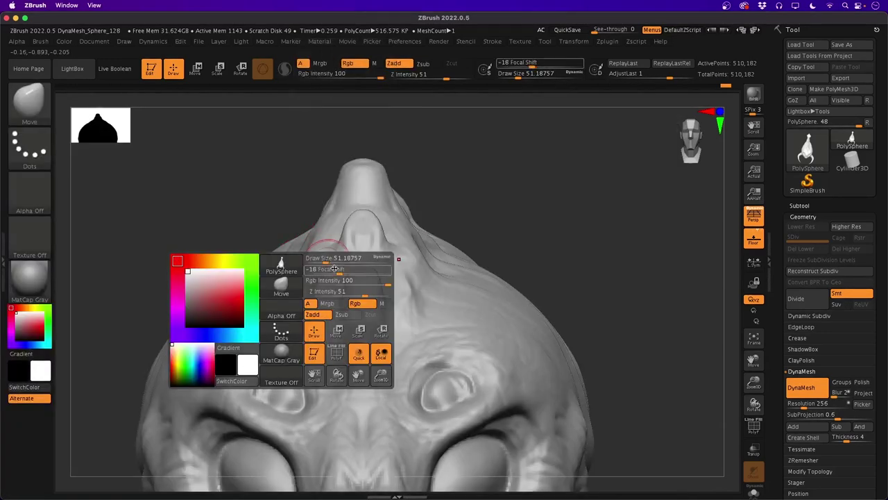
{"action": "left_click_drag", "start_coordinate": [324, 260], "coordinate": [333, 261]}
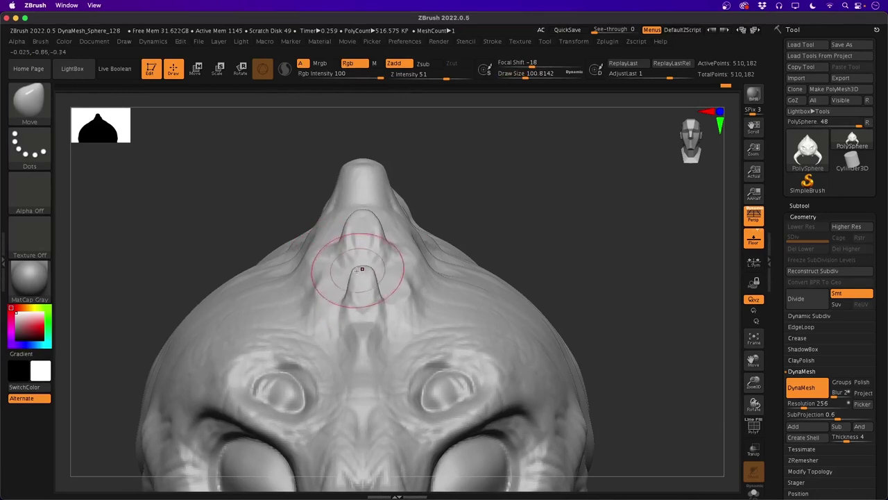
{"action": "left_click_drag", "start_coordinate": [243, 214], "coordinate": [202, 208]}
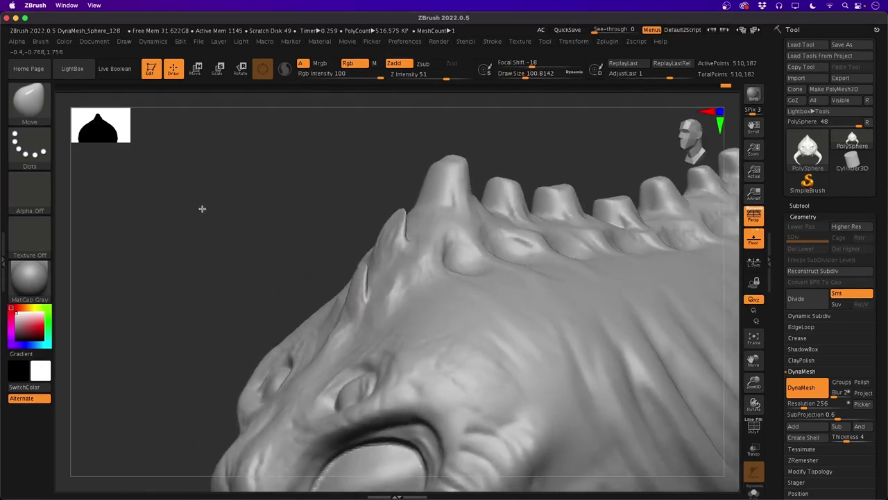
{"action": "left_click_drag", "start_coordinate": [354, 276], "coordinate": [347, 208]}
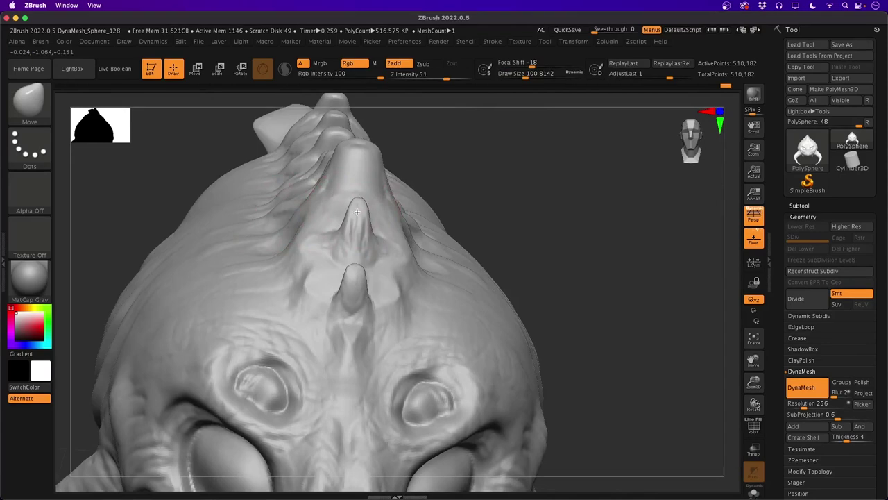
Pull the two forehead spikes into thin, curved points in side view and smooth their edges
{"action": "left_click_drag", "start_coordinate": [184, 183], "coordinate": [243, 174]}
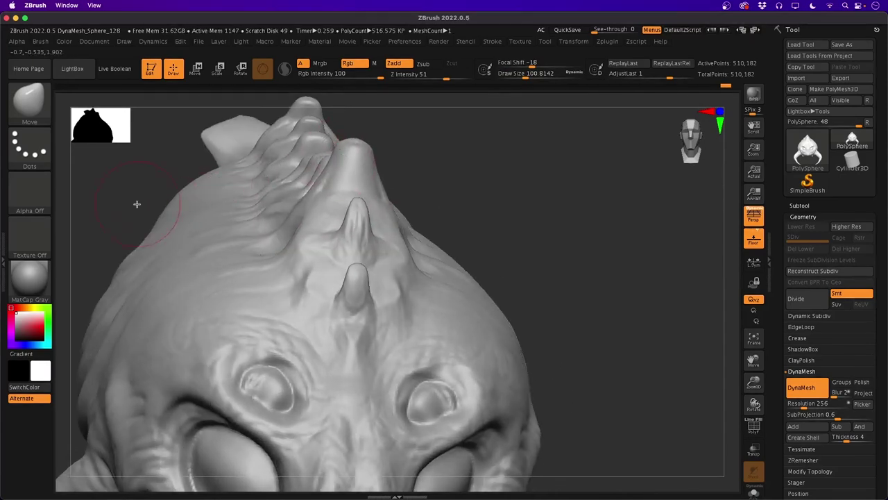
{"action": "left_click_drag", "start_coordinate": [135, 200], "coordinate": [157, 213]}
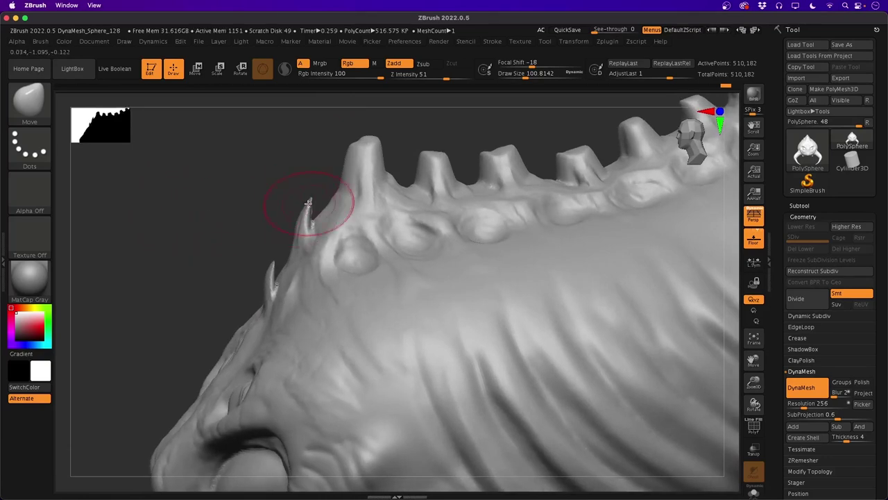
{"action": "left_click_drag", "start_coordinate": [308, 202], "coordinate": [303, 202]}
{"action": "left_click_drag", "start_coordinate": [275, 267], "coordinate": [273, 281]}
{"action": "left_click_drag", "start_coordinate": [312, 206], "coordinate": [310, 225], "text": "shift"}
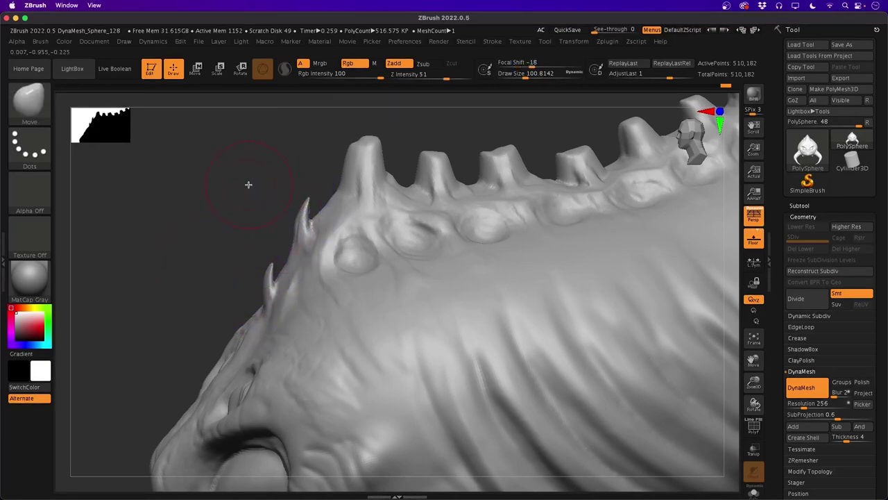
Taper the foremost large dorsal spines into points with the Move brush at a draw size of about 71
{"action": "mouse_move", "coordinate": [248, 184]}
{"action": "left_mouse_down"}
{"action": "mouse_move", "coordinate": [202, 182]}
{"action": "mouse_move", "coordinate": [169, 201]}
{"action": "mouse_move", "coordinate": [177, 200]}
{"action": "left_mouse_up"}
{"action": "key", "text": "space"}
{"action": "left_click_drag", "start_coordinate": [251, 158], "coordinate": [213, 148]}
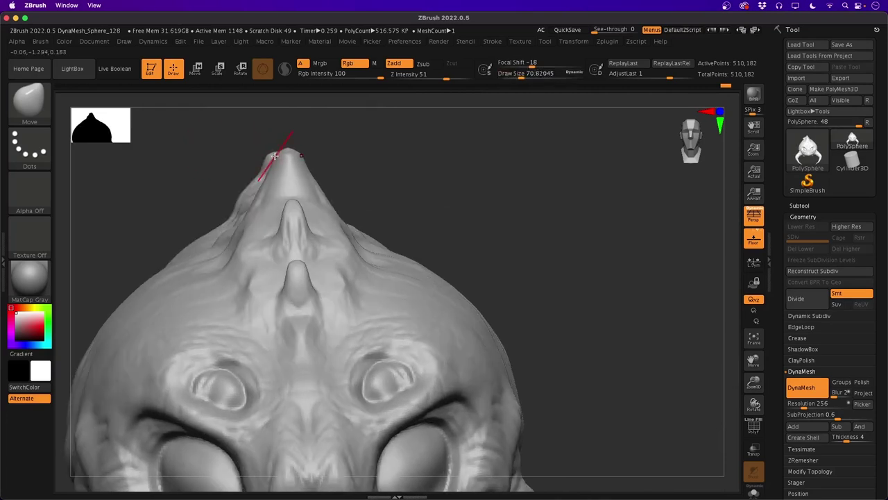
{"action": "left_click_drag", "start_coordinate": [271, 161], "coordinate": [280, 166]}
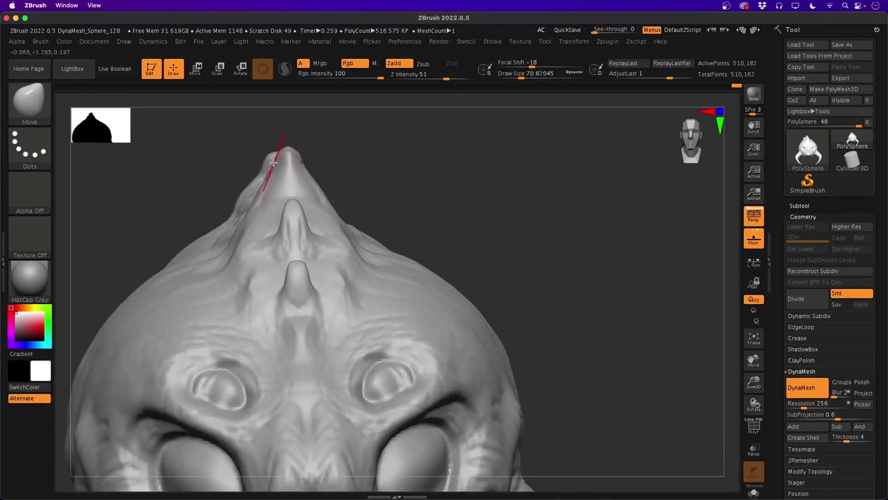
{"action": "left_click_drag", "start_coordinate": [232, 153], "coordinate": [258, 154]}
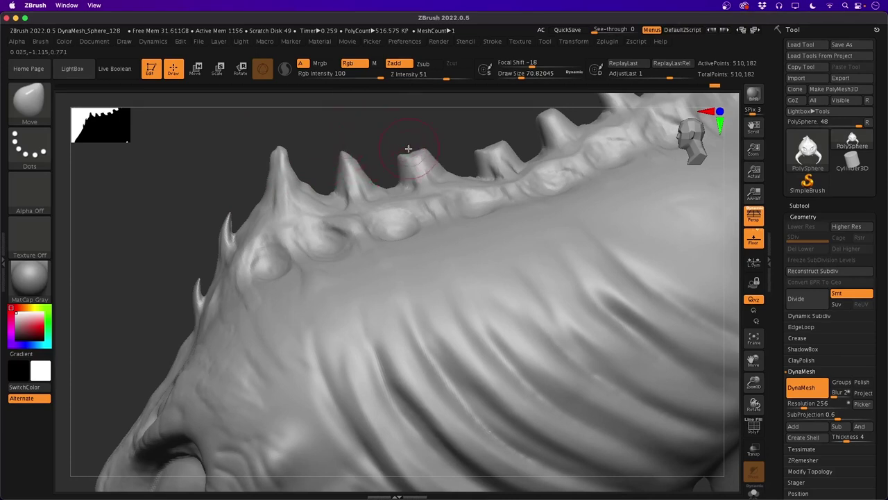
{"action": "left_click_drag", "start_coordinate": [142, 215], "coordinate": [160, 222]}
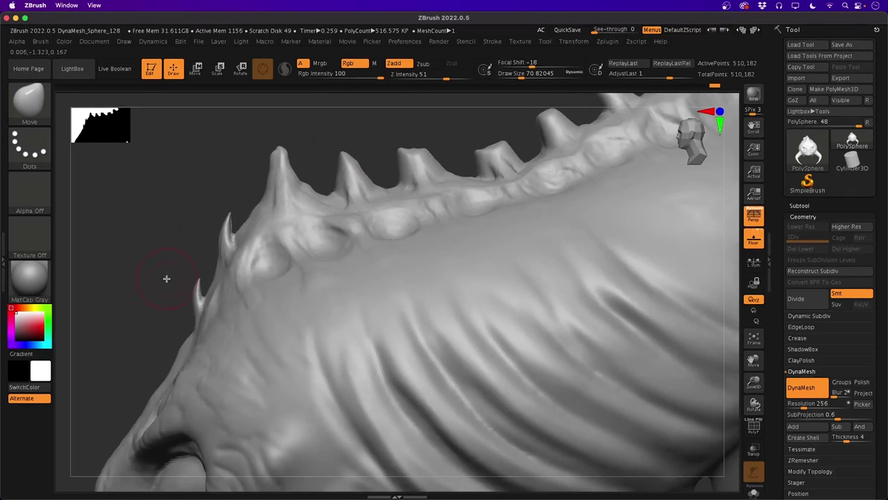
Narrow the tip of the long forward-leaning spine near the rear of the back with the Move brush
{"action": "key", "text": "f"}
{"action": "mouse_move", "coordinate": [347, 413]}
{"action": "left_mouse_down"}
{"action": "mouse_move", "coordinate": [368, 422]}
{"action": "mouse_move", "coordinate": [357, 405]}
{"action": "left_mouse_up"}
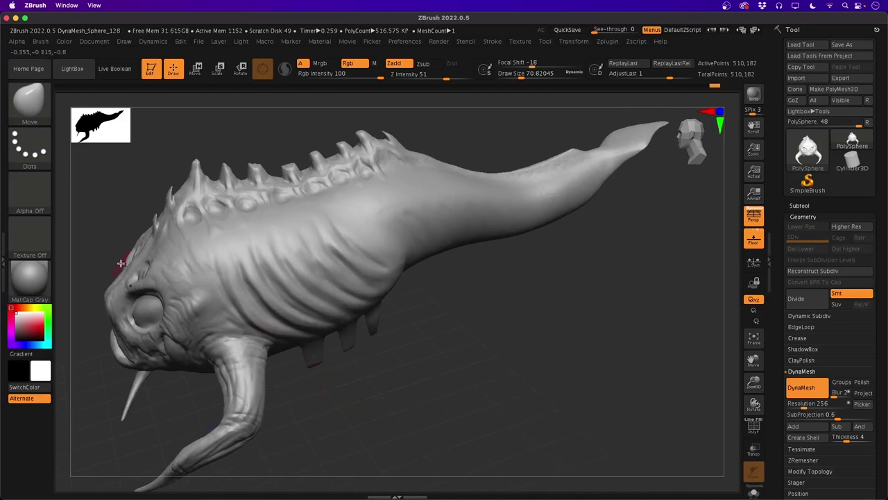
{"action": "left_click_drag", "start_coordinate": [95, 390], "coordinate": [90, 363]}
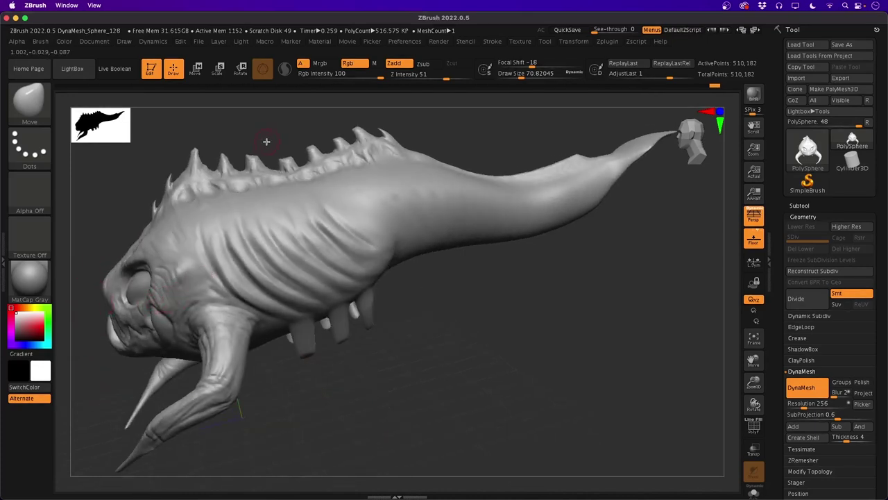
{"action": "left_click_drag", "start_coordinate": [274, 130], "coordinate": [323, 210], "text": "alt"}
{"action": "scroll", "coordinate": [303, 186], "scroll_direction": "up", "scroll_amount": 10}
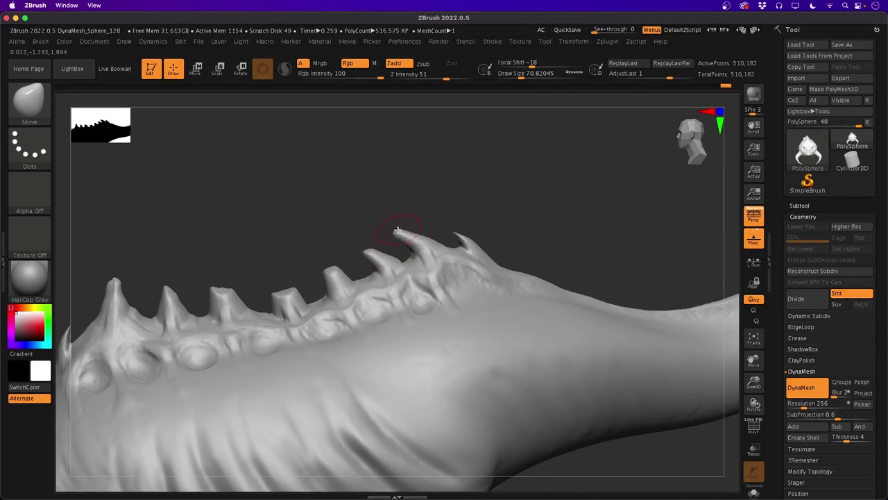
{"action": "left_click_drag", "start_coordinate": [310, 216], "coordinate": [333, 206]}
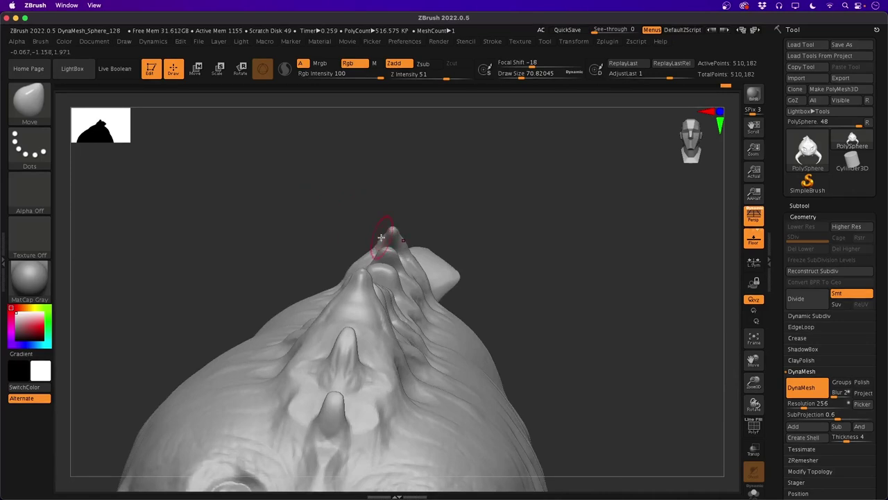
{"action": "mouse_move", "coordinate": [389, 226]}
{"action": "right_mouse_down"}
{"action": "mouse_move", "coordinate": [290, 224]}
{"action": "mouse_move", "coordinate": [272, 214]}
{"action": "mouse_move", "coordinate": [392, 231]}
{"action": "right_mouse_up"}
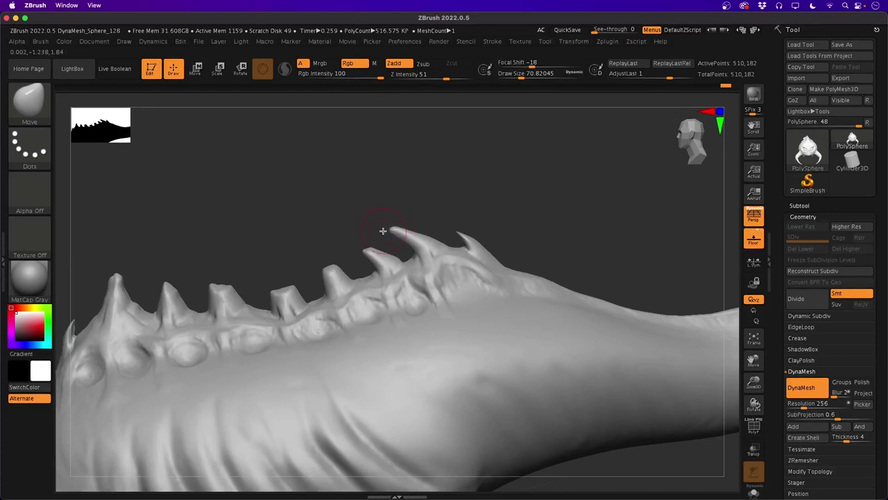
{"action": "mouse_move", "coordinate": [336, 190]}
{"action": "right_mouse_down"}
{"action": "mouse_move", "coordinate": [325, 200]}
{"action": "mouse_move", "coordinate": [334, 236]}
{"action": "right_mouse_up"}
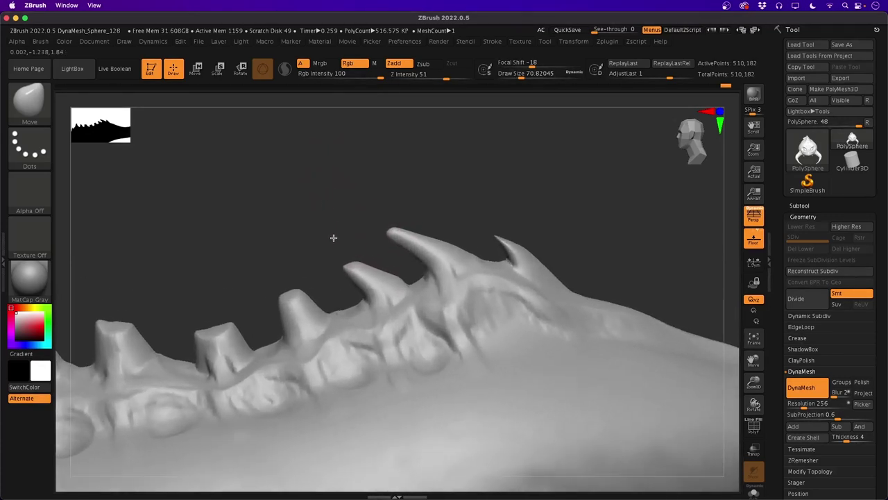
Pull the long rear dorsal spine's tip into a finer point with the Move brush at a draw size of about 33
{"action": "key", "text": "space"}
{"action": "left_click_drag", "start_coordinate": [353, 224], "coordinate": [346, 229]}
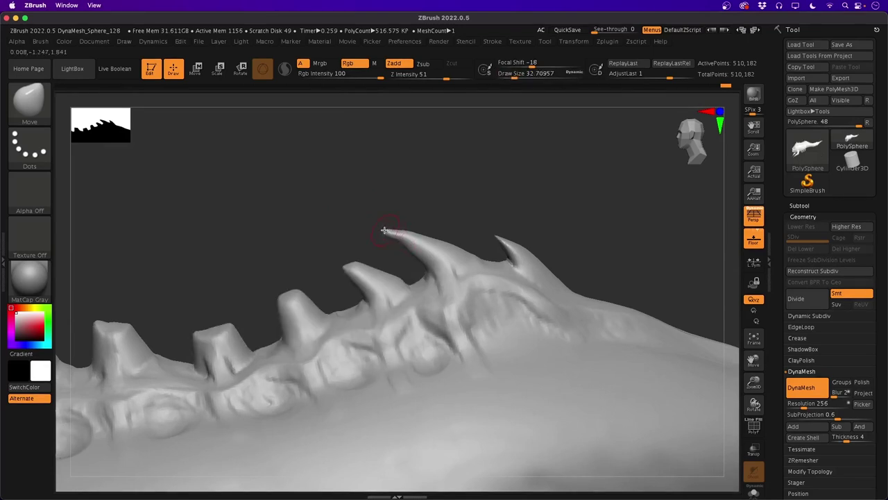
{"action": "right_click_drag", "start_coordinate": [388, 234], "coordinate": [324, 201]}
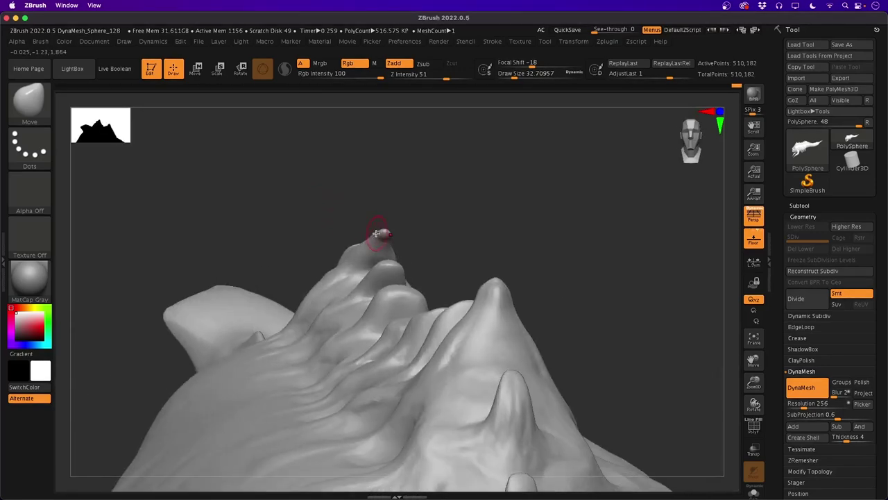
{"action": "mouse_move", "coordinate": [383, 231]}
{"action": "right_mouse_down"}
{"action": "mouse_move", "coordinate": [327, 202]}
{"action": "mouse_move", "coordinate": [298, 204]}
{"action": "mouse_move", "coordinate": [385, 234]}
{"action": "right_mouse_up"}
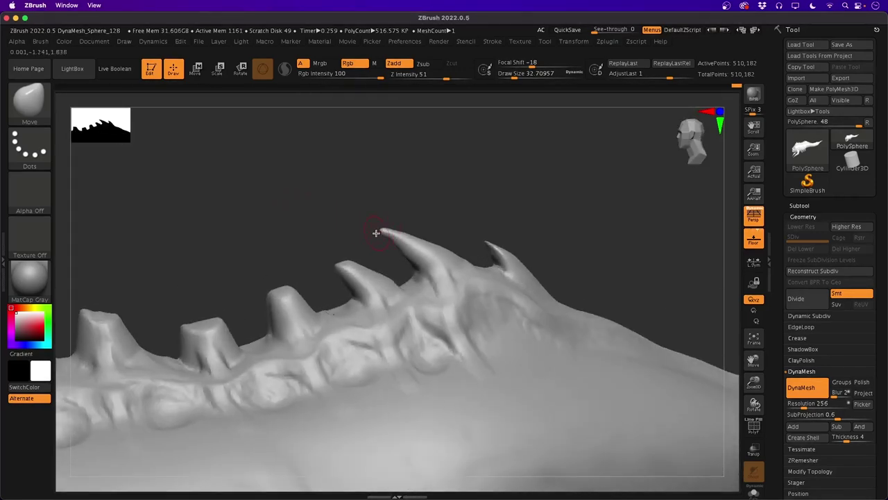
Refine the points and curvature of the rear dorsal spines from several angles with the Move brush at a draw size of about 54
{"action": "key", "text": "space"}
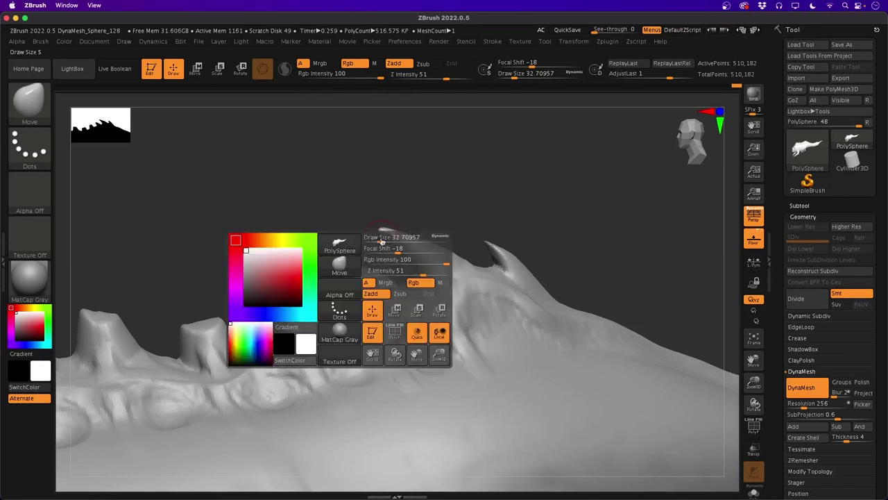
{"action": "left_click_drag", "start_coordinate": [381, 238], "coordinate": [396, 248]}
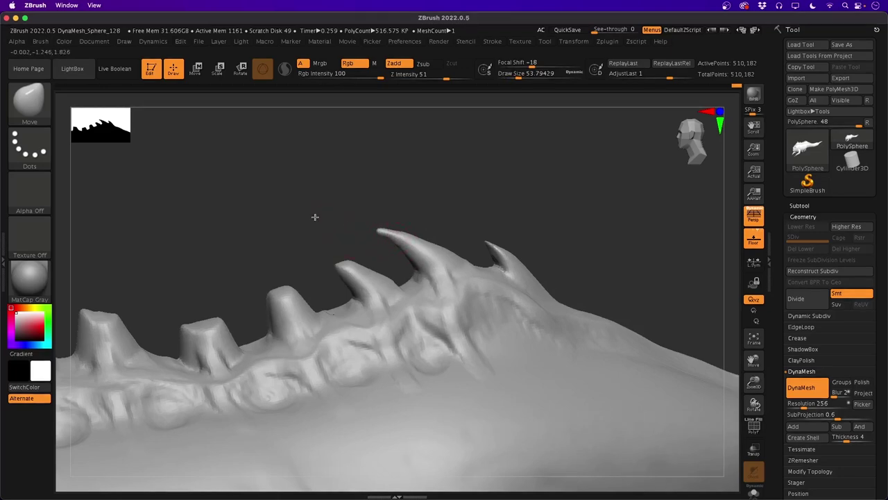
{"action": "mouse_move", "coordinate": [315, 216]}
{"action": "right_mouse_down"}
{"action": "mouse_move", "coordinate": [303, 216]}
{"action": "mouse_move", "coordinate": [303, 192]}
{"action": "mouse_move", "coordinate": [272, 220]}
{"action": "mouse_move", "coordinate": [294, 224]}
{"action": "mouse_move", "coordinate": [278, 183]}
{"action": "mouse_move", "coordinate": [367, 225]}
{"action": "mouse_move", "coordinate": [337, 218]}
{"action": "mouse_move", "coordinate": [319, 257]}
{"action": "mouse_move", "coordinate": [329, 263]}
{"action": "mouse_move", "coordinate": [407, 283]}
{"action": "right_mouse_up"}
{"action": "key", "text": "space"}
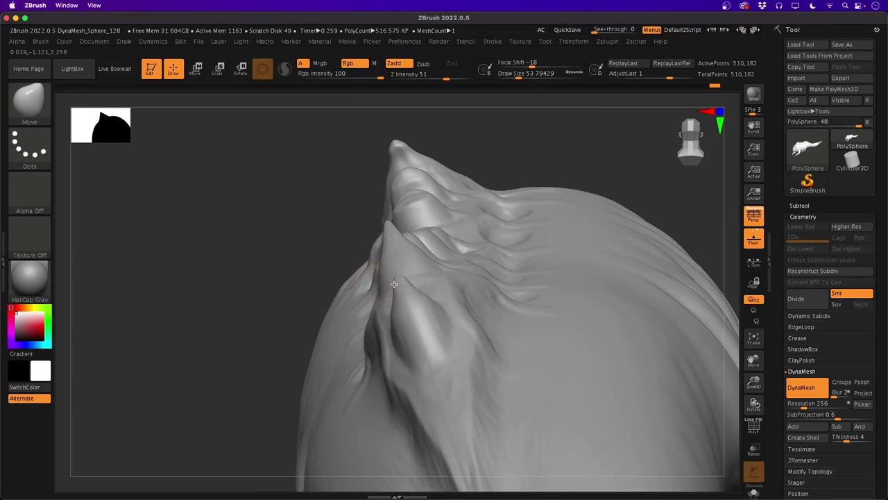
{"action": "mouse_move", "coordinate": [394, 283]}
{"action": "right_mouse_down"}
{"action": "mouse_move", "coordinate": [273, 264]}
{"action": "mouse_move", "coordinate": [391, 287]}
{"action": "right_mouse_up"}
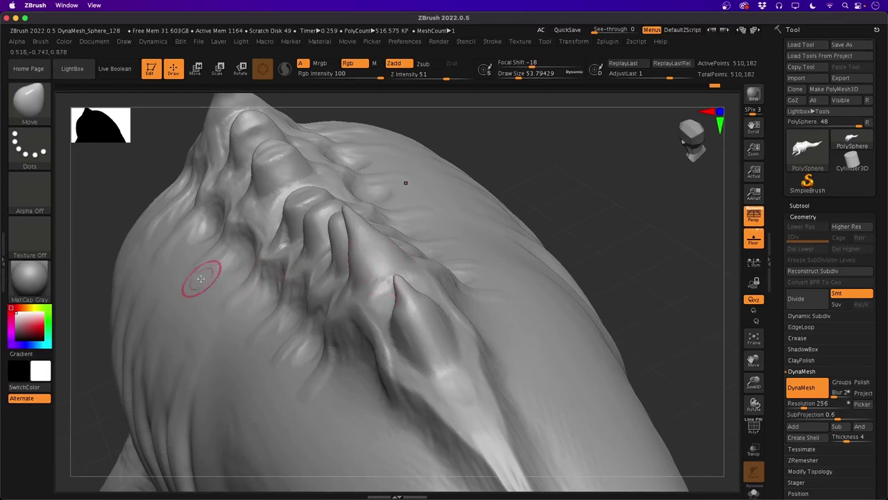
{"action": "mouse_move", "coordinate": [122, 311]}
{"action": "right_mouse_down"}
{"action": "mouse_move", "coordinate": [101, 353]}
{"action": "mouse_move", "coordinate": [137, 360]}
{"action": "mouse_move", "coordinate": [162, 411]}
{"action": "mouse_move", "coordinate": [145, 401]}
{"action": "mouse_move", "coordinate": [208, 430]}
{"action": "right_mouse_up"}
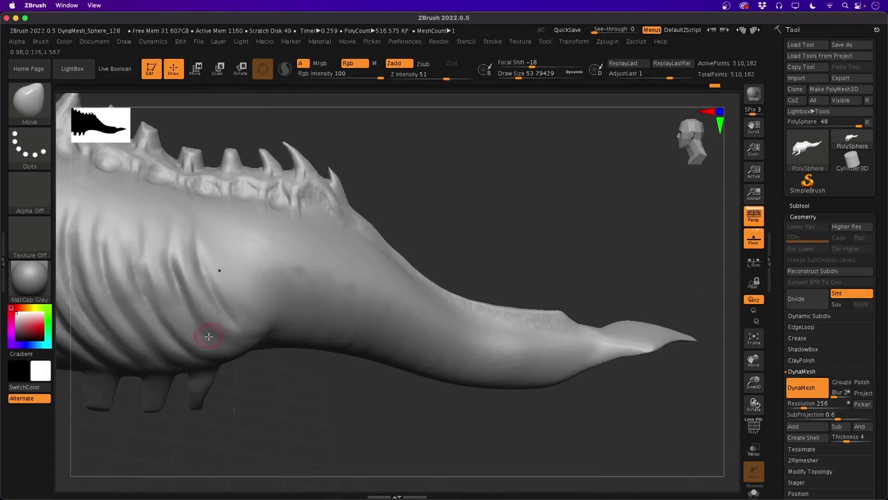
Curve the pointed ends of the front limbs inward with the Move brush at a draw size of about 108
{"action": "mouse_move", "coordinate": [240, 399]}
{"action": "right_mouse_down"}
{"action": "mouse_move", "coordinate": [233, 416]}
{"action": "mouse_move", "coordinate": [214, 407]}
{"action": "mouse_move", "coordinate": [294, 421]}
{"action": "mouse_move", "coordinate": [280, 418]}
{"action": "right_mouse_up"}
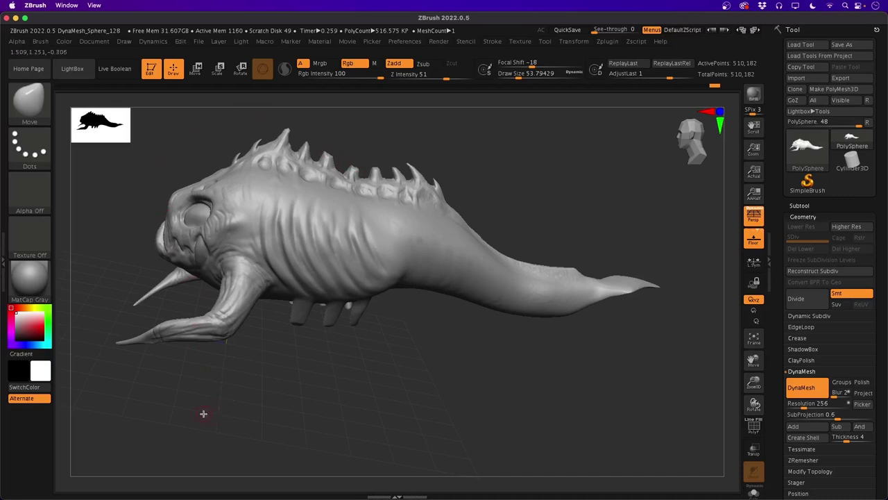
{"action": "right_click_drag", "start_coordinate": [204, 413], "coordinate": [230, 420]}
{"action": "right_click_drag", "start_coordinate": [171, 412], "coordinate": [151, 393]}
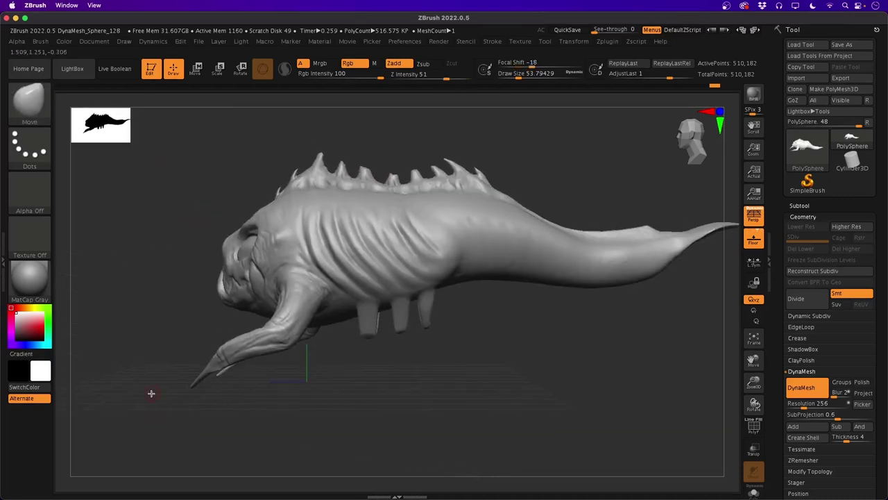
{"action": "mouse_move", "coordinate": [356, 340]}
{"action": "right_mouse_down"}
{"action": "mouse_move", "coordinate": [323, 387]}
{"action": "mouse_move", "coordinate": [301, 371]}
{"action": "mouse_move", "coordinate": [317, 398]}
{"action": "mouse_move", "coordinate": [349, 405]}
{"action": "mouse_move", "coordinate": [324, 367]}
{"action": "right_mouse_up"}
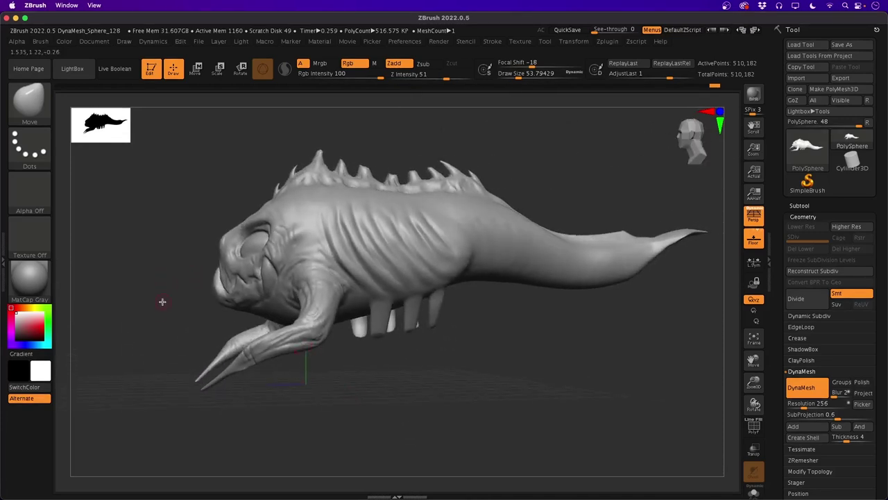
{"action": "mouse_move", "coordinate": [162, 301]}
{"action": "right_mouse_down"}
{"action": "mouse_move", "coordinate": [162, 317]}
{"action": "mouse_move", "coordinate": [183, 327]}
{"action": "mouse_move", "coordinate": [157, 332]}
{"action": "mouse_move", "coordinate": [166, 359]}
{"action": "mouse_move", "coordinate": [218, 331]}
{"action": "mouse_move", "coordinate": [153, 313]}
{"action": "mouse_move", "coordinate": [118, 379]}
{"action": "mouse_move", "coordinate": [131, 288]}
{"action": "right_mouse_up"}
{"action": "mouse_move", "coordinate": [146, 231]}
{"action": "right_mouse_down"}
{"action": "mouse_move", "coordinate": [123, 328]}
{"action": "mouse_move", "coordinate": [144, 313]}
{"action": "right_mouse_up"}
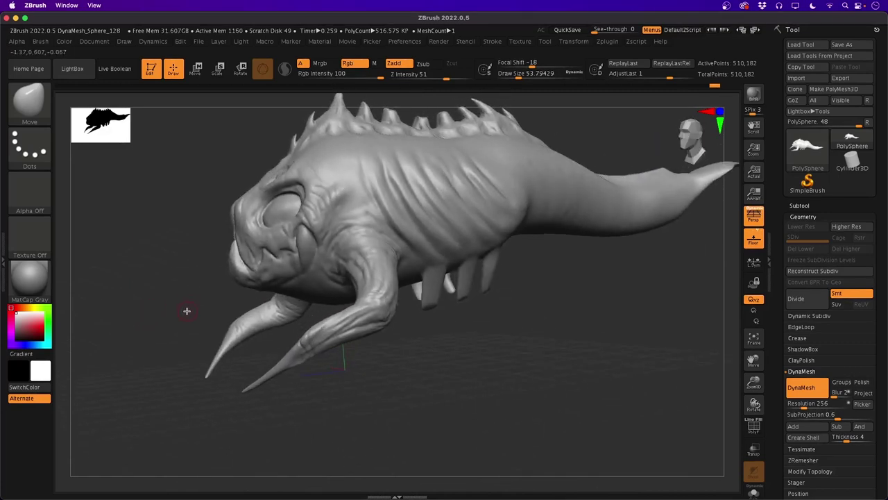
{"action": "key", "text": "space"}
{"action": "left_click_drag", "start_coordinate": [192, 326], "coordinate": [200, 327]}
{"action": "mouse_move", "coordinate": [159, 315]}
{"action": "right_mouse_down"}
{"action": "mouse_move", "coordinate": [232, 309]}
{"action": "mouse_move", "coordinate": [168, 303]}
{"action": "mouse_move", "coordinate": [186, 311]}
{"action": "mouse_move", "coordinate": [230, 396]}
{"action": "mouse_move", "coordinate": [234, 368]}
{"action": "mouse_move", "coordinate": [193, 390]}
{"action": "right_mouse_up"}
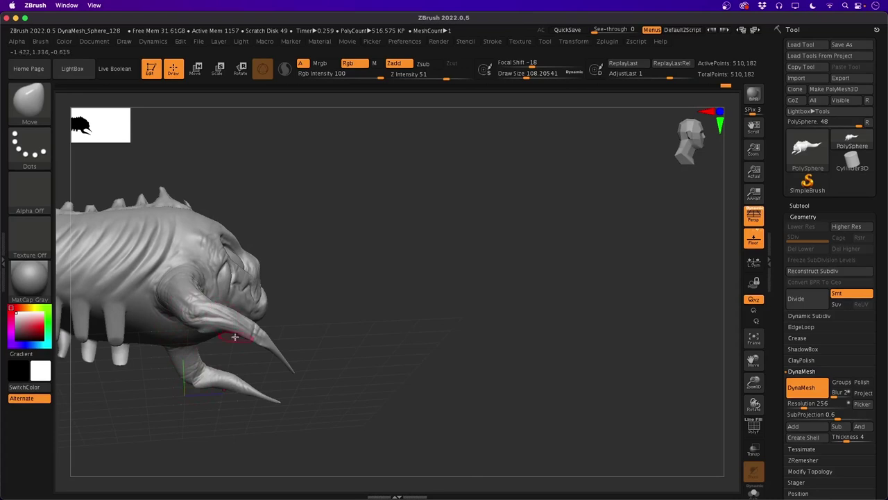
{"action": "right_click_drag", "start_coordinate": [204, 423], "coordinate": [364, 340]}
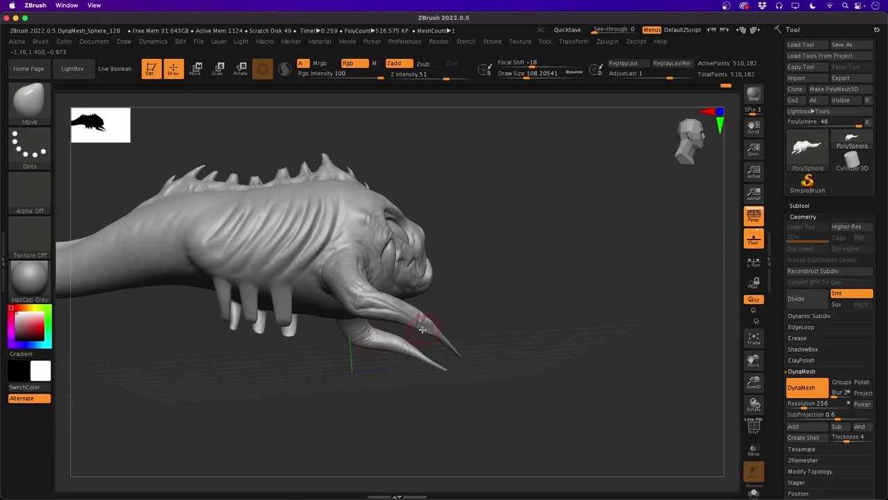
{"action": "right_click_drag", "start_coordinate": [424, 332], "coordinate": [299, 428]}
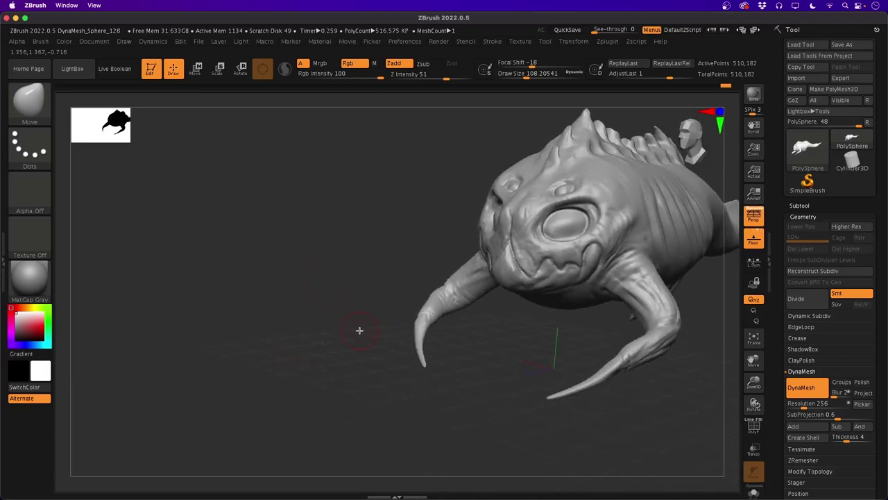
Switch to the SnakeHook brush and accept its Sculptris Pro note
{"action": "right_click_drag", "start_coordinate": [359, 331], "coordinate": [302, 286], "text": "ctrl"}
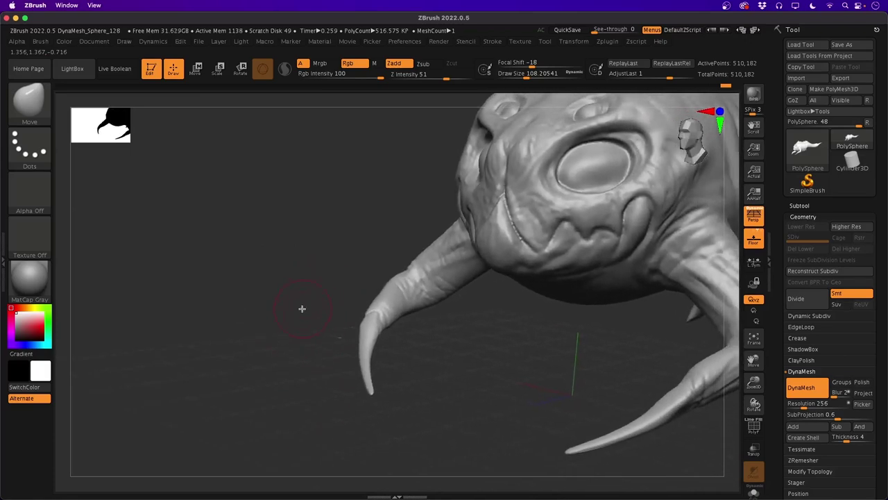
{"action": "key", "text": "b"}
{"action": "key", "text": "s"}
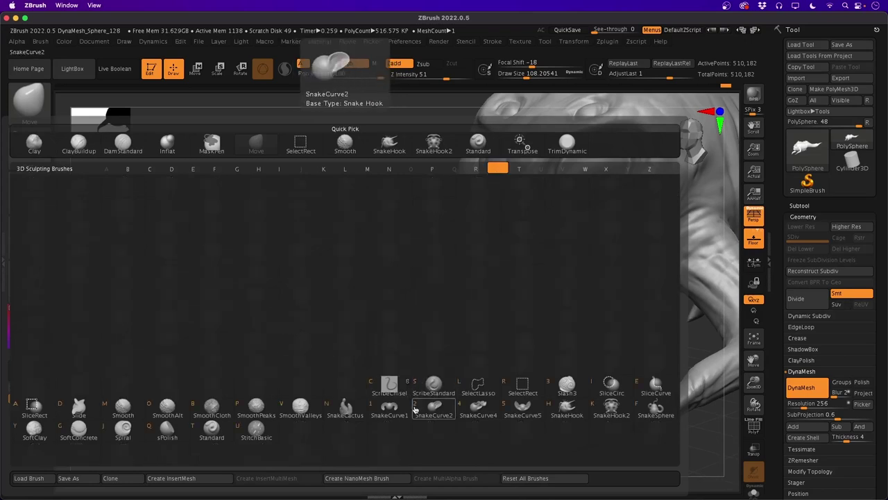
{"action": "key", "text": "h"}
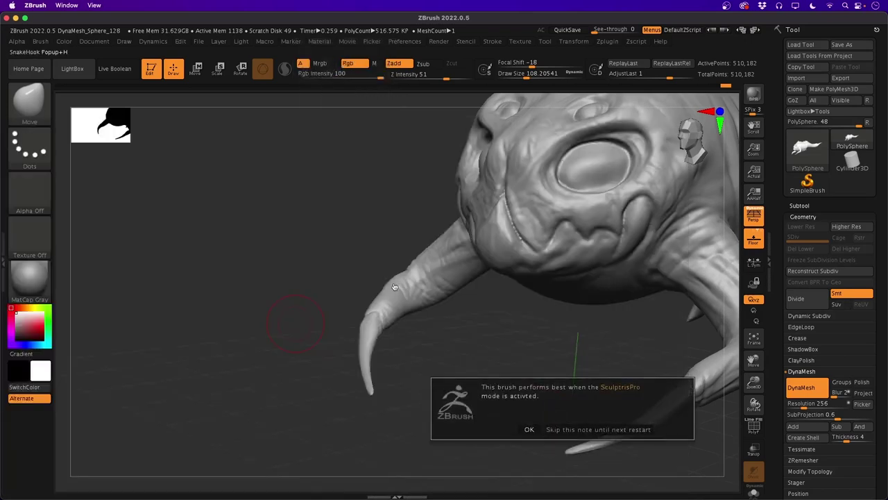
{"action": "left_click", "coordinate": [528, 429]}
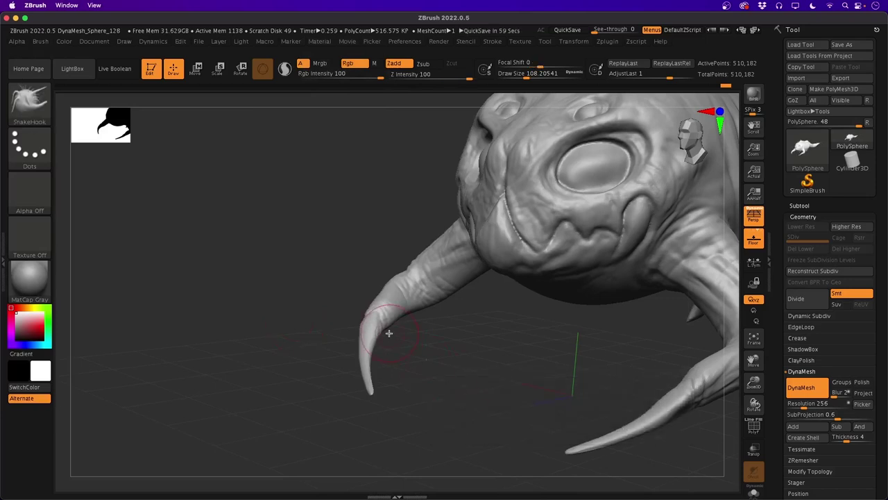
Try pulling a spur out of each front limb's wrist with the SnakeHook brush at a draw size of about 65
{"action": "key", "text": "space"}
{"action": "left_click_drag", "start_coordinate": [383, 331], "coordinate": [372, 331]}
{"action": "left_click_drag", "start_coordinate": [314, 300], "coordinate": [309, 300]}
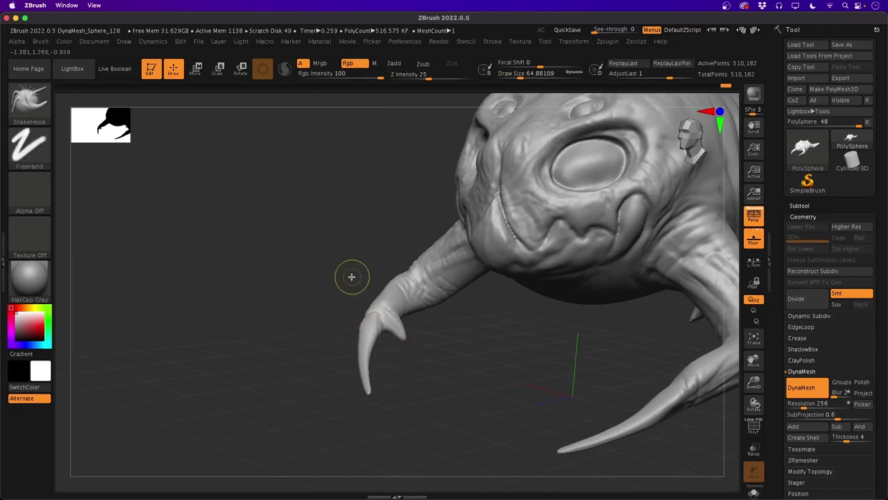
Set the SnakeHook brush's focal shift to -48 and its draw size to about 39
{"action": "key", "text": "space"}
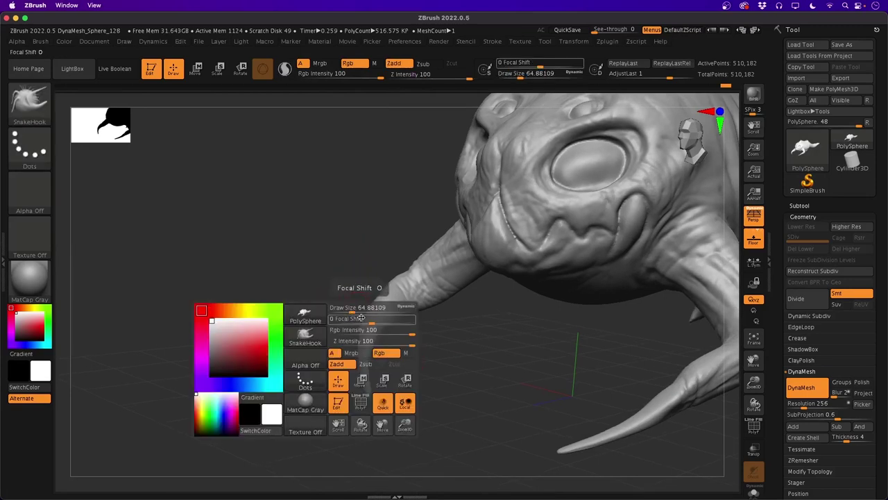
{"action": "left_click_drag", "start_coordinate": [372, 319], "coordinate": [352, 322]}
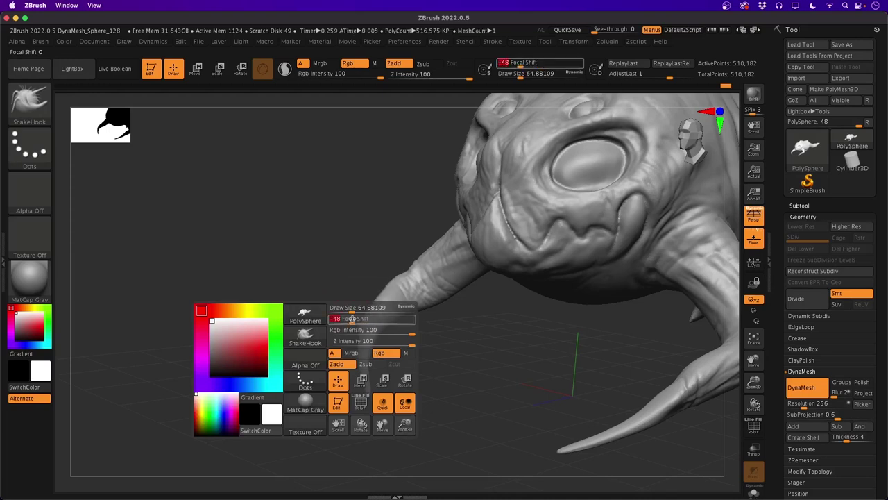
{"action": "key", "text": "space"}
Try pulling a thinner hooked spur out of each front limb's wrist, smoothing and reshaping it with the SnakeHook brush
{"action": "mouse_move", "coordinate": [341, 283]}
{"action": "left_mouse_down"}
{"action": "mouse_move", "coordinate": [275, 307]}
{"action": "mouse_move", "coordinate": [266, 299]}
{"action": "mouse_move", "coordinate": [280, 309]}
{"action": "mouse_move", "coordinate": [289, 251]}
{"action": "left_mouse_up"}
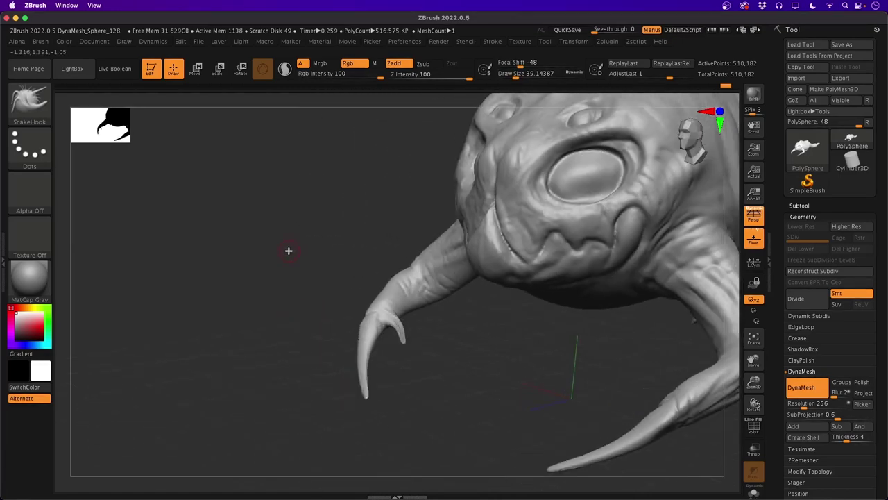
{"action": "left_click_drag", "start_coordinate": [401, 339], "coordinate": [385, 321], "text": "shift"}
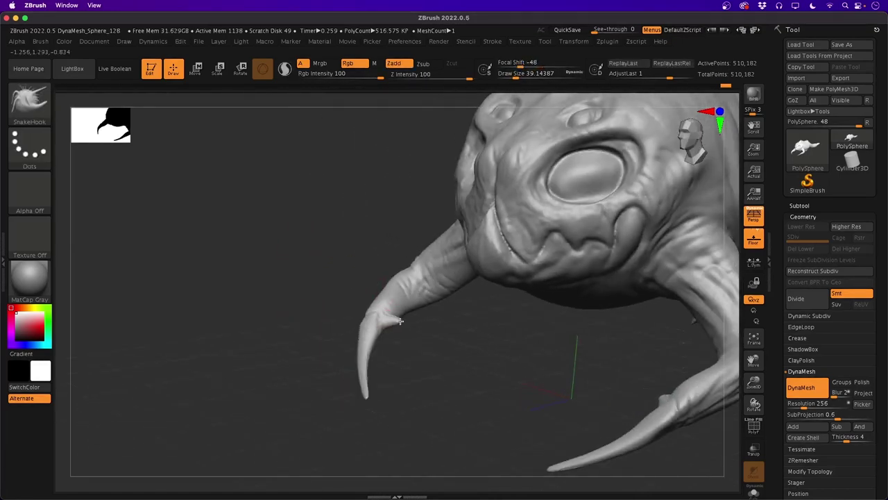
{"action": "mouse_move", "coordinate": [299, 295]}
{"action": "left_mouse_down"}
{"action": "mouse_move", "coordinate": [250, 261]}
{"action": "mouse_move", "coordinate": [309, 307]}
{"action": "mouse_move", "coordinate": [304, 296]}
{"action": "left_mouse_up"}
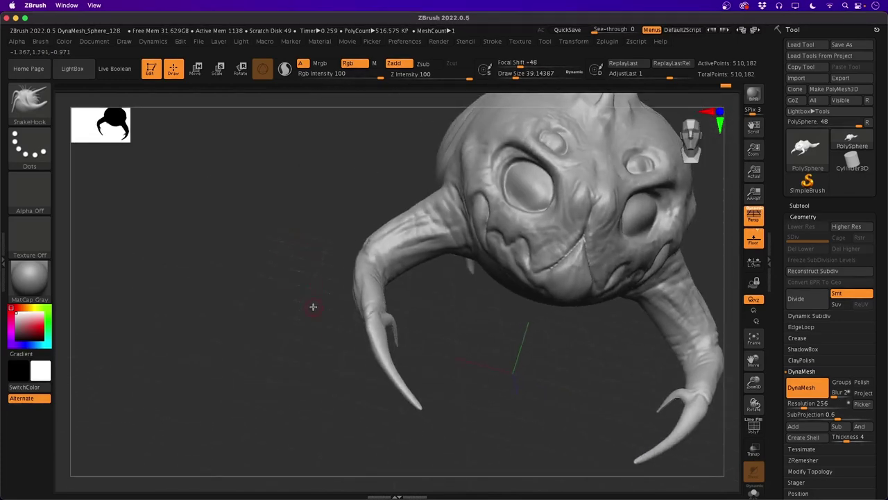
{"action": "mouse_move", "coordinate": [297, 353]}
{"action": "left_mouse_down"}
{"action": "mouse_move", "coordinate": [294, 361]}
{"action": "mouse_move", "coordinate": [284, 298]}
{"action": "mouse_move", "coordinate": [266, 352]}
{"action": "mouse_move", "coordinate": [250, 358]}
{"action": "mouse_move", "coordinate": [248, 325]}
{"action": "mouse_move", "coordinate": [251, 364]}
{"action": "mouse_move", "coordinate": [234, 354]}
{"action": "mouse_move", "coordinate": [206, 303]}
{"action": "mouse_move", "coordinate": [240, 298]}
{"action": "mouse_move", "coordinate": [254, 353]}
{"action": "mouse_move", "coordinate": [238, 363]}
{"action": "left_mouse_up"}
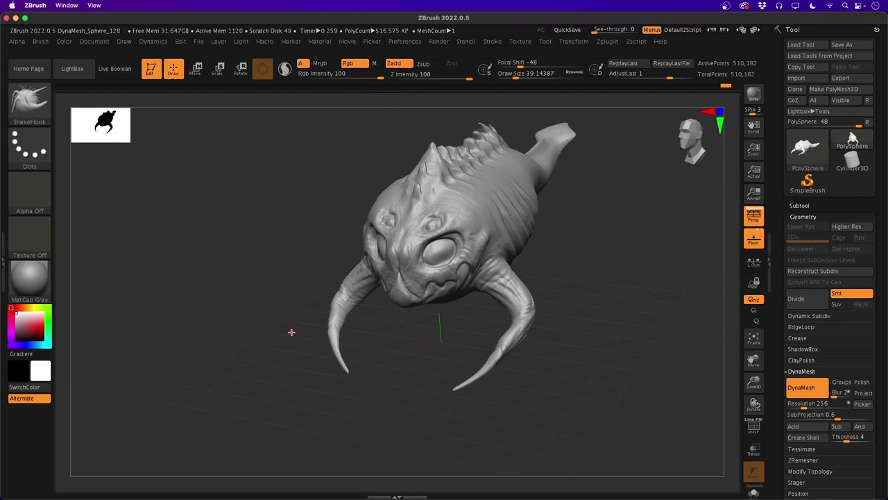
Pull the belly fins out into curved points with the SnakeHook brush at a draw size of about 39, and smooth them
{"action": "left_click_drag", "start_coordinate": [278, 338], "coordinate": [203, 272], "text": "alt"}
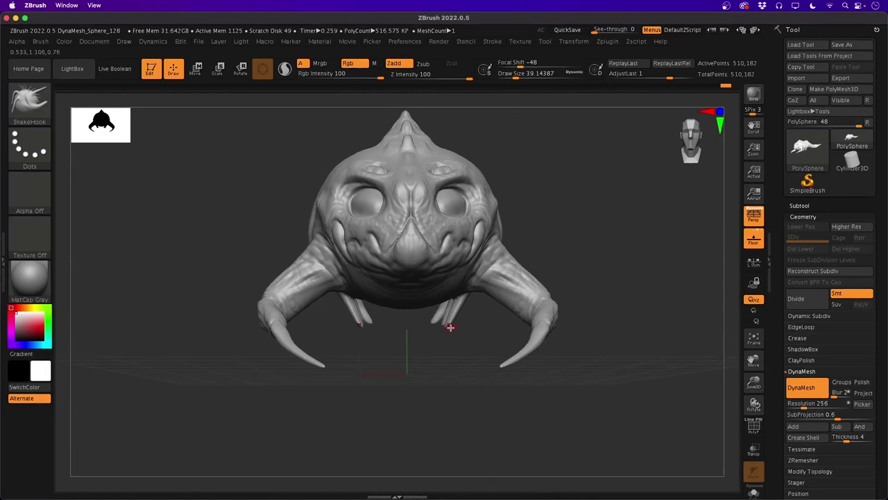
{"action": "mouse_move", "coordinate": [432, 341]}
{"action": "left_mouse_down"}
{"action": "mouse_move", "coordinate": [388, 381]}
{"action": "mouse_move", "coordinate": [438, 352]}
{"action": "left_mouse_up"}
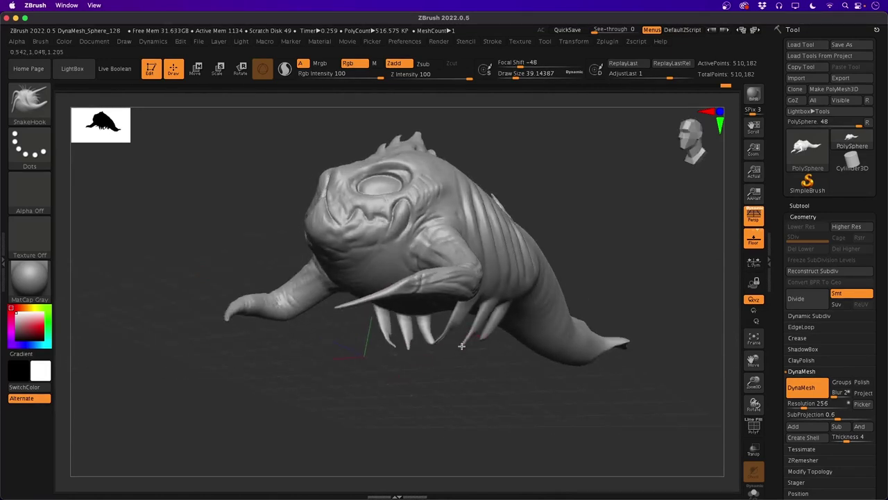
{"action": "left_click_drag", "start_coordinate": [457, 359], "coordinate": [235, 412]}
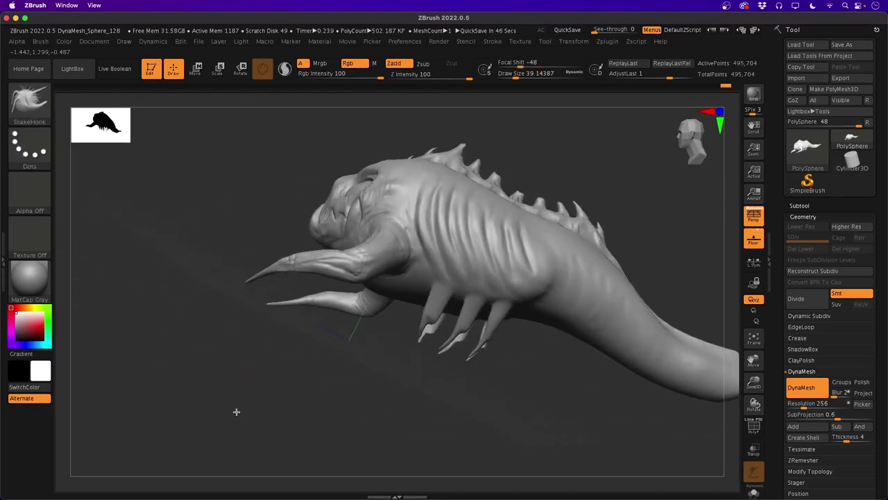
{"action": "mouse_move", "coordinate": [303, 367]}
{"action": "left_mouse_down"}
{"action": "mouse_move", "coordinate": [324, 416]}
{"action": "mouse_move", "coordinate": [313, 456]}
{"action": "mouse_move", "coordinate": [292, 381]}
{"action": "mouse_move", "coordinate": [312, 356]}
{"action": "mouse_move", "coordinate": [370, 328]}
{"action": "left_mouse_up"}
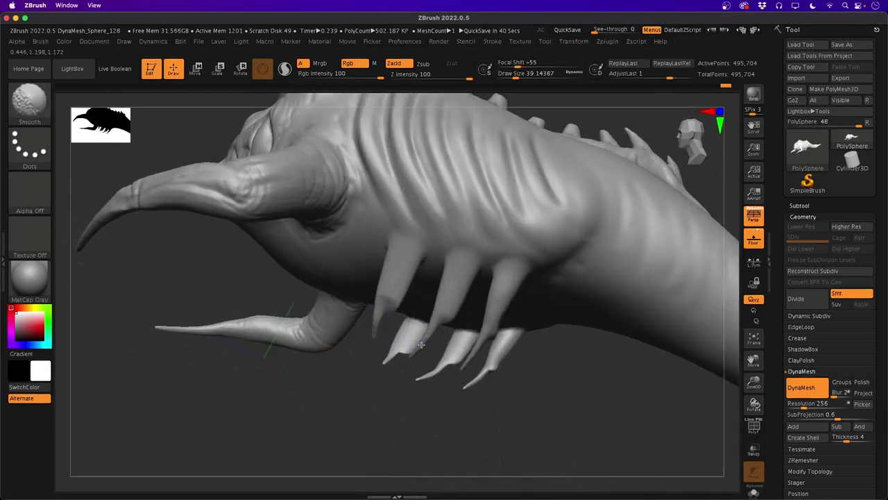
Try pulling a row of small spikes out of the tail's lower flank with the SnakeHook brush, and undo them
{"action": "mouse_move", "coordinate": [296, 419]}
{"action": "left_mouse_down"}
{"action": "mouse_move", "coordinate": [317, 413]}
{"action": "mouse_move", "coordinate": [342, 428]}
{"action": "mouse_move", "coordinate": [308, 428]}
{"action": "mouse_move", "coordinate": [259, 392]}
{"action": "mouse_move", "coordinate": [254, 373]}
{"action": "mouse_move", "coordinate": [254, 384]}
{"action": "mouse_move", "coordinate": [204, 371]}
{"action": "mouse_move", "coordinate": [184, 384]}
{"action": "mouse_move", "coordinate": [215, 367]}
{"action": "mouse_move", "coordinate": [240, 376]}
{"action": "mouse_move", "coordinate": [147, 351]}
{"action": "mouse_move", "coordinate": [185, 384]}
{"action": "mouse_move", "coordinate": [174, 332]}
{"action": "mouse_move", "coordinate": [198, 363]}
{"action": "mouse_move", "coordinate": [146, 353]}
{"action": "mouse_move", "coordinate": [237, 383]}
{"action": "mouse_move", "coordinate": [174, 367]}
{"action": "mouse_move", "coordinate": [224, 410]}
{"action": "mouse_move", "coordinate": [174, 384]}
{"action": "mouse_move", "coordinate": [213, 364]}
{"action": "mouse_move", "coordinate": [170, 356]}
{"action": "mouse_move", "coordinate": [171, 378]}
{"action": "left_mouse_up"}
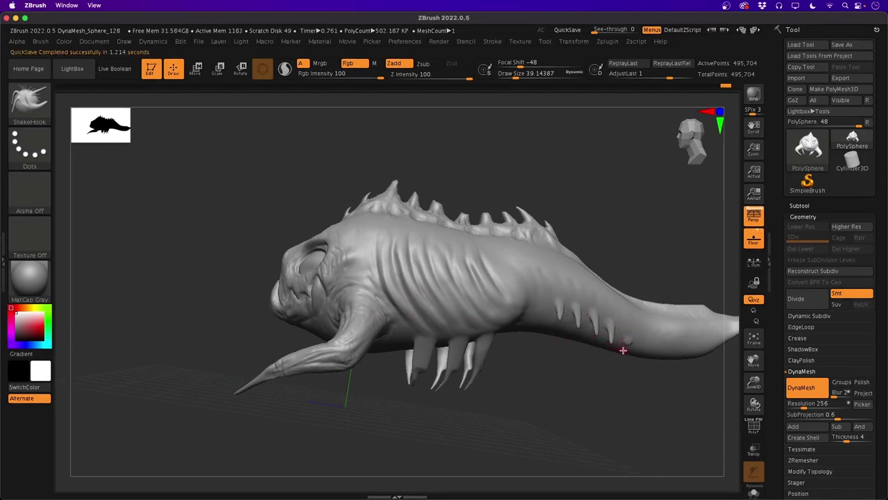
{"action": "left_click_drag", "start_coordinate": [622, 386], "coordinate": [269, 366]}
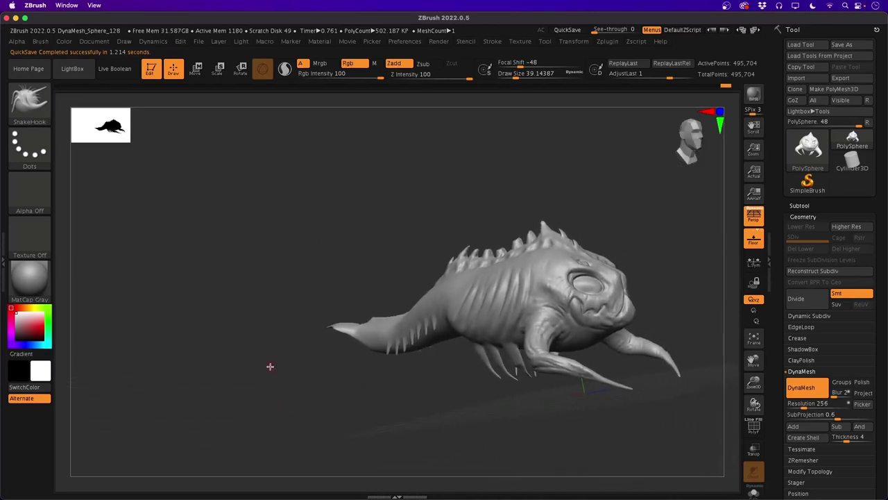
{"action": "key", "text": "ctrl"}
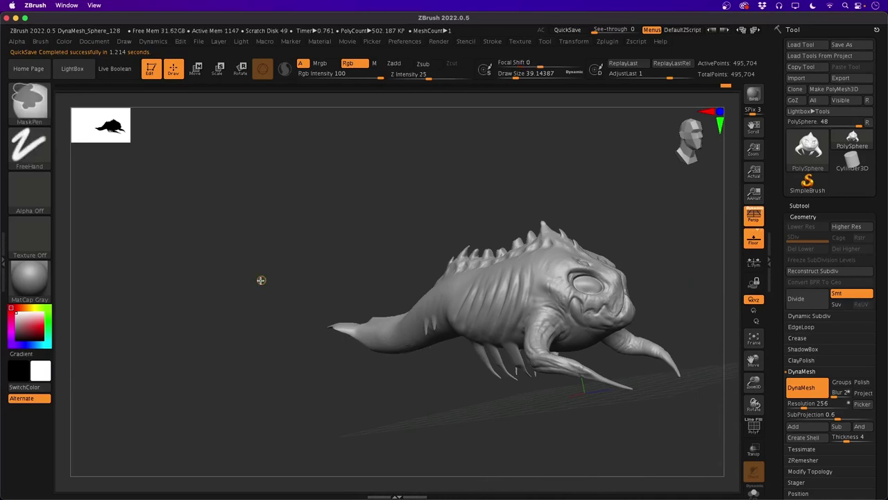
{"action": "mouse_move", "coordinate": [261, 279]}
{"action": "left_mouse_down"}
{"action": "mouse_move", "coordinate": [273, 377]}
{"action": "mouse_move", "coordinate": [224, 358]}
{"action": "mouse_move", "coordinate": [192, 433]}
{"action": "mouse_move", "coordinate": [184, 426]}
{"action": "mouse_move", "coordinate": [197, 418]}
{"action": "mouse_move", "coordinate": [215, 451]}
{"action": "mouse_move", "coordinate": [231, 384]}
{"action": "mouse_move", "coordinate": [201, 416]}
{"action": "mouse_move", "coordinate": [276, 412]}
{"action": "mouse_move", "coordinate": [254, 452]}
{"action": "mouse_move", "coordinate": [246, 428]}
{"action": "mouse_move", "coordinate": [244, 438]}
{"action": "mouse_move", "coordinate": [236, 431]}
{"action": "mouse_move", "coordinate": [243, 345]}
{"action": "left_mouse_up"}
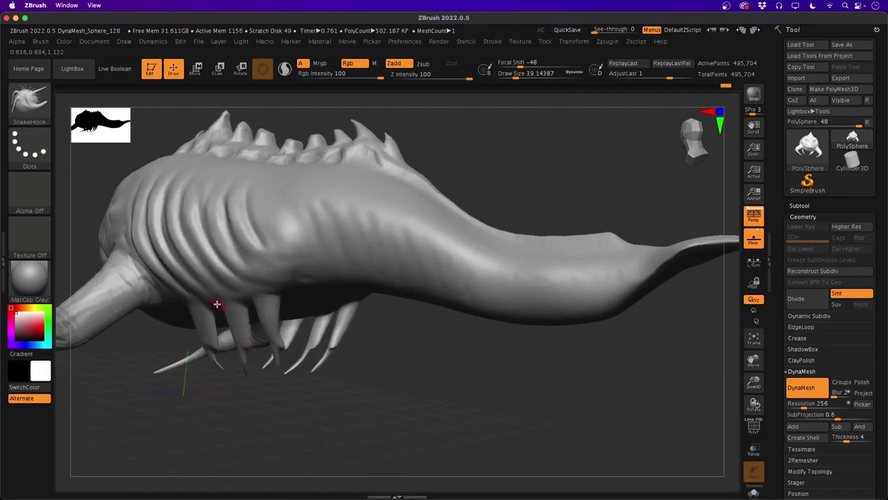
Carve a patch of overlapping scale outlines on the front of the tail's flank with the DamStandard brush at a draw size of about 39
{"action": "key", "text": "b"}
{"action": "key", "text": "d"}
{"action": "key", "text": "s"}
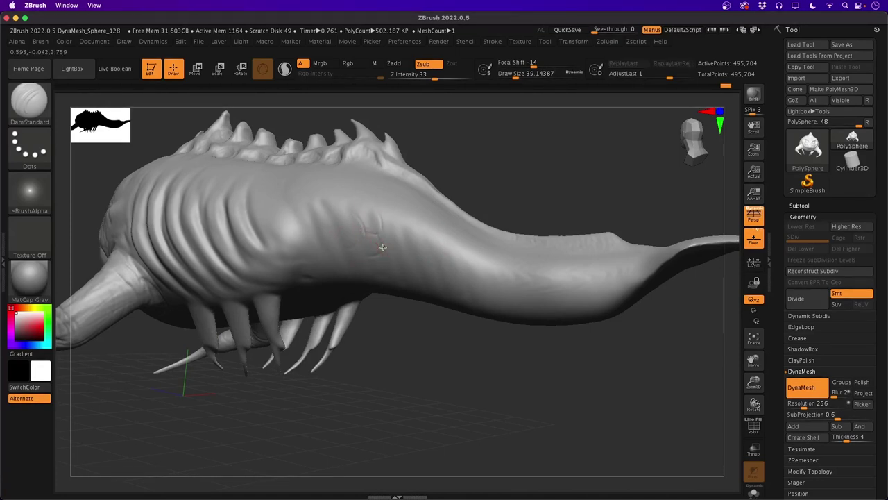
{"action": "mouse_move", "coordinate": [383, 247]}
{"action": "left_mouse_down"}
{"action": "mouse_move", "coordinate": [401, 245]}
{"action": "mouse_move", "coordinate": [399, 264]}
{"action": "mouse_move", "coordinate": [415, 253]}
{"action": "mouse_move", "coordinate": [415, 274]}
{"action": "mouse_move", "coordinate": [422, 239]}
{"action": "left_mouse_up"}
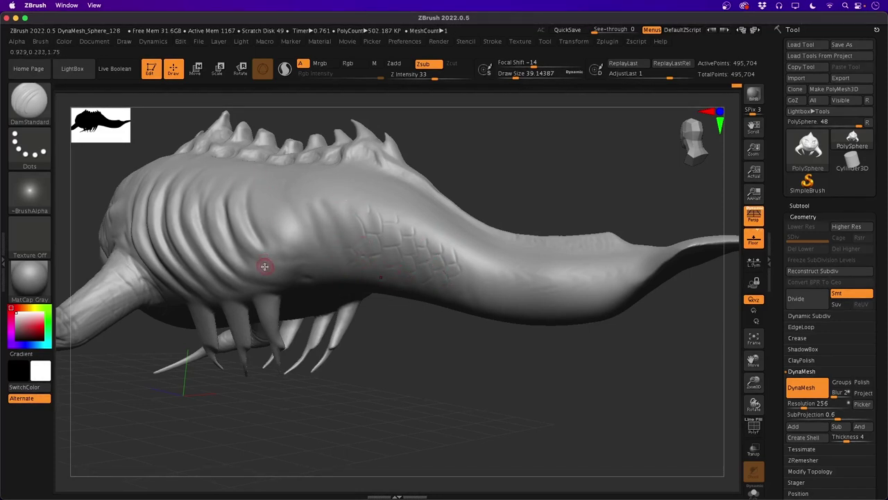
Swell the carved tail scales with the Inflat brush at a draw size of about 182, and smooth them into the surrounding skin
{"action": "key", "text": "b"}
{"action": "key", "text": "i"}
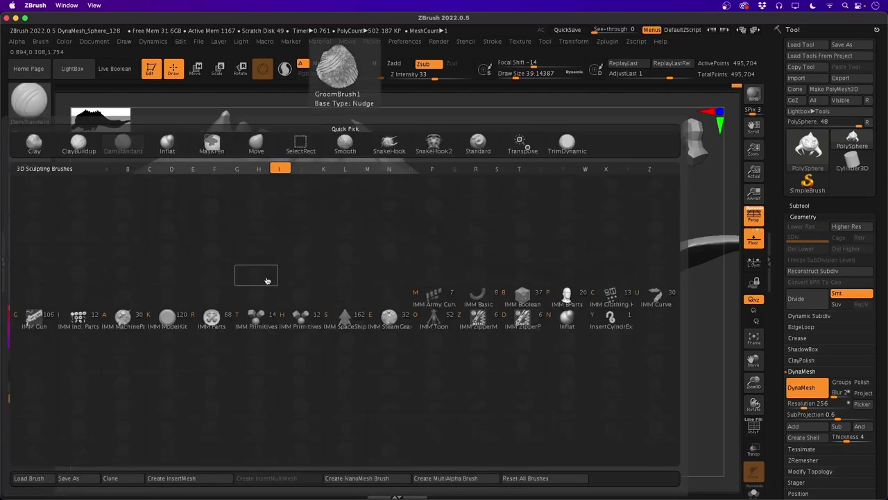
{"action": "key", "text": "n"}
{"action": "key", "text": "space"}
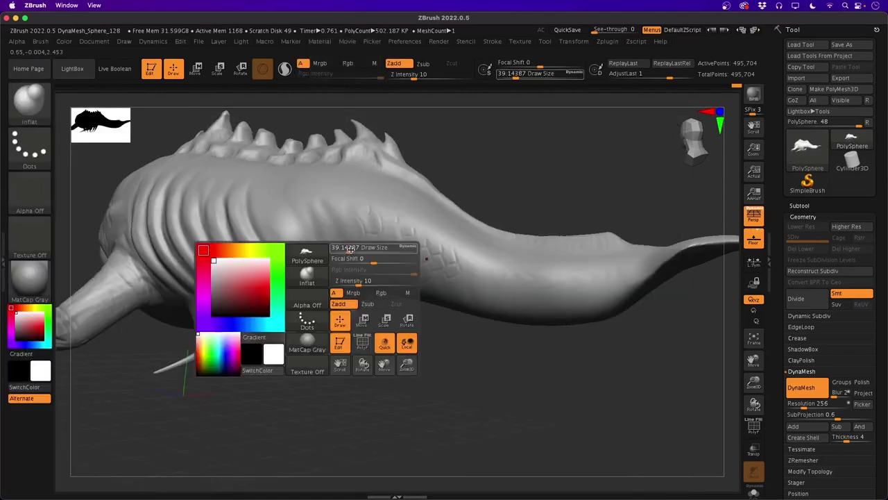
{"action": "left_click_drag", "start_coordinate": [367, 248], "coordinate": [367, 247]}
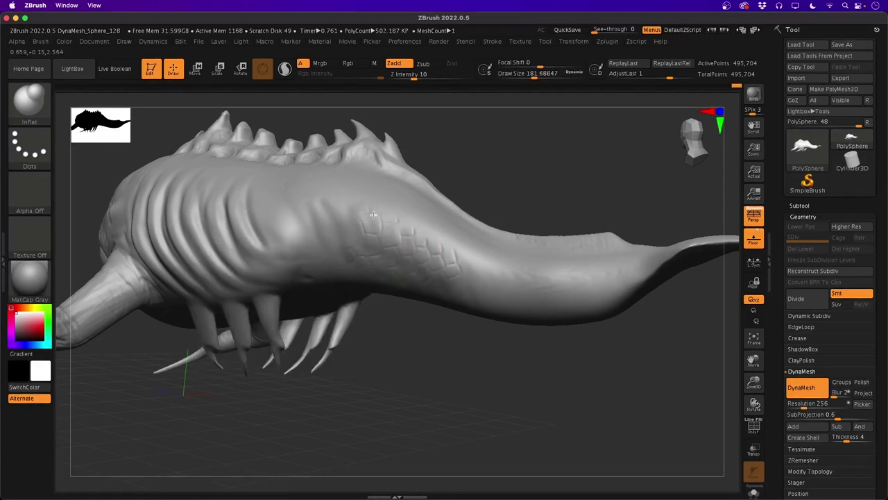
{"action": "mouse_move", "coordinate": [422, 347]}
{"action": "left_mouse_down"}
{"action": "mouse_move", "coordinate": [421, 366]}
{"action": "mouse_move", "coordinate": [401, 370]}
{"action": "mouse_move", "coordinate": [444, 358]}
{"action": "mouse_move", "coordinate": [456, 338]}
{"action": "mouse_move", "coordinate": [435, 379]}
{"action": "mouse_move", "coordinate": [394, 277]}
{"action": "left_mouse_up"}
{"action": "mouse_move", "coordinate": [362, 235]}
{"action": "left_mouse_down", "text": "shift"}
{"action": "mouse_move", "coordinate": [407, 243]}
{"action": "mouse_move", "coordinate": [361, 238]}
{"action": "left_mouse_up", "text": "shift"}
{"action": "left_click_drag", "start_coordinate": [403, 279], "coordinate": [371, 220], "text": "shift"}
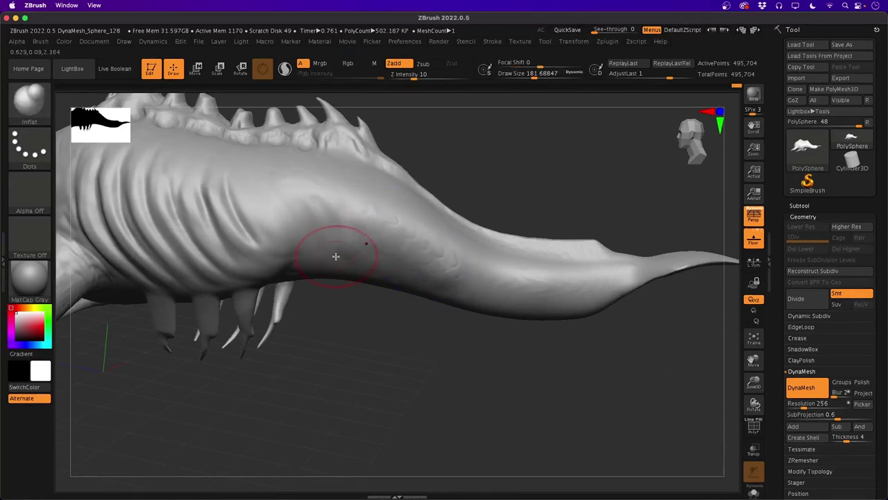
Undo the tail scales and smooth that area of the flank, agreeing to discard the newer undo history
{"action": "key", "text": "ctrl+z"}
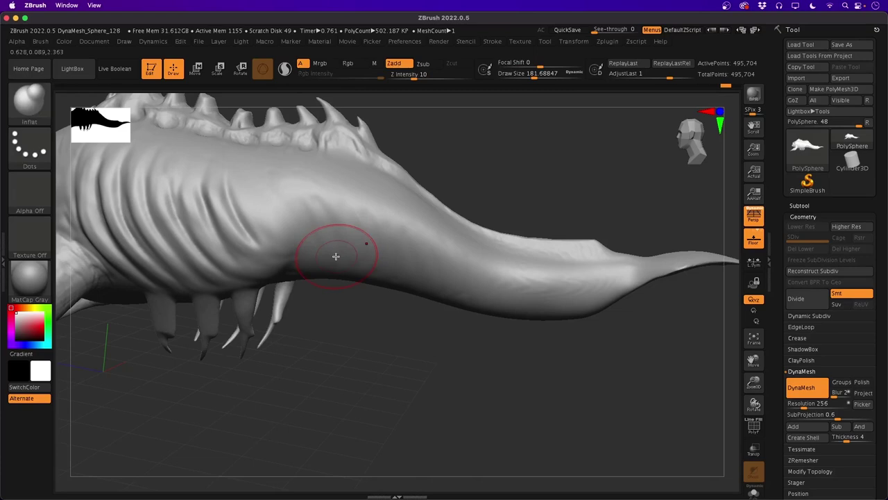
{"action": "left_click_drag", "start_coordinate": [366, 224], "coordinate": [440, 273], "text": "shift"}
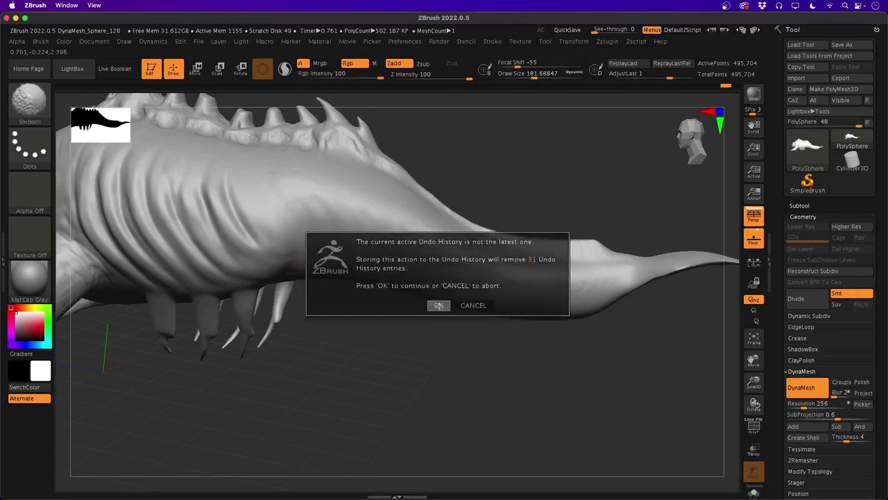
{"action": "left_click", "coordinate": [438, 305]}
Build up a cluster of small scale bumps on the front of the tail's flank with the ClayBuildup brush at a draw size of about 59, softening them
{"action": "key", "text": "b"}
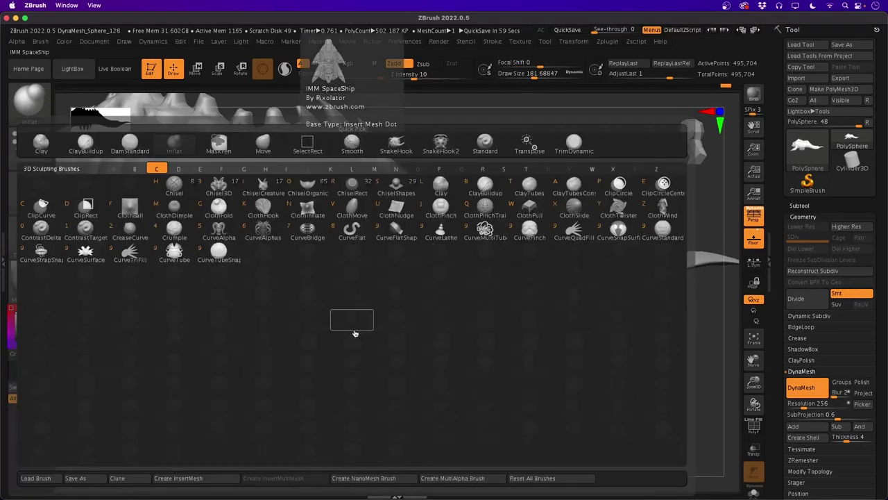
{"action": "key", "text": "c"}
{"action": "key", "text": "b"}
{"action": "left_click_drag", "start_coordinate": [347, 349], "coordinate": [361, 384], "text": "alt"}
{"action": "key", "text": "space"}
{"action": "left_click_drag", "start_coordinate": [372, 278], "coordinate": [351, 276]}
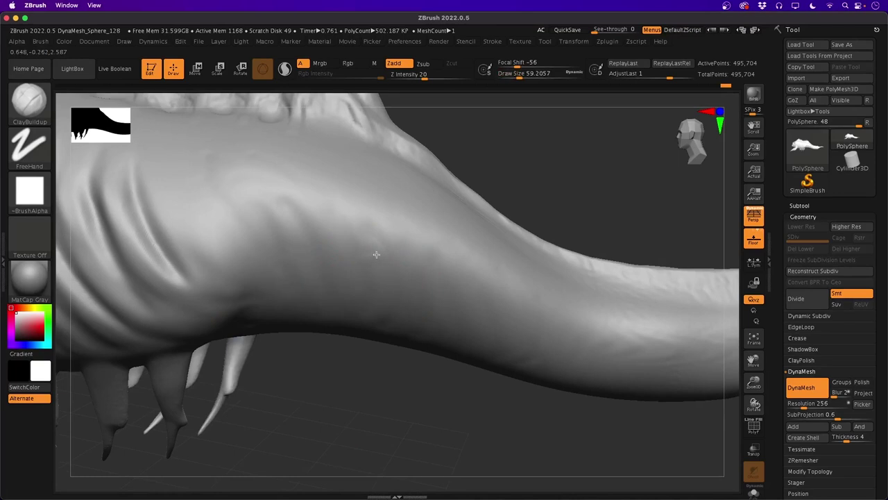
{"action": "left_click_drag", "start_coordinate": [358, 249], "coordinate": [375, 249]}
{"action": "key", "text": "shift"}
{"action": "mouse_move", "coordinate": [355, 241]}
{"action": "left_mouse_down"}
{"action": "mouse_move", "coordinate": [352, 230]}
{"action": "mouse_move", "coordinate": [378, 218]}
{"action": "mouse_move", "coordinate": [374, 211]}
{"action": "mouse_move", "coordinate": [373, 229]}
{"action": "mouse_move", "coordinate": [401, 254]}
{"action": "left_mouse_up"}
{"action": "mouse_move", "coordinate": [401, 250]}
{"action": "left_mouse_down", "text": "shift"}
{"action": "mouse_move", "coordinate": [387, 273]}
{"action": "mouse_move", "coordinate": [417, 274]}
{"action": "left_mouse_up", "text": "shift"}
{"action": "left_click_drag", "start_coordinate": [413, 269], "coordinate": [417, 275], "text": "shift"}
{"action": "left_click_drag", "start_coordinate": [420, 243], "coordinate": [430, 252]}
{"action": "key", "text": "shift"}
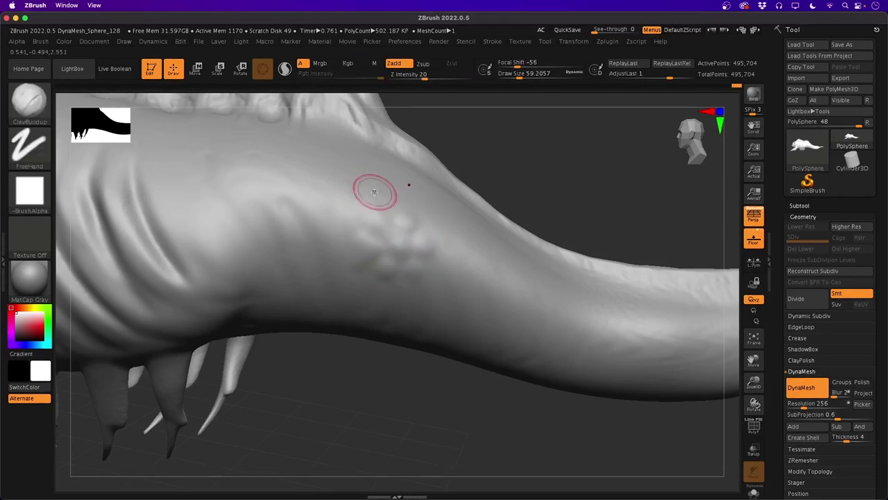
Extend the scale bumps around the lower, rear and upper edges of the tail patch with ClayBuildup, softening each addition
{"action": "left_click_drag", "start_coordinate": [356, 273], "coordinate": [398, 290]}
{"action": "key", "text": "shift"}
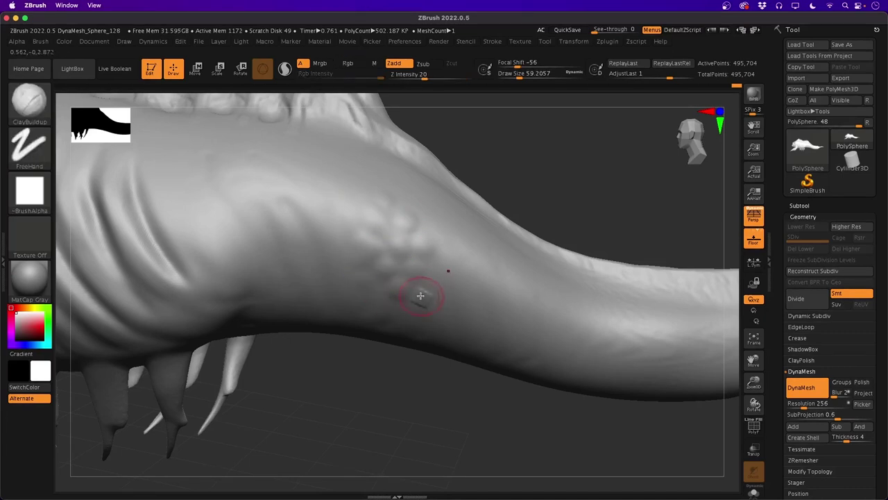
{"action": "key", "text": "shift"}
{"action": "key", "text": "shift"}
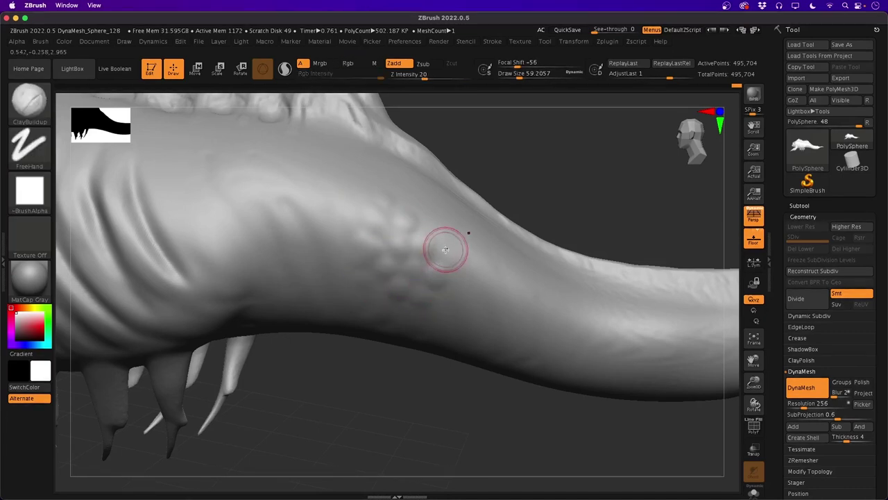
{"action": "key", "text": "shift"}
{"action": "key", "text": "shift"}
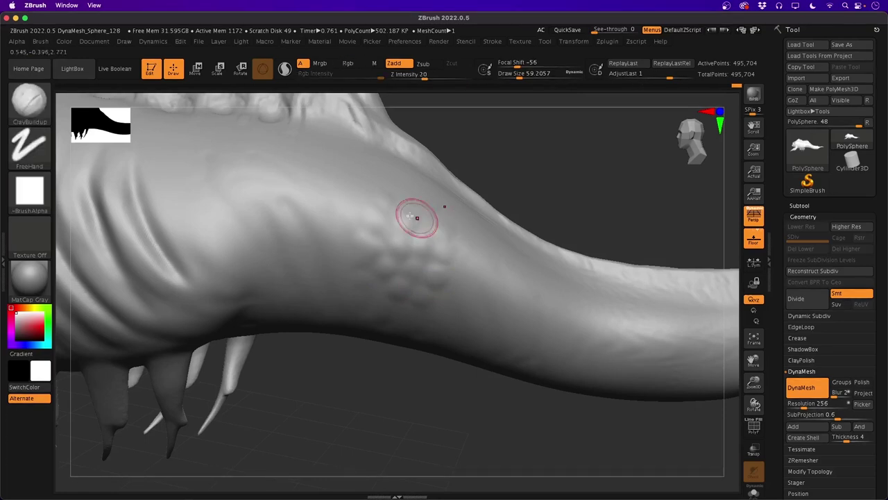
{"action": "key", "text": "shift"}
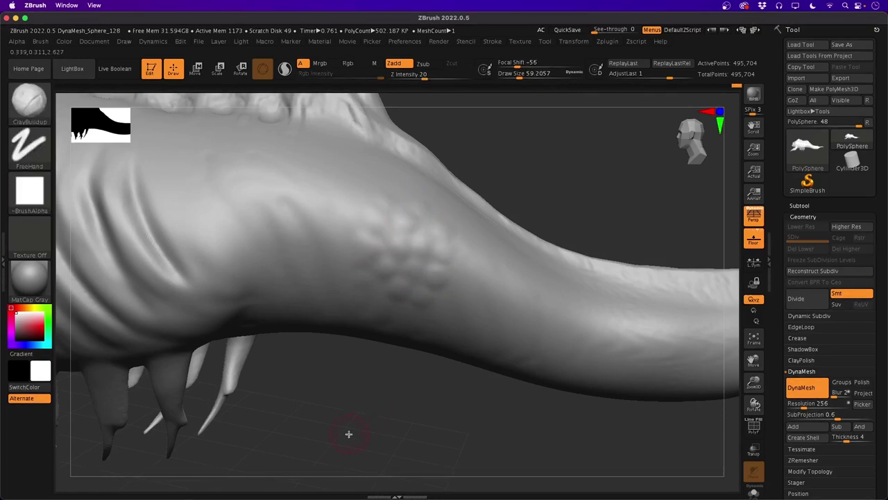
Carve outlines between the tail's scale bumps with the DamStandard brush at a draw size of about 59, and smooth the patch's edges
{"action": "mouse_move", "coordinate": [349, 434]}
{"action": "left_mouse_down"}
{"action": "mouse_move", "coordinate": [328, 431]}
{"action": "mouse_move", "coordinate": [347, 432]}
{"action": "left_mouse_up"}
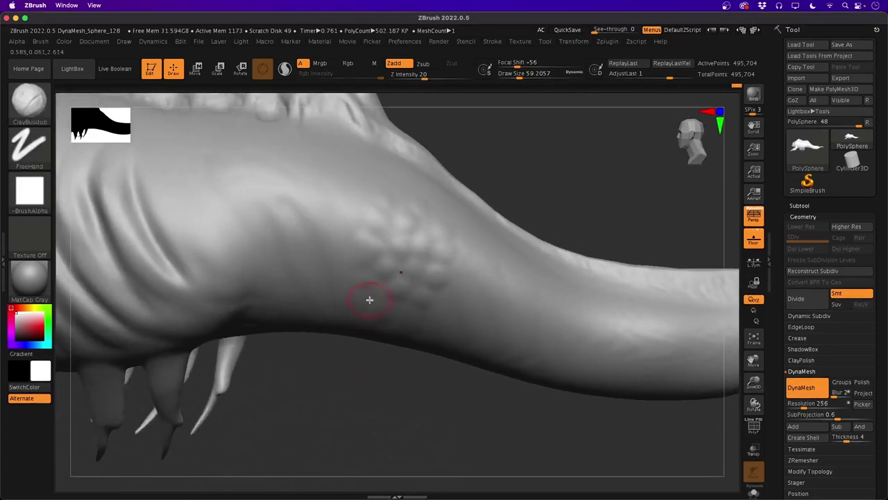
{"action": "key", "text": "b"}
{"action": "key", "text": "d"}
{"action": "key", "text": "s"}
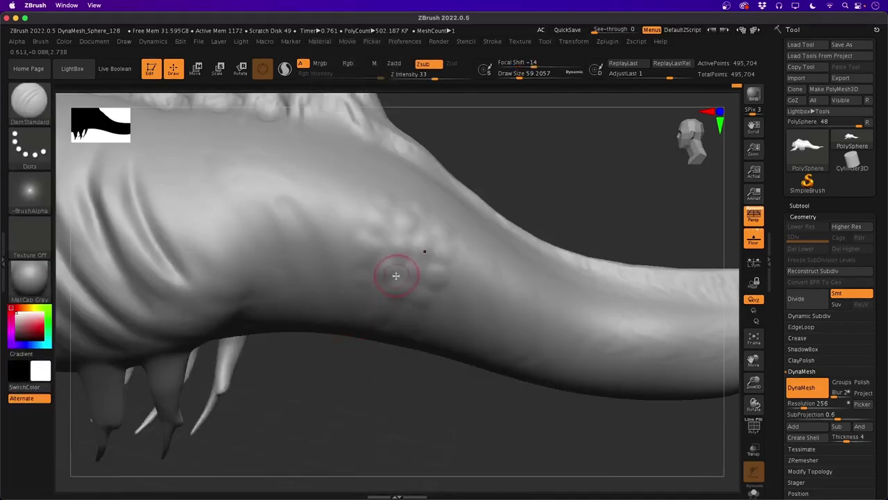
{"action": "mouse_move", "coordinate": [393, 275]}
{"action": "left_mouse_down"}
{"action": "mouse_move", "coordinate": [405, 256]}
{"action": "mouse_move", "coordinate": [399, 233]}
{"action": "mouse_move", "coordinate": [387, 241]}
{"action": "mouse_move", "coordinate": [394, 226]}
{"action": "left_mouse_up"}
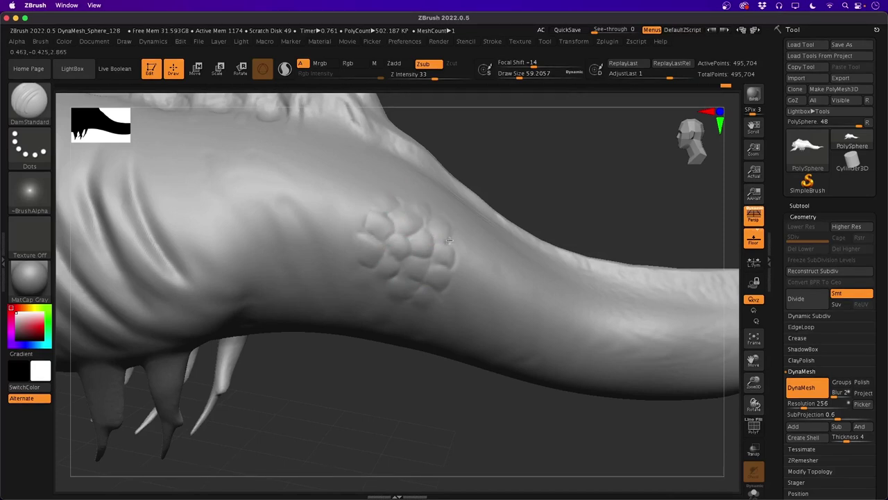
{"action": "left_click_drag", "start_coordinate": [329, 353], "coordinate": [285, 412]}
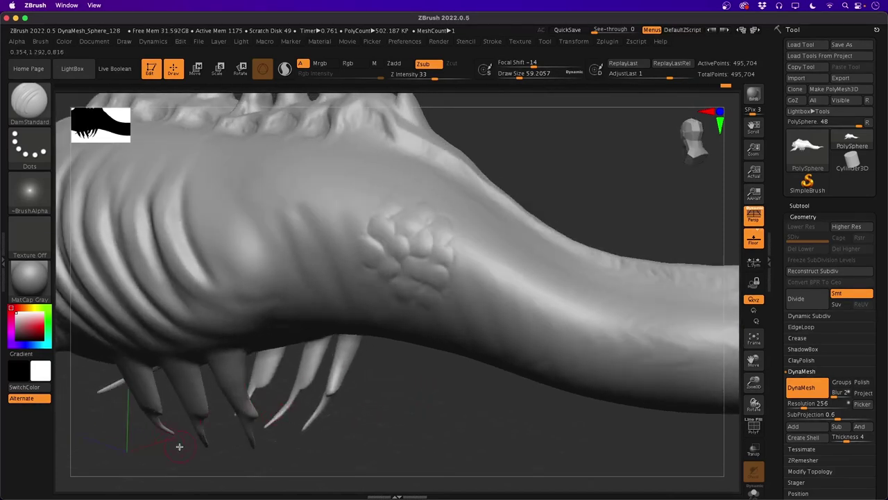
{"action": "mouse_move", "coordinate": [374, 420]}
{"action": "left_mouse_down"}
{"action": "mouse_move", "coordinate": [387, 374]}
{"action": "mouse_move", "coordinate": [270, 421]}
{"action": "mouse_move", "coordinate": [225, 424]}
{"action": "mouse_move", "coordinate": [246, 406]}
{"action": "left_mouse_up"}
{"action": "key", "text": "shift"}
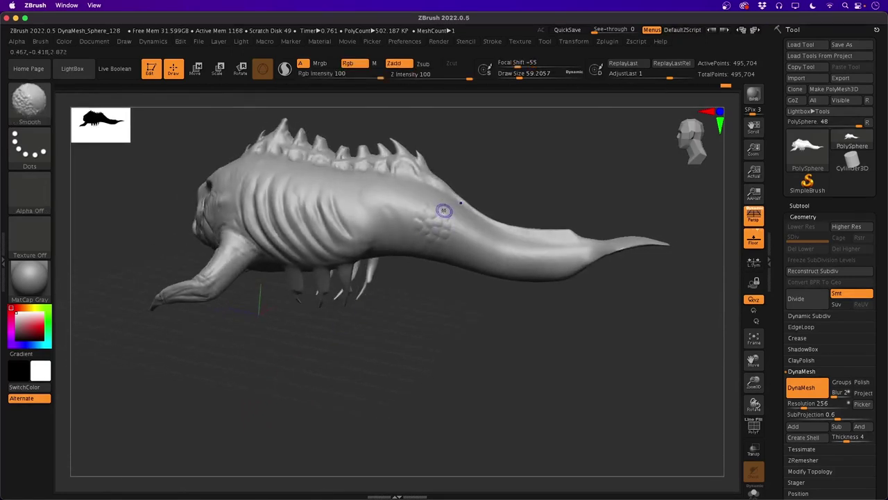
{"action": "mouse_move", "coordinate": [389, 382]}
{"action": "left_mouse_down"}
{"action": "mouse_move", "coordinate": [333, 387]}
{"action": "mouse_move", "coordinate": [377, 386]}
{"action": "mouse_move", "coordinate": [408, 370]}
{"action": "mouse_move", "coordinate": [396, 389]}
{"action": "mouse_move", "coordinate": [413, 380]}
{"action": "left_mouse_up"}
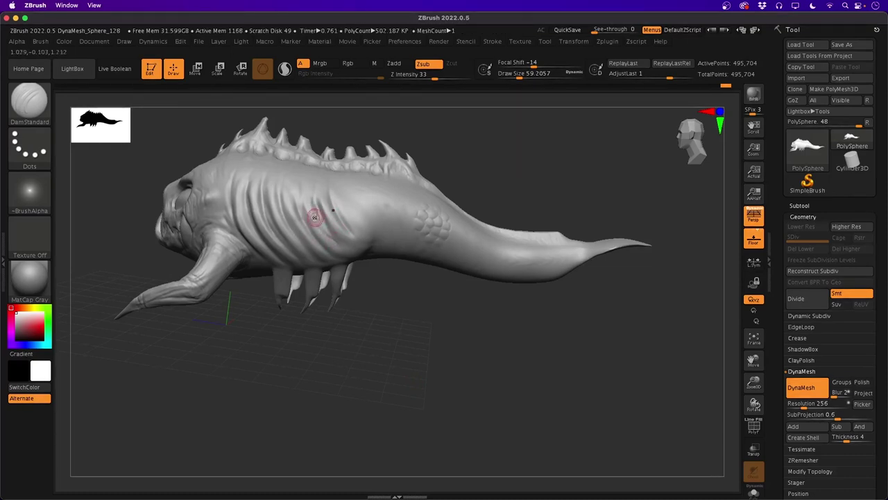
Refine the rib folds on the creature's flank with the DamStandard and ClayBuildup brushes at a draw size of about 59, smoothing the transitions
{"action": "key", "text": "shift"}
{"action": "mouse_move", "coordinate": [222, 341]}
{"action": "left_mouse_down", "text": "alt"}
{"action": "mouse_move", "coordinate": [291, 391]}
{"action": "mouse_move", "coordinate": [303, 426]}
{"action": "mouse_move", "coordinate": [277, 326]}
{"action": "left_mouse_up", "text": "alt"}
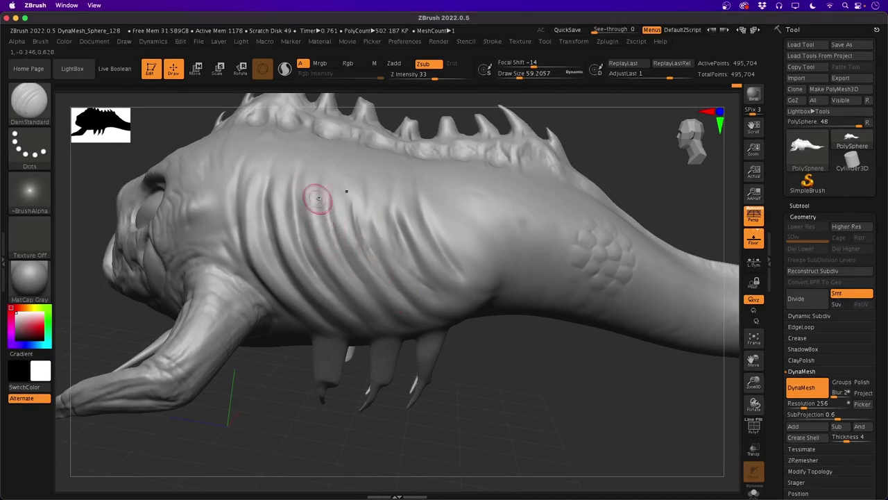
{"action": "key", "text": "b"}
{"action": "key", "text": "c"}
{"action": "key", "text": "b"}
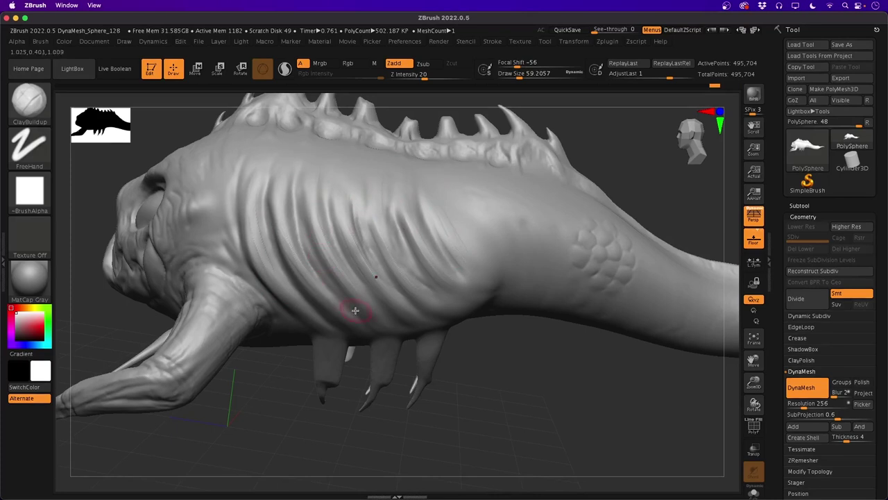
{"action": "key", "text": "shift"}
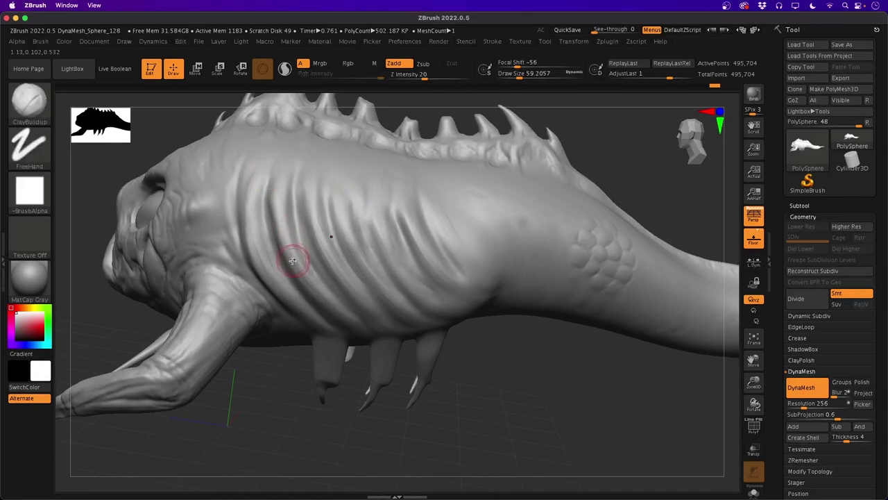
Add thin raised strands between the flank's rib folds with the ClayBuildup brush at a draw size of about 39, and smooth them
{"action": "key", "text": "b"}
{"action": "key", "text": "c"}
{"action": "key", "text": "b"}
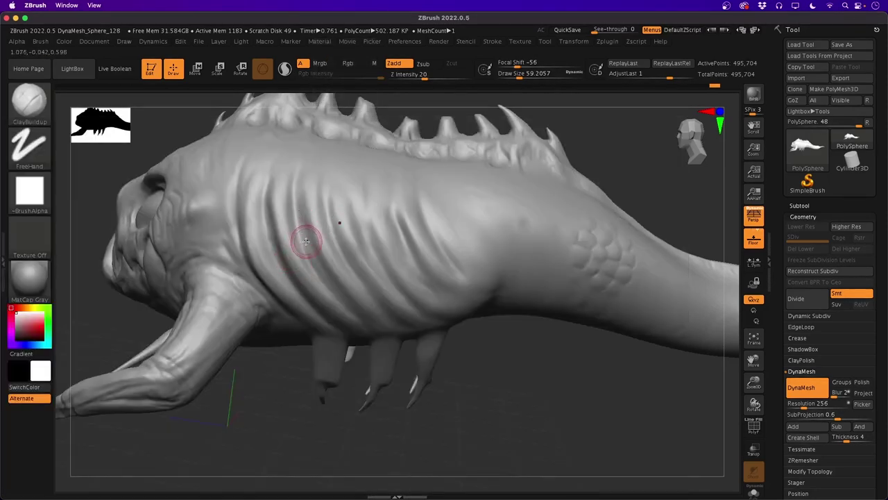
{"action": "key", "text": "space"}
{"action": "left_click_drag", "start_coordinate": [306, 255], "coordinate": [297, 250]}
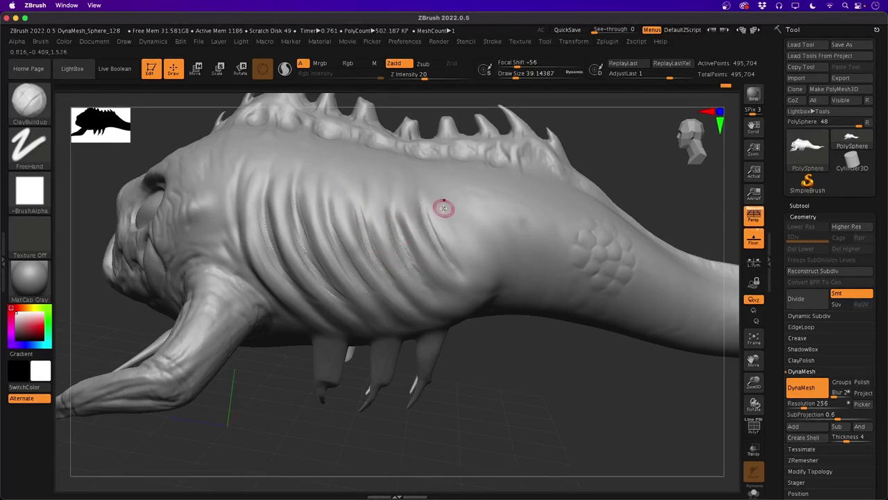
{"action": "key", "text": "shift"}
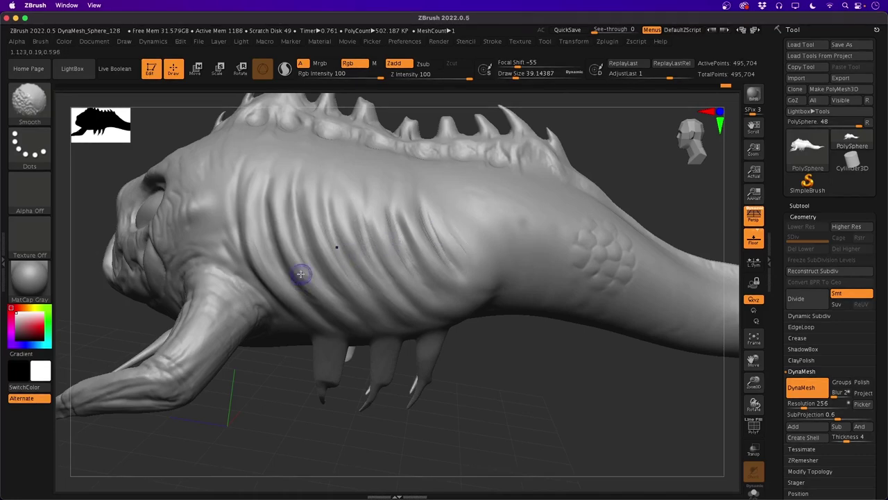
Carve fine skin wrinkles across the rib folds and flank with the DamStandard brush at a draw size of about 65
{"action": "mouse_move", "coordinate": [262, 417]}
{"action": "left_mouse_down"}
{"action": "mouse_move", "coordinate": [238, 410]}
{"action": "mouse_move", "coordinate": [244, 419]}
{"action": "mouse_move", "coordinate": [227, 394]}
{"action": "left_mouse_up"}
{"action": "key", "text": "b"}
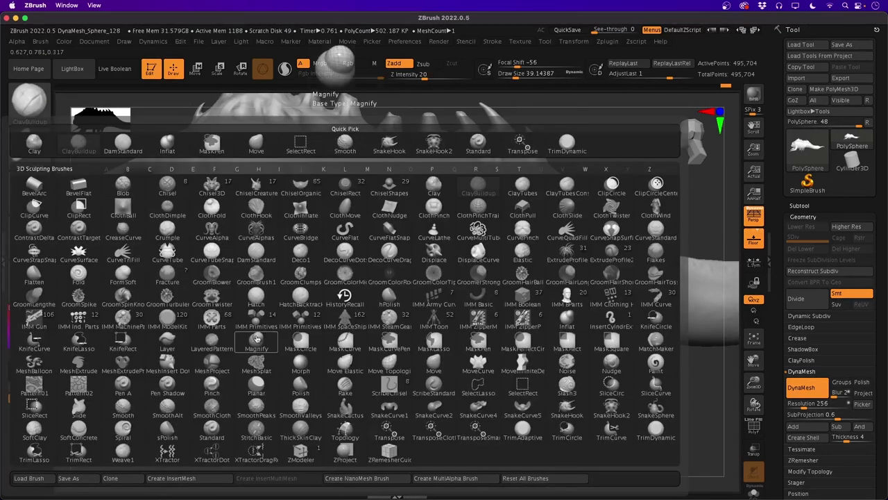
{"action": "key", "text": "d"}
{"action": "key", "text": "s"}
{"action": "key", "text": "space"}
{"action": "left_click_drag", "start_coordinate": [231, 253], "coordinate": [234, 254]}
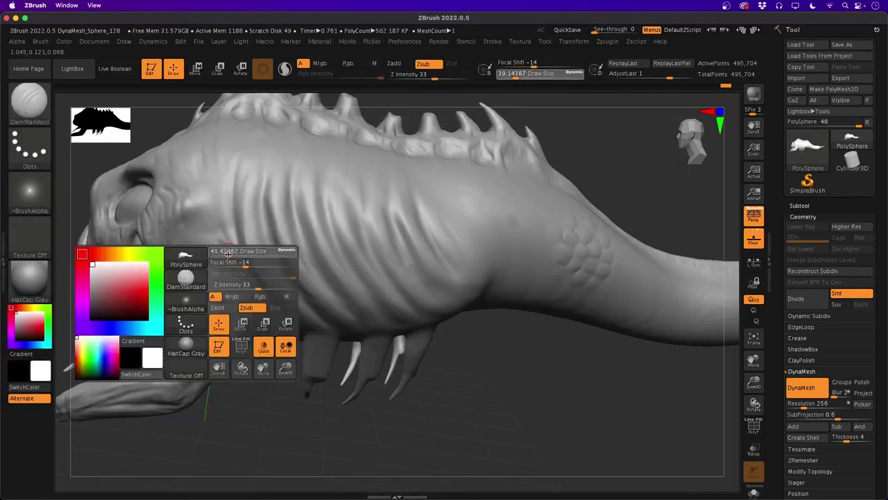
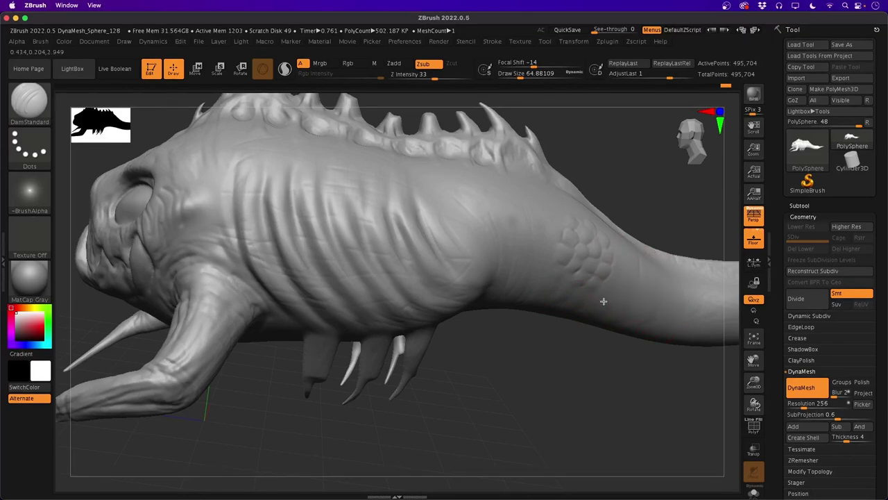
Carve skin creases over the tail base, along the dorsal ridge and around the bases of the back spikes with DamStandard
{"action": "left_click_drag", "start_coordinate": [498, 367], "coordinate": [484, 368]}
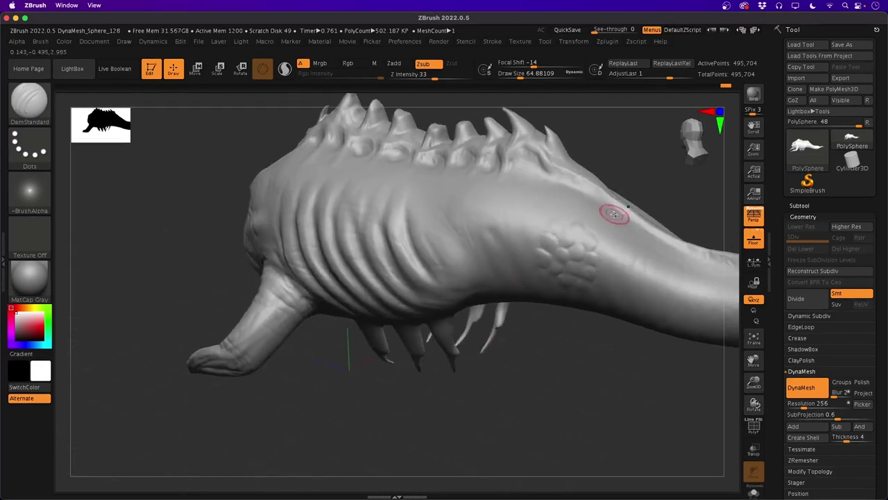
{"action": "left_click_drag", "start_coordinate": [556, 340], "coordinate": [603, 191]}
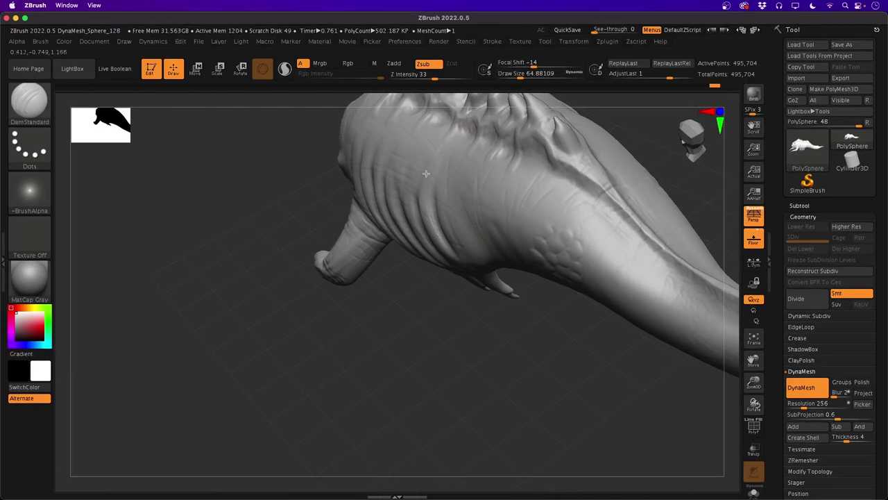
{"action": "left_click_drag", "start_coordinate": [398, 323], "coordinate": [340, 340]}
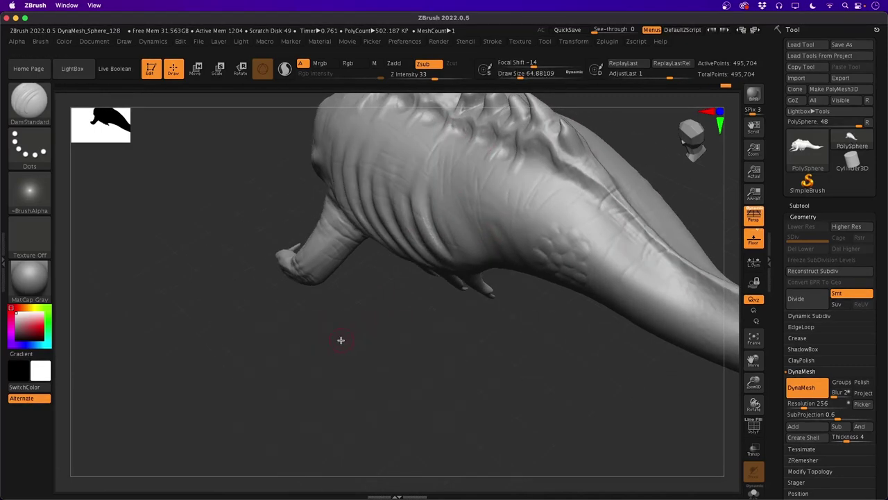
{"action": "left_click_drag", "start_coordinate": [210, 270], "coordinate": [196, 319]}
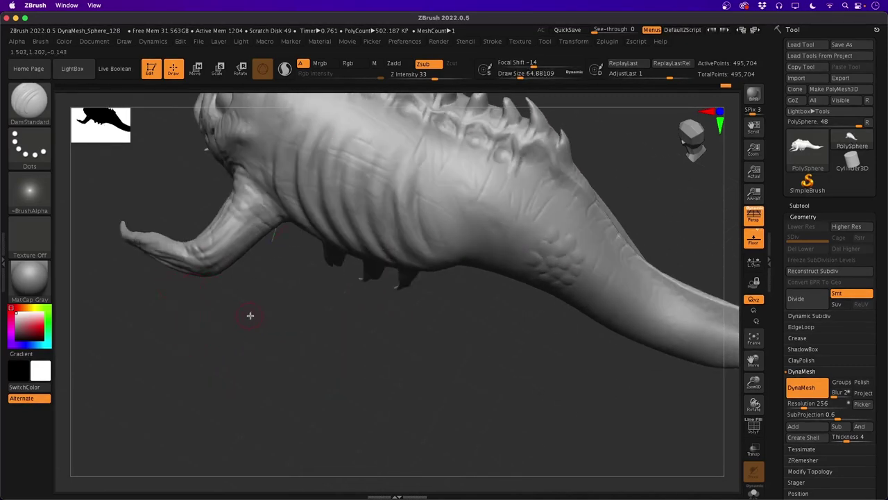
{"action": "left_click_drag", "start_coordinate": [272, 314], "coordinate": [305, 236]}
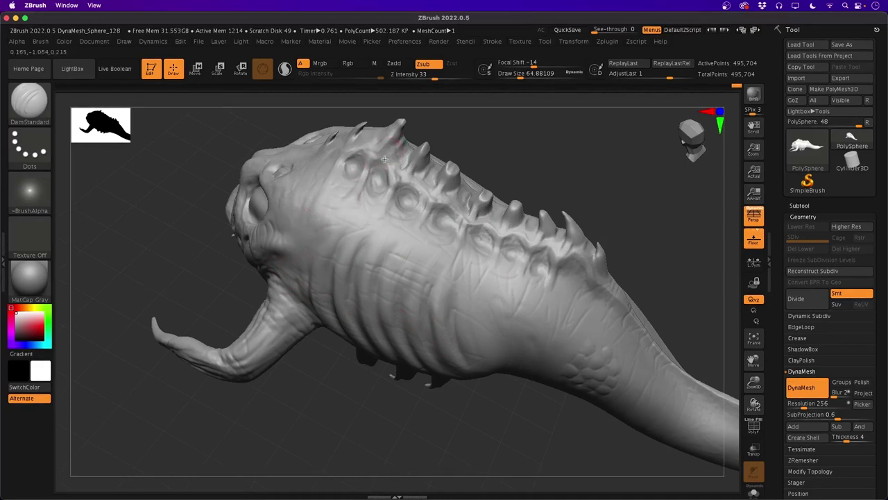
Continue the DamStandard creases around the tail scales and down the tail to its fin
{"action": "mouse_move", "coordinate": [257, 277]}
{"action": "left_mouse_down"}
{"action": "mouse_move", "coordinate": [287, 432]}
{"action": "mouse_move", "coordinate": [422, 372]}
{"action": "left_mouse_up"}
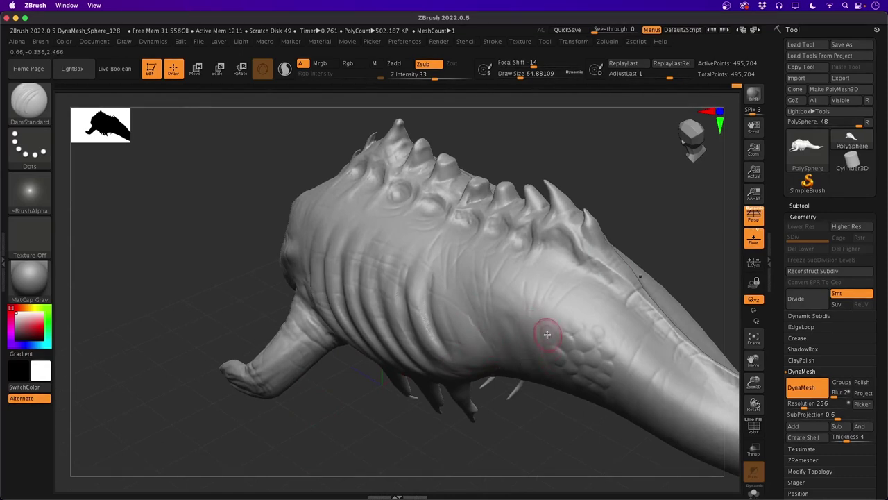
{"action": "mouse_move", "coordinate": [279, 436]}
{"action": "left_mouse_down"}
{"action": "mouse_move", "coordinate": [257, 409]}
{"action": "mouse_move", "coordinate": [337, 423]}
{"action": "mouse_move", "coordinate": [348, 448]}
{"action": "left_mouse_up"}
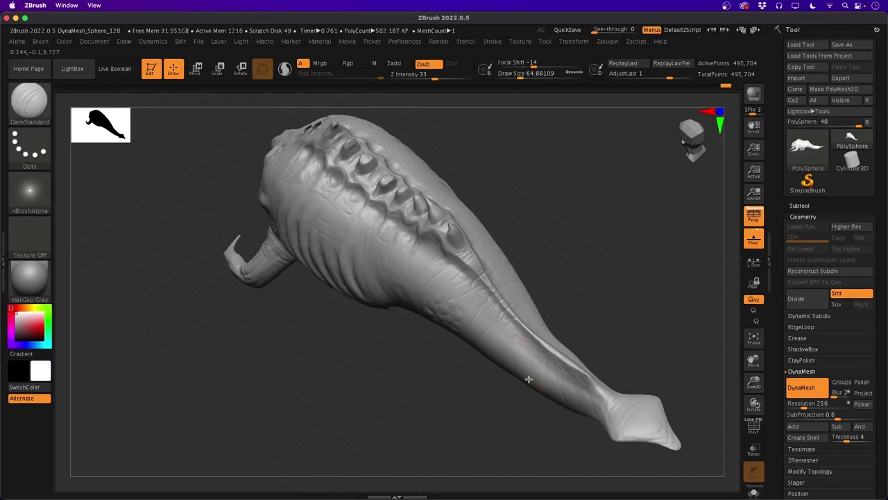
{"action": "left_click_drag", "start_coordinate": [480, 358], "coordinate": [442, 358]}
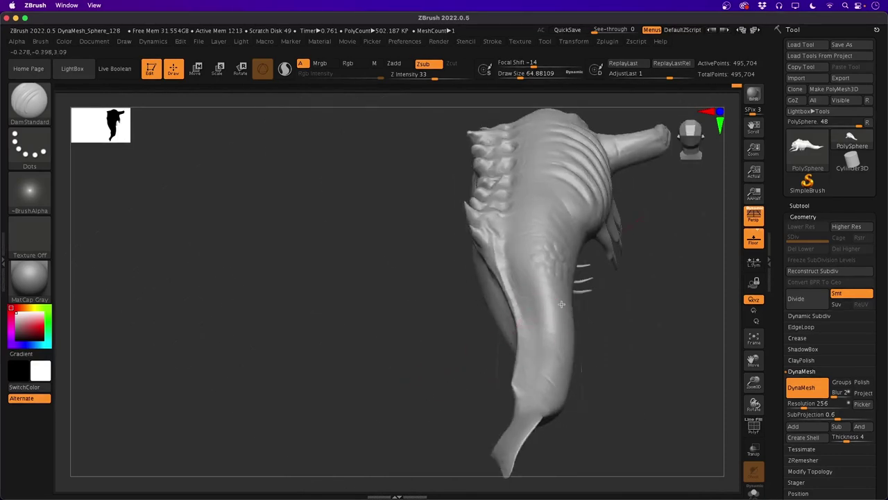
Carve DamStandard wrinkles into the lower flank and the clawed belly fins
{"action": "mouse_move", "coordinate": [512, 233]}
{"action": "left_mouse_down"}
{"action": "mouse_move", "coordinate": [313, 379]}
{"action": "mouse_move", "coordinate": [140, 360]}
{"action": "mouse_move", "coordinate": [150, 340]}
{"action": "mouse_move", "coordinate": [194, 347]}
{"action": "left_mouse_up"}
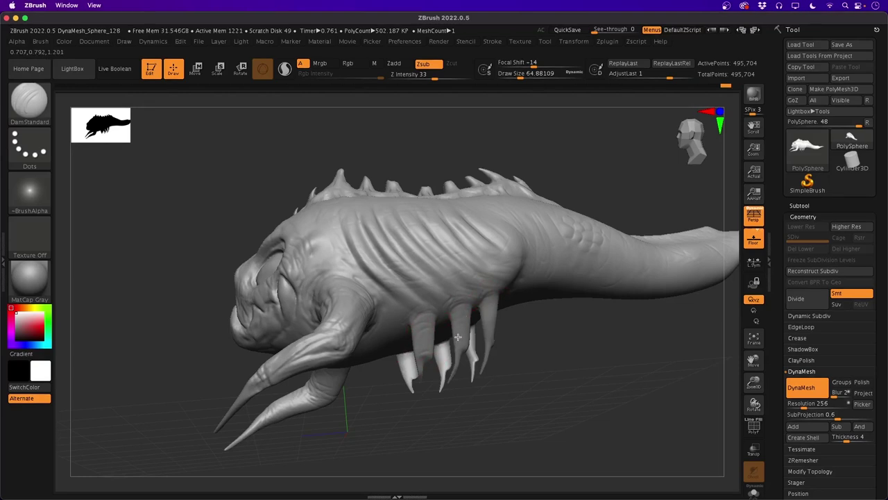
{"action": "left_click_drag", "start_coordinate": [340, 391], "coordinate": [386, 314]}
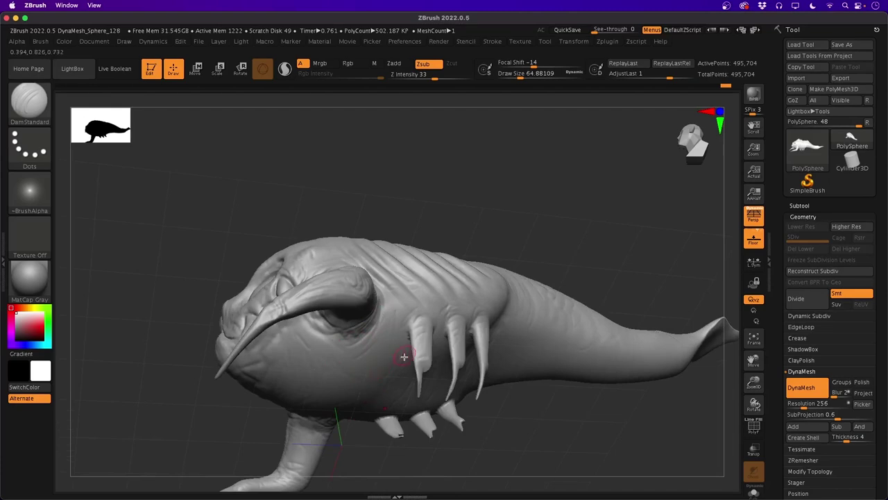
{"action": "mouse_move", "coordinate": [407, 373]}
{"action": "right_mouse_down"}
{"action": "mouse_move", "coordinate": [373, 476]}
{"action": "mouse_move", "coordinate": [363, 440]}
{"action": "mouse_move", "coordinate": [322, 419]}
{"action": "mouse_move", "coordinate": [246, 421]}
{"action": "mouse_move", "coordinate": [337, 449]}
{"action": "mouse_move", "coordinate": [185, 361]}
{"action": "mouse_move", "coordinate": [190, 412]}
{"action": "mouse_move", "coordinate": [248, 397]}
{"action": "mouse_move", "coordinate": [235, 380]}
{"action": "mouse_move", "coordinate": [168, 355]}
{"action": "right_mouse_up"}
Isolate the tail with a rectangular selection, and bring the whole creature back into view
{"action": "key", "text": "ctrl+shift"}
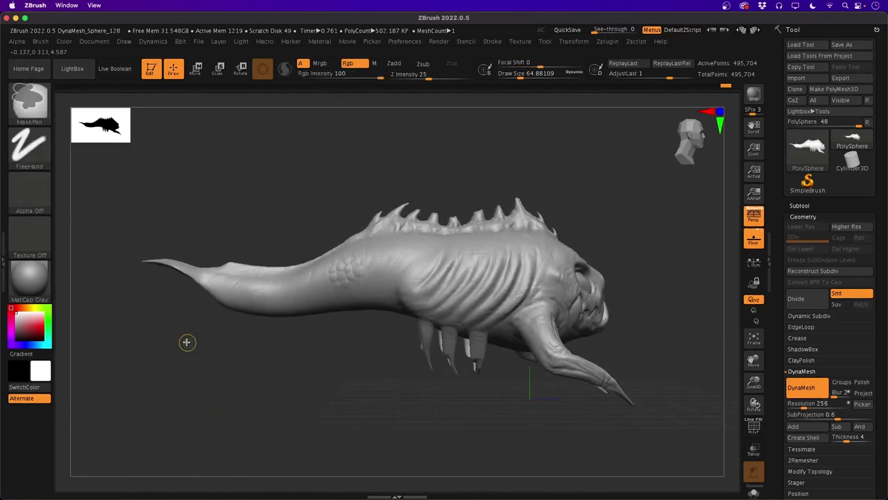
{"action": "left_click_drag", "start_coordinate": [103, 208], "coordinate": [341, 360], "text": "ctrl+shift"}
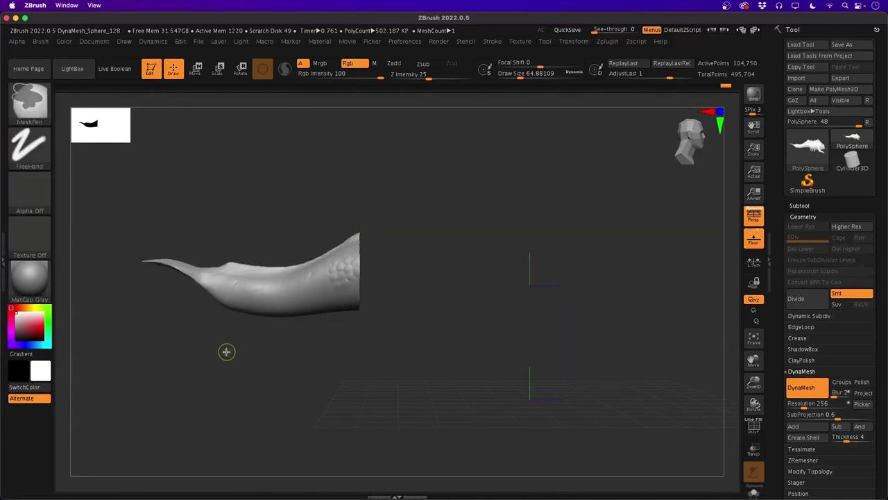
{"action": "left_click", "coordinate": [173, 351], "text": "ctrl+shift"}
{"action": "key", "text": "ctrl+shift"}
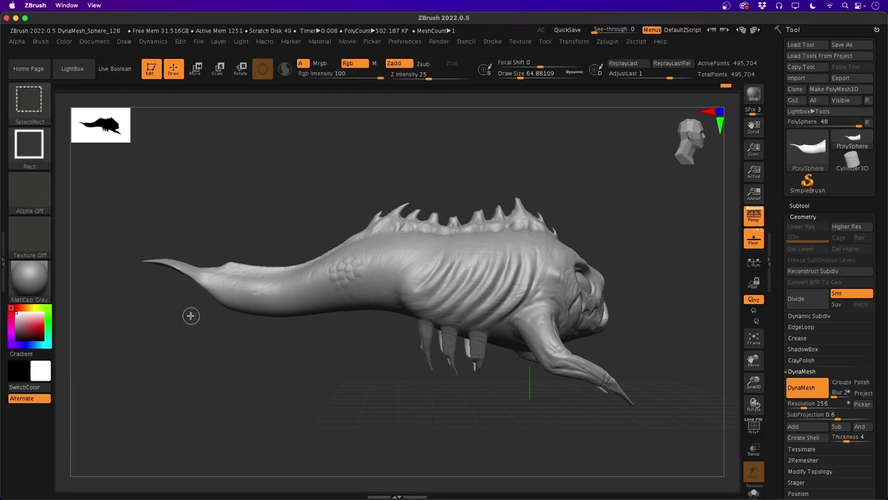
Isolate the body section carrying the clawed belly fins with a rectangular selection
{"action": "mouse_move", "coordinate": [328, 407]}
{"action": "left_mouse_down"}
{"action": "mouse_move", "coordinate": [326, 393]}
{"action": "mouse_move", "coordinate": [324, 408]}
{"action": "left_mouse_up"}
{"action": "key", "text": "ctrl+shift"}
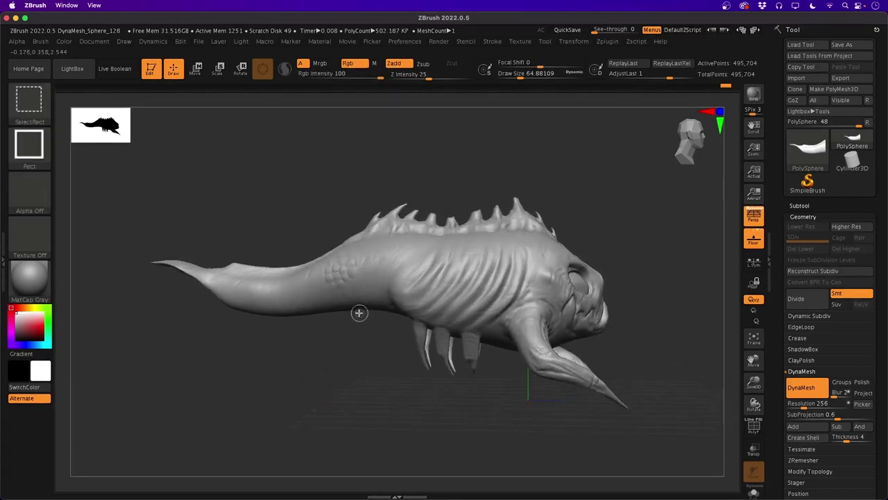
{"action": "left_click_drag", "start_coordinate": [362, 310], "coordinate": [490, 403], "text": "ctrl+shift"}
{"action": "left_click_drag", "start_coordinate": [297, 392], "coordinate": [304, 314]}
{"action": "left_click_drag", "start_coordinate": [309, 372], "coordinate": [211, 369]}
{"action": "mouse_move", "coordinate": [212, 362]}
{"action": "left_mouse_down"}
{"action": "mouse_move", "coordinate": [202, 358]}
{"action": "mouse_move", "coordinate": [224, 311]}
{"action": "left_mouse_up"}
{"action": "left_click_drag", "start_coordinate": [188, 356], "coordinate": [176, 343], "text": "shift"}
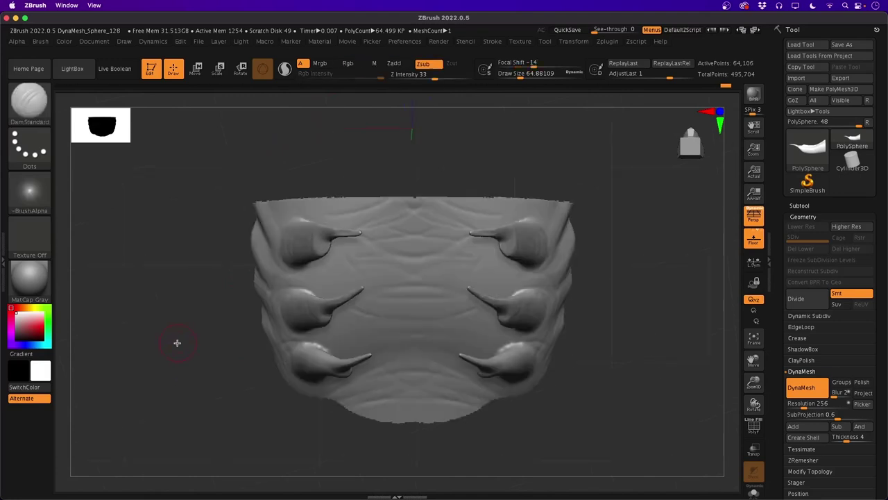
Hide the central belly strip between the two rows of clawed fins and the strip along the section's outer edge
{"action": "key", "text": "ctrl+shift"}
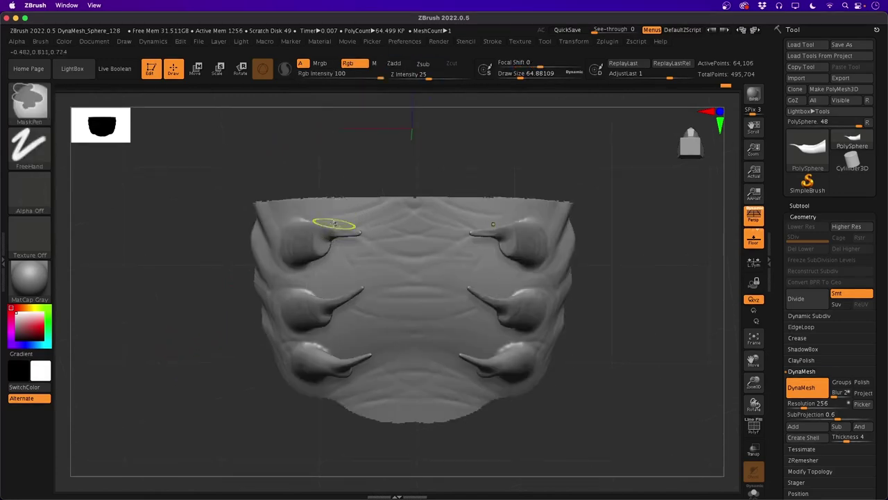
{"action": "key", "text": "ctrl+shift"}
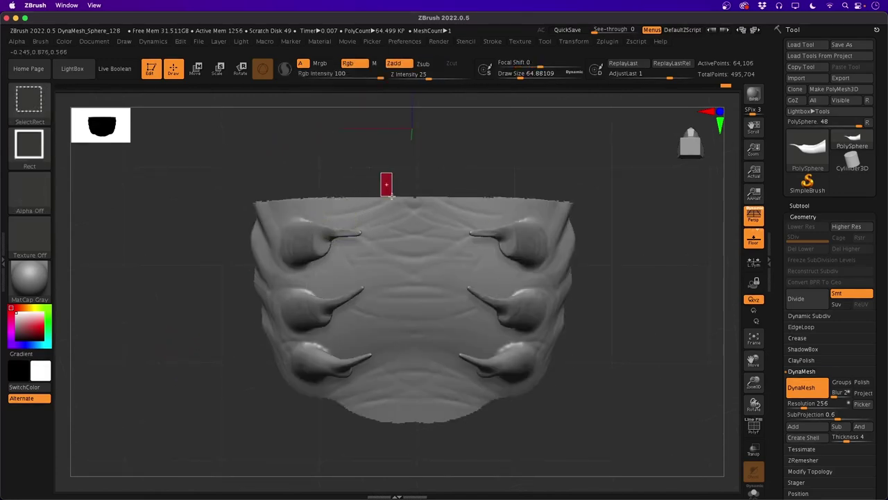
{"action": "left_click_drag", "start_coordinate": [390, 197], "coordinate": [459, 442], "text": "ctrl+alt+shift"}
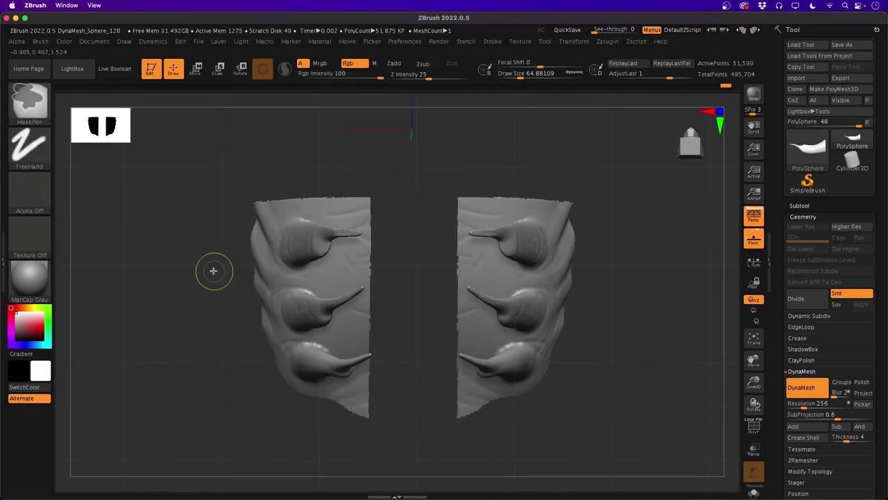
{"action": "key", "text": "ctrl+w"}
{"action": "key", "text": "ctrl+shift"}
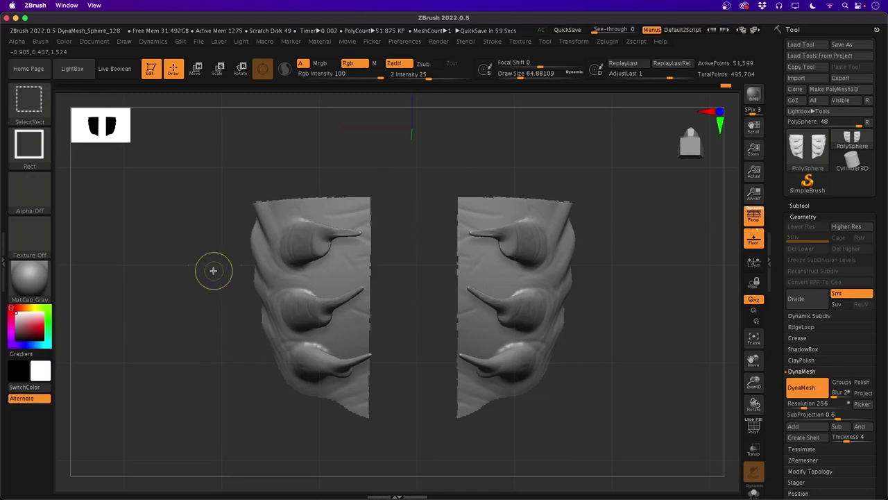
{"action": "left_click_drag", "start_coordinate": [228, 150], "coordinate": [588, 212], "text": "ctrl+alt+shift"}
{"action": "mouse_move", "coordinate": [212, 385]}
{"action": "left_mouse_down"}
{"action": "mouse_move", "coordinate": [174, 414]}
{"action": "mouse_move", "coordinate": [234, 407]}
{"action": "mouse_move", "coordinate": [200, 388]}
{"action": "mouse_move", "coordinate": [218, 379]}
{"action": "left_mouse_up"}
Trim the visible area closer to the clawed fins by hiding the strip of body skin beyond their bases
{"action": "key", "text": "ctrl"}
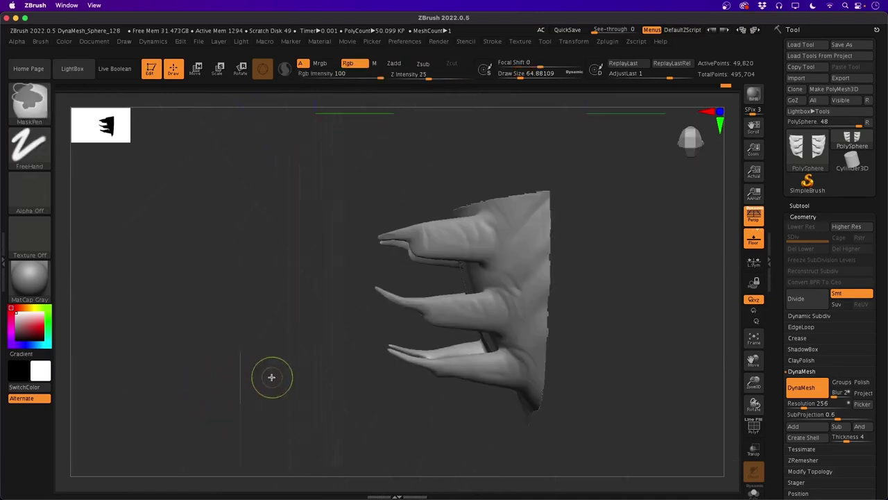
{"action": "key", "text": "ctrl"}
{"action": "mouse_move", "coordinate": [634, 164]}
{"action": "left_mouse_down"}
{"action": "mouse_move", "coordinate": [628, 284]}
{"action": "mouse_move", "coordinate": [365, 349]}
{"action": "mouse_move", "coordinate": [289, 292]}
{"action": "mouse_move", "coordinate": [259, 331]}
{"action": "mouse_move", "coordinate": [242, 311]}
{"action": "mouse_move", "coordinate": [264, 320]}
{"action": "left_mouse_up"}
{"action": "key", "text": "alt"}
{"action": "left_click", "coordinate": [483, 169]}
{"action": "mouse_move", "coordinate": [310, 356]}
{"action": "left_mouse_down", "text": "alt"}
{"action": "mouse_move", "coordinate": [214, 369]}
{"action": "mouse_move", "coordinate": [206, 344]}
{"action": "left_mouse_up", "text": "alt"}
{"action": "key", "text": "ctrl+shift"}
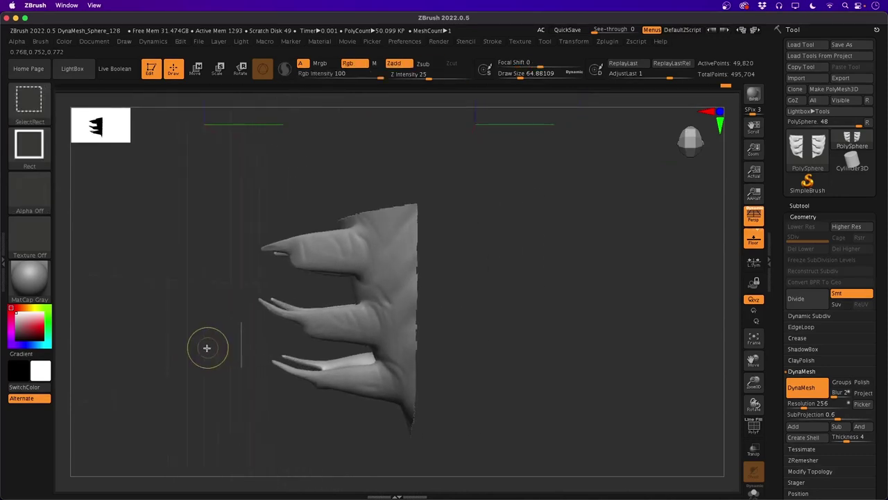
{"action": "mouse_move", "coordinate": [487, 234]}
{"action": "left_mouse_down", "text": "ctrl+shift"}
{"action": "mouse_move", "coordinate": [418, 464]}
{"action": "mouse_move", "coordinate": [395, 464]}
{"action": "mouse_move", "coordinate": [402, 464]}
{"action": "left_mouse_up", "text": "ctrl+shift"}
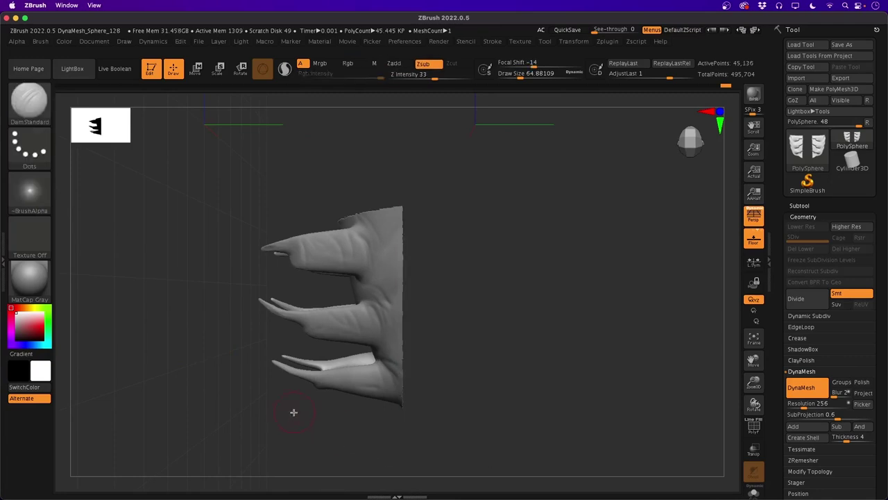
Hide the two rear pairs of clawed fins so that only the front pair stays visible
{"action": "mouse_move", "coordinate": [294, 413]}
{"action": "left_mouse_down"}
{"action": "mouse_move", "coordinate": [194, 412]}
{"action": "mouse_move", "coordinate": [152, 428]}
{"action": "mouse_move", "coordinate": [125, 416]}
{"action": "mouse_move", "coordinate": [150, 418]}
{"action": "mouse_move", "coordinate": [152, 410]}
{"action": "mouse_move", "coordinate": [160, 431]}
{"action": "mouse_move", "coordinate": [173, 423]}
{"action": "mouse_move", "coordinate": [158, 370]}
{"action": "mouse_move", "coordinate": [319, 375]}
{"action": "mouse_move", "coordinate": [271, 390]}
{"action": "mouse_move", "coordinate": [203, 357]}
{"action": "left_mouse_up"}
{"action": "left_click_drag", "start_coordinate": [295, 358], "coordinate": [201, 391]}
{"action": "key", "text": "ctrl+shift"}
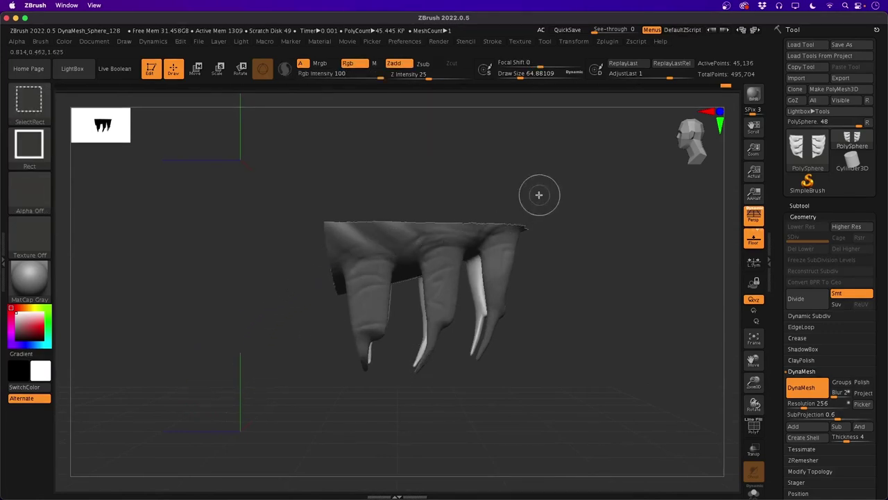
{"action": "left_click_drag", "start_coordinate": [561, 159], "coordinate": [399, 419], "text": "ctrl+alt+shift"}
{"action": "left_click_drag", "start_coordinate": [320, 396], "coordinate": [241, 390]}
{"action": "left_click_drag", "start_coordinate": [154, 388], "coordinate": [162, 391]}
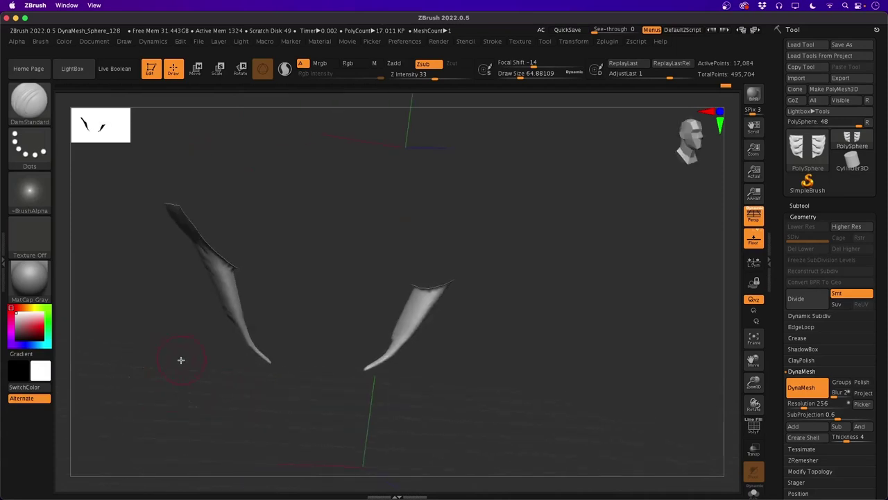
{"action": "left_click_drag", "start_coordinate": [181, 359], "coordinate": [205, 393]}
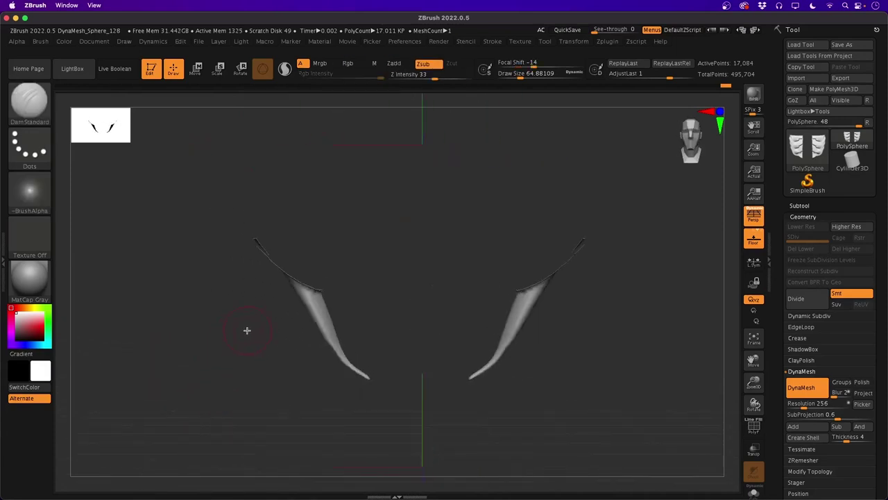
Reshape the front pair of belly fins into a smoother inward curve with the Move brush at a draw size of about 124
{"action": "key", "text": "b"}
{"action": "key", "text": "m"}
{"action": "key", "text": "v"}
{"action": "key", "text": "space"}
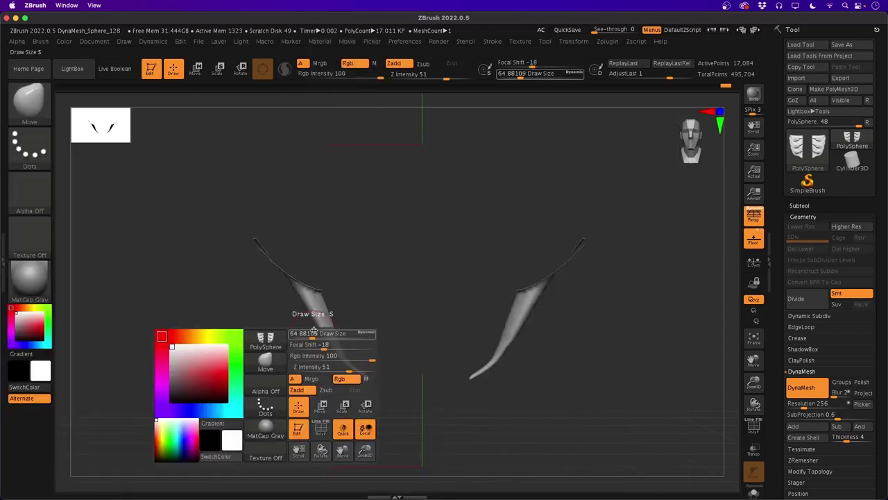
{"action": "mouse_move", "coordinate": [320, 335]}
{"action": "left_mouse_down"}
{"action": "mouse_move", "coordinate": [325, 327]}
{"action": "mouse_move", "coordinate": [254, 354]}
{"action": "mouse_move", "coordinate": [302, 344]}
{"action": "mouse_move", "coordinate": [284, 356]}
{"action": "mouse_move", "coordinate": [280, 347]}
{"action": "mouse_move", "coordinate": [308, 312]}
{"action": "left_mouse_up"}
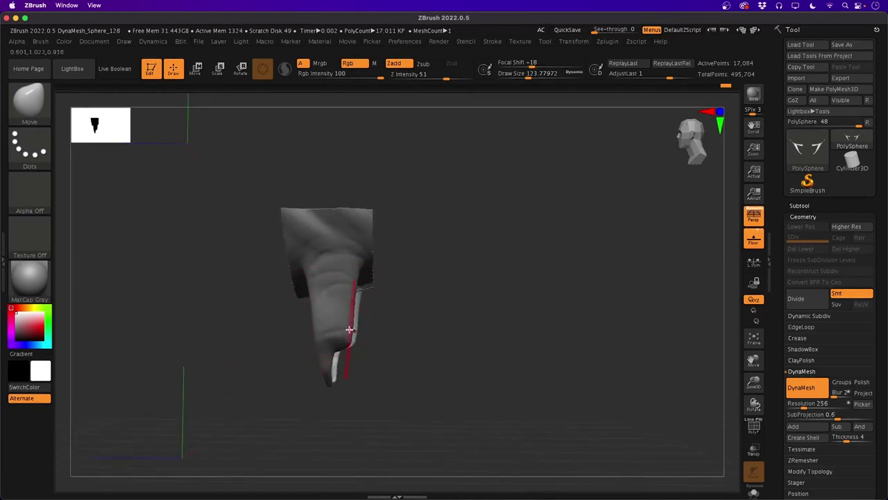
{"action": "left_click_drag", "start_coordinate": [350, 331], "coordinate": [345, 336]}
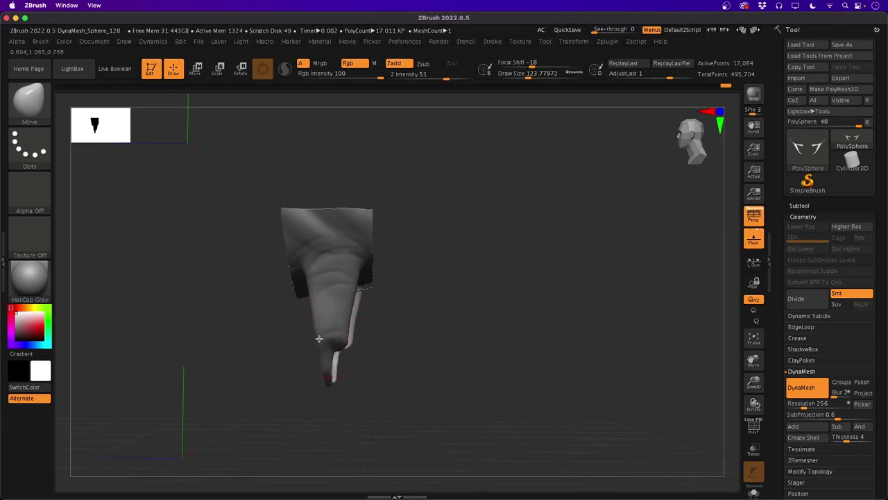
{"action": "left_click_drag", "start_coordinate": [226, 345], "coordinate": [258, 311]}
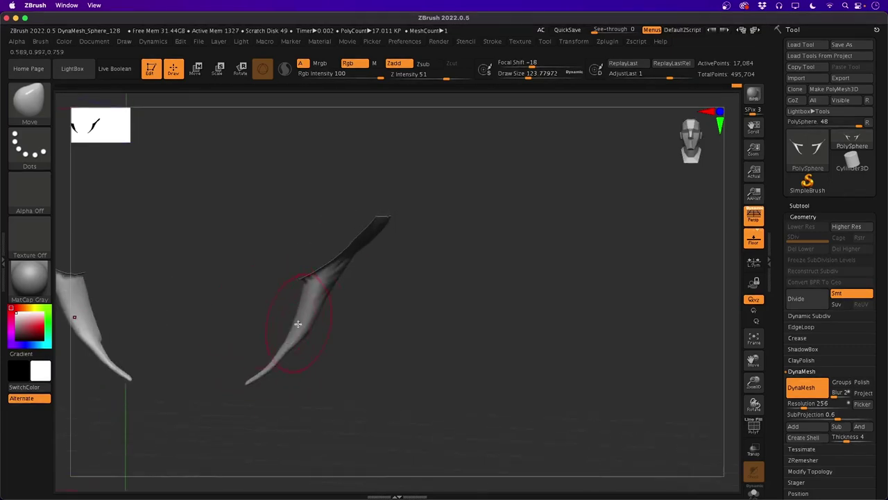
{"action": "mouse_move", "coordinate": [252, 384]}
{"action": "left_mouse_down"}
{"action": "mouse_move", "coordinate": [233, 341]}
{"action": "mouse_move", "coordinate": [254, 371]}
{"action": "mouse_move", "coordinate": [238, 379]}
{"action": "left_mouse_up"}
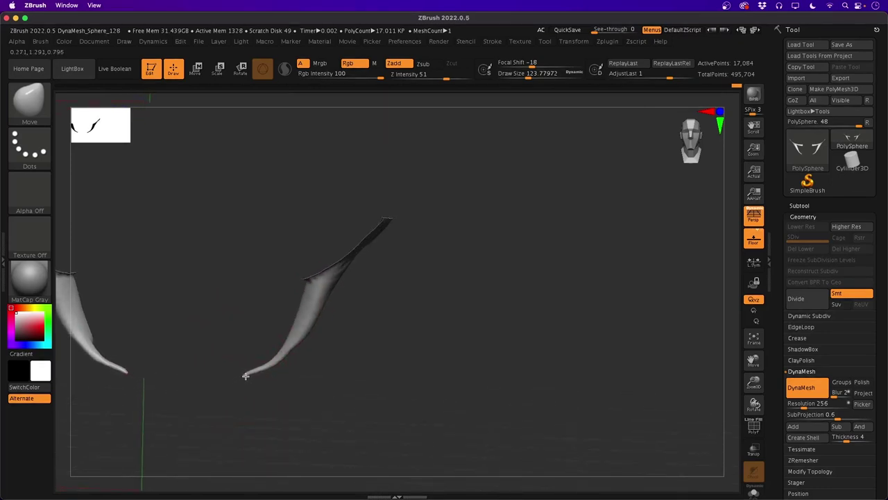
{"action": "left_click_drag", "start_coordinate": [285, 334], "coordinate": [293, 322]}
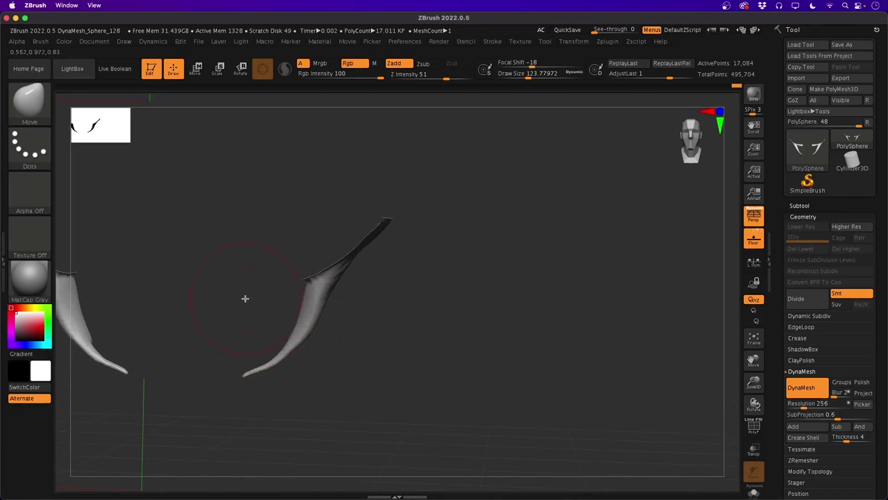
Refine the contours and tips of the front belly fins using the Move brush at a draw size of about 87
{"action": "left_click_drag", "start_coordinate": [245, 298], "coordinate": [210, 274]}
{"action": "left_click_drag", "start_coordinate": [216, 339], "coordinate": [312, 367]}
{"action": "left_click_drag", "start_coordinate": [202, 358], "coordinate": [183, 365]}
{"action": "key", "text": "space"}
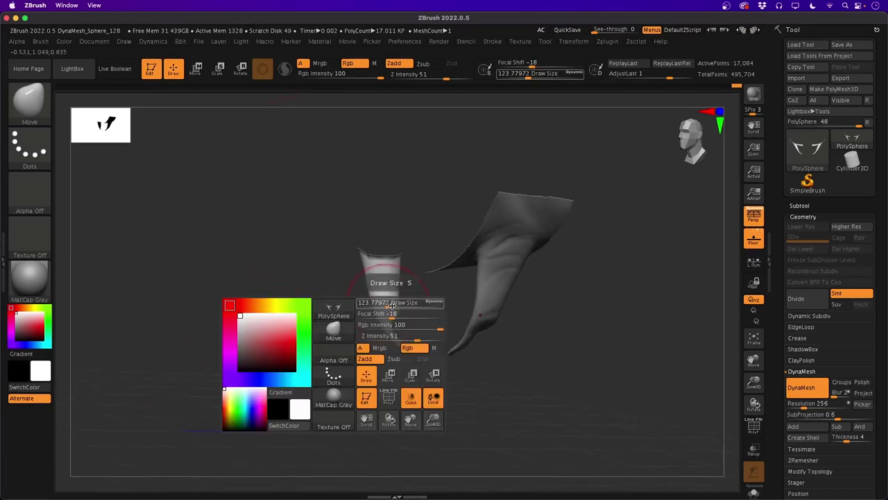
{"action": "mouse_move", "coordinate": [393, 304]}
{"action": "left_mouse_down"}
{"action": "mouse_move", "coordinate": [310, 341]}
{"action": "mouse_move", "coordinate": [295, 338]}
{"action": "mouse_move", "coordinate": [338, 312]}
{"action": "mouse_move", "coordinate": [301, 313]}
{"action": "left_mouse_up"}
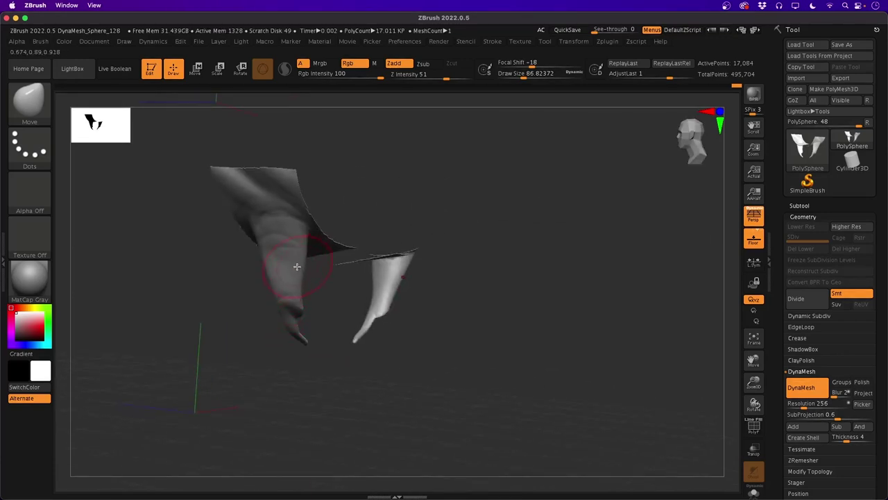
{"action": "left_click_drag", "start_coordinate": [209, 340], "coordinate": [295, 336]}
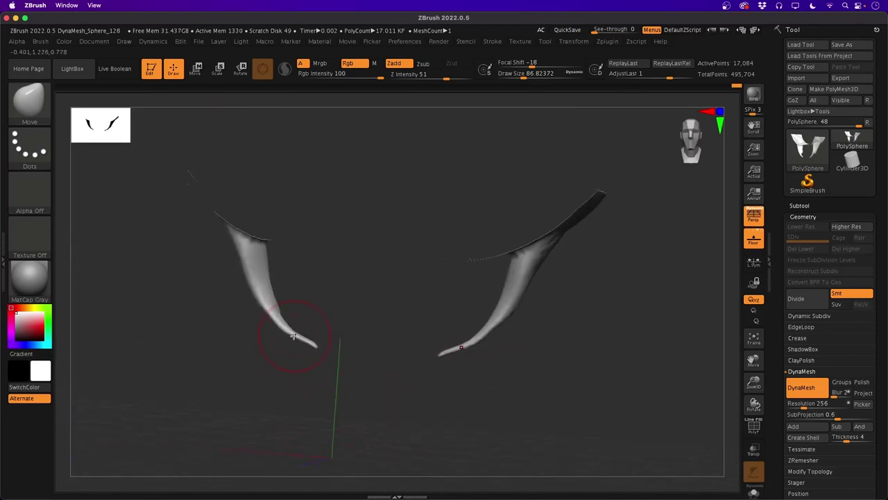
Carve creases around the front belly fins above their claws with DamStandard at a draw size of about 27
{"action": "key", "text": "b"}
{"action": "key", "text": "d"}
{"action": "key", "text": "s"}
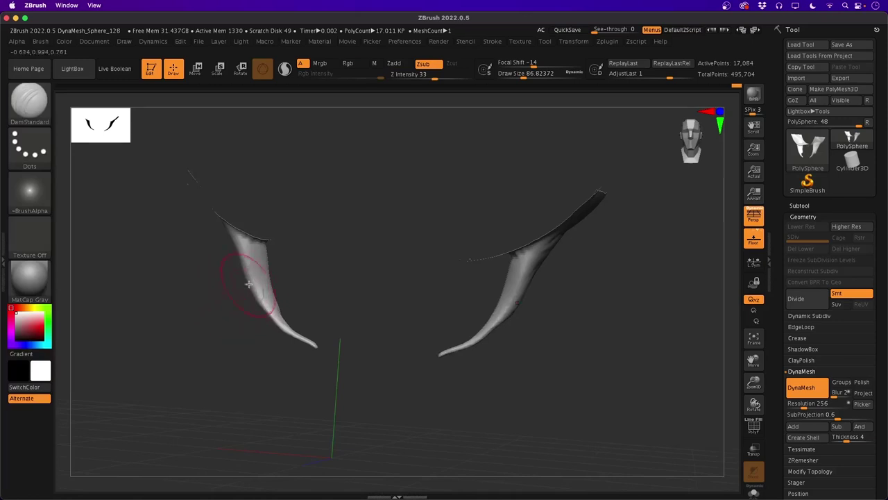
{"action": "key", "text": "space"}
{"action": "left_click_drag", "start_coordinate": [259, 280], "coordinate": [254, 280]}
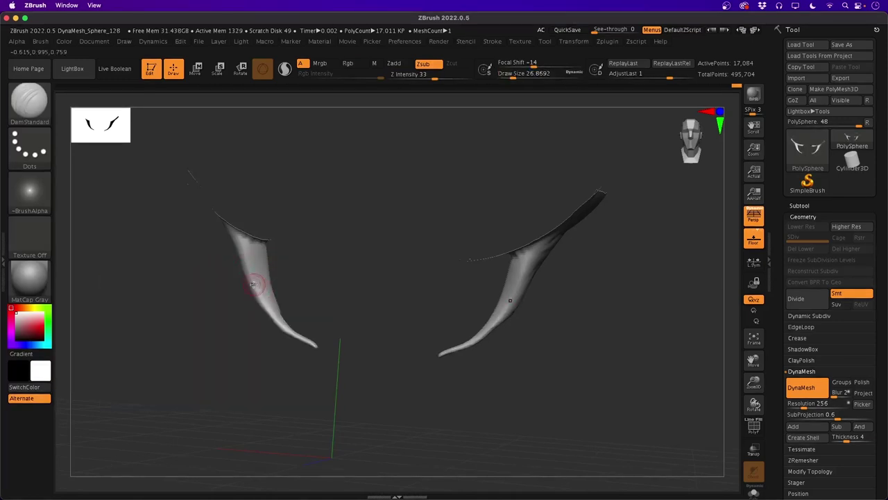
{"action": "left_click_drag", "start_coordinate": [222, 315], "coordinate": [222, 294]}
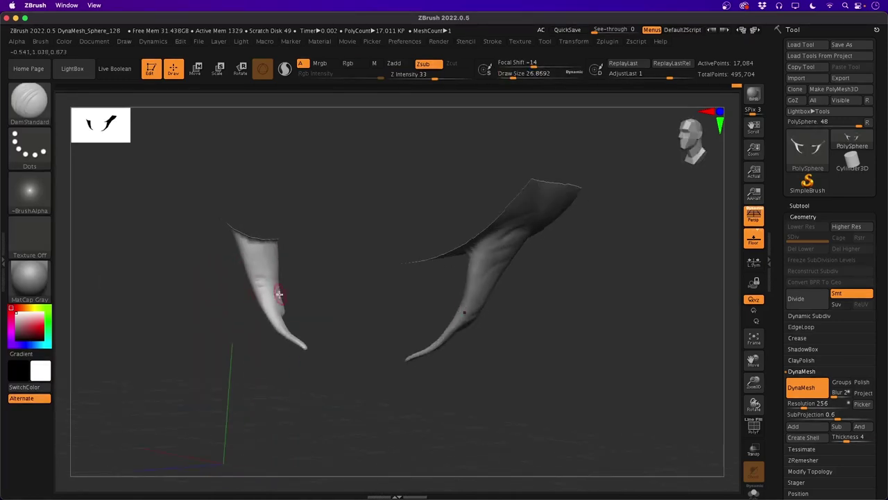
{"action": "left_click_drag", "start_coordinate": [279, 294], "coordinate": [252, 300]}
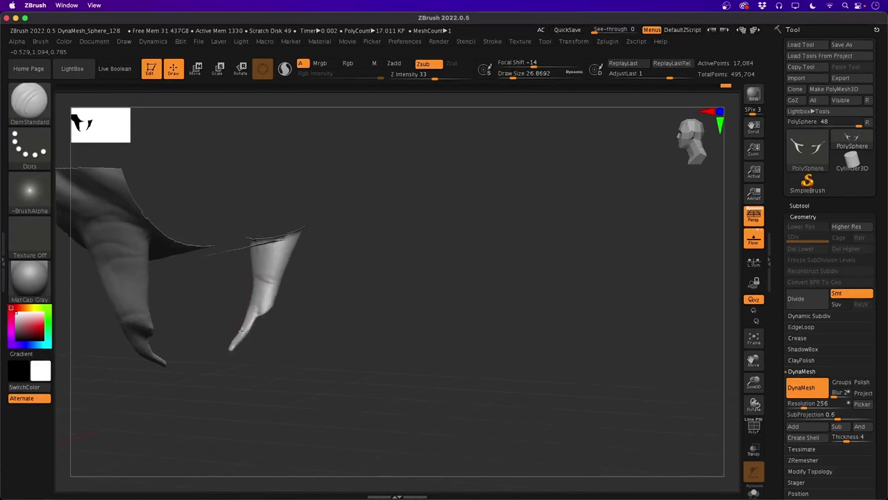
{"action": "left_click_drag", "start_coordinate": [270, 331], "coordinate": [272, 306]}
{"action": "left_click_drag", "start_coordinate": [294, 343], "coordinate": [281, 273]}
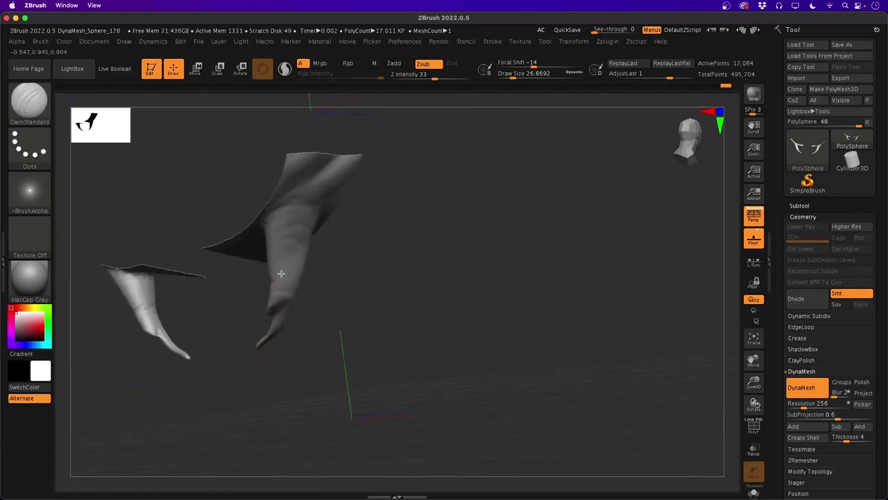
{"action": "left_click_drag", "start_coordinate": [331, 354], "coordinate": [484, 313]}
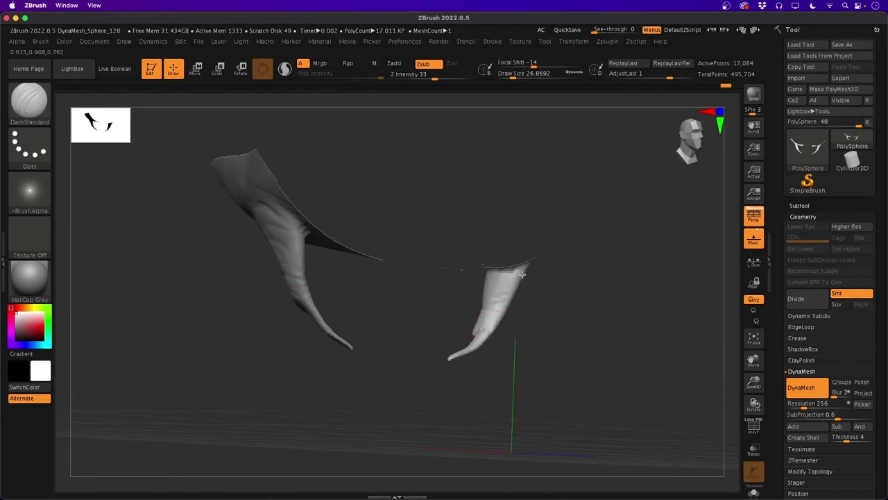
{"action": "left_click_drag", "start_coordinate": [472, 331], "coordinate": [234, 280]}
{"action": "left_click_drag", "start_coordinate": [273, 313], "coordinate": [180, 340]}
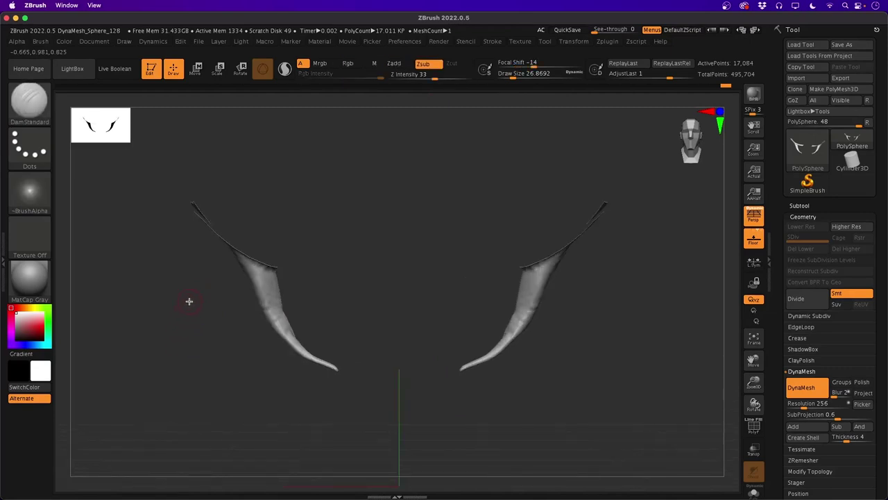
Mask the lower claws of the front belly fins with MaskLasso and invert the mask to protect the upper parts
{"action": "key", "text": "ctrl"}
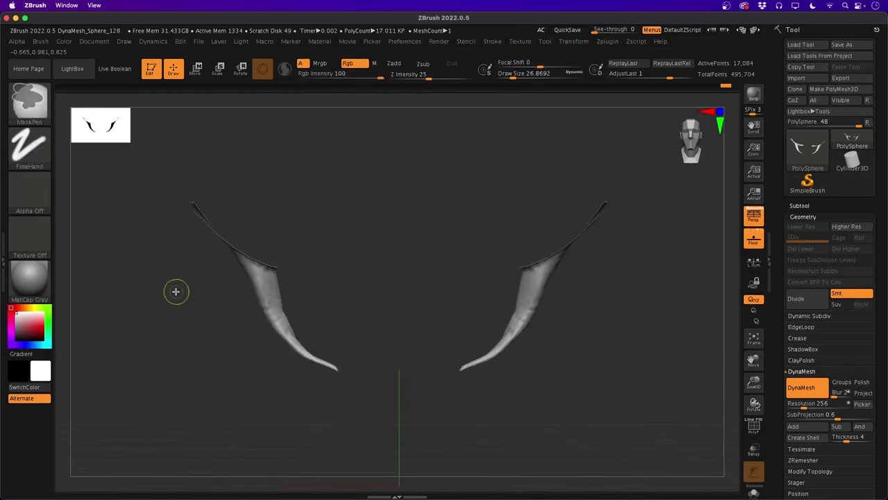
{"action": "left_click", "coordinate": [32, 113]}
{"action": "left_click", "coordinate": [219, 154]}
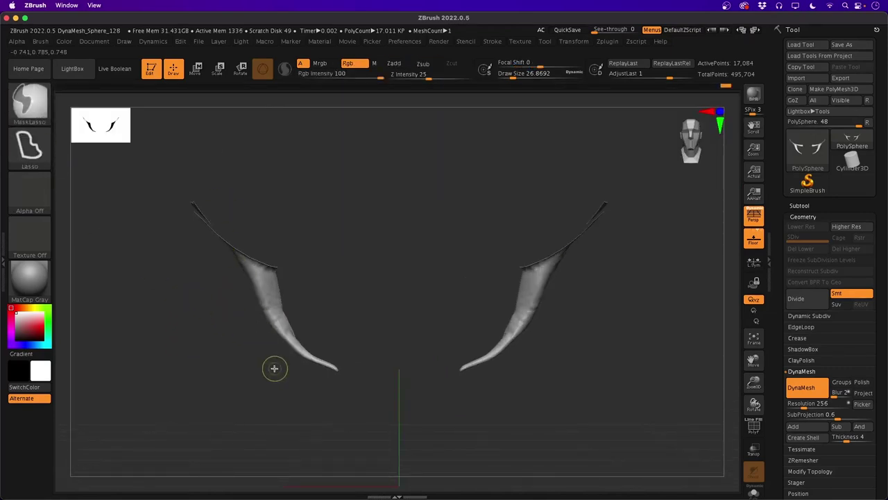
{"action": "mouse_move", "coordinate": [274, 367]}
{"action": "left_mouse_down", "text": "ctrl"}
{"action": "mouse_move", "coordinate": [252, 307]}
{"action": "mouse_move", "coordinate": [372, 412]}
{"action": "mouse_move", "coordinate": [361, 406]}
{"action": "left_mouse_up", "text": "ctrl"}
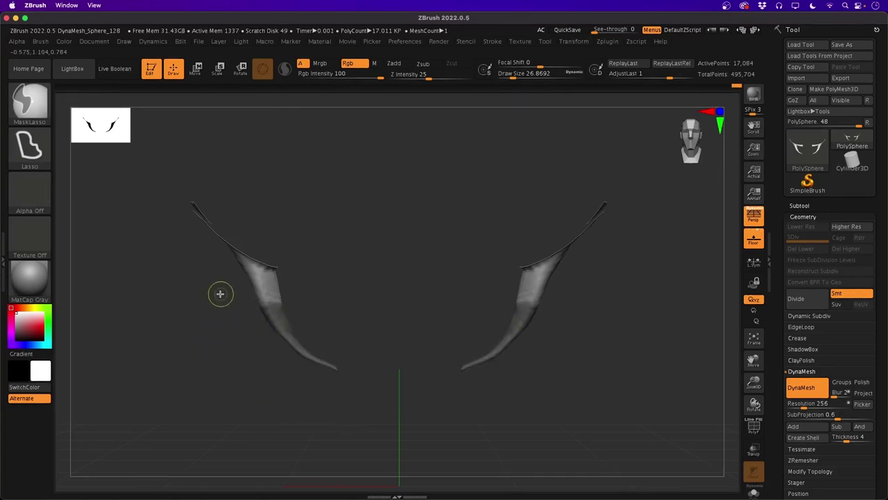
{"action": "left_click", "coordinate": [208, 319], "text": "ctrl"}
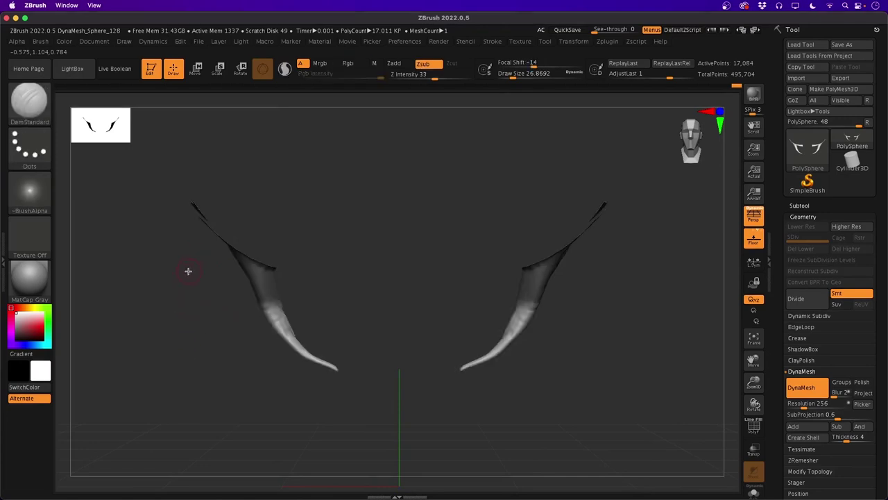
Centre the unlocked Rotate gizmo between the claws of the front belly fins and lock it there
{"action": "key", "text": "r"}
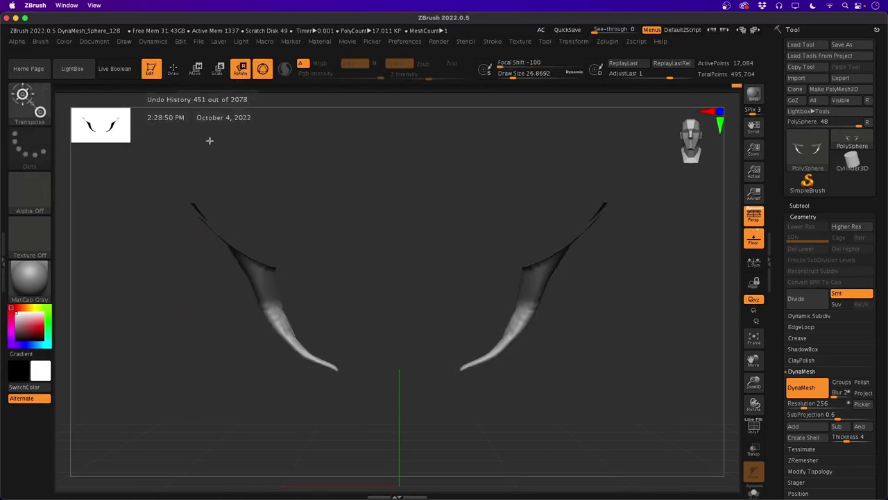
{"action": "left_click_drag", "start_coordinate": [190, 343], "coordinate": [210, 381]}
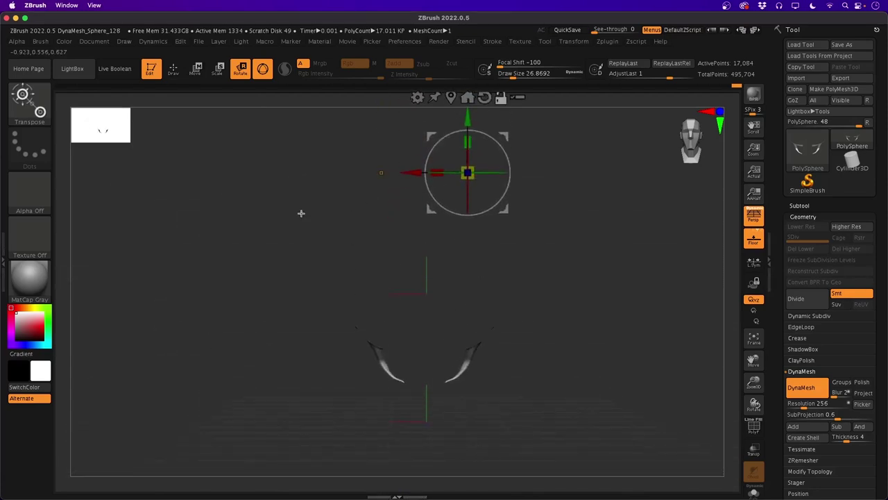
{"action": "left_click_drag", "start_coordinate": [301, 213], "coordinate": [281, 253], "text": "alt"}
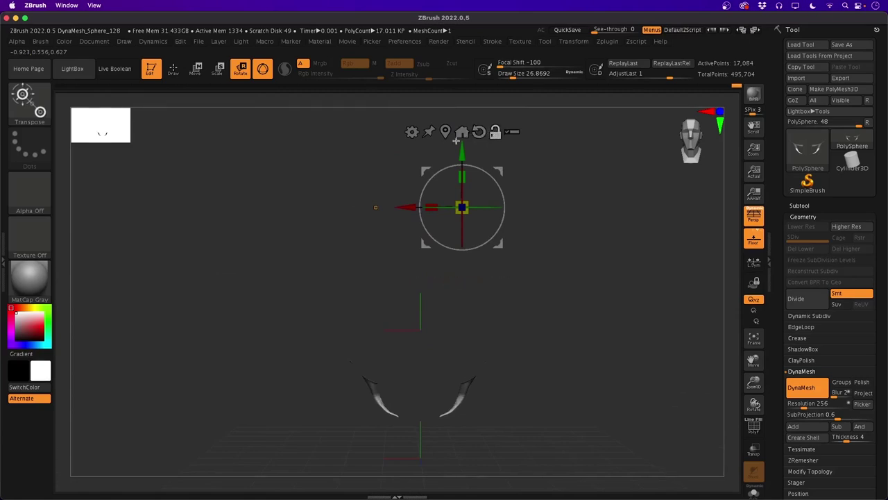
{"action": "left_click_drag", "start_coordinate": [426, 167], "coordinate": [377, 369], "text": "alt"}
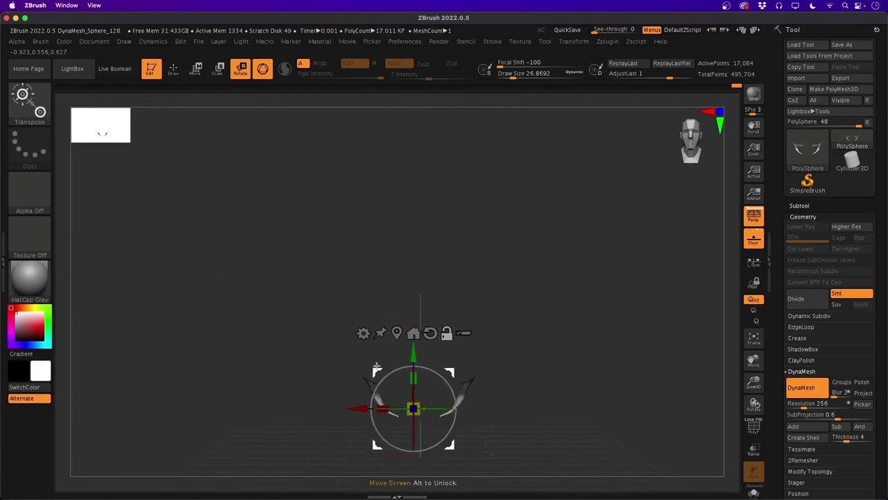
{"action": "left_click_drag", "start_coordinate": [271, 433], "coordinate": [231, 317], "text": "alt"}
{"action": "left_click_drag", "start_coordinate": [357, 300], "coordinate": [333, 299]}
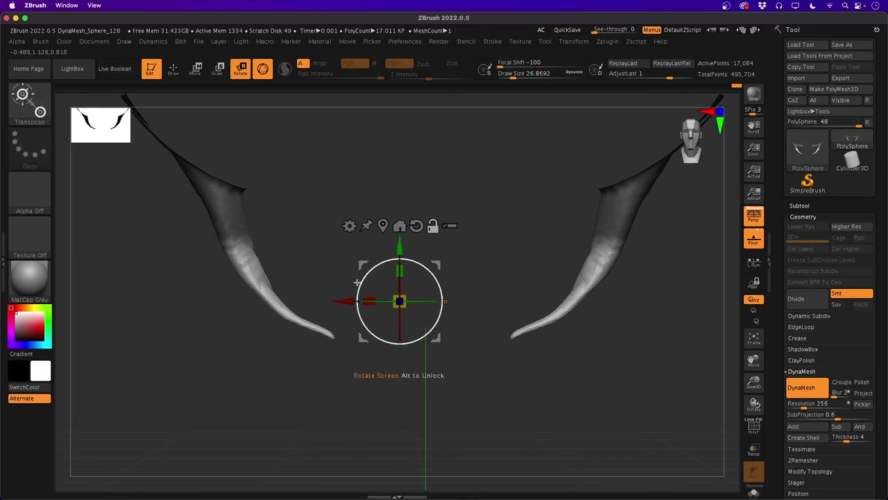
{"action": "left_click_drag", "start_coordinate": [357, 311], "coordinate": [381, 300]}
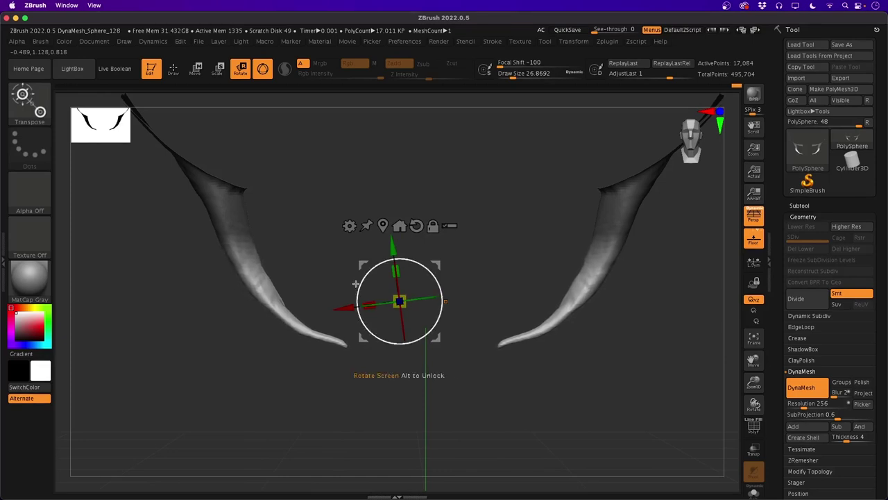
{"action": "left_click_drag", "start_coordinate": [362, 264], "coordinate": [363, 250]}
{"action": "key", "text": "ctrl+z"}
{"action": "key", "text": "ctrl+z"}
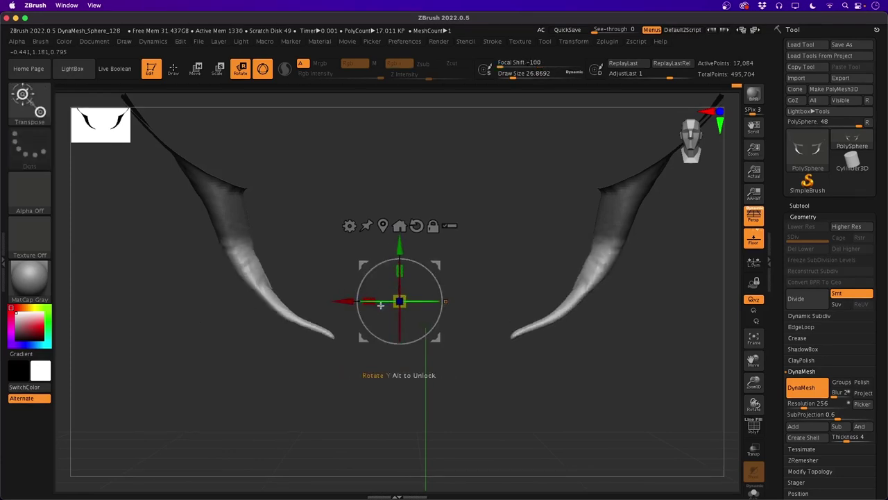
{"action": "mouse_move", "coordinate": [399, 301]}
{"action": "left_mouse_down"}
{"action": "mouse_move", "coordinate": [395, 319]}
{"action": "mouse_move", "coordinate": [397, 286]}
{"action": "left_mouse_up"}
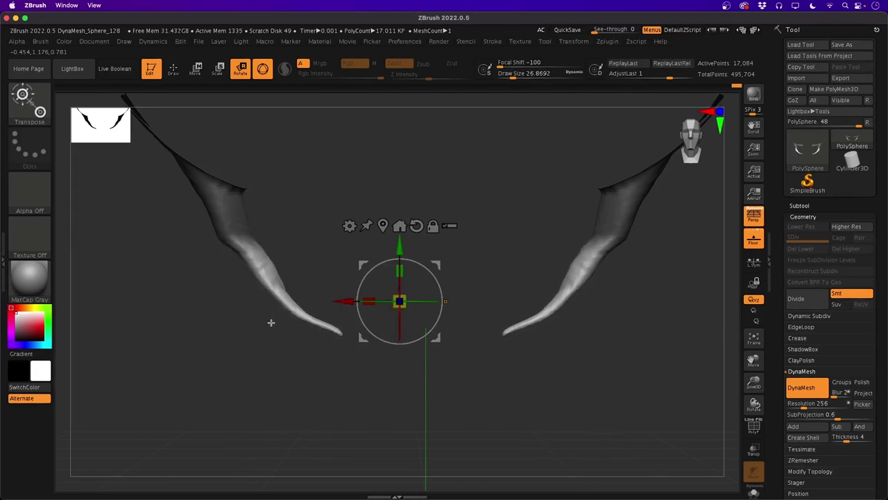
{"action": "key", "text": "ctrl+z"}
Rotate the unmasked claws of the front belly fins inward and slightly upward, and restore the full, unmasked creature
{"action": "left_click_drag", "start_coordinate": [363, 279], "coordinate": [368, 246]}
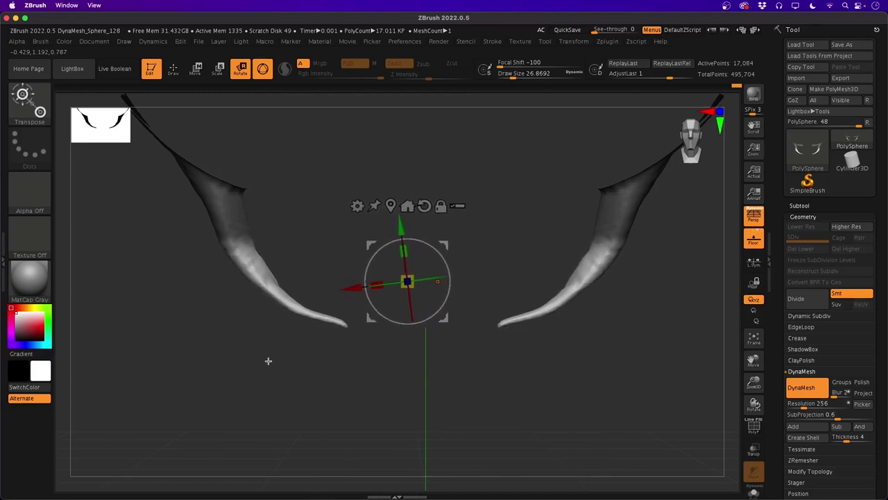
{"action": "left_click_drag", "start_coordinate": [265, 358], "coordinate": [205, 309]}
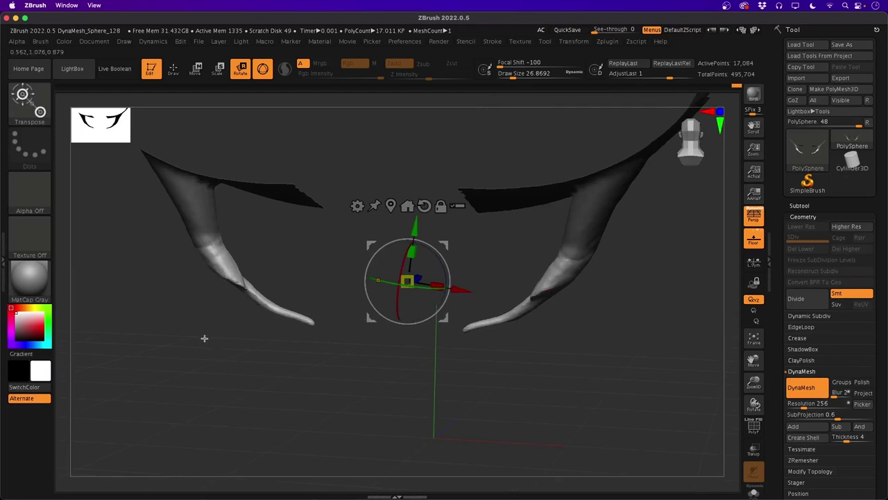
{"action": "key", "text": "ctrl"}
{"action": "mouse_move", "coordinate": [160, 326]}
{"action": "left_mouse_down", "text": "ctrl"}
{"action": "mouse_move", "coordinate": [146, 317]}
{"action": "mouse_move", "coordinate": [160, 347]}
{"action": "left_mouse_up", "text": "ctrl"}
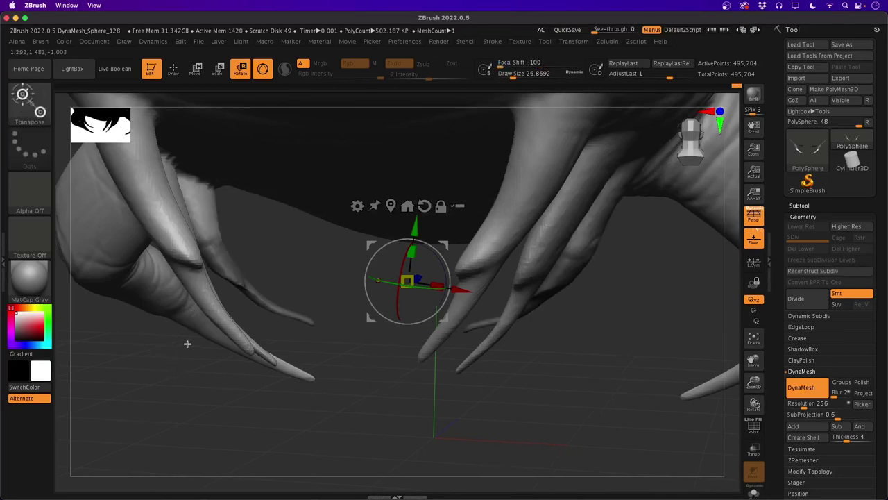
Examine the whole creature and its belly fins from the front and both sides
{"action": "key", "text": "f"}
{"action": "left_click_drag", "start_coordinate": [197, 433], "coordinate": [152, 401]}
{"action": "mouse_move", "coordinate": [162, 396]}
{"action": "left_mouse_down"}
{"action": "mouse_move", "coordinate": [173, 361]}
{"action": "mouse_move", "coordinate": [194, 339]}
{"action": "mouse_move", "coordinate": [182, 271]}
{"action": "left_mouse_up"}
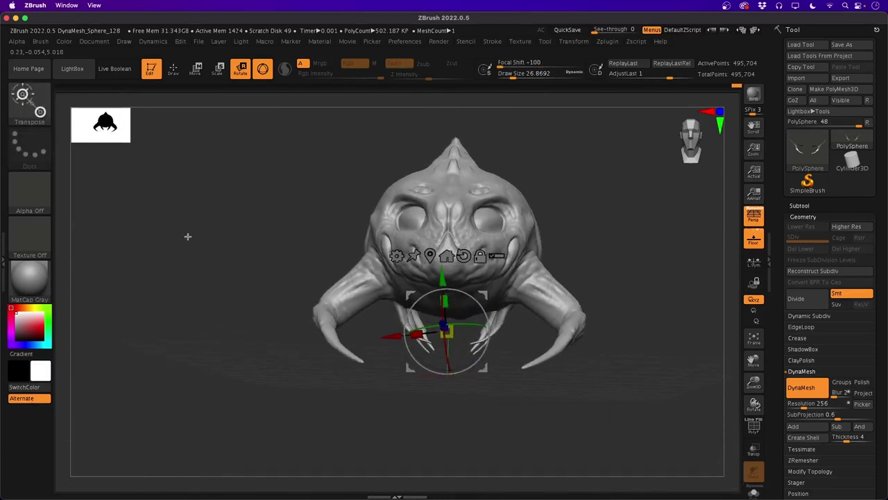
{"action": "left_click", "coordinate": [174, 70]}
{"action": "mouse_move", "coordinate": [243, 305]}
{"action": "left_mouse_down"}
{"action": "mouse_move", "coordinate": [214, 327]}
{"action": "mouse_move", "coordinate": [254, 391]}
{"action": "mouse_move", "coordinate": [251, 405]}
{"action": "mouse_move", "coordinate": [240, 403]}
{"action": "mouse_move", "coordinate": [242, 393]}
{"action": "mouse_move", "coordinate": [228, 404]}
{"action": "mouse_move", "coordinate": [159, 393]}
{"action": "mouse_move", "coordinate": [232, 396]}
{"action": "mouse_move", "coordinate": [306, 417]}
{"action": "mouse_move", "coordinate": [276, 416]}
{"action": "mouse_move", "coordinate": [380, 428]}
{"action": "left_mouse_up"}
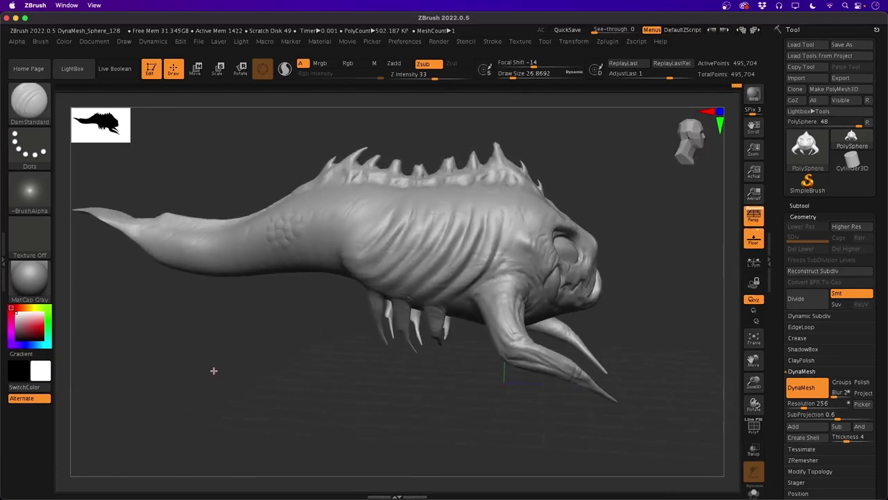
{"action": "mouse_move", "coordinate": [214, 371]}
{"action": "left_mouse_down"}
{"action": "mouse_move", "coordinate": [204, 354]}
{"action": "mouse_move", "coordinate": [232, 383]}
{"action": "mouse_move", "coordinate": [229, 331]}
{"action": "mouse_move", "coordinate": [230, 393]}
{"action": "mouse_move", "coordinate": [214, 404]}
{"action": "mouse_move", "coordinate": [199, 358]}
{"action": "mouse_move", "coordinate": [173, 378]}
{"action": "mouse_move", "coordinate": [192, 395]}
{"action": "mouse_move", "coordinate": [185, 394]}
{"action": "mouse_move", "coordinate": [188, 410]}
{"action": "mouse_move", "coordinate": [160, 379]}
{"action": "mouse_move", "coordinate": [168, 386]}
{"action": "mouse_move", "coordinate": [158, 401]}
{"action": "mouse_move", "coordinate": [162, 379]}
{"action": "mouse_move", "coordinate": [163, 399]}
{"action": "mouse_move", "coordinate": [172, 382]}
{"action": "left_mouse_up"}
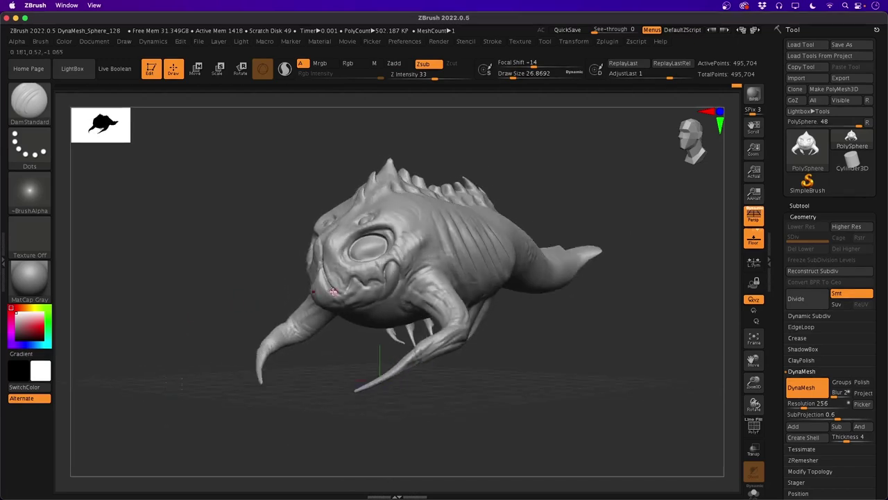
Carve the crease around the fang at the side of the mouth with DamStandard at a draw size of about 27
{"action": "left_click_drag", "start_coordinate": [252, 260], "coordinate": [281, 357], "text": "alt"}
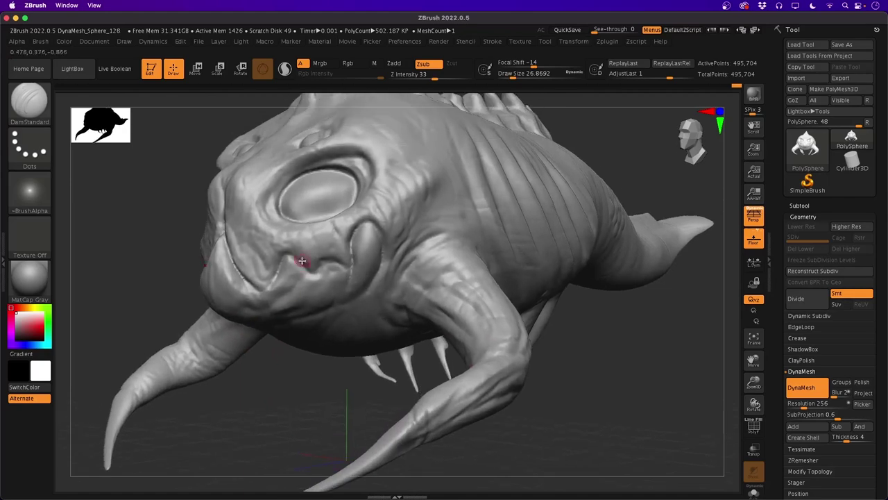
{"action": "key", "text": "b"}
{"action": "key", "text": "d"}
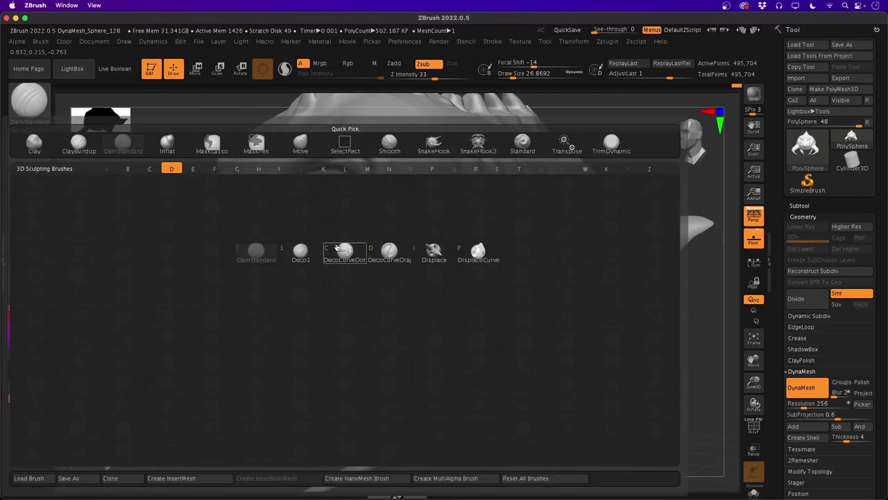
{"action": "key", "text": "s"}
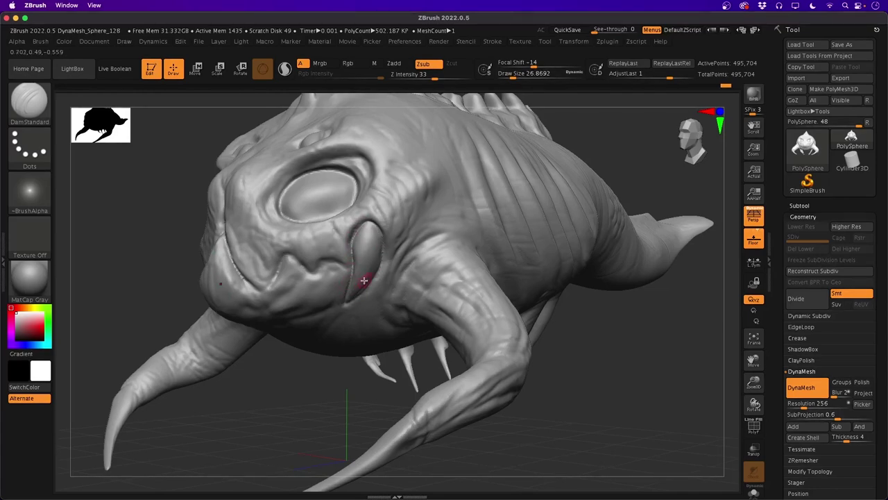
Reshape the side fang and the skin around it with the Move brush at a draw size of about 56
{"action": "key", "text": "b"}
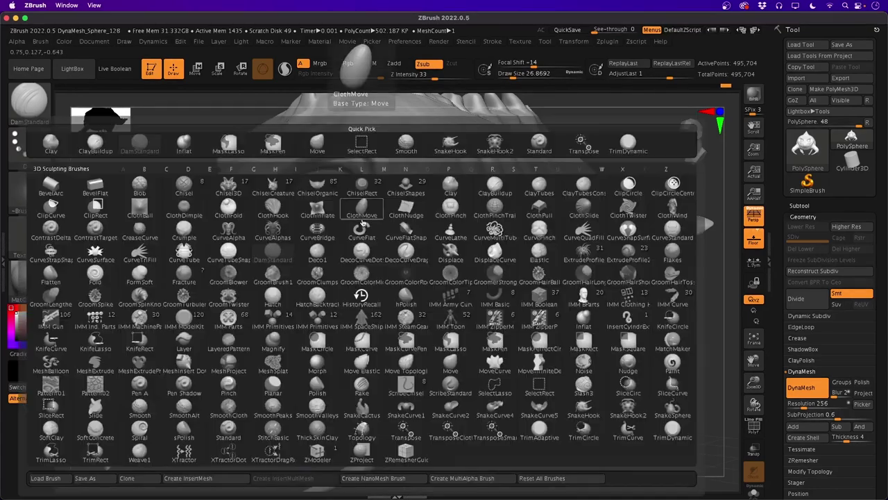
{"action": "key", "text": "m"}
{"action": "key", "text": "v"}
{"action": "key", "text": "space"}
{"action": "mouse_move", "coordinate": [373, 221]}
{"action": "left_mouse_down"}
{"action": "mouse_move", "coordinate": [388, 244]}
{"action": "mouse_move", "coordinate": [348, 232]}
{"action": "left_mouse_up"}
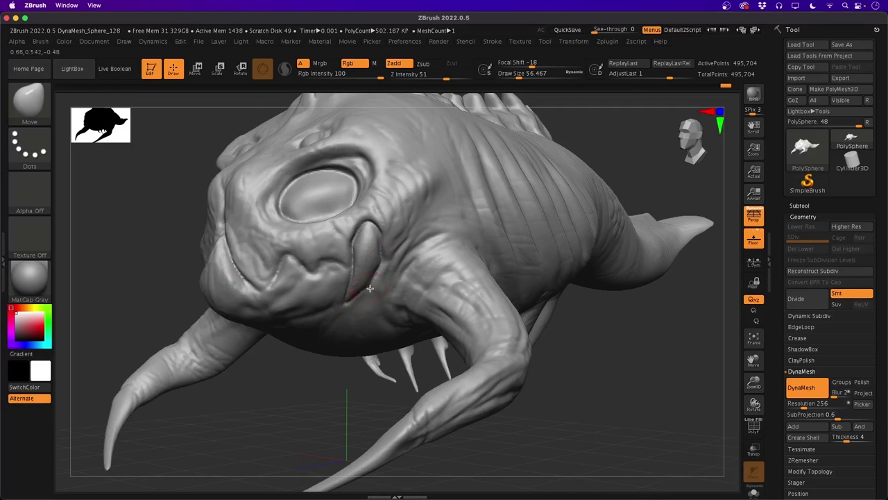
{"action": "left_click_drag", "start_coordinate": [251, 389], "coordinate": [241, 388]}
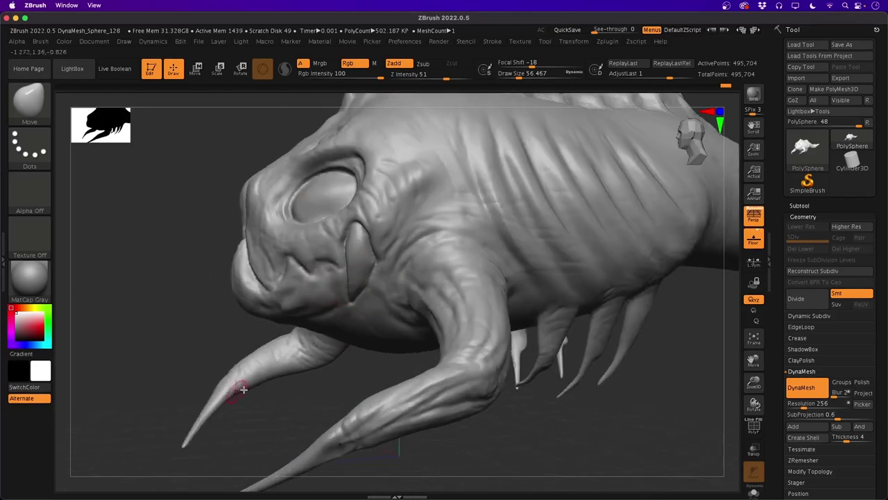
{"action": "left_click_drag", "start_coordinate": [169, 323], "coordinate": [194, 288]}
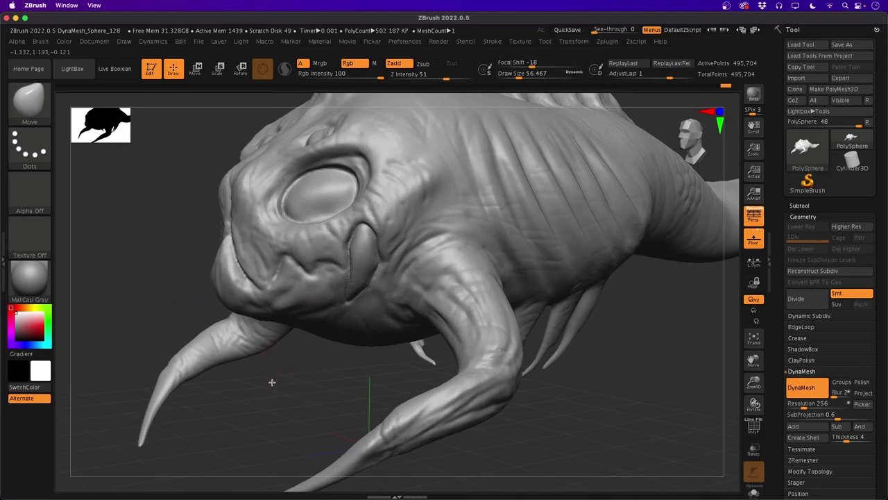
Add volume to the side fang and its surrounding skin with Inflat at a draw size of about 56 and Z intensity 10
{"action": "left_click_drag", "start_coordinate": [272, 382], "coordinate": [257, 414], "text": "alt"}
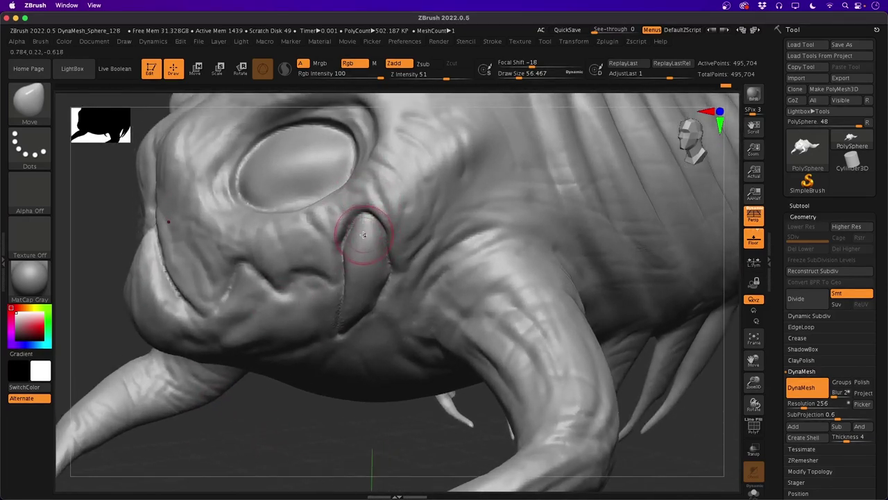
{"action": "key", "text": "b"}
{"action": "key", "text": "i"}
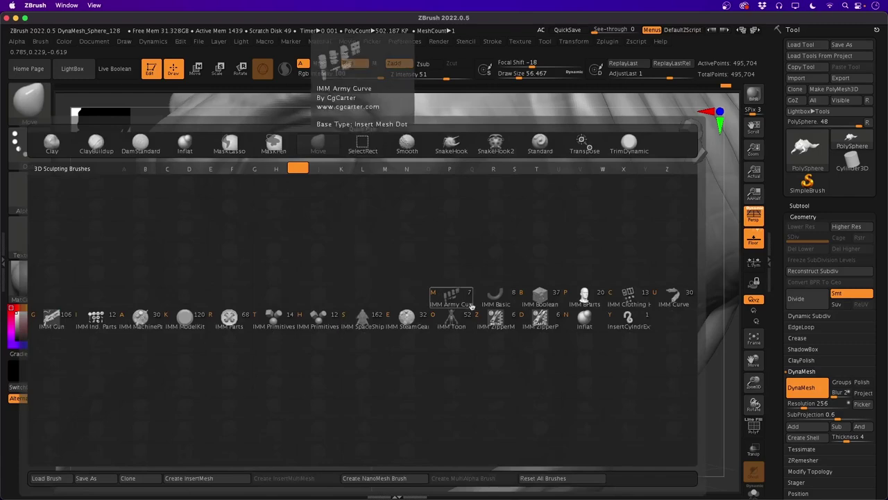
{"action": "key", "text": "n"}
{"action": "key", "text": "space"}
{"action": "left_click_drag", "start_coordinate": [407, 290], "coordinate": [407, 292]}
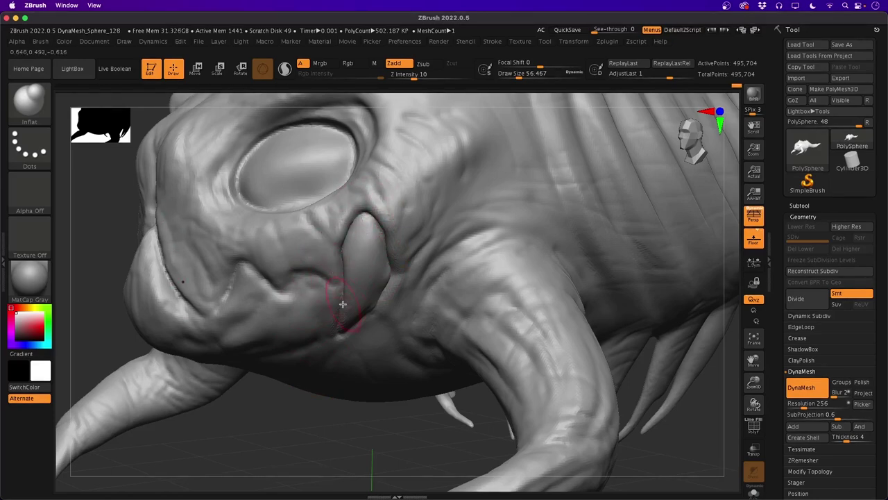
Refine the outline and lower tip of the side fang using the Move brush at a draw size of about 56
{"action": "key", "text": "b"}
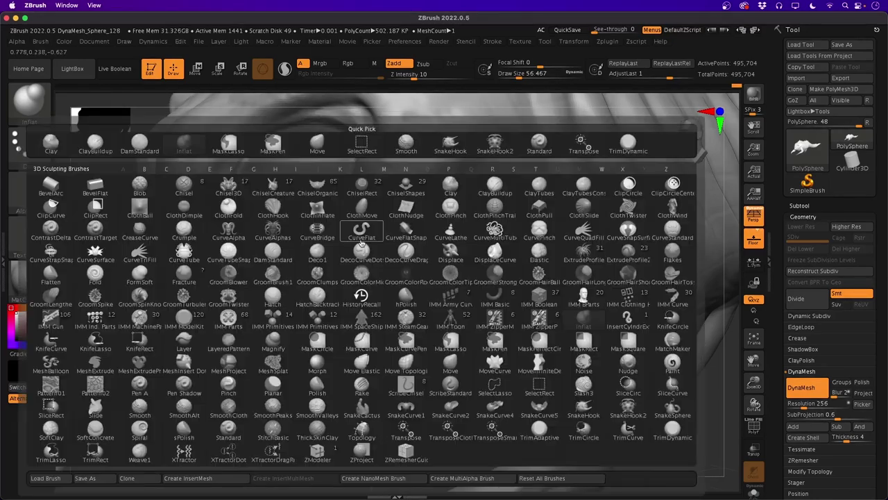
{"action": "left_click", "coordinate": [362, 237]}
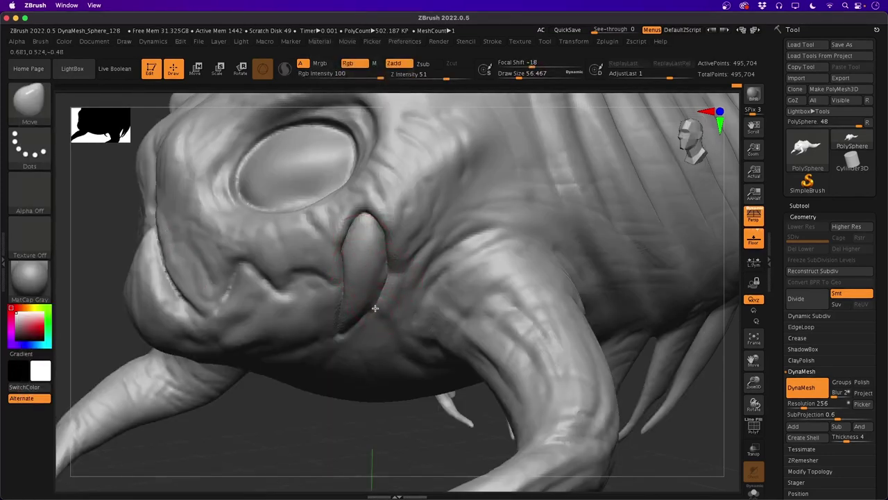
{"action": "left_click_drag", "start_coordinate": [376, 303], "coordinate": [373, 303]}
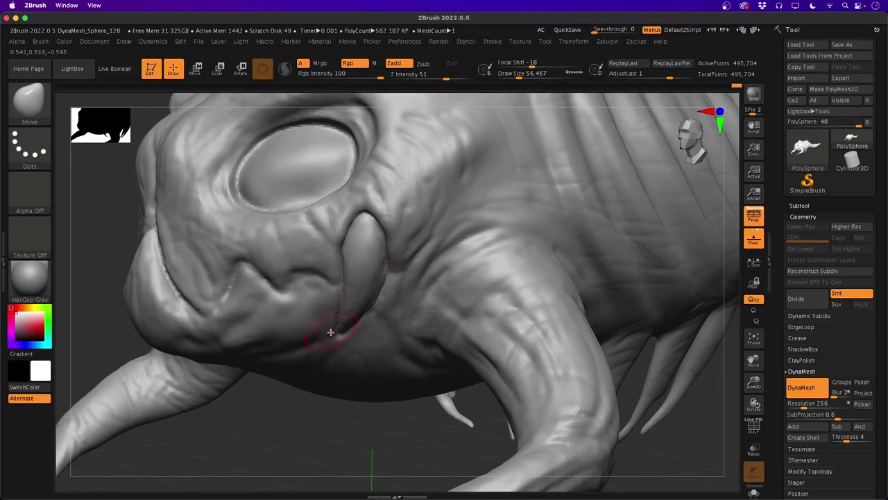
Deepen the jagged mouth line from the front of the jaw to the side fang with DamStandard at a draw size of about 56
{"action": "mouse_move", "coordinate": [320, 453]}
{"action": "left_mouse_down"}
{"action": "mouse_move", "coordinate": [343, 456]}
{"action": "mouse_move", "coordinate": [333, 374]}
{"action": "left_mouse_up"}
{"action": "left_click_drag", "start_coordinate": [312, 420], "coordinate": [312, 404]}
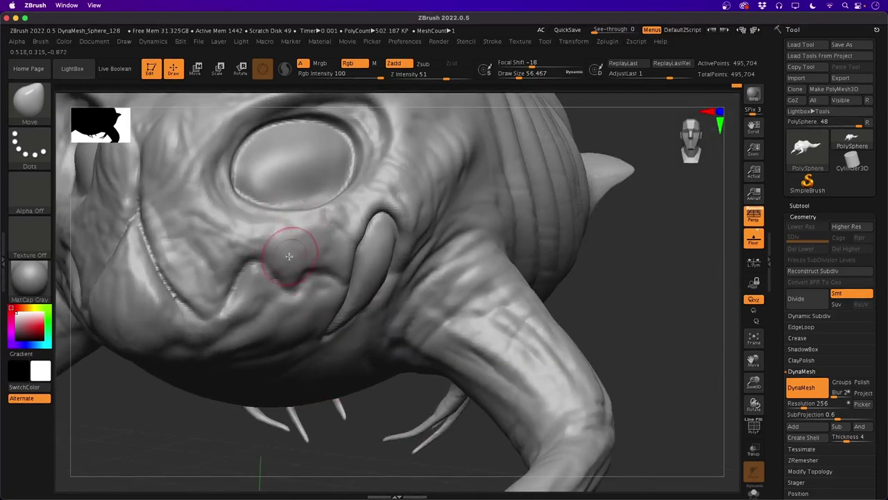
{"action": "key", "text": "b"}
{"action": "key", "text": "d"}
{"action": "key", "text": "s"}
{"action": "left_click_drag", "start_coordinate": [254, 263], "coordinate": [235, 306]}
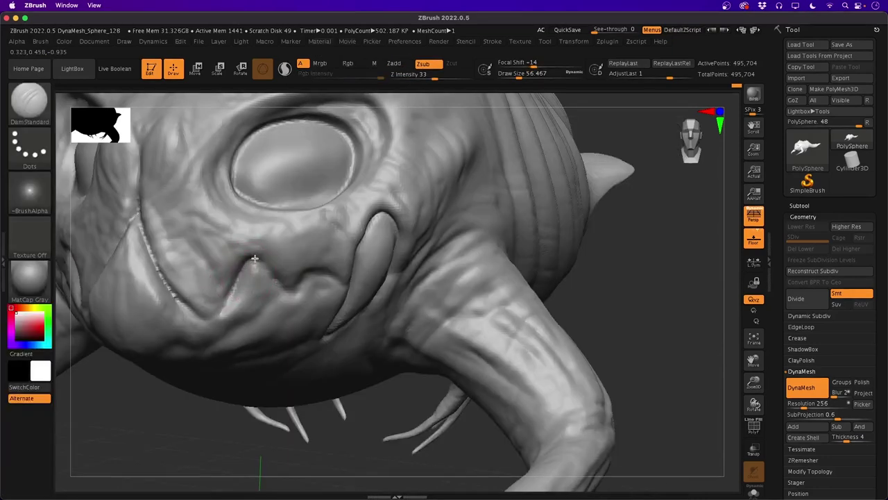
{"action": "mouse_move", "coordinate": [254, 258]}
{"action": "left_mouse_down"}
{"action": "mouse_move", "coordinate": [281, 286]}
{"action": "mouse_move", "coordinate": [338, 283]}
{"action": "left_mouse_up"}
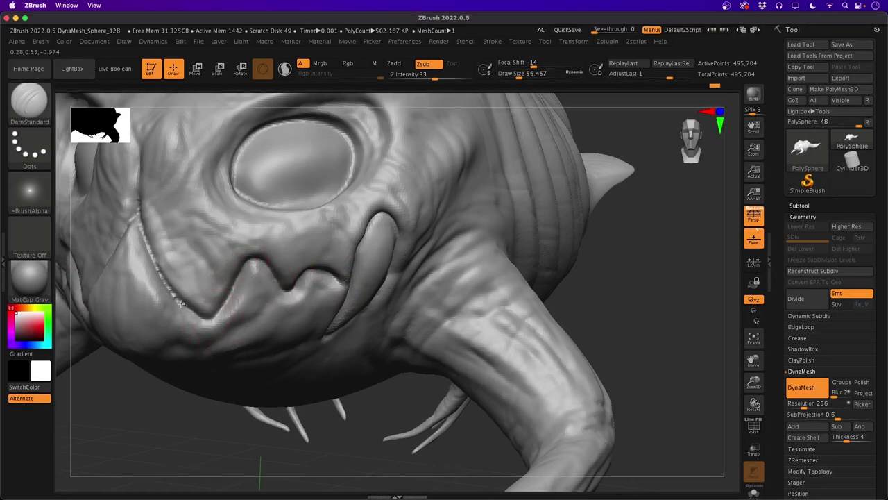
{"action": "left_click_drag", "start_coordinate": [181, 303], "coordinate": [141, 224]}
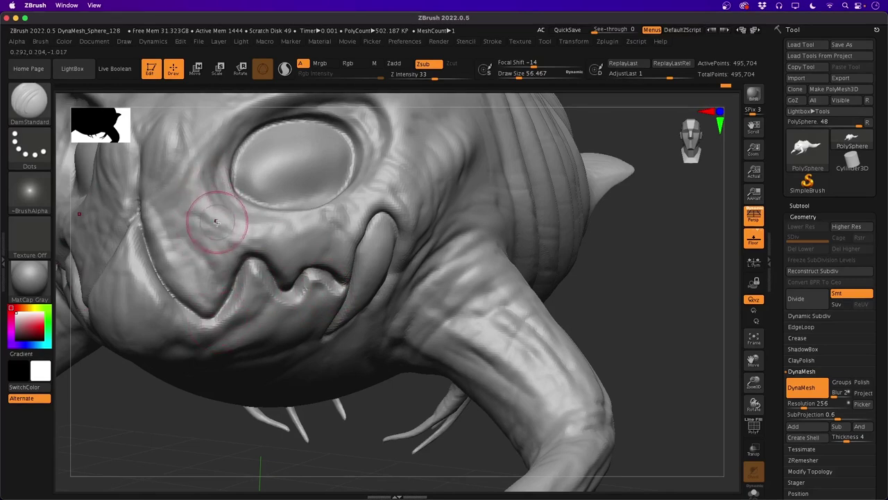
Thicken the edges along the jagged mouth line with Inflat at a draw size of about 74 and Z intensity 10
{"action": "key", "text": "b"}
{"action": "key", "text": "i"}
{"action": "key", "text": "n"}
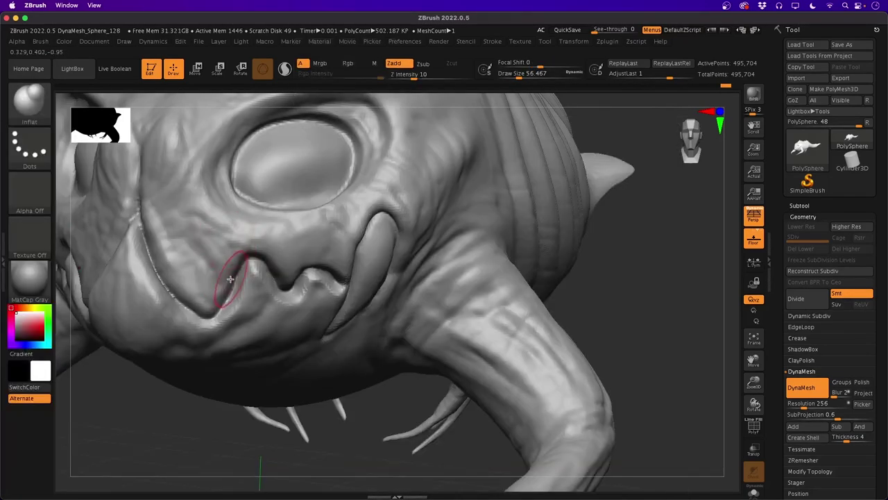
{"action": "key", "text": "space"}
{"action": "left_click_drag", "start_coordinate": [232, 280], "coordinate": [237, 280]}
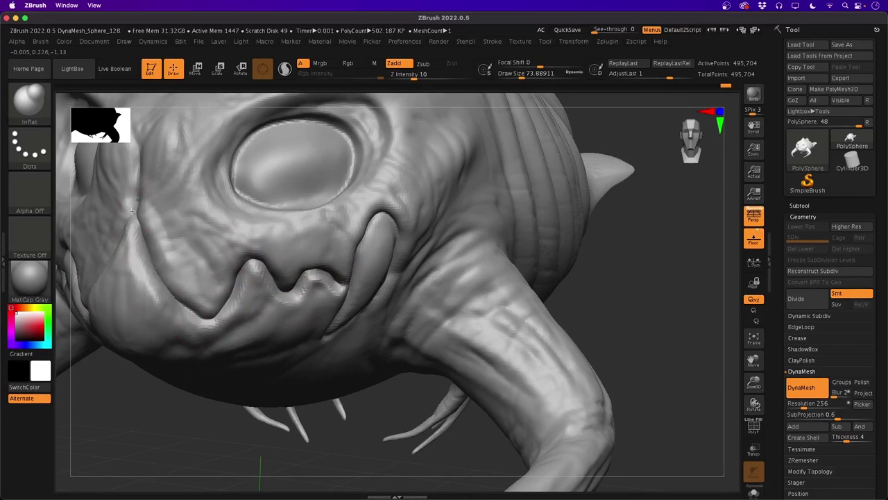
Adjust the points and curves of the jagged mouth line with the Move brush at a draw size of about 94
{"action": "key", "text": "b"}
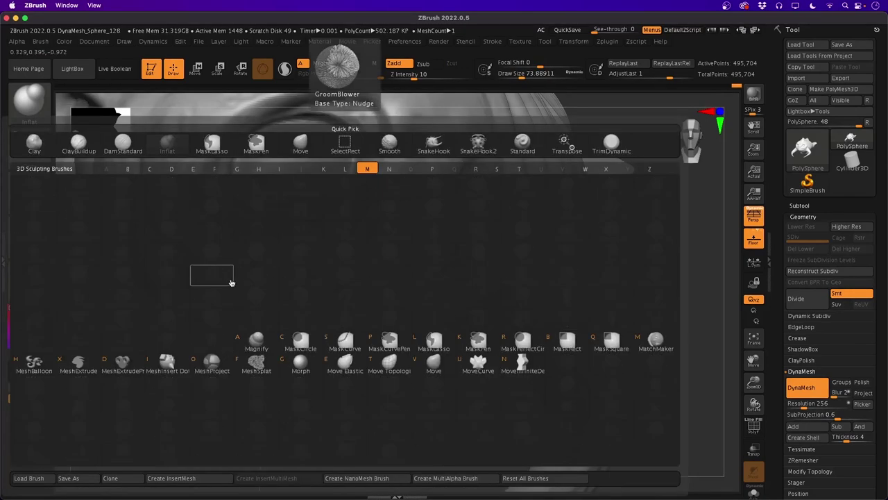
{"action": "key", "text": "m"}
{"action": "key", "text": "v"}
{"action": "key", "text": "space"}
{"action": "left_click_drag", "start_coordinate": [224, 280], "coordinate": [235, 282]}
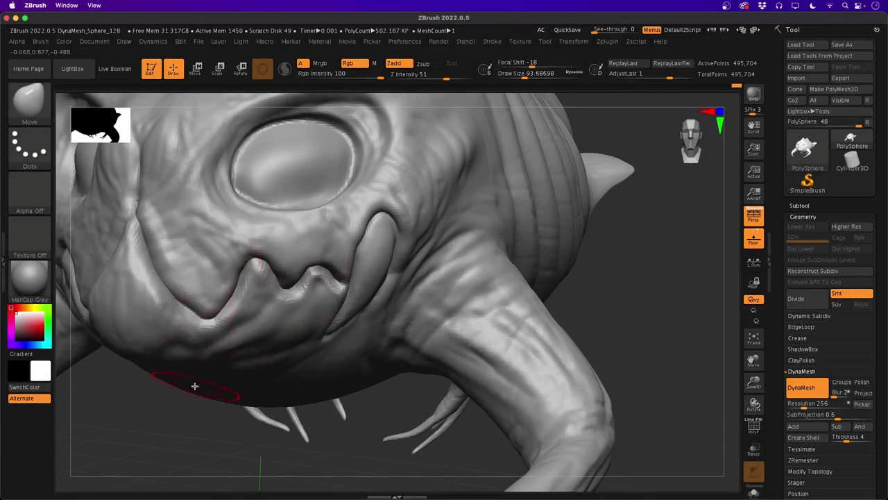
Inflate the eyeball into a rounder, fuller form with the Inflat brush at a draw size of about 94 and Z intensity 10
{"action": "left_click_drag", "start_coordinate": [186, 424], "coordinate": [182, 426]}
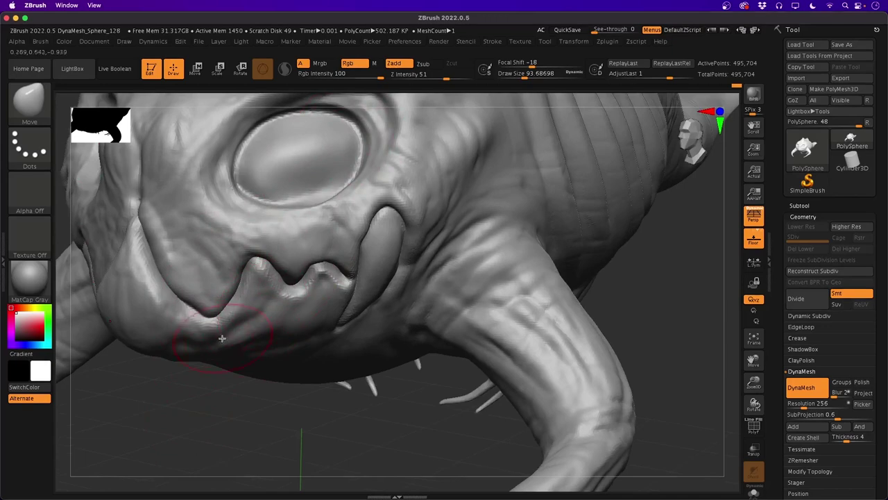
{"action": "left_click_drag", "start_coordinate": [187, 381], "coordinate": [182, 364]}
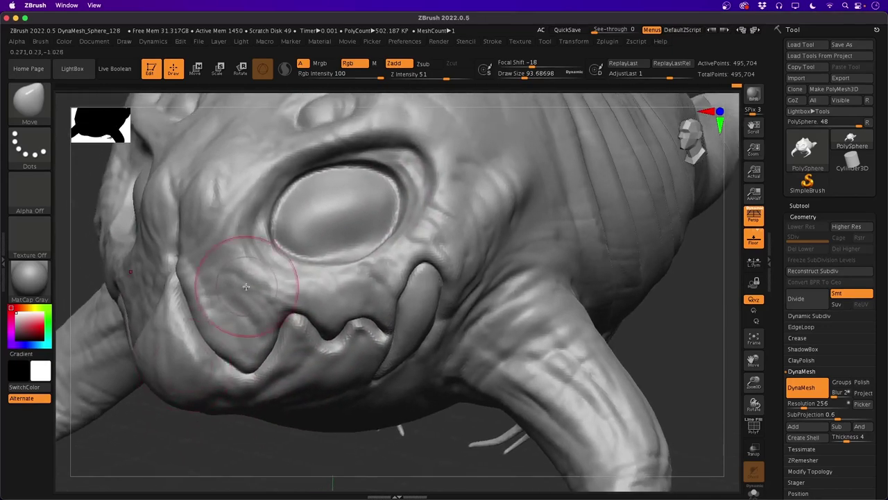
{"action": "key", "text": "b"}
{"action": "key", "text": "b"}
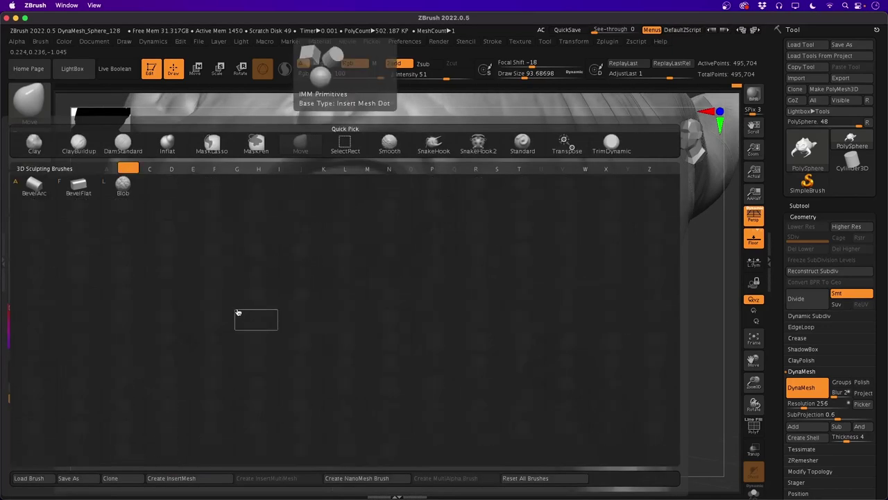
{"action": "key", "text": "b"}
{"action": "key", "text": "i"}
{"action": "key", "text": "n"}
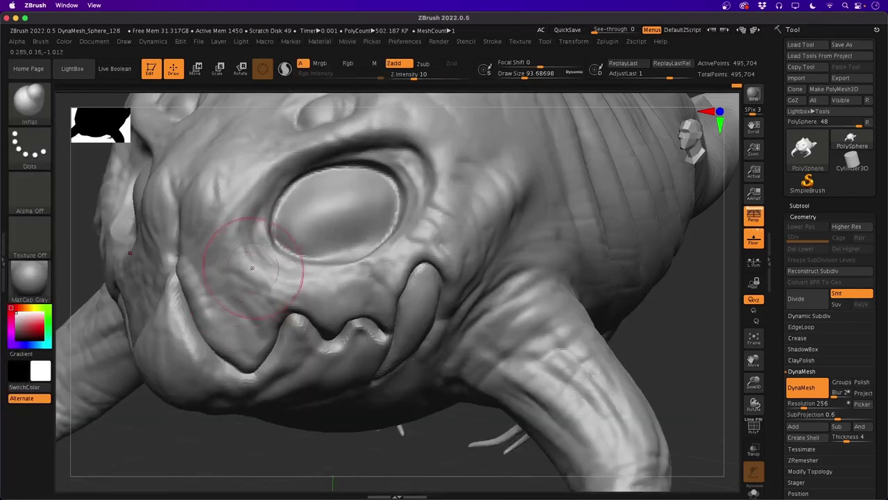
{"action": "mouse_move", "coordinate": [338, 169]}
{"action": "left_mouse_down"}
{"action": "mouse_move", "coordinate": [401, 197]}
{"action": "mouse_move", "coordinate": [385, 240]}
{"action": "mouse_move", "coordinate": [321, 259]}
{"action": "mouse_move", "coordinate": [276, 203]}
{"action": "mouse_move", "coordinate": [293, 178]}
{"action": "mouse_move", "coordinate": [311, 197]}
{"action": "left_mouse_up"}
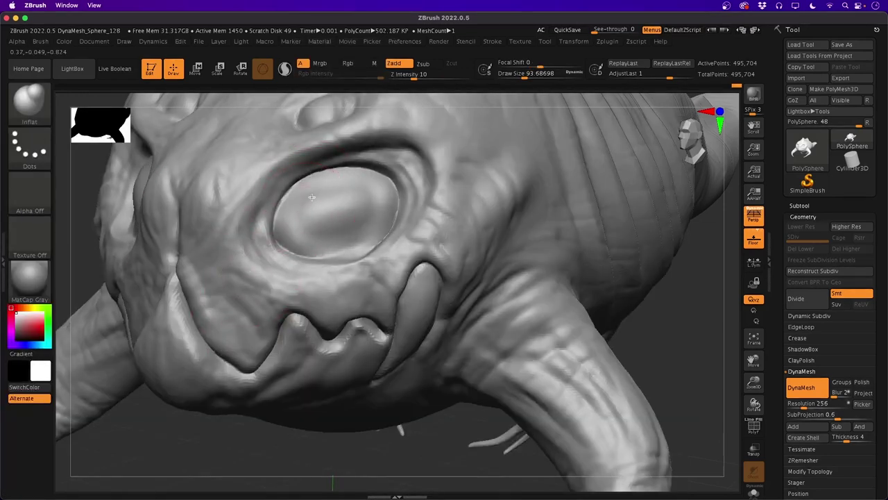
{"action": "mouse_move", "coordinate": [309, 244]}
{"action": "left_mouse_down"}
{"action": "mouse_move", "coordinate": [368, 230]}
{"action": "mouse_move", "coordinate": [334, 247]}
{"action": "left_mouse_up"}
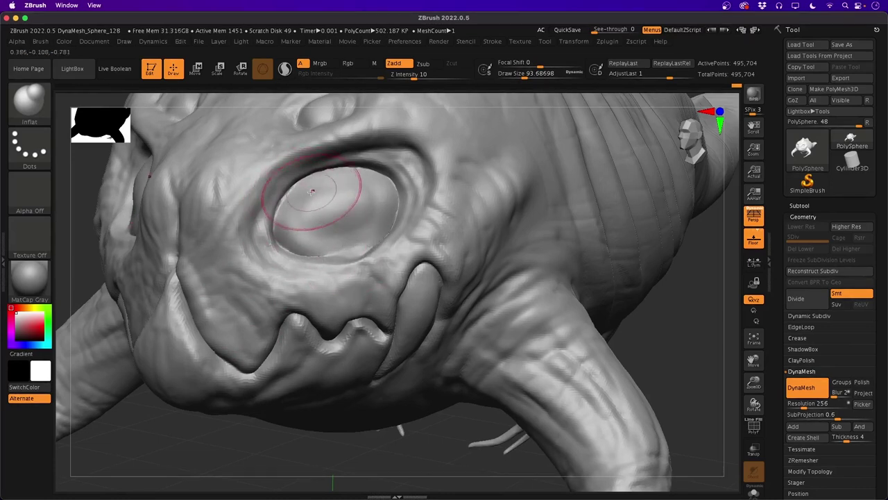
{"action": "mouse_move", "coordinate": [317, 198]}
{"action": "left_mouse_down"}
{"action": "mouse_move", "coordinate": [366, 223]}
{"action": "mouse_move", "coordinate": [257, 159]}
{"action": "mouse_move", "coordinate": [309, 215]}
{"action": "mouse_move", "coordinate": [283, 225]}
{"action": "left_mouse_up"}
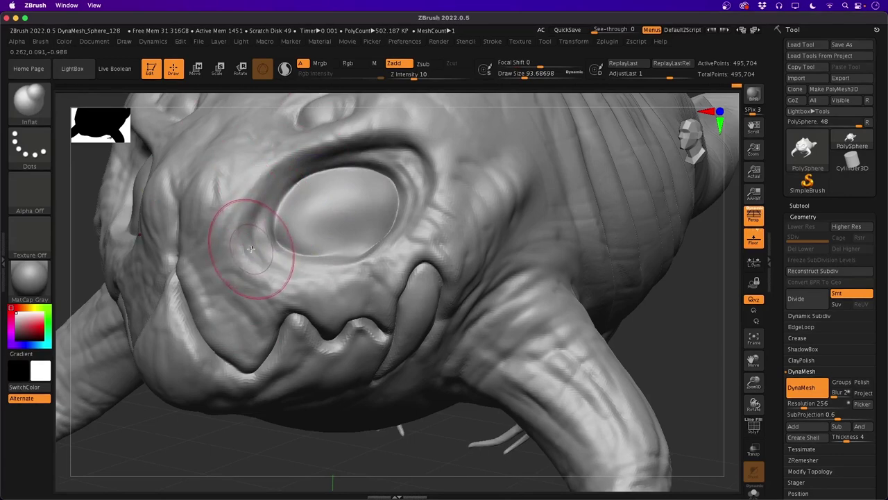
Cut sharp creases around the eyeball and along the surrounding socket folds with DamStandard at a draw size of about 41
{"action": "key", "text": "b"}
{"action": "key", "text": "d"}
{"action": "key", "text": "s"}
{"action": "key", "text": "space"}
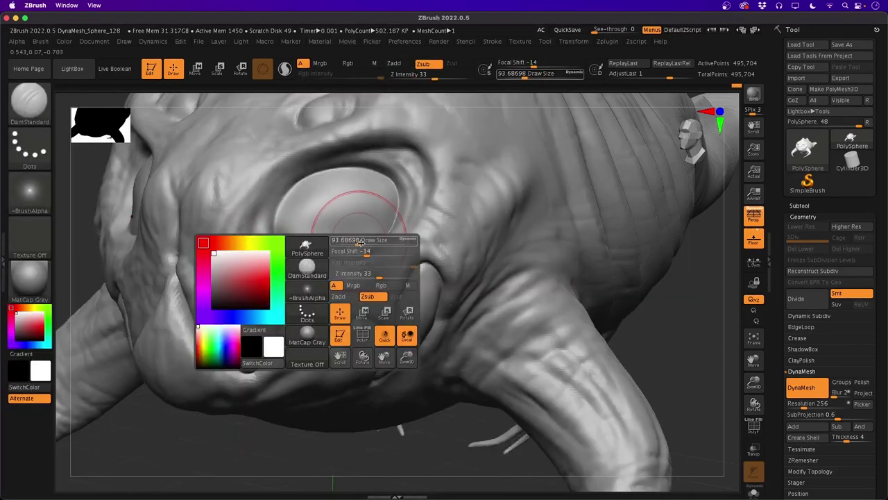
{"action": "left_click_drag", "start_coordinate": [360, 243], "coordinate": [351, 242]}
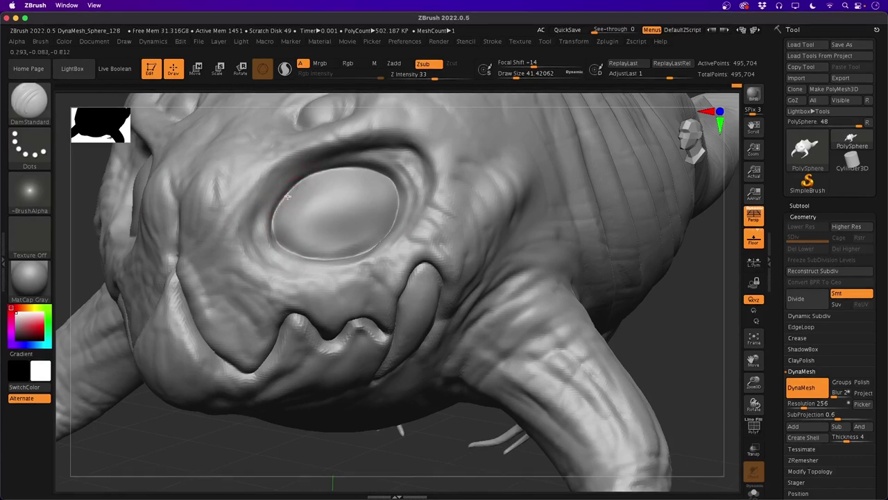
{"action": "left_click_drag", "start_coordinate": [272, 236], "coordinate": [276, 244]}
{"action": "left_click_drag", "start_coordinate": [398, 184], "coordinate": [378, 243]}
{"action": "left_click_drag", "start_coordinate": [399, 202], "coordinate": [388, 232]}
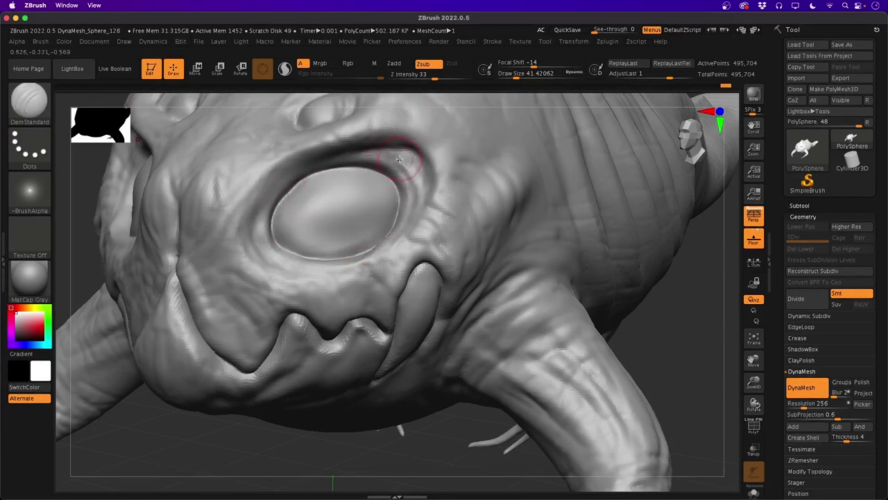
{"action": "mouse_move", "coordinate": [399, 229]}
{"action": "left_mouse_down"}
{"action": "mouse_move", "coordinate": [362, 268]}
{"action": "mouse_move", "coordinate": [276, 245]}
{"action": "left_mouse_up"}
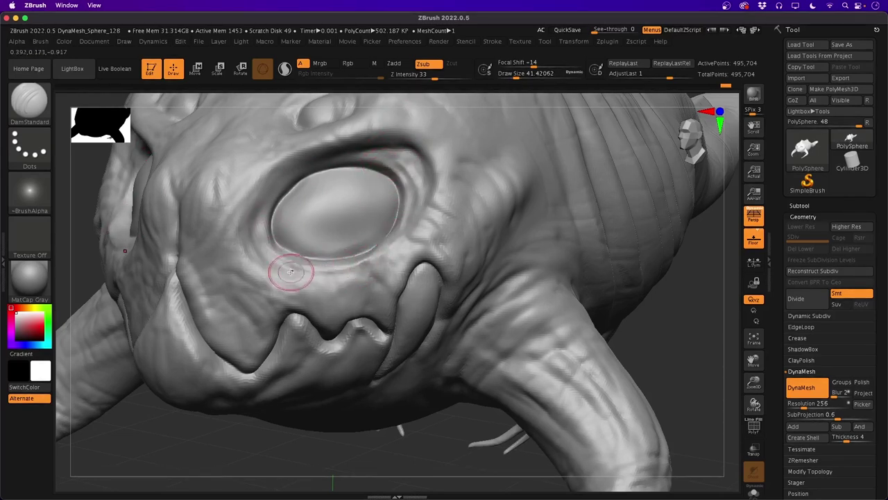
{"action": "left_click_drag", "start_coordinate": [276, 202], "coordinate": [320, 157]}
{"action": "left_click_drag", "start_coordinate": [382, 162], "coordinate": [397, 176]}
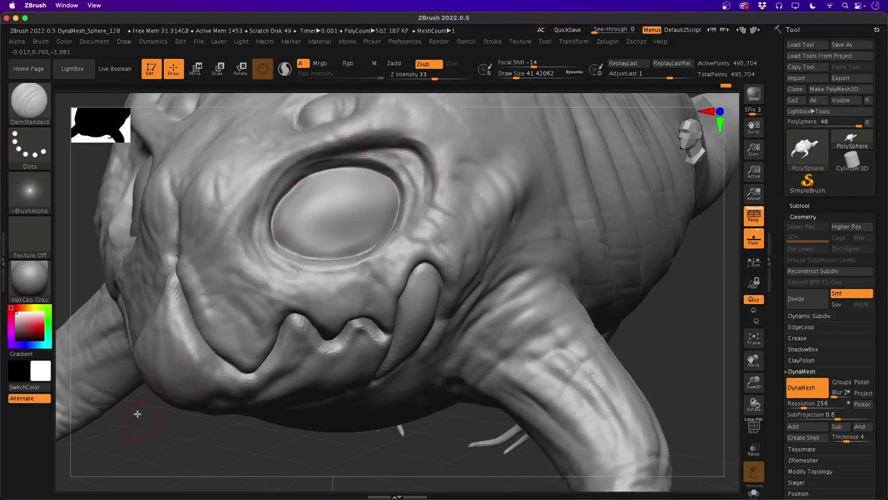
Render the whole creature from the front in Best mode and examine its form from several angles
{"action": "key", "text": "f"}
{"action": "mouse_move", "coordinate": [109, 374]}
{"action": "left_mouse_down"}
{"action": "mouse_move", "coordinate": [116, 378]}
{"action": "mouse_move", "coordinate": [96, 266]}
{"action": "mouse_move", "coordinate": [113, 277]}
{"action": "mouse_move", "coordinate": [104, 307]}
{"action": "mouse_move", "coordinate": [180, 305]}
{"action": "mouse_move", "coordinate": [166, 292]}
{"action": "mouse_move", "coordinate": [170, 302]}
{"action": "left_mouse_up"}
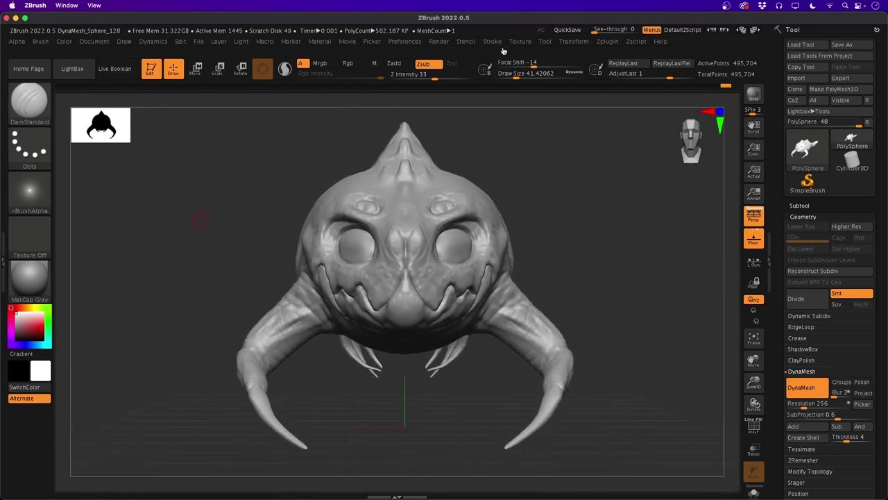
{"action": "left_click", "coordinate": [437, 43]}
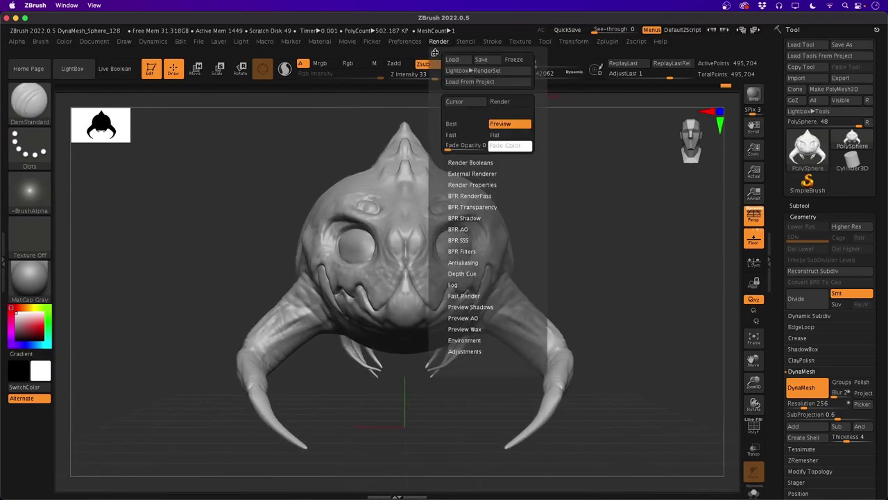
{"action": "left_click", "coordinate": [451, 125]}
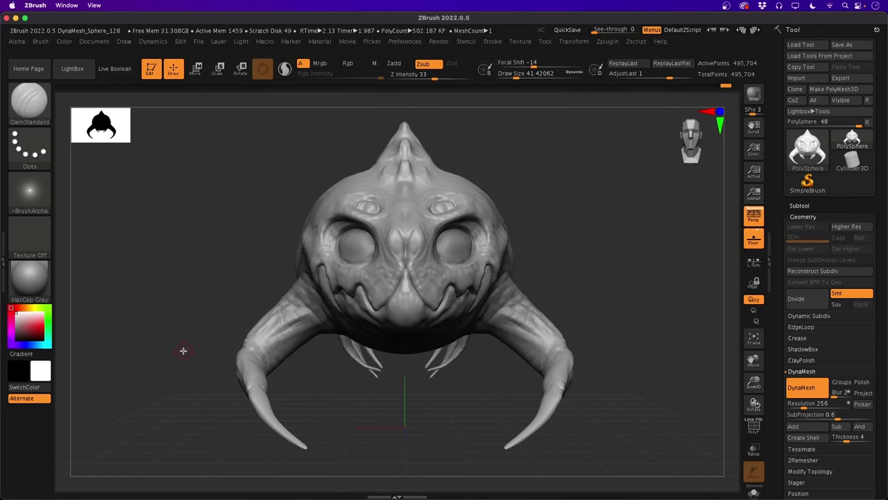
{"action": "left_click_drag", "start_coordinate": [186, 366], "coordinate": [156, 370]}
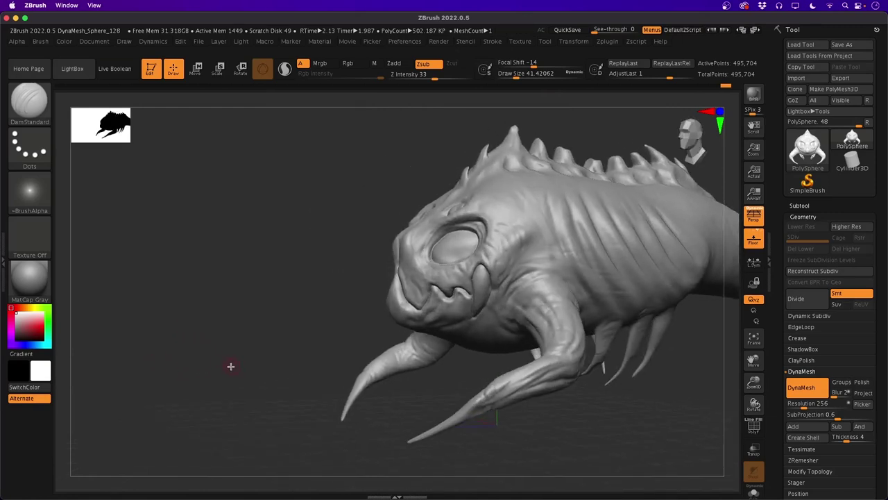
{"action": "left_click_drag", "start_coordinate": [230, 365], "coordinate": [156, 381]}
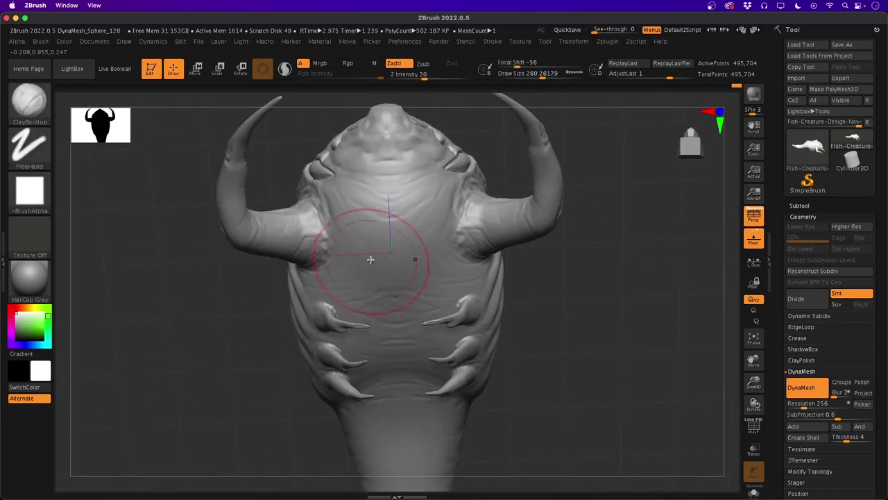
{"action": "mouse_move", "coordinate": [383, 235]}
{"action": "left_mouse_down"}
{"action": "mouse_move", "coordinate": [395, 260]}
{"action": "mouse_move", "coordinate": [378, 257]}
{"action": "mouse_move", "coordinate": [398, 341]}
{"action": "mouse_move", "coordinate": [388, 203]}
{"action": "mouse_move", "coordinate": [392, 286]}
{"action": "mouse_move", "coordinate": [372, 273]}
{"action": "mouse_move", "coordinate": [398, 375]}
{"action": "left_mouse_up"}
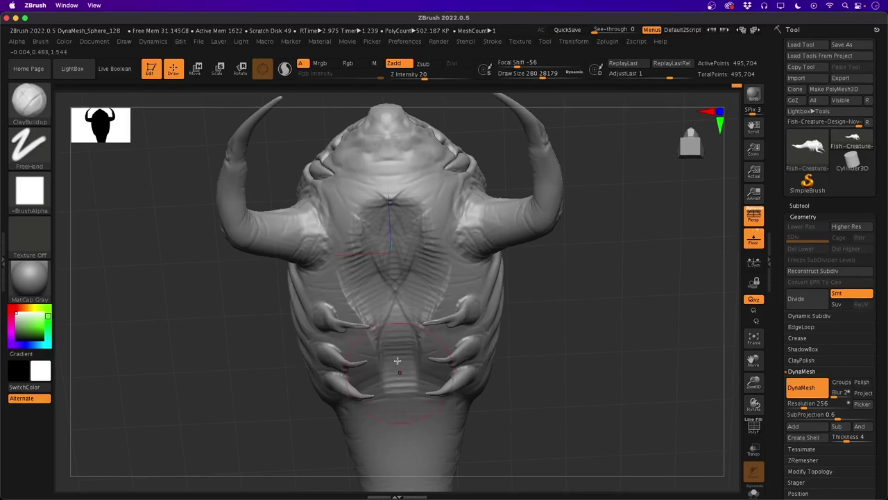
{"action": "key", "text": "super+z"}
{"action": "key", "text": "super+z"}
{"action": "key", "text": "super+z"}
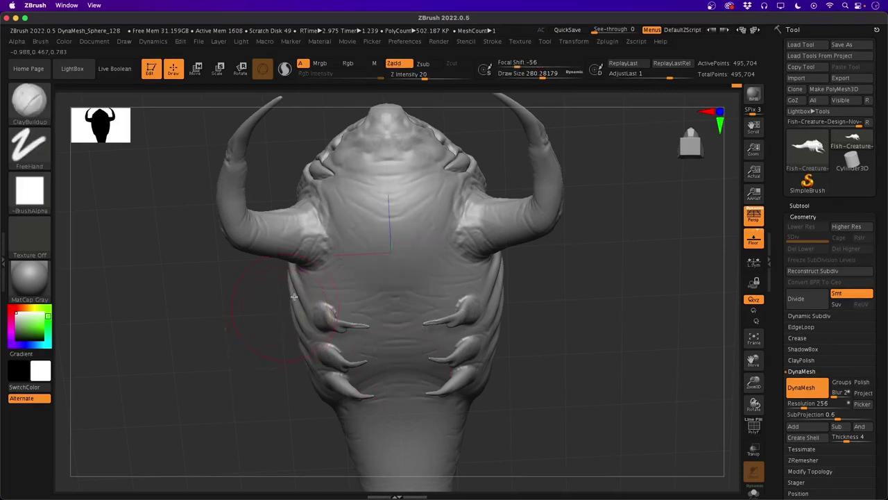
Carve a broad hollow into the underside between the arms and belly claws with ClayBuildup at a draw size of about 280, smoothing the surface
{"action": "mouse_move", "coordinate": [389, 246]}
{"action": "left_mouse_down"}
{"action": "mouse_move", "coordinate": [389, 278]}
{"action": "mouse_move", "coordinate": [382, 208]}
{"action": "mouse_move", "coordinate": [409, 284]}
{"action": "mouse_move", "coordinate": [393, 310]}
{"action": "mouse_move", "coordinate": [396, 382]}
{"action": "mouse_move", "coordinate": [389, 278]}
{"action": "mouse_move", "coordinate": [355, 287]}
{"action": "mouse_move", "coordinate": [416, 264]}
{"action": "mouse_move", "coordinate": [375, 208]}
{"action": "mouse_move", "coordinate": [417, 222]}
{"action": "mouse_move", "coordinate": [388, 270]}
{"action": "left_mouse_up"}
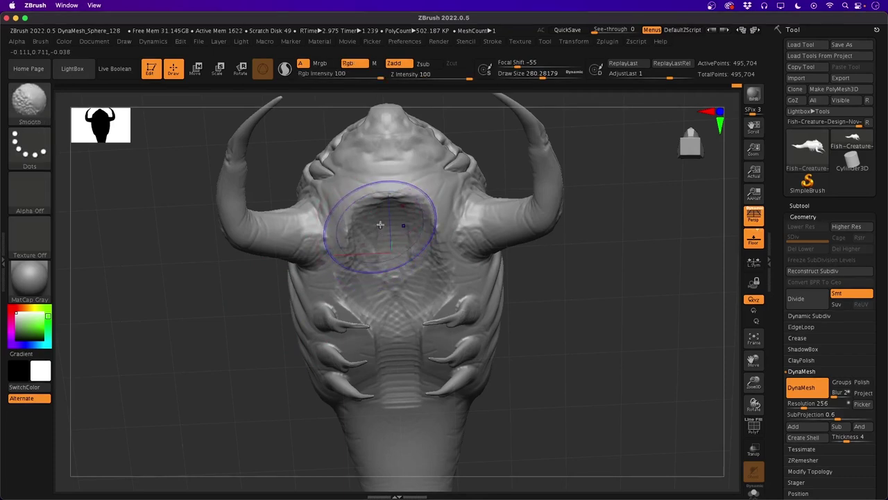
{"action": "left_click_drag", "start_coordinate": [380, 224], "coordinate": [390, 257], "text": "shift"}
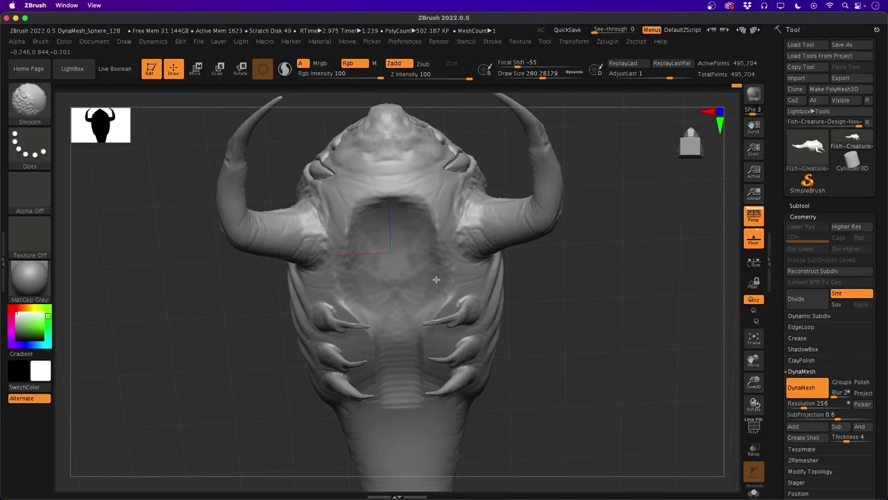
{"action": "left_click_drag", "start_coordinate": [436, 280], "coordinate": [400, 283], "text": "shift"}
{"action": "left_click_drag", "start_coordinate": [400, 373], "coordinate": [397, 347], "text": "shift"}
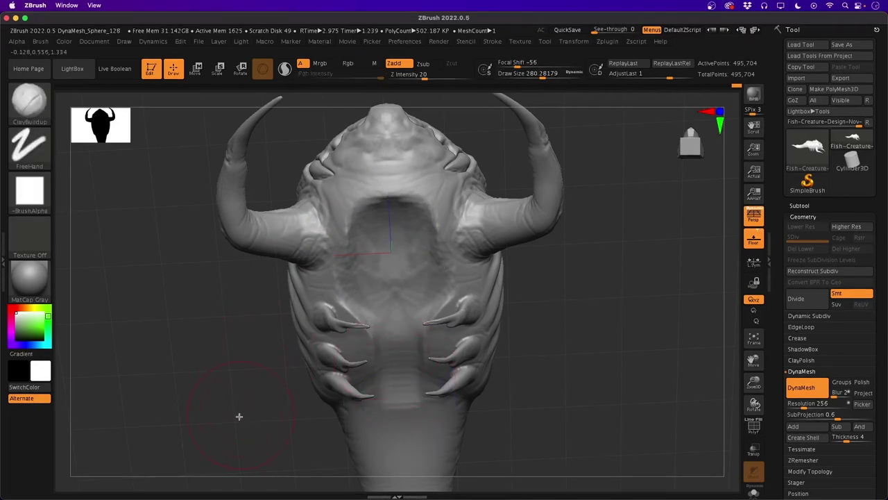
Rework the inside of the belly hollow with ClayBuildup at a draw size of about 217 and smooth the strokes
{"action": "mouse_move", "coordinate": [239, 417]}
{"action": "left_mouse_down"}
{"action": "mouse_move", "coordinate": [218, 402]}
{"action": "mouse_move", "coordinate": [218, 382]}
{"action": "mouse_move", "coordinate": [297, 377]}
{"action": "left_mouse_up"}
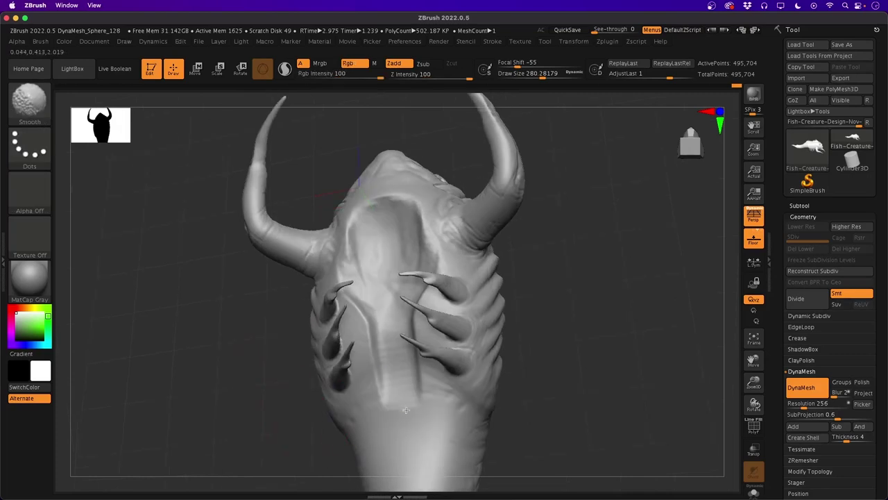
{"action": "key", "text": "space"}
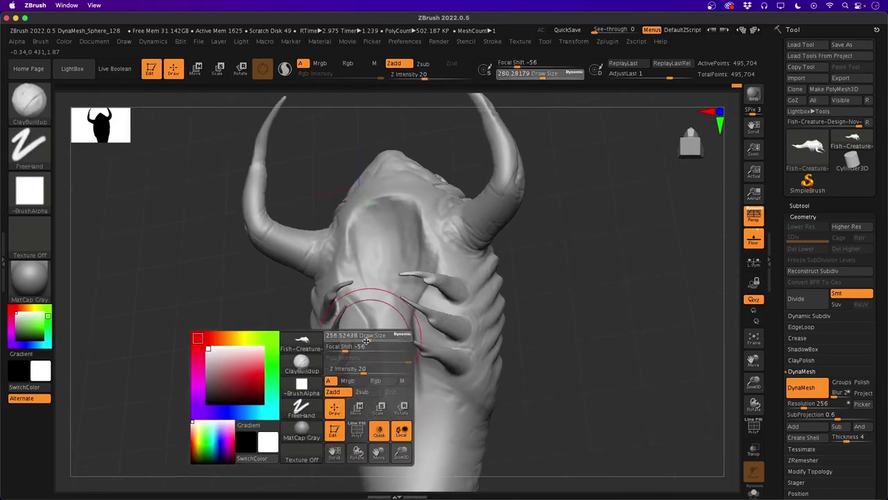
{"action": "left_click_drag", "start_coordinate": [365, 340], "coordinate": [367, 341]}
{"action": "left_click_drag", "start_coordinate": [201, 344], "coordinate": [201, 316]}
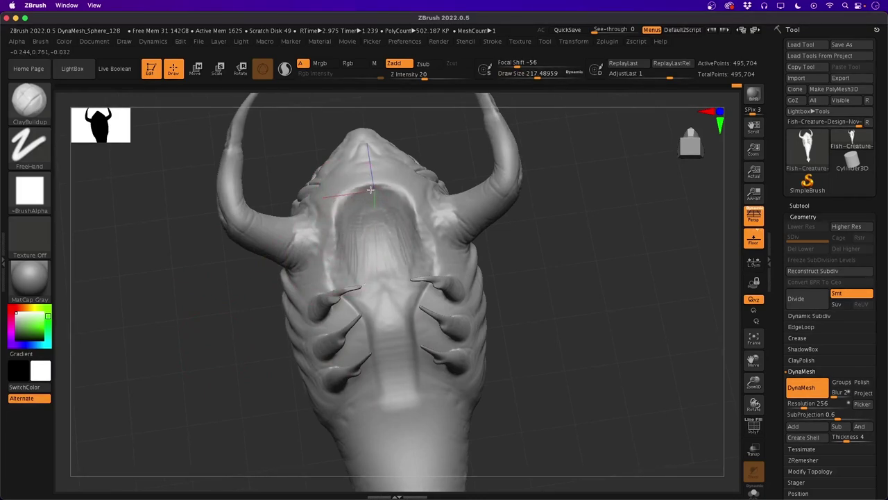
{"action": "key", "text": "shift"}
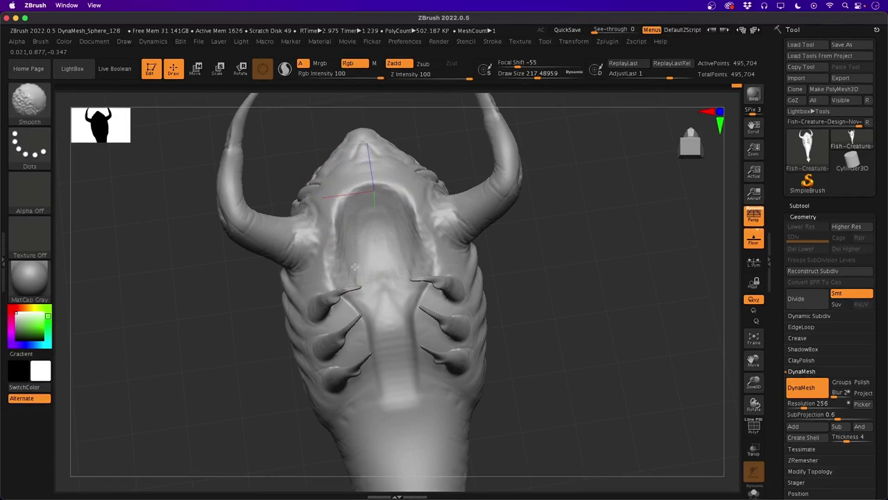
Smooth the channel between the belly claws and continue its ClayBuildup strokes onto the tail's underside, blending them in
{"action": "mouse_move", "coordinate": [243, 339]}
{"action": "left_mouse_down"}
{"action": "mouse_move", "coordinate": [197, 400]}
{"action": "mouse_move", "coordinate": [195, 430]}
{"action": "mouse_move", "coordinate": [180, 363]}
{"action": "mouse_move", "coordinate": [141, 351]}
{"action": "mouse_move", "coordinate": [180, 331]}
{"action": "mouse_move", "coordinate": [184, 303]}
{"action": "left_mouse_up"}
{"action": "key", "text": "shift"}
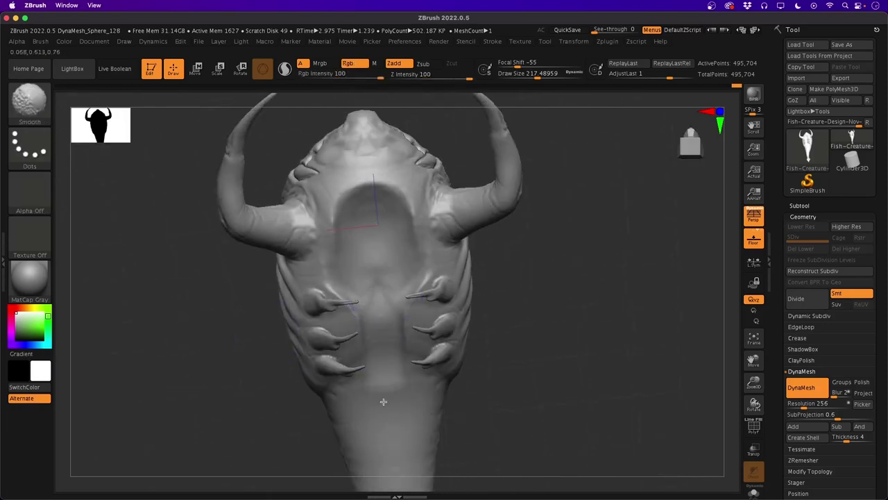
{"action": "left_click_drag", "start_coordinate": [243, 401], "coordinate": [240, 328]}
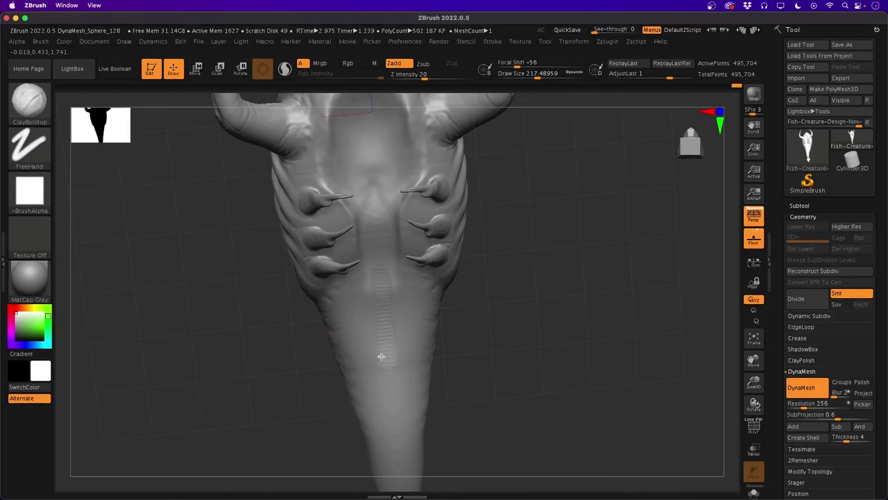
{"action": "key", "text": "shift"}
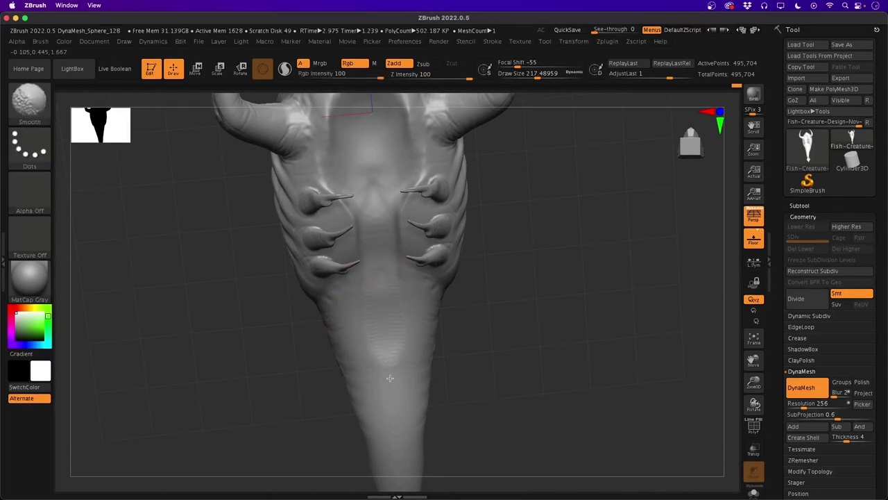
Check the creature from the side and front, and smooth away the scale pattern on the side of the tail
{"action": "mouse_move", "coordinate": [242, 373]}
{"action": "left_mouse_down"}
{"action": "mouse_move", "coordinate": [206, 377]}
{"action": "mouse_move", "coordinate": [192, 393]}
{"action": "mouse_move", "coordinate": [204, 396]}
{"action": "mouse_move", "coordinate": [173, 361]}
{"action": "left_mouse_up"}
{"action": "mouse_move", "coordinate": [203, 332]}
{"action": "left_mouse_down"}
{"action": "mouse_move", "coordinate": [174, 320]}
{"action": "mouse_move", "coordinate": [319, 402]}
{"action": "mouse_move", "coordinate": [298, 382]}
{"action": "mouse_move", "coordinate": [330, 387]}
{"action": "mouse_move", "coordinate": [318, 423]}
{"action": "mouse_move", "coordinate": [328, 394]}
{"action": "left_mouse_up"}
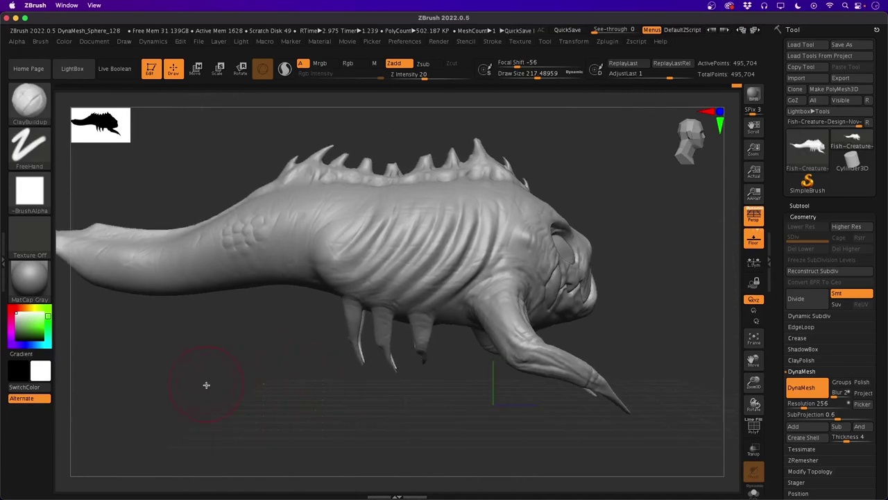
{"action": "mouse_move", "coordinate": [206, 384]}
{"action": "left_mouse_down"}
{"action": "mouse_move", "coordinate": [294, 413]}
{"action": "mouse_move", "coordinate": [260, 410]}
{"action": "mouse_move", "coordinate": [250, 363]}
{"action": "left_mouse_up"}
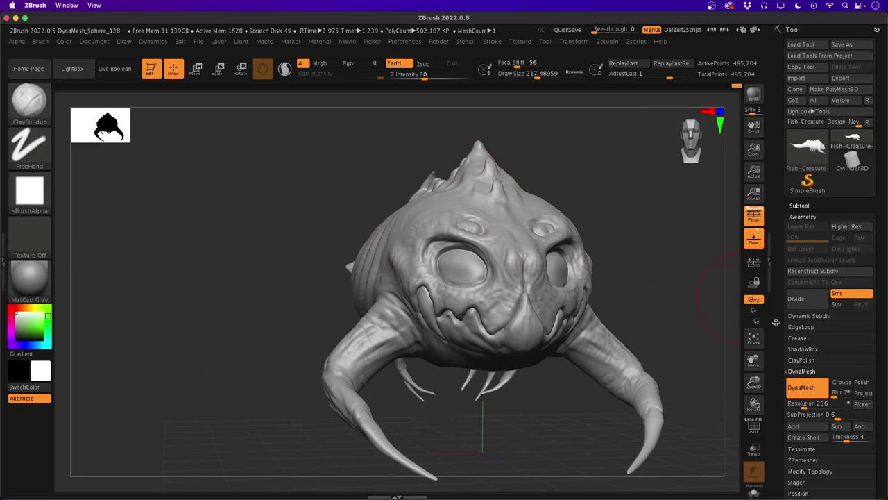
{"action": "mouse_move", "coordinate": [291, 210]}
{"action": "left_mouse_down"}
{"action": "mouse_move", "coordinate": [250, 240]}
{"action": "mouse_move", "coordinate": [244, 280]}
{"action": "left_mouse_up"}
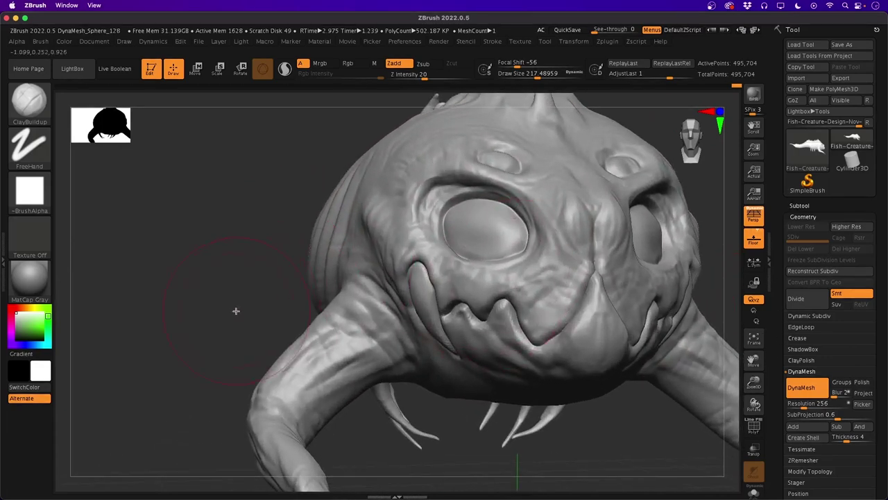
{"action": "mouse_move", "coordinate": [154, 337]}
{"action": "left_mouse_down"}
{"action": "mouse_move", "coordinate": [162, 310]}
{"action": "mouse_move", "coordinate": [157, 373]}
{"action": "mouse_move", "coordinate": [205, 394]}
{"action": "mouse_move", "coordinate": [195, 394]}
{"action": "mouse_move", "coordinate": [206, 396]}
{"action": "mouse_move", "coordinate": [199, 405]}
{"action": "left_mouse_up"}
{"action": "key", "text": "shift"}
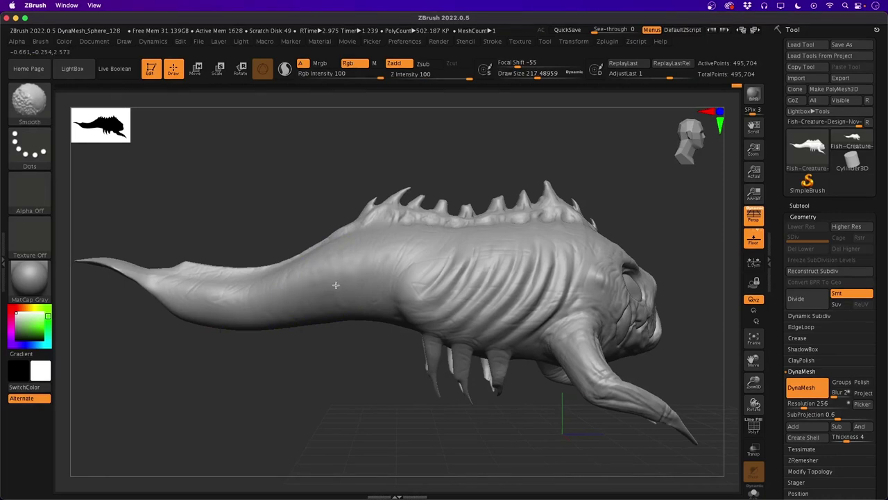
Switch to the Pattern02 brush for stamping scales on the side of the tail
{"action": "left_click", "coordinate": [29, 104]}
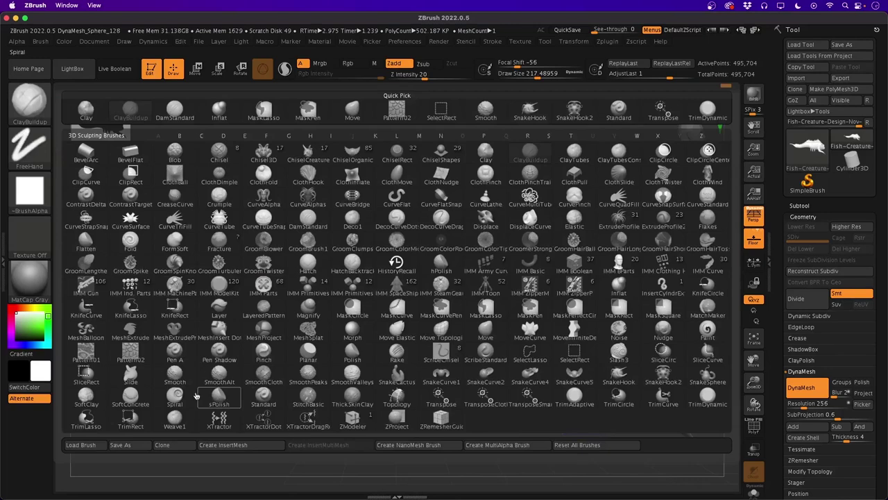
{"action": "left_click", "coordinate": [129, 352]}
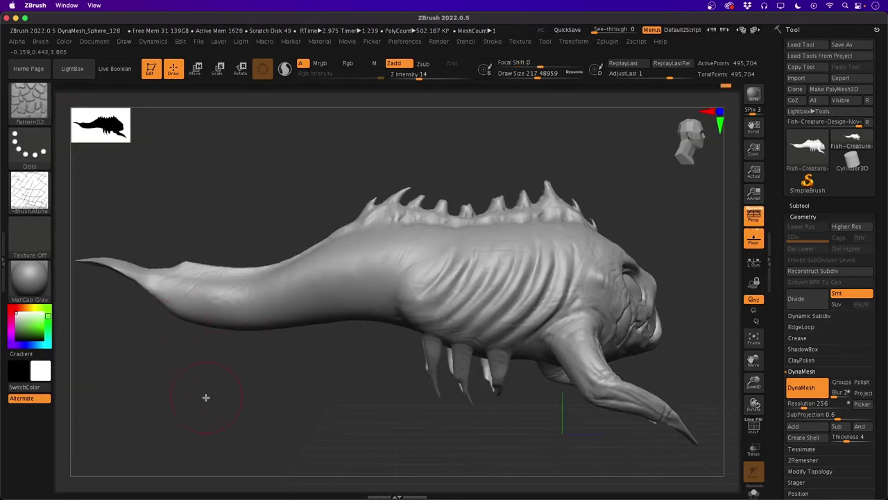
{"action": "mouse_move", "coordinate": [206, 397]}
{"action": "left_mouse_down"}
{"action": "mouse_move", "coordinate": [227, 407]}
{"action": "mouse_move", "coordinate": [220, 414]}
{"action": "mouse_move", "coordinate": [268, 414]}
{"action": "left_mouse_up"}
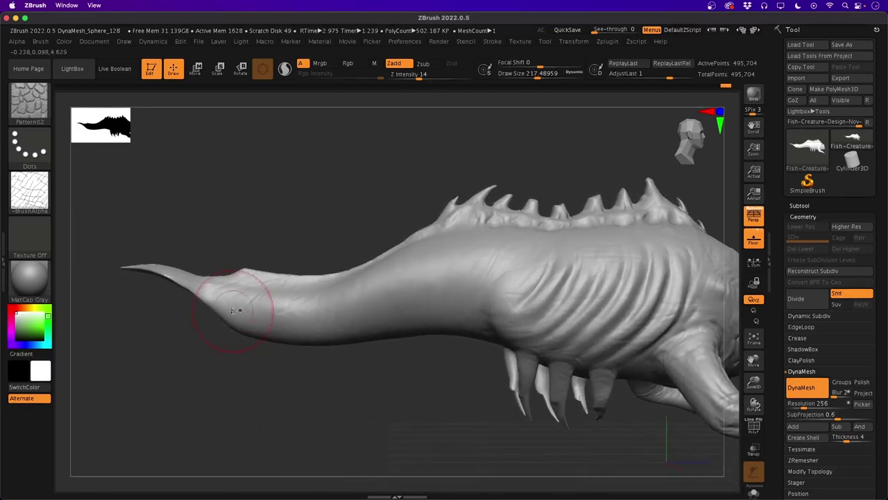
Try Pattern02 scale strokes along the side of the tail at a draw size of about 217, and undo them
{"action": "left_click_drag", "start_coordinate": [234, 301], "coordinate": [331, 305]}
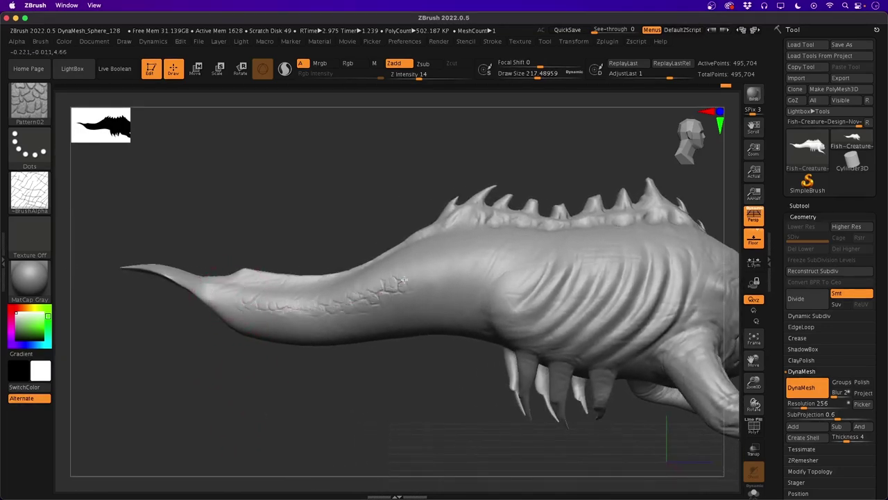
{"action": "mouse_move", "coordinate": [403, 280]}
{"action": "left_mouse_down"}
{"action": "mouse_move", "coordinate": [443, 269]}
{"action": "mouse_move", "coordinate": [473, 283]}
{"action": "left_mouse_up"}
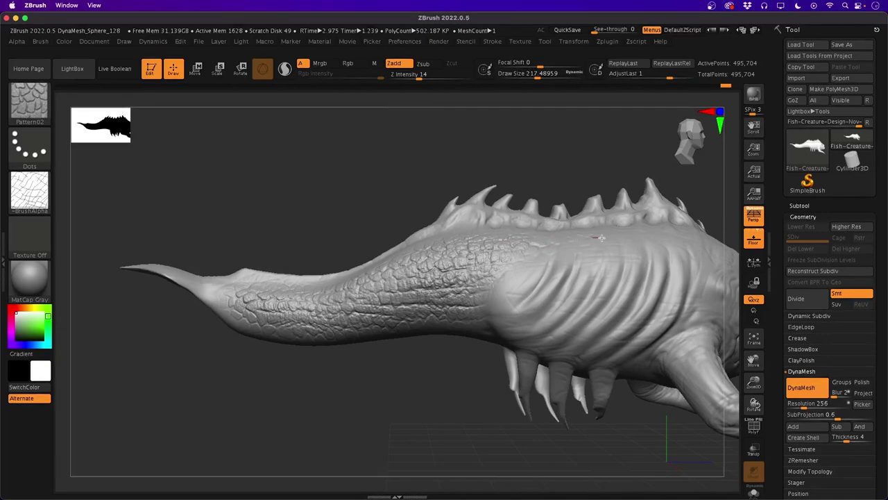
{"action": "left_click_drag", "start_coordinate": [300, 360], "coordinate": [260, 353]}
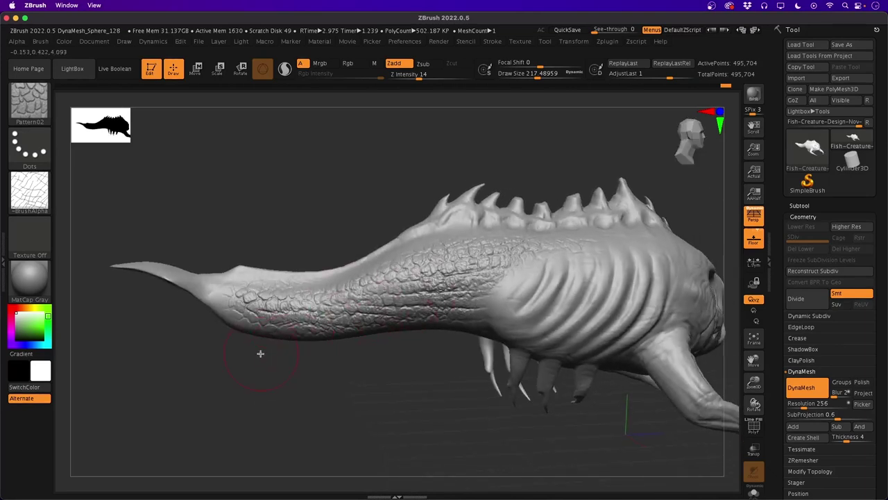
{"action": "key", "text": "ctrl+z"}
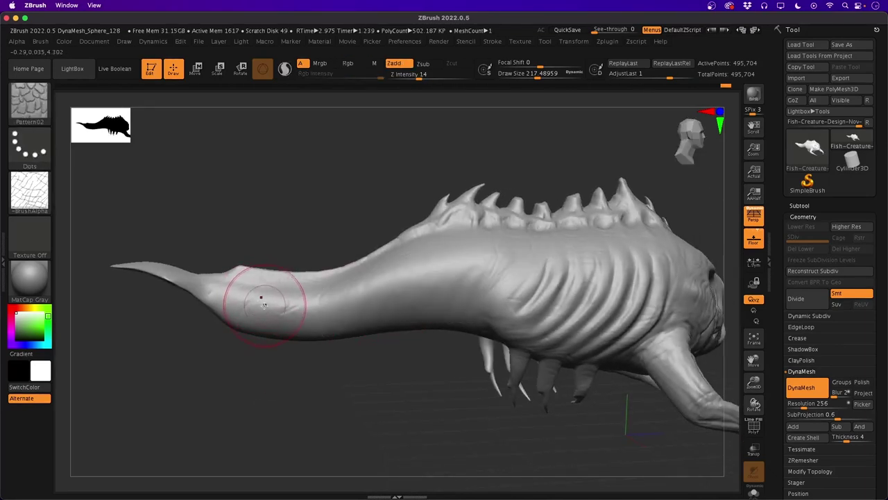
{"action": "mouse_move", "coordinate": [243, 300]}
{"action": "left_mouse_down"}
{"action": "mouse_move", "coordinate": [291, 307]}
{"action": "mouse_move", "coordinate": [357, 299]}
{"action": "mouse_move", "coordinate": [457, 261]}
{"action": "mouse_move", "coordinate": [462, 274]}
{"action": "left_mouse_up"}
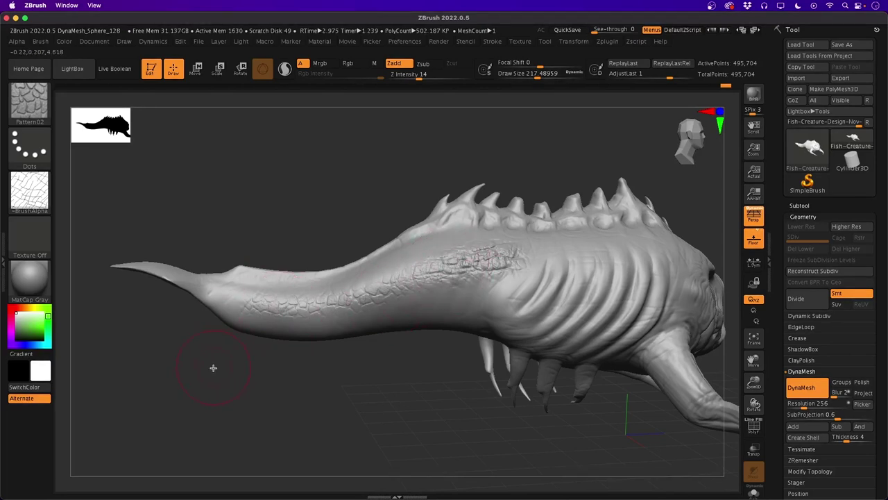
{"action": "key", "text": "ctrl+z"}
{"action": "key", "text": "ctrl+z"}
Try larger Pattern02 scales along the side of the tail at a draw size of about 286, and undo them
{"action": "key", "text": "space"}
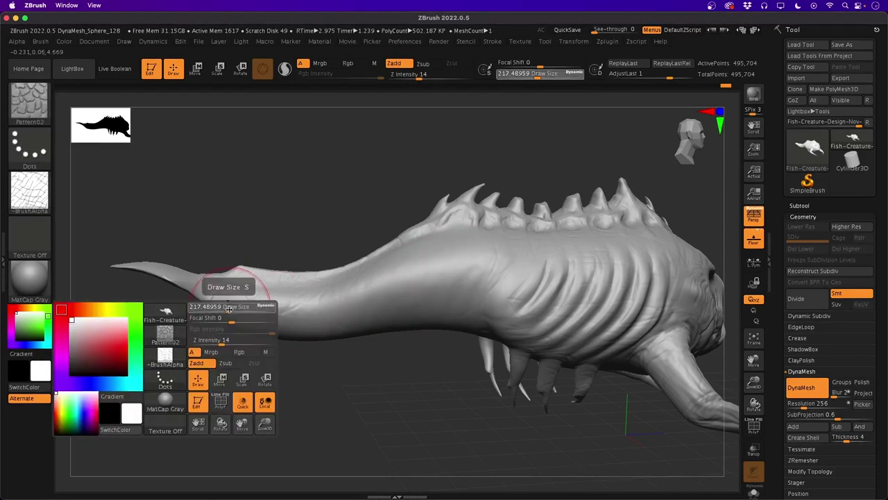
{"action": "left_click_drag", "start_coordinate": [229, 309], "coordinate": [235, 308]}
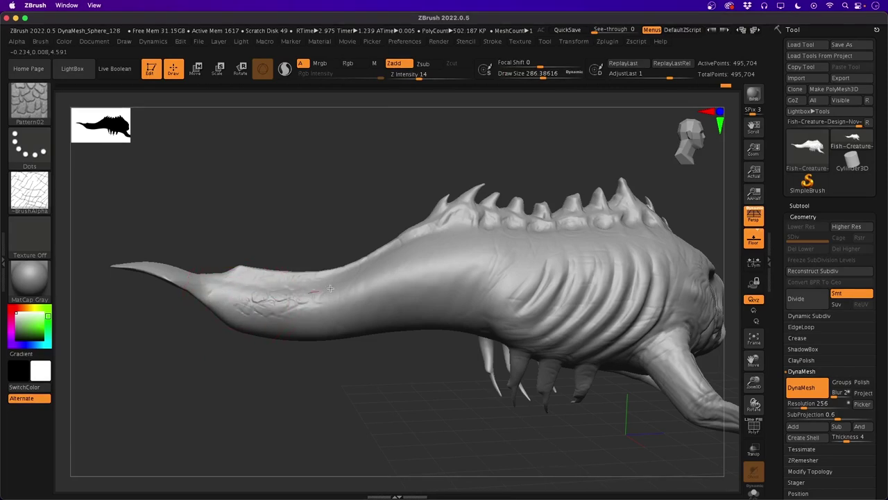
{"action": "left_click_drag", "start_coordinate": [413, 263], "coordinate": [482, 258]}
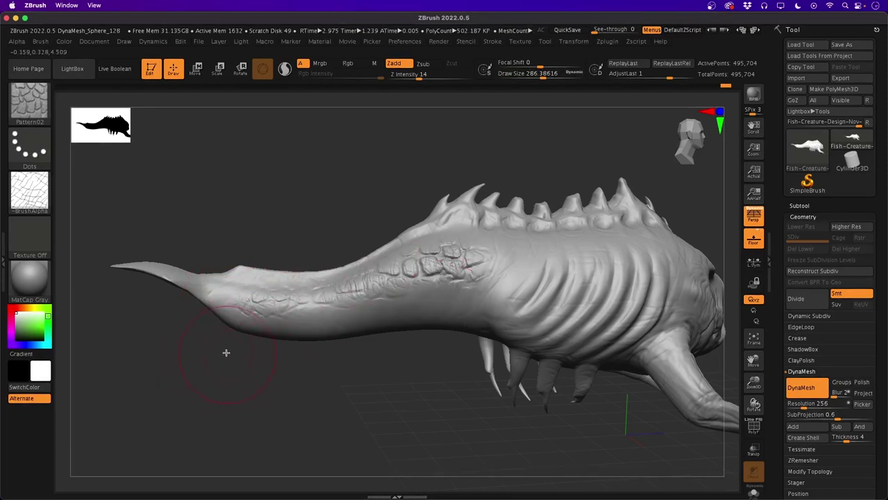
{"action": "key", "text": "ctrl+z"}
{"action": "key", "text": "ctrl+z"}
{"action": "key", "text": "ctrl+z"}
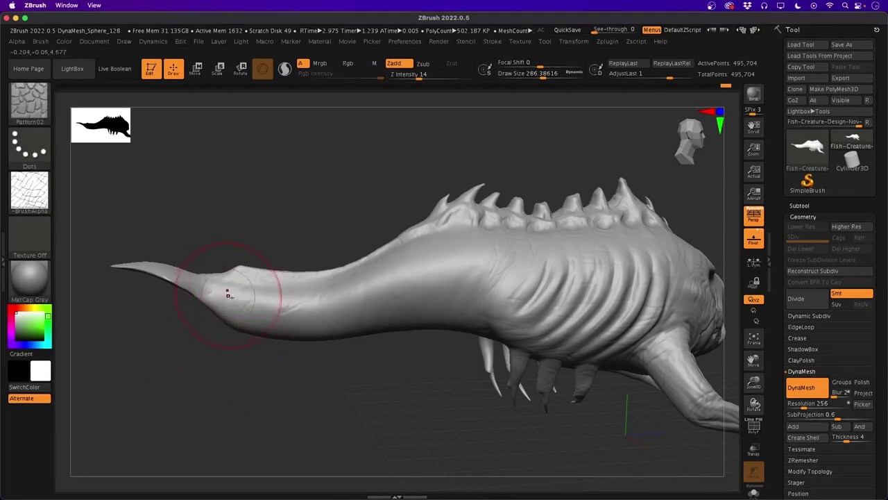
{"action": "mouse_move", "coordinate": [314, 304]}
{"action": "left_mouse_down"}
{"action": "mouse_move", "coordinate": [389, 279]}
{"action": "mouse_move", "coordinate": [488, 263]}
{"action": "left_mouse_up"}
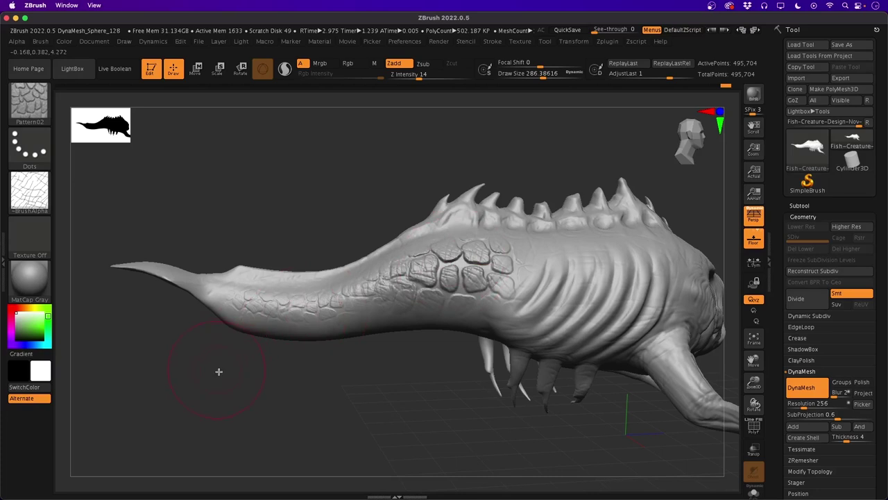
{"action": "left_click_drag", "start_coordinate": [274, 398], "coordinate": [279, 412], "text": "alt"}
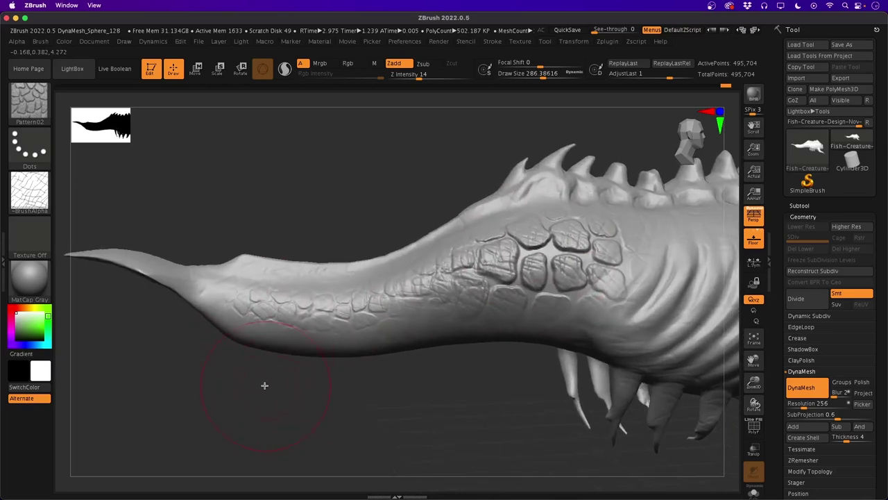
{"action": "mouse_move", "coordinate": [427, 375]}
{"action": "left_mouse_down"}
{"action": "mouse_move", "coordinate": [423, 385]}
{"action": "mouse_move", "coordinate": [403, 375]}
{"action": "mouse_move", "coordinate": [411, 390]}
{"action": "mouse_move", "coordinate": [342, 392]}
{"action": "left_mouse_up"}
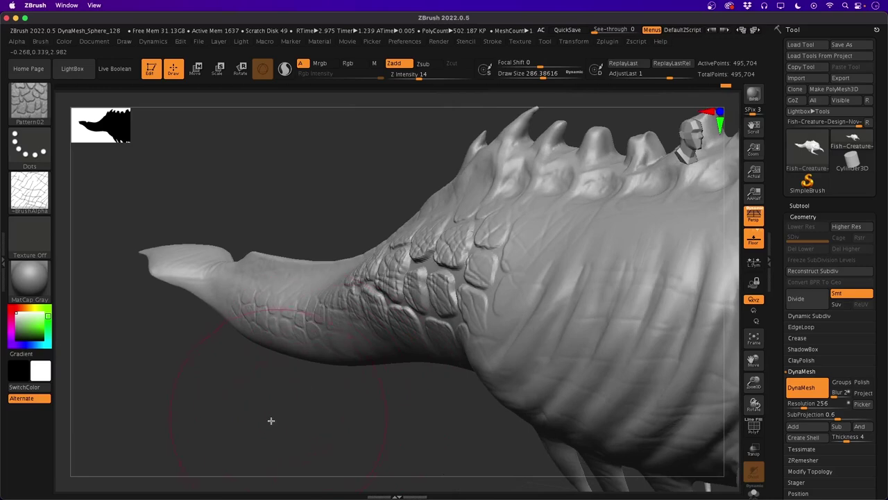
{"action": "mouse_move", "coordinate": [271, 420]}
{"action": "left_mouse_down"}
{"action": "mouse_move", "coordinate": [303, 416]}
{"action": "mouse_move", "coordinate": [278, 404]}
{"action": "mouse_move", "coordinate": [248, 410]}
{"action": "mouse_move", "coordinate": [249, 399]}
{"action": "left_mouse_up"}
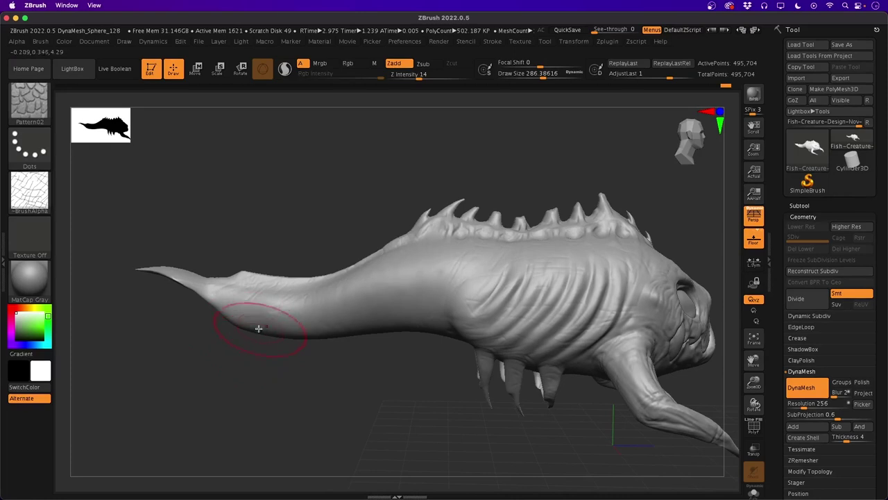
Set the draw size to about 250 and stamp Pattern02 scales over the side of the tail and along the upper flank
{"action": "key", "text": "space"}
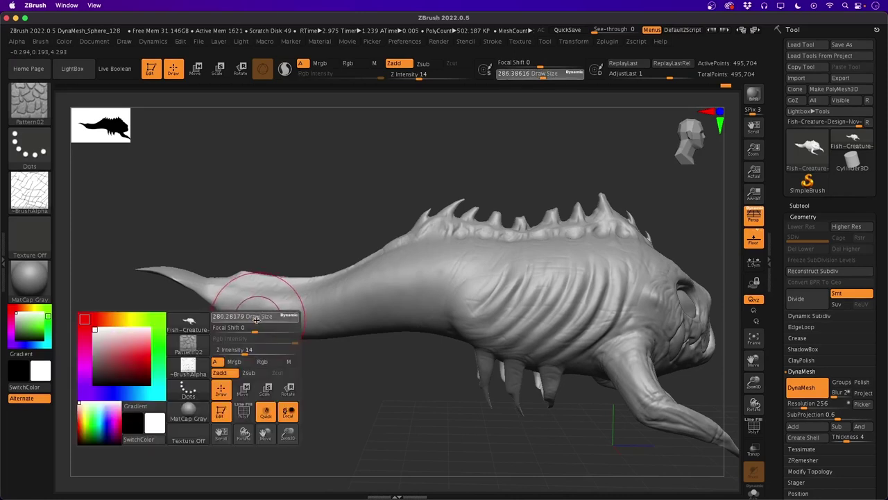
{"action": "mouse_move", "coordinate": [255, 318]}
{"action": "left_mouse_down"}
{"action": "mouse_move", "coordinate": [263, 302]}
{"action": "mouse_move", "coordinate": [328, 297]}
{"action": "left_mouse_up"}
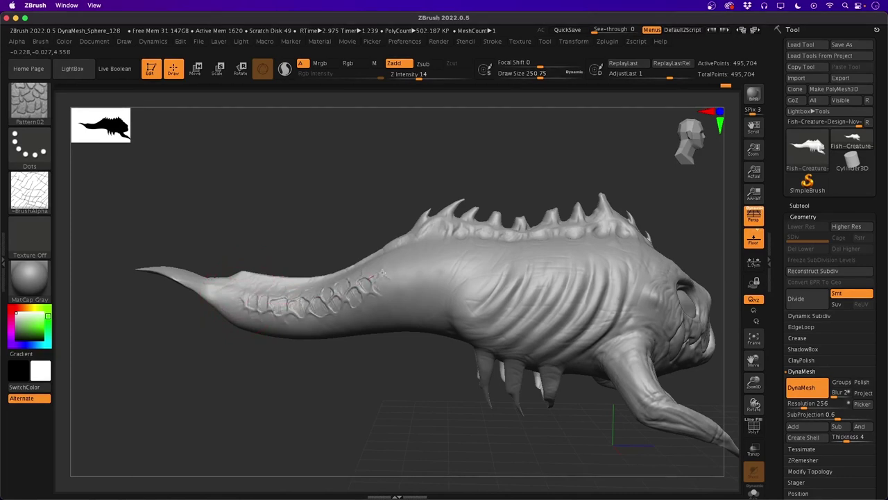
{"action": "left_click_drag", "start_coordinate": [435, 261], "coordinate": [400, 306]}
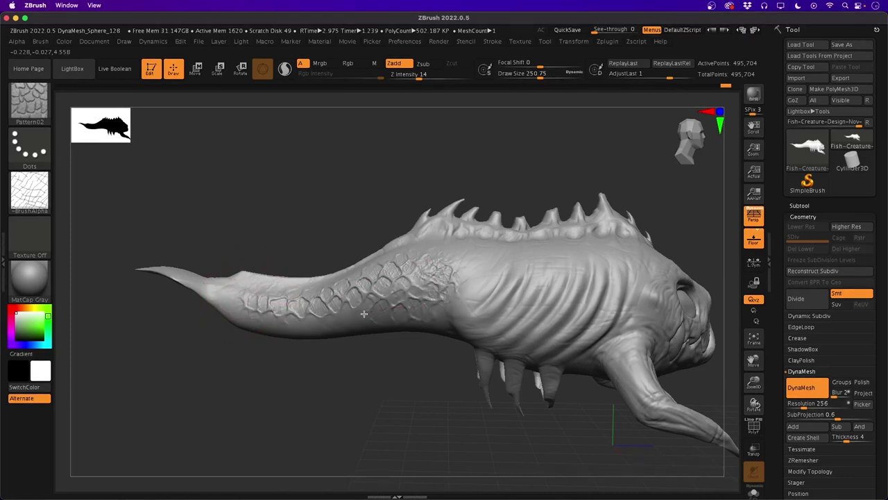
{"action": "left_click_drag", "start_coordinate": [239, 303], "coordinate": [494, 256]}
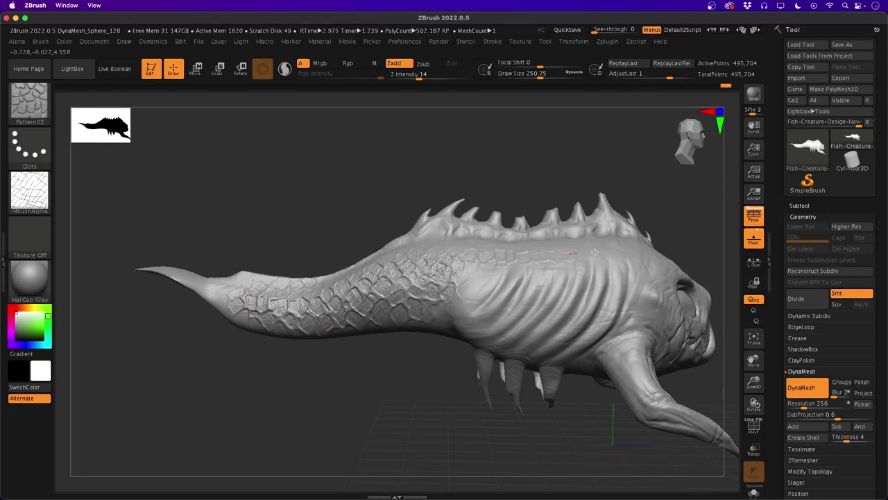
Extend the Pattern02 scales over the back beside the spines, and try them on the tail fin
{"action": "mouse_move", "coordinate": [293, 402]}
{"action": "left_mouse_down"}
{"action": "mouse_move", "coordinate": [298, 444]}
{"action": "mouse_move", "coordinate": [325, 436]}
{"action": "mouse_move", "coordinate": [283, 407]}
{"action": "mouse_move", "coordinate": [299, 407]}
{"action": "mouse_move", "coordinate": [272, 386]}
{"action": "left_mouse_up"}
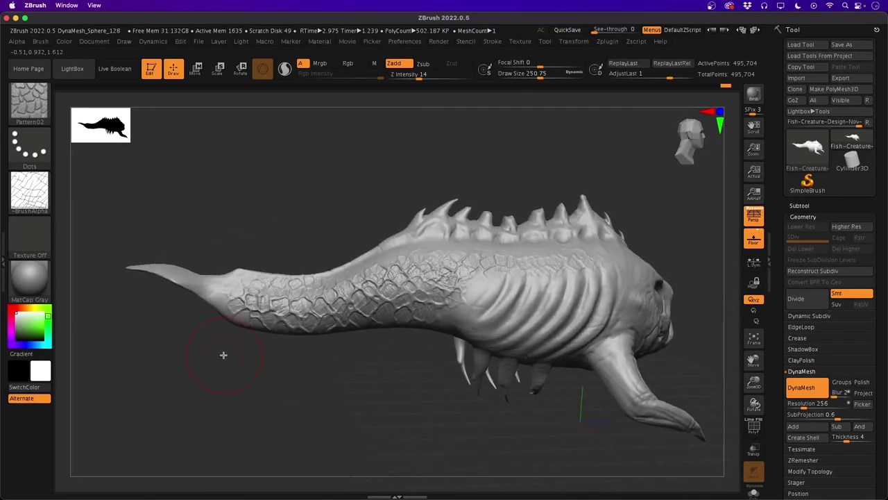
{"action": "mouse_move", "coordinate": [211, 364]}
{"action": "left_mouse_down"}
{"action": "mouse_move", "coordinate": [213, 409]}
{"action": "mouse_move", "coordinate": [201, 391]}
{"action": "mouse_move", "coordinate": [198, 424]}
{"action": "mouse_move", "coordinate": [204, 361]}
{"action": "mouse_move", "coordinate": [215, 351]}
{"action": "left_mouse_up"}
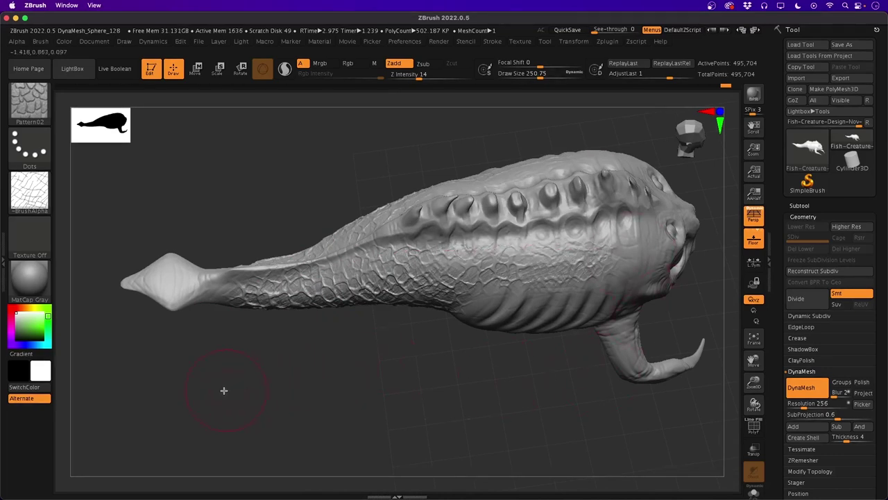
{"action": "left_click_drag", "start_coordinate": [198, 290], "coordinate": [216, 294], "text": "shift"}
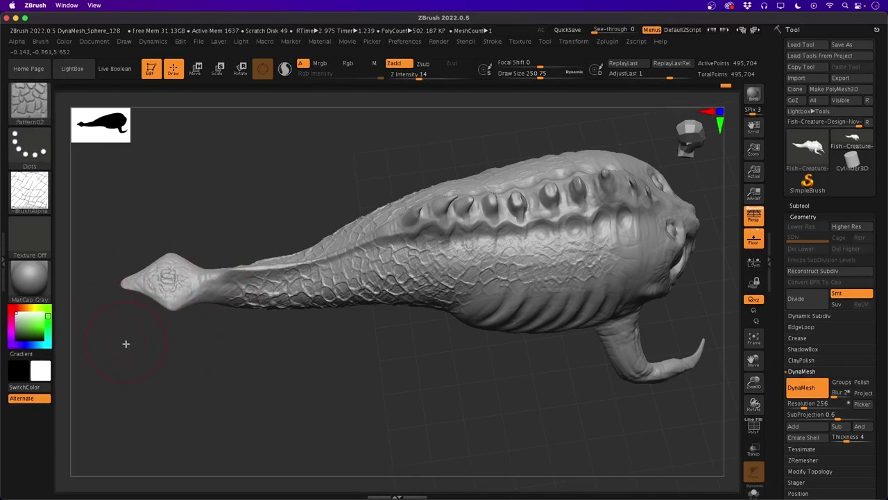
{"action": "left_click_drag", "start_coordinate": [126, 344], "coordinate": [109, 330]}
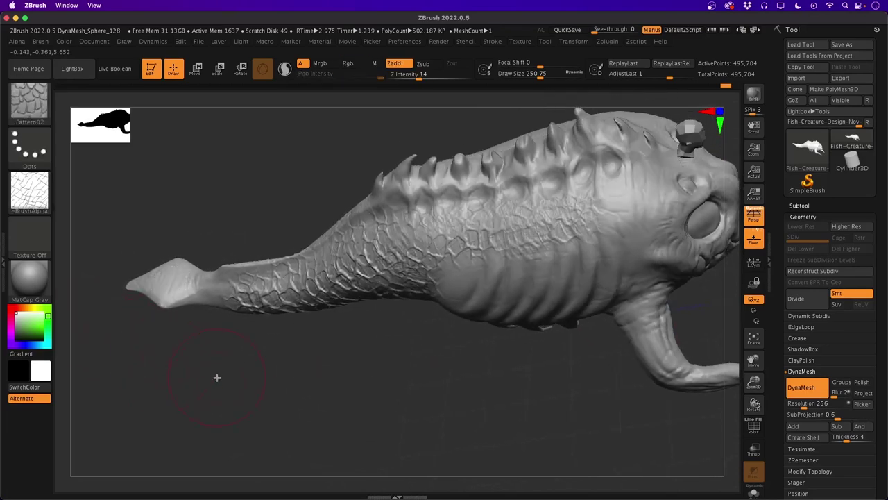
Continue the Pattern02 scales over the ribbed flank toward the shoulder
{"action": "left_click_drag", "start_coordinate": [216, 377], "coordinate": [235, 326]}
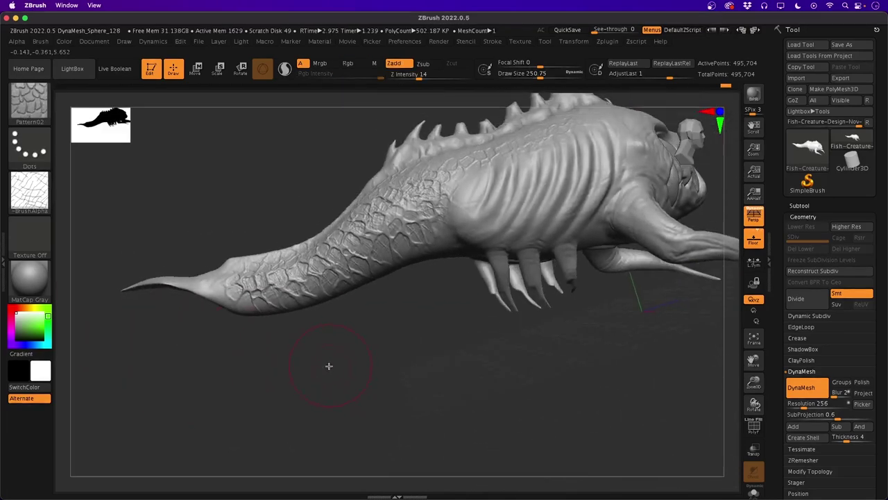
{"action": "left_click_drag", "start_coordinate": [327, 365], "coordinate": [299, 403]}
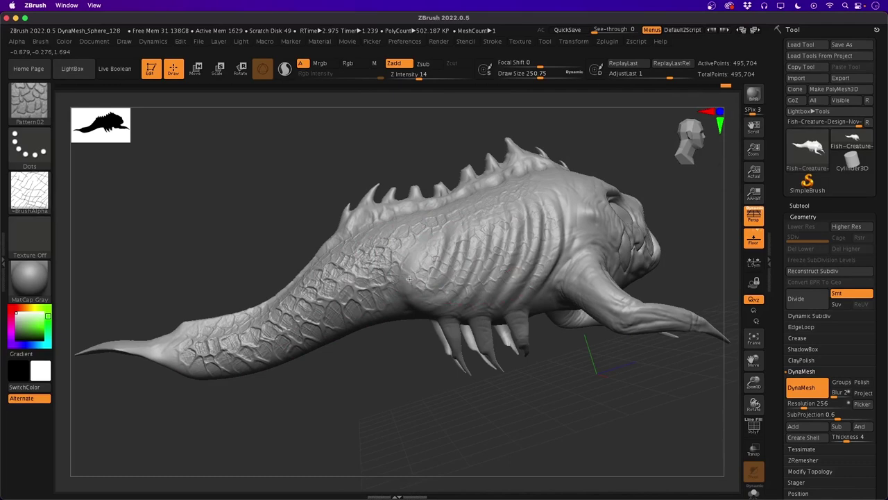
{"action": "left_click_drag", "start_coordinate": [377, 334], "coordinate": [305, 306]}
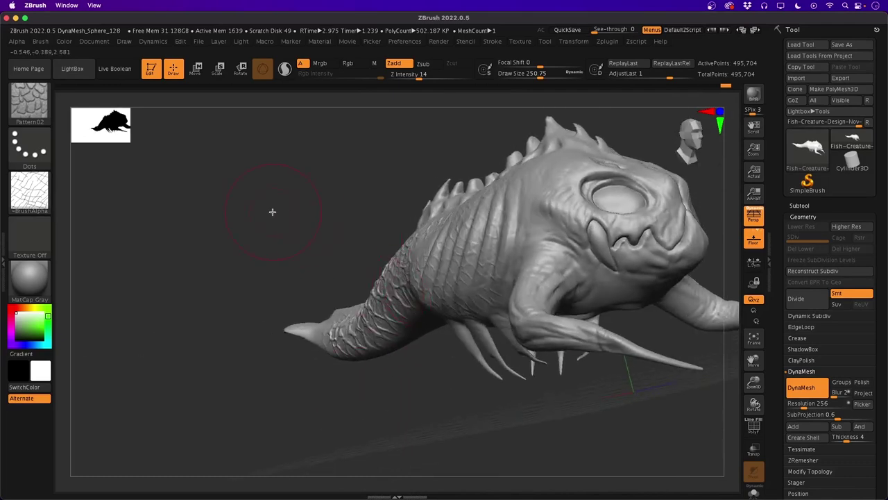
{"action": "left_click_drag", "start_coordinate": [272, 211], "coordinate": [291, 222]}
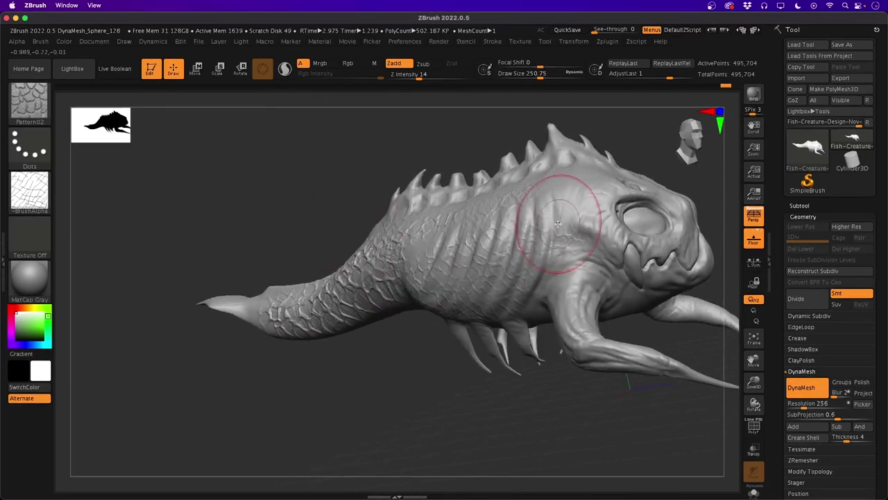
Stamp Pattern02 scales under the creature's chin at a draw size of about 250
{"action": "left_click_drag", "start_coordinate": [444, 410], "coordinate": [230, 367]}
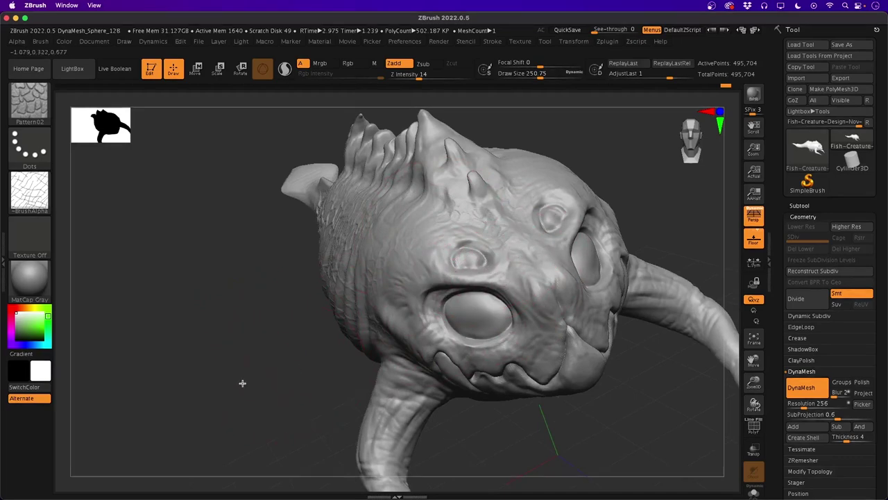
{"action": "left_click_drag", "start_coordinate": [243, 381], "coordinate": [243, 361]}
{"action": "mouse_move", "coordinate": [230, 409]}
{"action": "left_mouse_down"}
{"action": "mouse_move", "coordinate": [194, 363]}
{"action": "mouse_move", "coordinate": [202, 351]}
{"action": "left_mouse_up"}
{"action": "left_click_drag", "start_coordinate": [562, 398], "coordinate": [563, 399]}
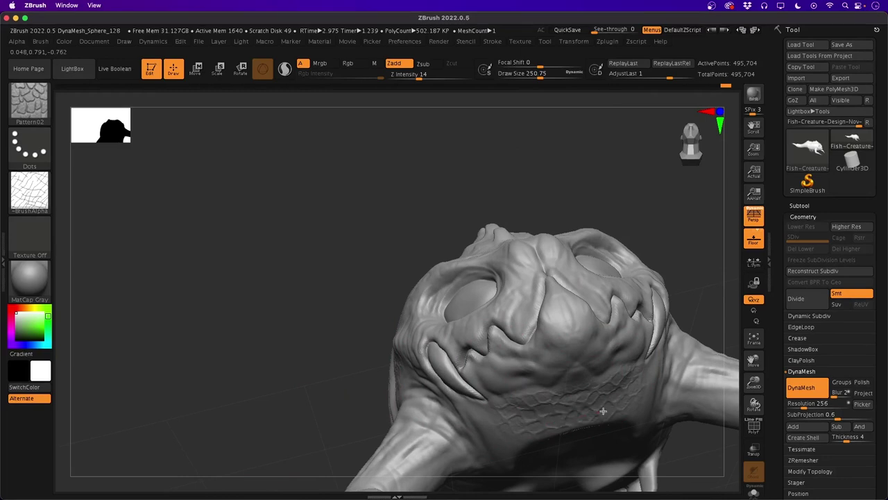
{"action": "left_click_drag", "start_coordinate": [328, 358], "coordinate": [268, 327]}
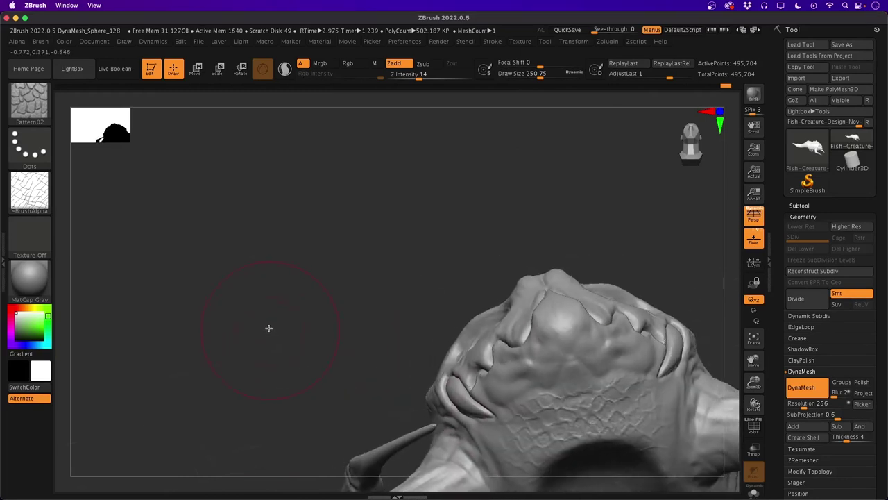
Cover the belly hollow, the channel between the belly claws and the start of the tail's underside with Pattern02 scales
{"action": "left_click_drag", "start_coordinate": [314, 410], "coordinate": [250, 355]}
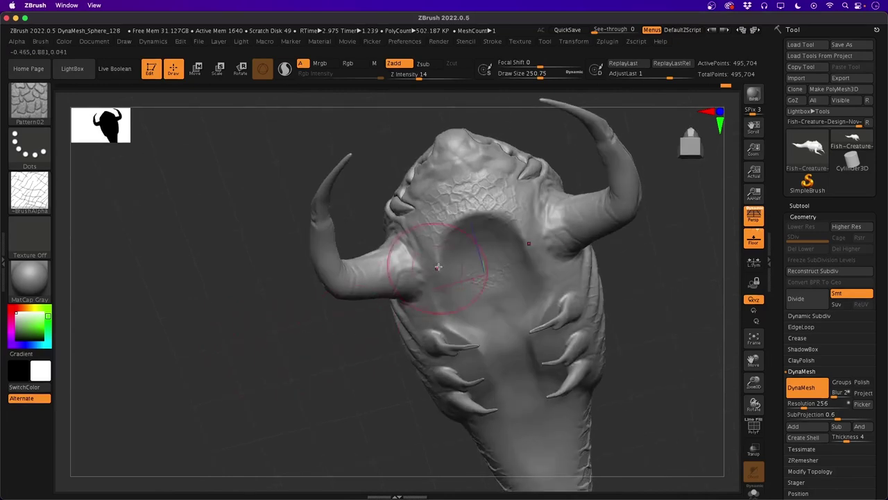
{"action": "mouse_move", "coordinate": [438, 266]}
{"action": "left_mouse_down"}
{"action": "mouse_move", "coordinate": [467, 241]}
{"action": "mouse_move", "coordinate": [466, 254]}
{"action": "left_mouse_up"}
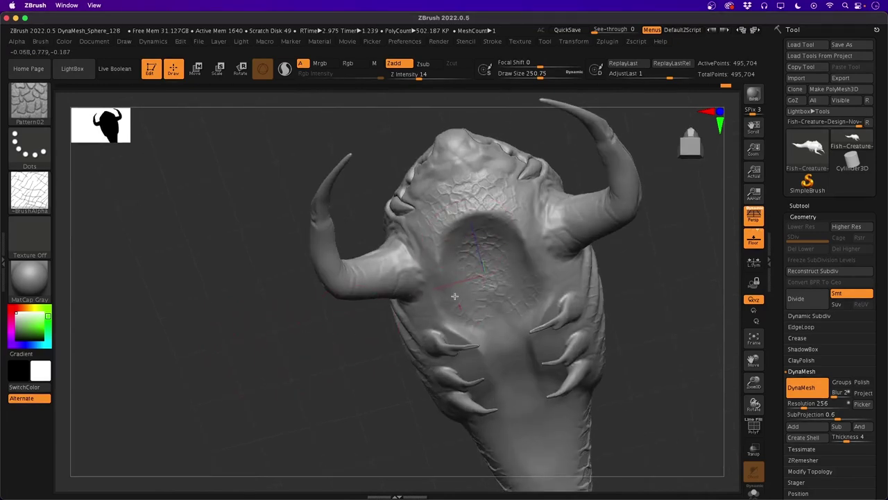
{"action": "mouse_move", "coordinate": [518, 420]}
{"action": "left_mouse_down"}
{"action": "mouse_move", "coordinate": [501, 347]}
{"action": "mouse_move", "coordinate": [432, 253]}
{"action": "left_mouse_up"}
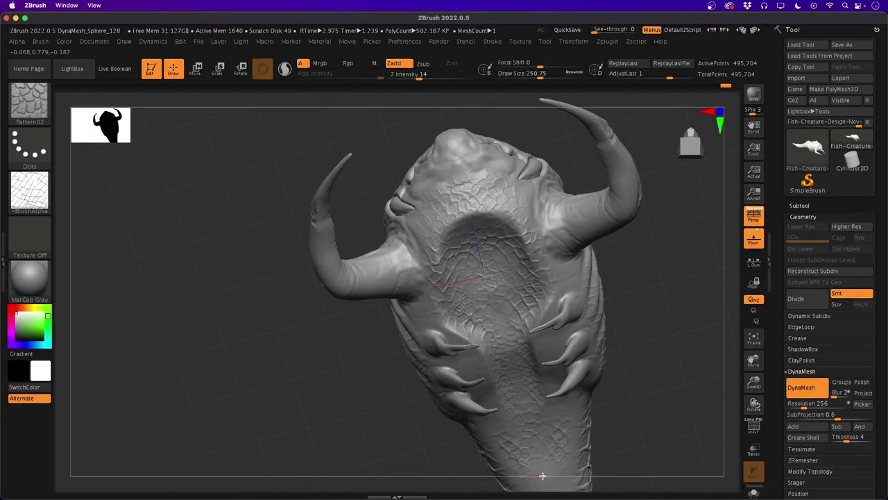
{"action": "mouse_move", "coordinate": [366, 424]}
{"action": "left_mouse_down", "text": "alt"}
{"action": "mouse_move", "coordinate": [280, 349]}
{"action": "mouse_move", "coordinate": [374, 374]}
{"action": "left_mouse_up", "text": "alt"}
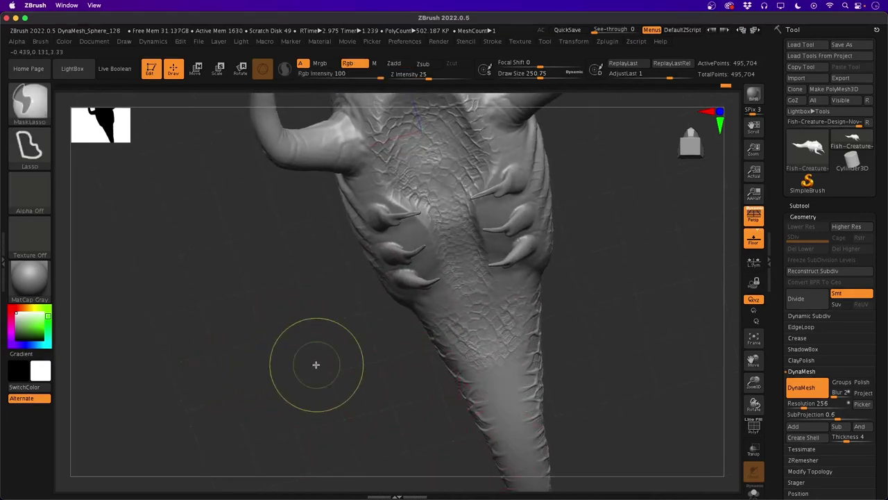
Undo the previous belly scales and stamp Pattern02 scales again over the belly hollow, the channel between the claws and the tail's underside
{"action": "left_click_drag", "start_coordinate": [317, 365], "coordinate": [410, 337], "text": "shift"}
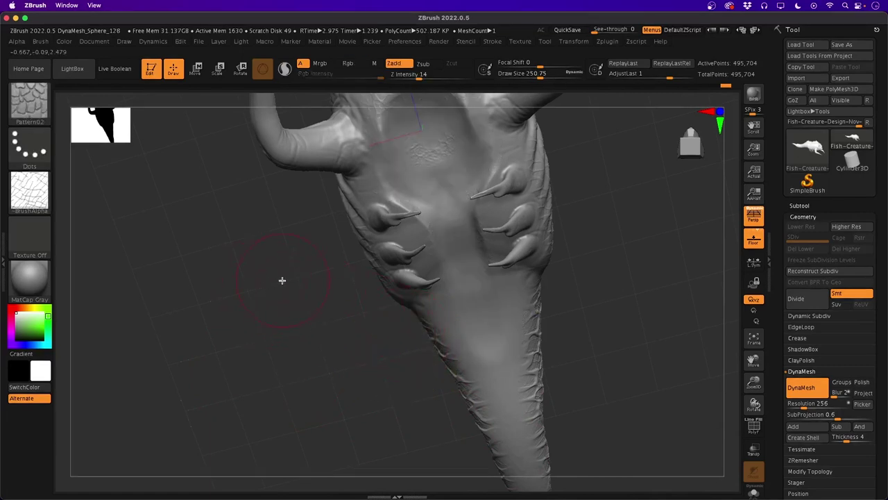
{"action": "left_click_drag", "start_coordinate": [282, 280], "coordinate": [267, 351]}
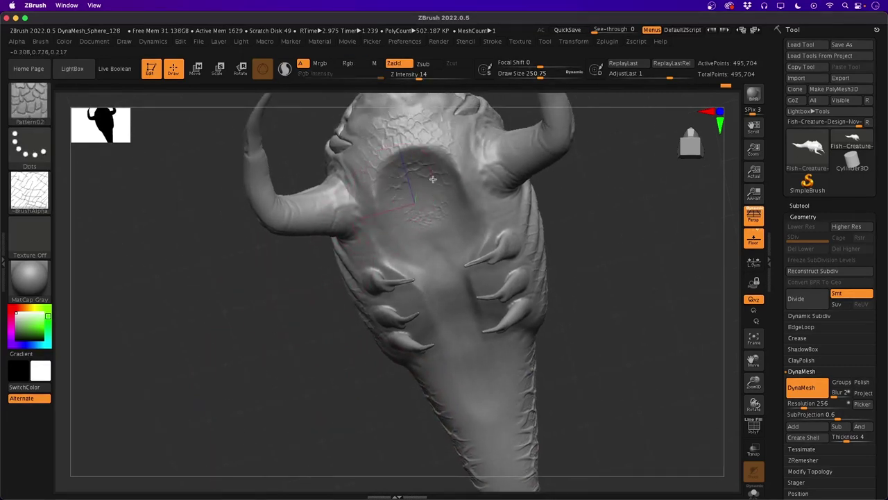
{"action": "mouse_move", "coordinate": [410, 205]}
{"action": "left_mouse_down"}
{"action": "mouse_move", "coordinate": [393, 217]}
{"action": "mouse_move", "coordinate": [427, 235]}
{"action": "left_mouse_up"}
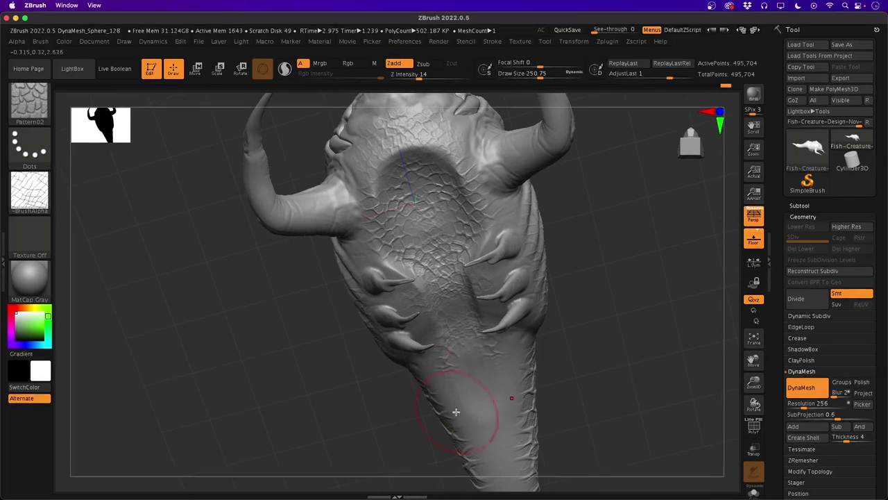
{"action": "left_click_drag", "start_coordinate": [269, 396], "coordinate": [335, 371]}
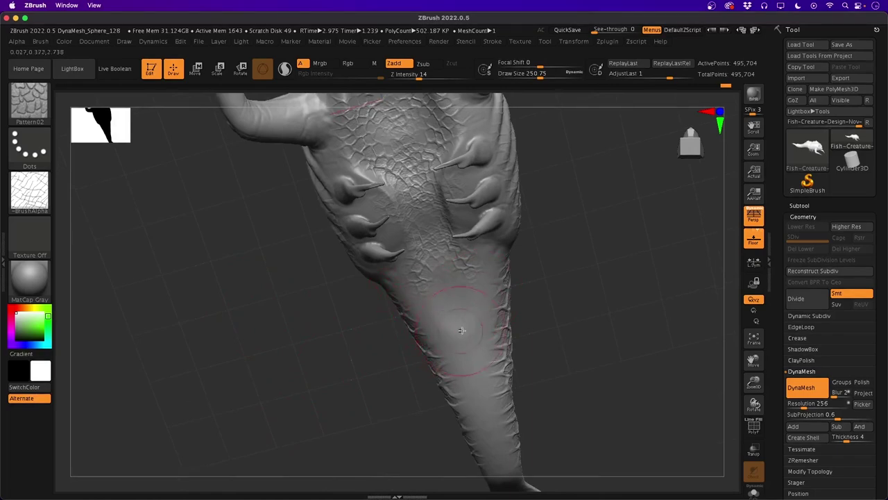
{"action": "left_click_drag", "start_coordinate": [391, 331], "coordinate": [421, 349]}
{"action": "left_click_drag", "start_coordinate": [349, 301], "coordinate": [216, 377]}
{"action": "mouse_move", "coordinate": [191, 340]}
{"action": "left_mouse_down"}
{"action": "mouse_move", "coordinate": [218, 452]}
{"action": "mouse_move", "coordinate": [149, 440]}
{"action": "mouse_move", "coordinate": [176, 383]}
{"action": "mouse_move", "coordinate": [135, 377]}
{"action": "mouse_move", "coordinate": [145, 390]}
{"action": "mouse_move", "coordinate": [195, 381]}
{"action": "mouse_move", "coordinate": [218, 401]}
{"action": "mouse_move", "coordinate": [165, 416]}
{"action": "mouse_move", "coordinate": [171, 410]}
{"action": "left_mouse_up"}
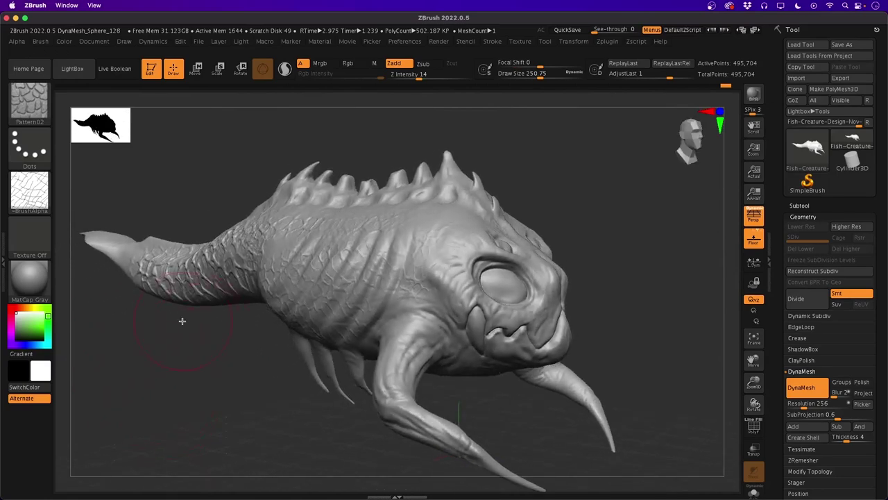
Try inserting the Circle01 gear on the creature's shoulder with the IMM SteamGear brush
{"action": "left_click", "coordinate": [29, 100]}
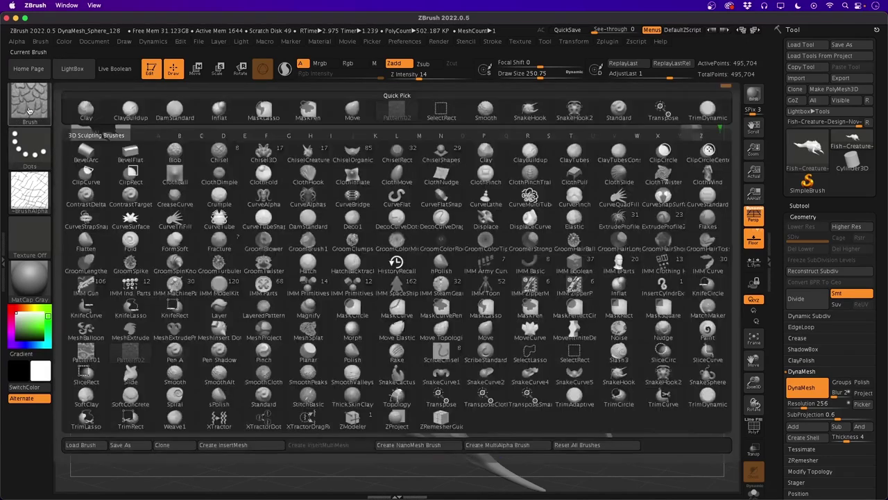
{"action": "left_click", "coordinate": [99, 225]}
{"action": "left_click", "coordinate": [28, 97]}
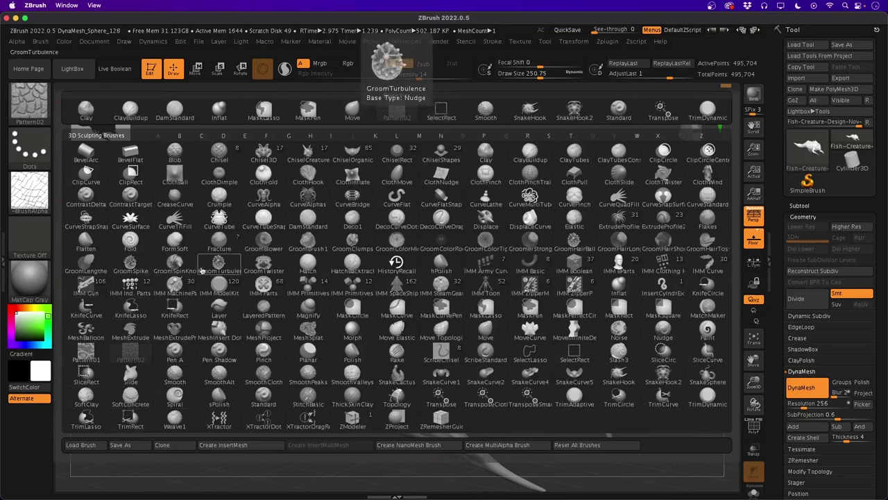
{"action": "left_click", "coordinate": [442, 287]}
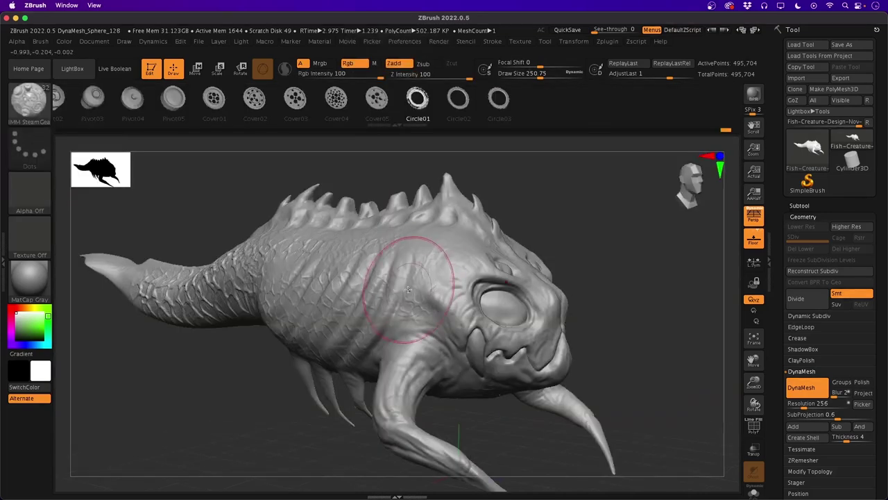
{"action": "left_click_drag", "start_coordinate": [409, 258], "coordinate": [458, 281]}
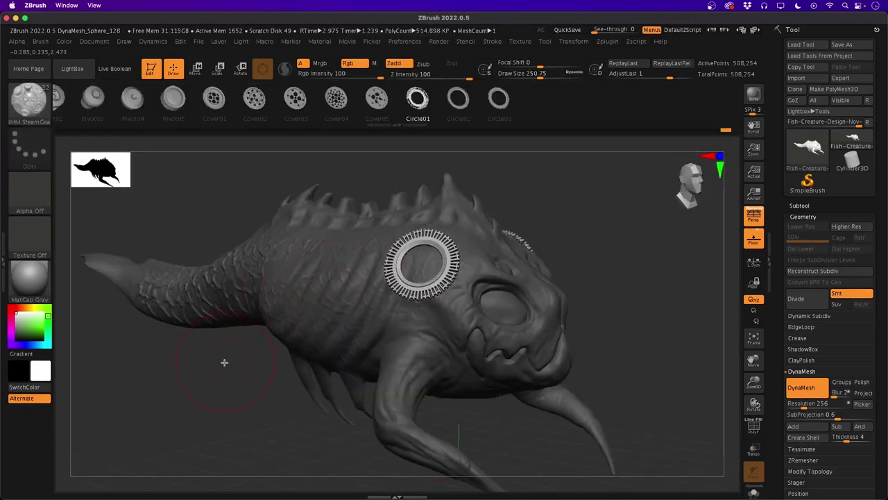
{"action": "key", "text": "super+z"}
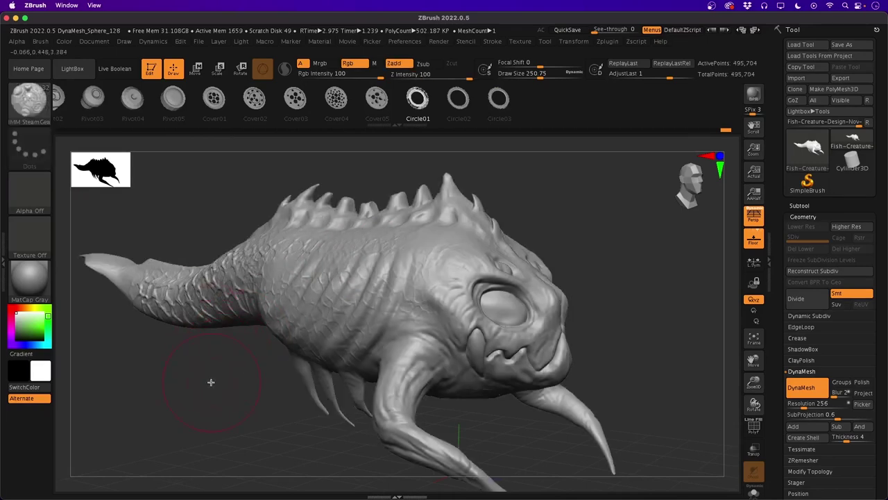
Apply the ColorizeGlow material and set the current color to a mint green of red 116, green 240, blue 210
{"action": "left_click_drag", "start_coordinate": [211, 381], "coordinate": [161, 354]}
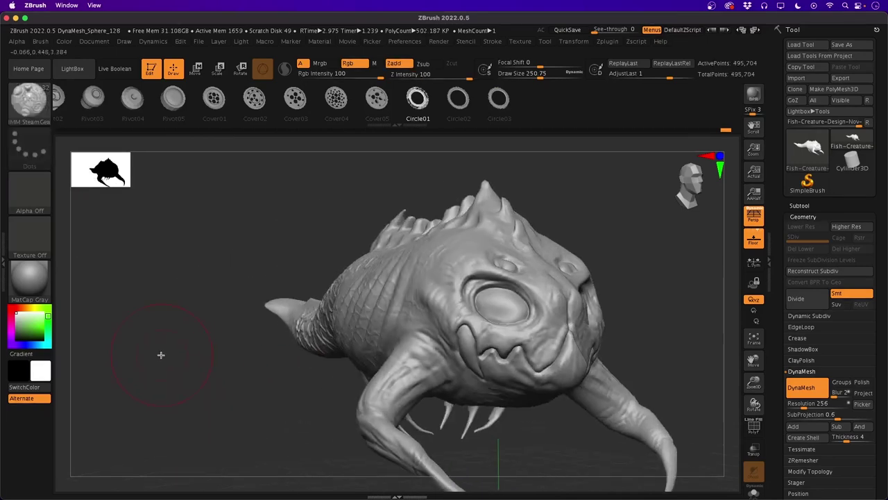
{"action": "left_click", "coordinate": [31, 283]}
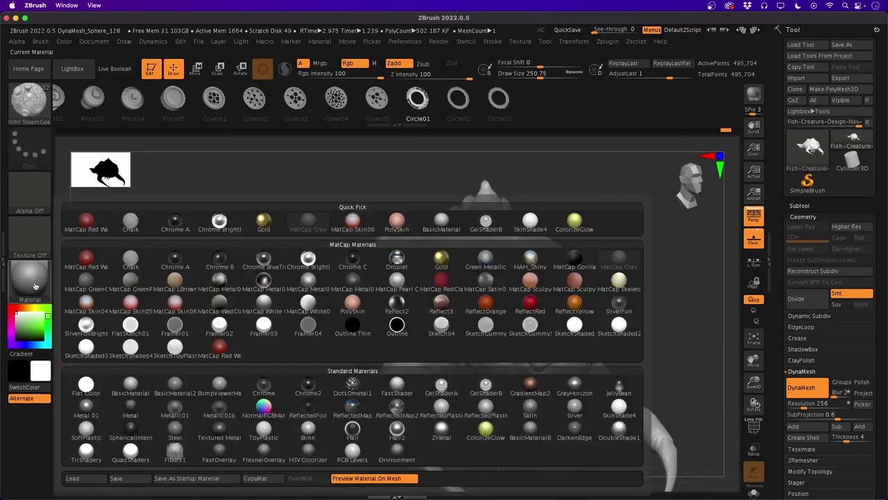
{"action": "left_click", "coordinate": [485, 431]}
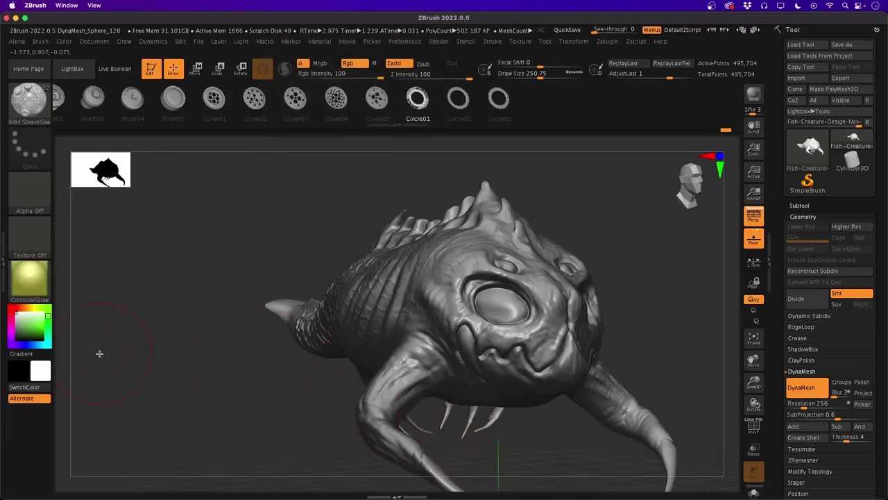
{"action": "left_click", "coordinate": [36, 322]}
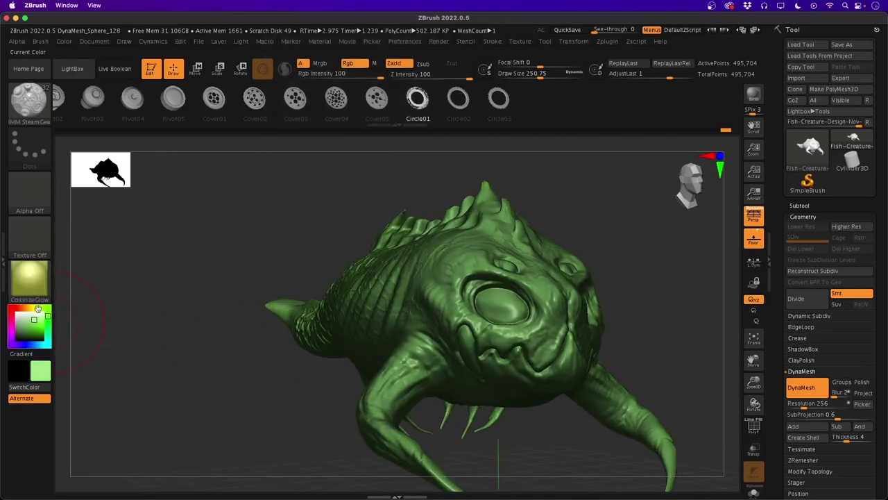
{"action": "left_click", "coordinate": [33, 309]}
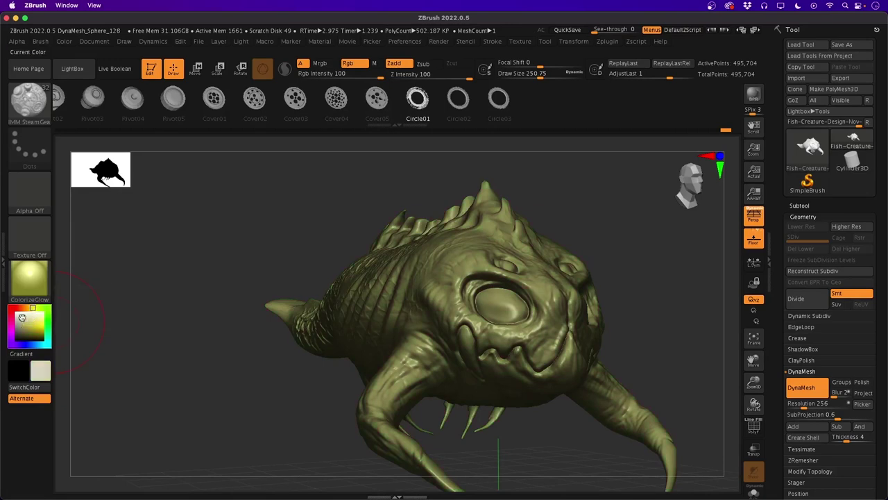
{"action": "left_click_drag", "start_coordinate": [38, 324], "coordinate": [31, 325]}
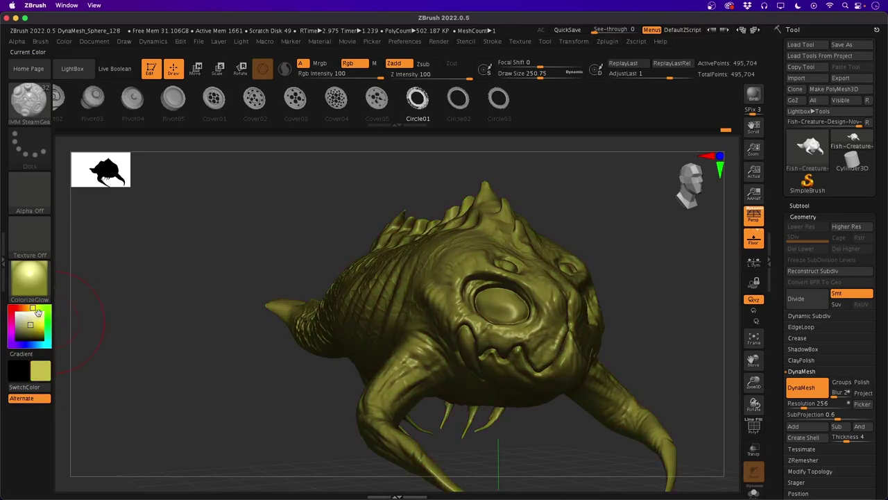
{"action": "left_click", "coordinate": [46, 333]}
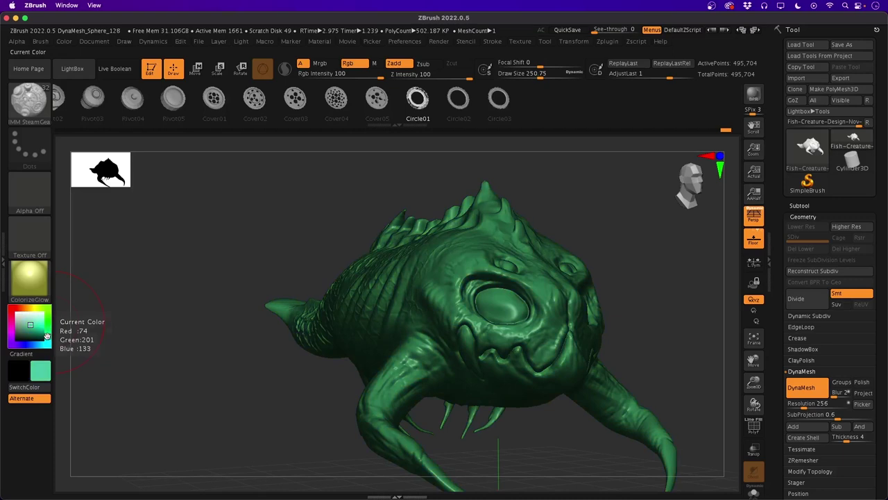
{"action": "left_click_drag", "start_coordinate": [31, 319], "coordinate": [38, 320]}
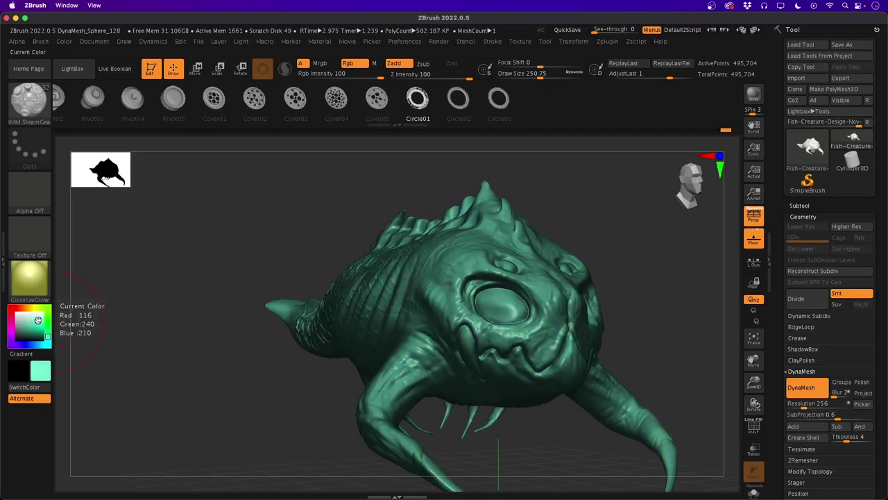
{"action": "mouse_move", "coordinate": [224, 388]}
{"action": "left_mouse_down"}
{"action": "mouse_move", "coordinate": [241, 393]}
{"action": "mouse_move", "coordinate": [209, 388]}
{"action": "left_mouse_up"}
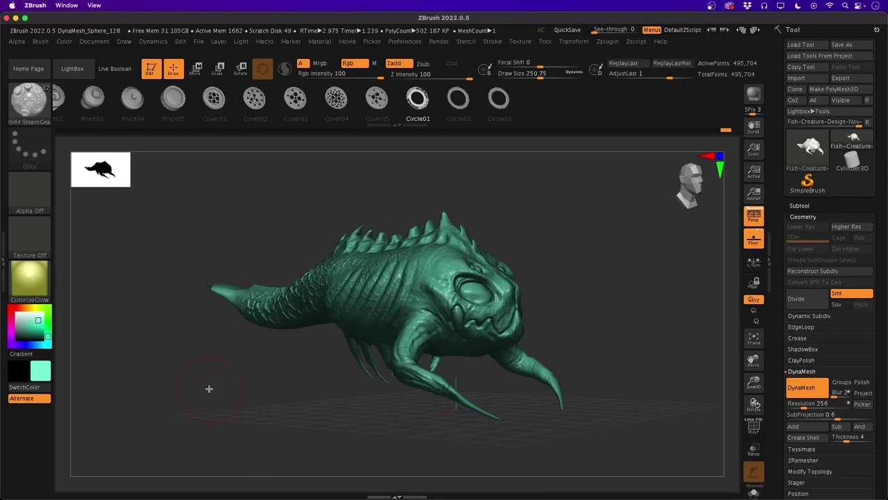
Replace the gear insert brush with the ClayBuildup brush
{"action": "left_click", "coordinate": [72, 70]}
{"action": "left_click", "coordinate": [74, 70]}
{"action": "left_click", "coordinate": [31, 103]}
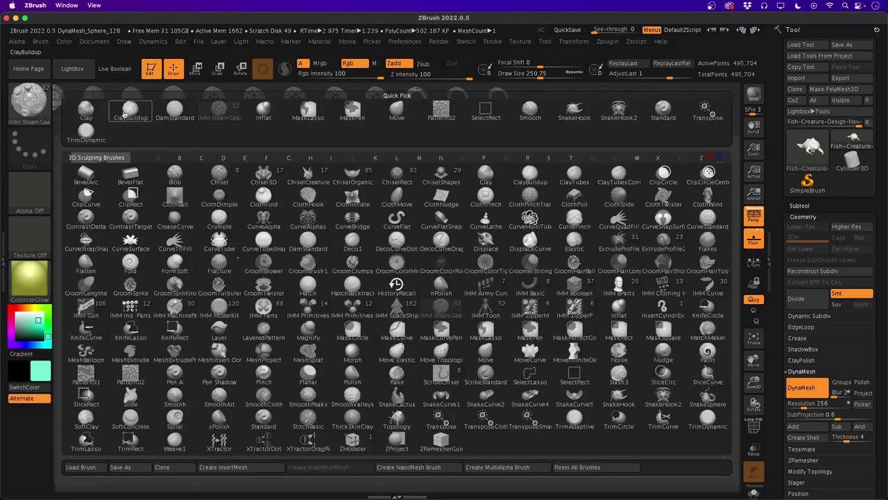
{"action": "left_click", "coordinate": [127, 113]}
{"action": "mouse_move", "coordinate": [160, 330]}
{"action": "left_mouse_down"}
{"action": "mouse_move", "coordinate": [148, 336]}
{"action": "mouse_move", "coordinate": [215, 377]}
{"action": "mouse_move", "coordinate": [157, 389]}
{"action": "mouse_move", "coordinate": [184, 390]}
{"action": "mouse_move", "coordinate": [131, 358]}
{"action": "left_mouse_up"}
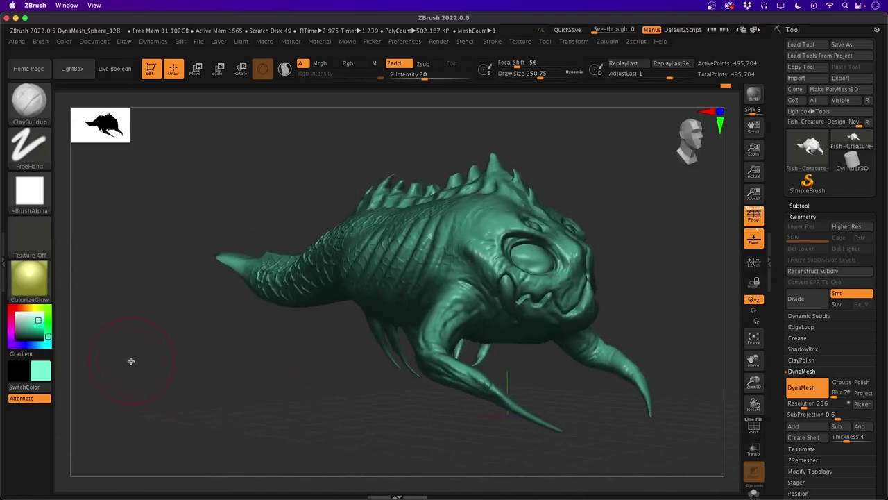
Try the ReflectedMap material on the creature and inspect it from the side
{"action": "left_click", "coordinate": [29, 278]}
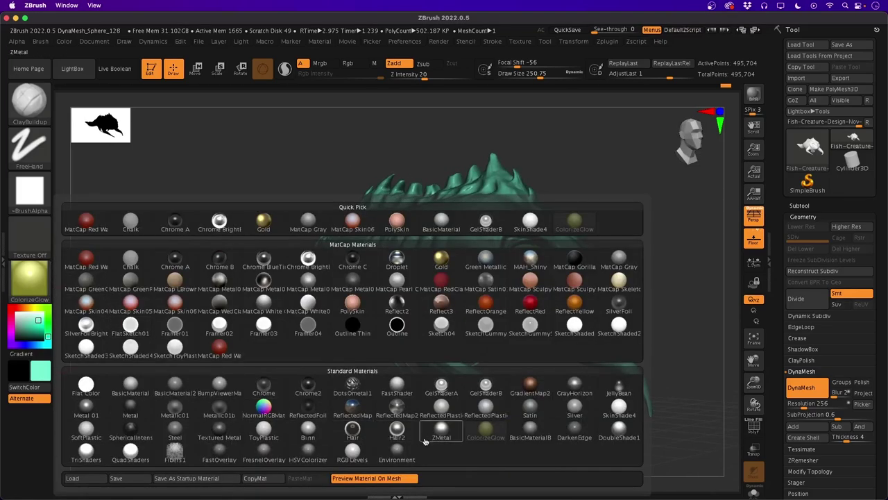
{"action": "left_click", "coordinate": [352, 410]}
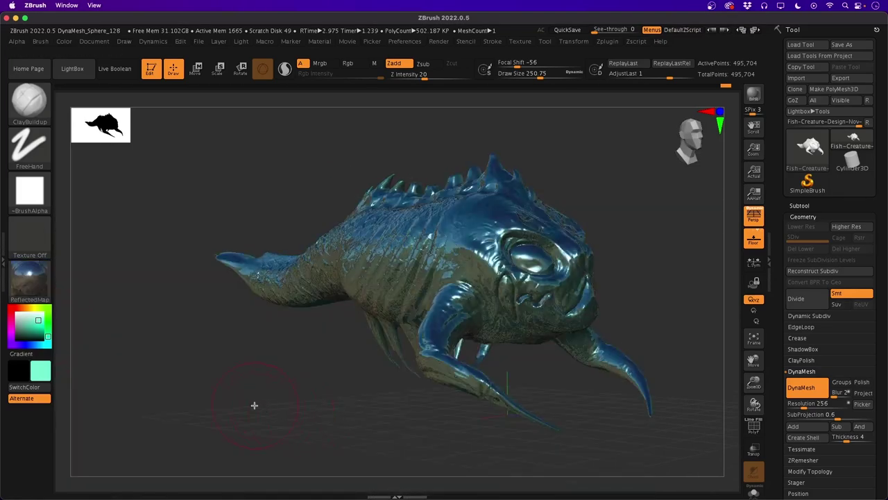
{"action": "left_click_drag", "start_coordinate": [212, 382], "coordinate": [135, 363]}
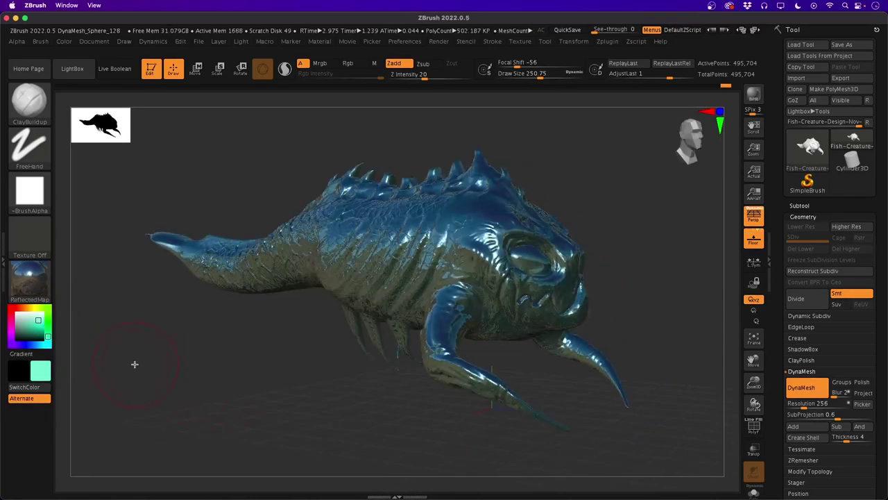
Apply the DoubleShade1 material to the creature and frame it in a closer three-quarter view
{"action": "left_click", "coordinate": [29, 277]}
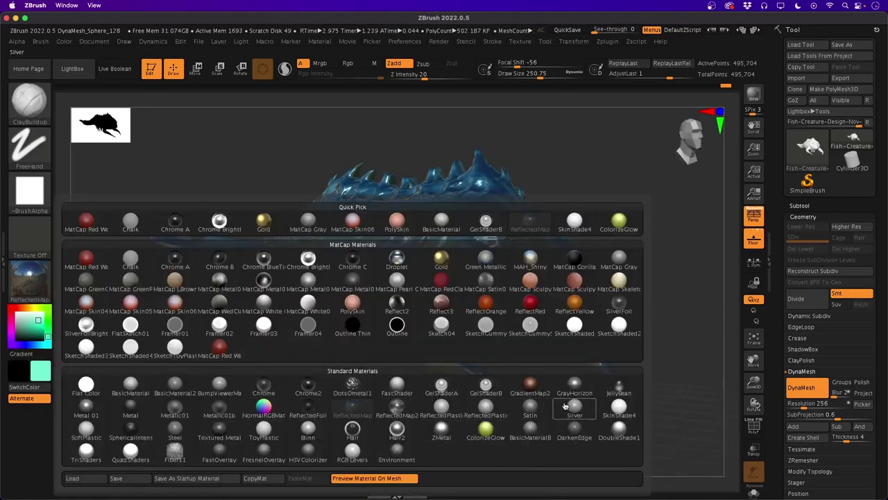
{"action": "left_click", "coordinate": [618, 431]}
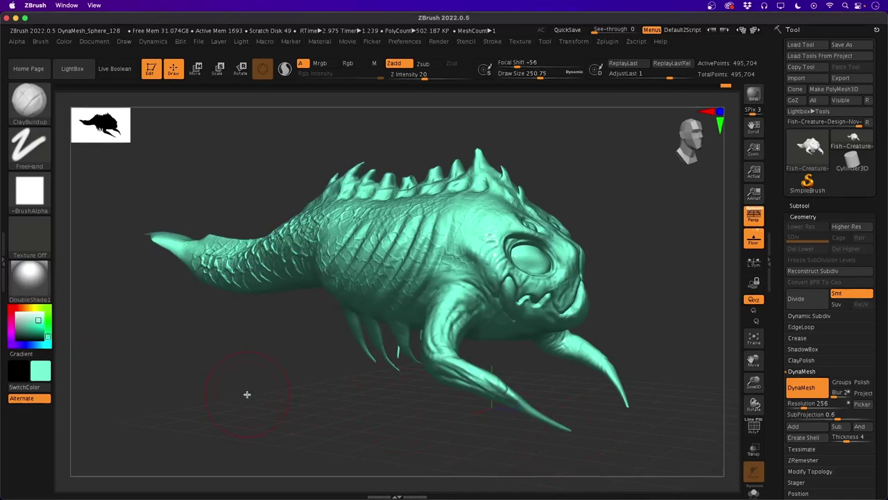
{"action": "left_click_drag", "start_coordinate": [247, 394], "coordinate": [238, 354]}
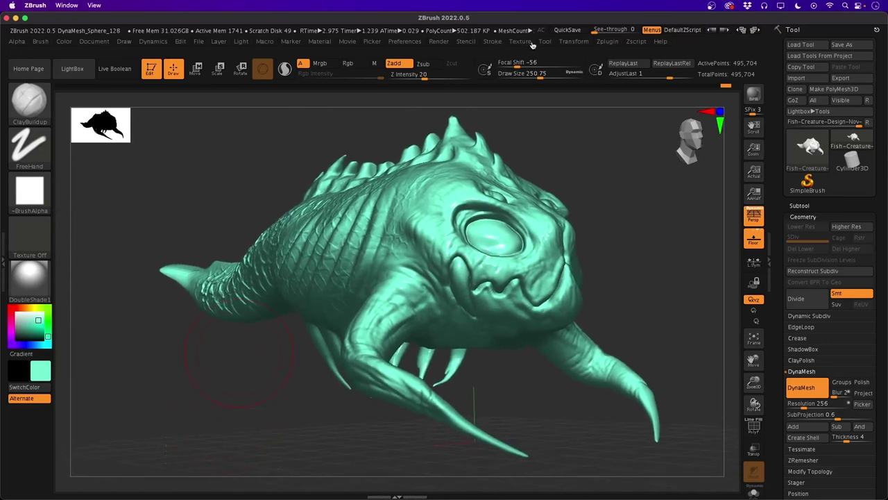
Render the creature in Best mode and inspect the model
{"action": "left_click", "coordinate": [438, 42]}
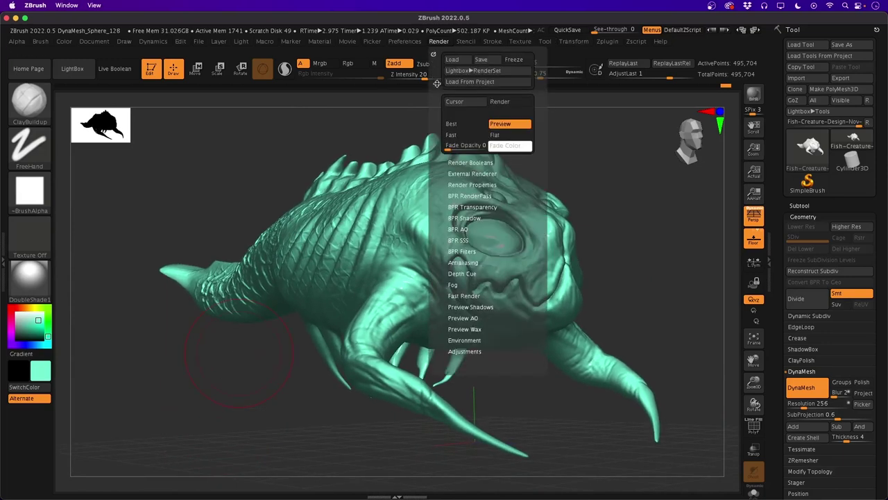
{"action": "left_click", "coordinate": [451, 123]}
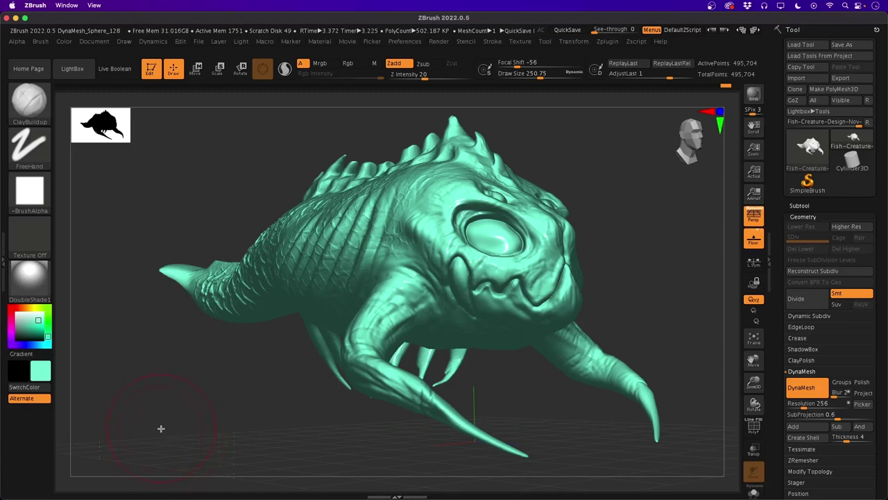
{"action": "mouse_move", "coordinate": [189, 415]}
{"action": "left_mouse_down"}
{"action": "mouse_move", "coordinate": [131, 422]}
{"action": "mouse_move", "coordinate": [198, 426]}
{"action": "mouse_move", "coordinate": [159, 415]}
{"action": "mouse_move", "coordinate": [181, 409]}
{"action": "mouse_move", "coordinate": [187, 458]}
{"action": "mouse_move", "coordinate": [184, 423]}
{"action": "mouse_move", "coordinate": [255, 427]}
{"action": "left_mouse_up"}
{"action": "mouse_move", "coordinate": [222, 427]}
{"action": "left_mouse_down"}
{"action": "mouse_move", "coordinate": [196, 424]}
{"action": "mouse_move", "coordinate": [248, 410]}
{"action": "mouse_move", "coordinate": [134, 430]}
{"action": "mouse_move", "coordinate": [132, 445]}
{"action": "mouse_move", "coordinate": [159, 437]}
{"action": "mouse_move", "coordinate": [158, 426]}
{"action": "mouse_move", "coordinate": [125, 434]}
{"action": "mouse_move", "coordinate": [175, 428]}
{"action": "mouse_move", "coordinate": [166, 430]}
{"action": "mouse_move", "coordinate": [192, 442]}
{"action": "mouse_move", "coordinate": [178, 423]}
{"action": "mouse_move", "coordinate": [194, 423]}
{"action": "mouse_move", "coordinate": [184, 413]}
{"action": "mouse_move", "coordinate": [174, 422]}
{"action": "mouse_move", "coordinate": [186, 417]}
{"action": "mouse_move", "coordinate": [168, 416]}
{"action": "mouse_move", "coordinate": [195, 415]}
{"action": "mouse_move", "coordinate": [192, 426]}
{"action": "mouse_move", "coordinate": [159, 426]}
{"action": "left_mouse_up"}
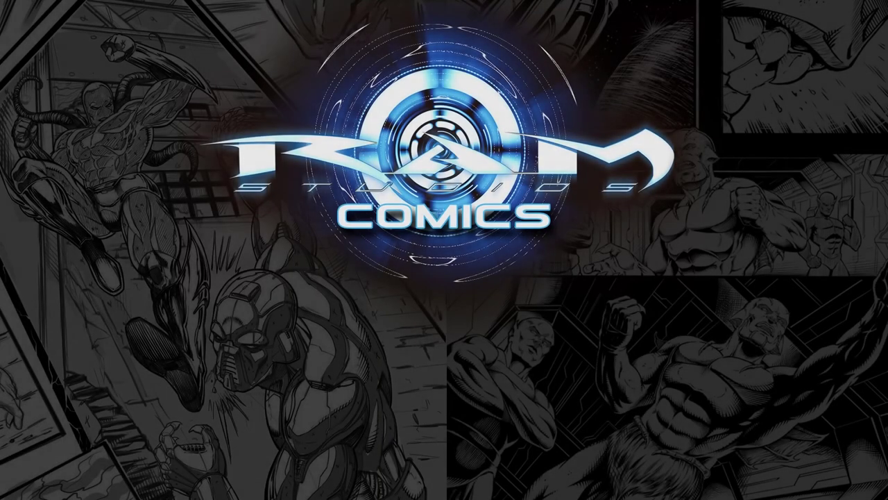